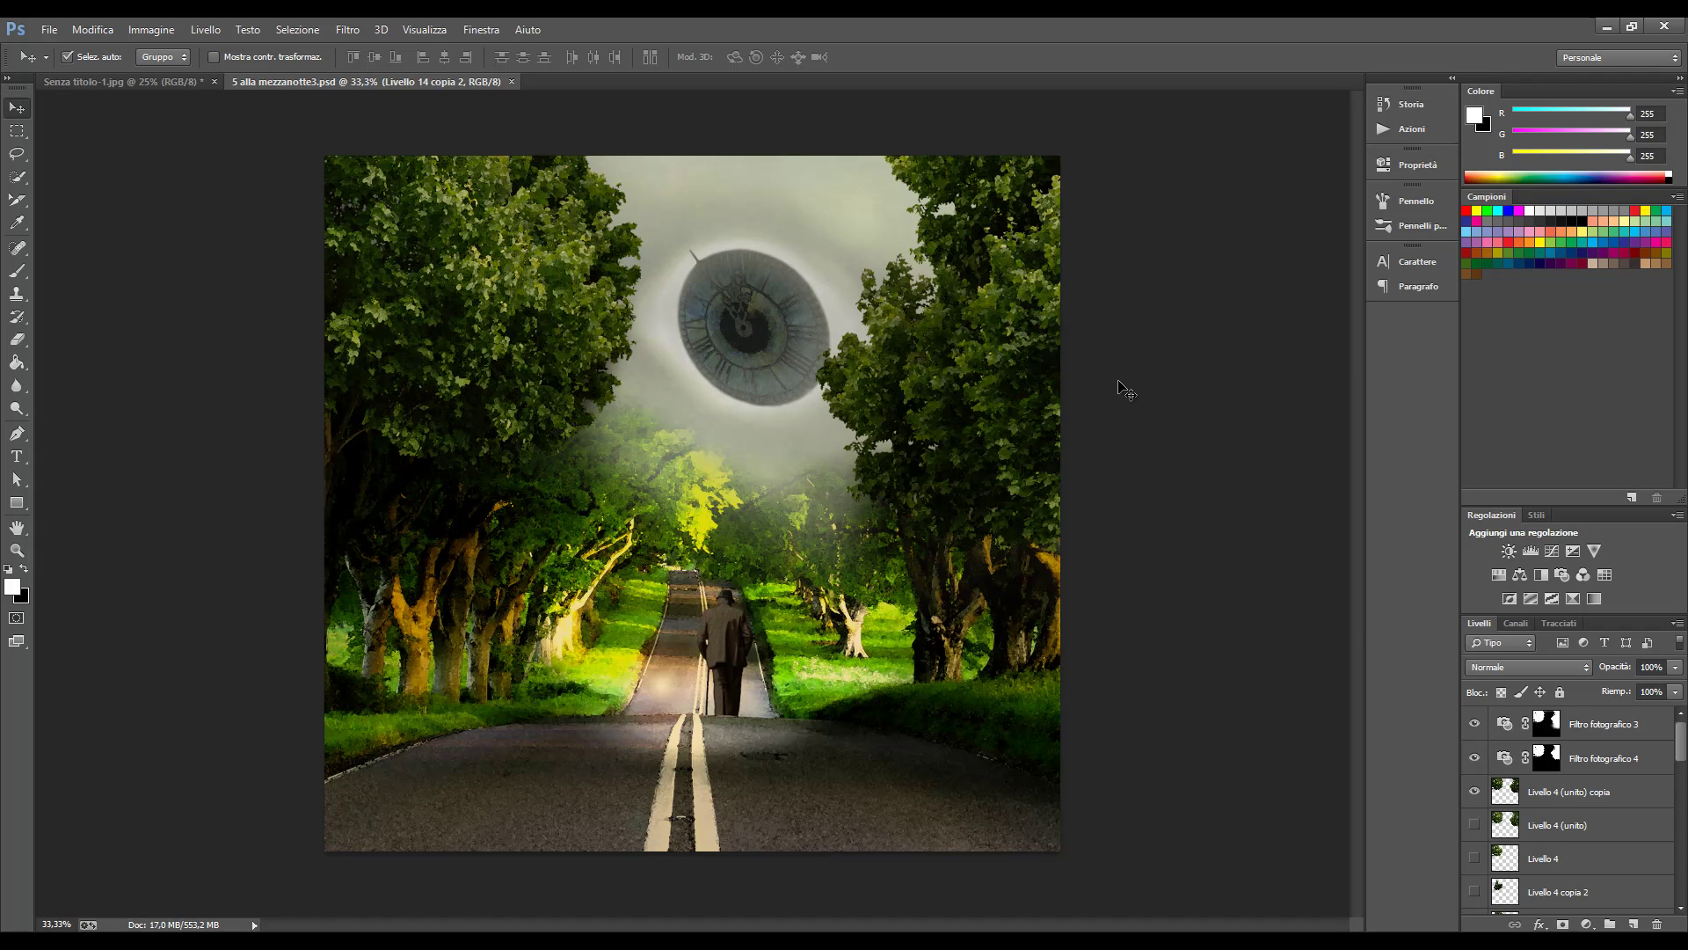
# Step: Zoom into the foliage until pixels show, then zoom back out with the Move tool active
pyautogui.hotkey('ctrl', '+')
pyautogui.hotkey('ctrl', '+')
pyautogui.hotkey('ctrl', '+')
pyautogui.hotkey('ctrl', '+')
pyautogui.hotkey('ctrl', '+')
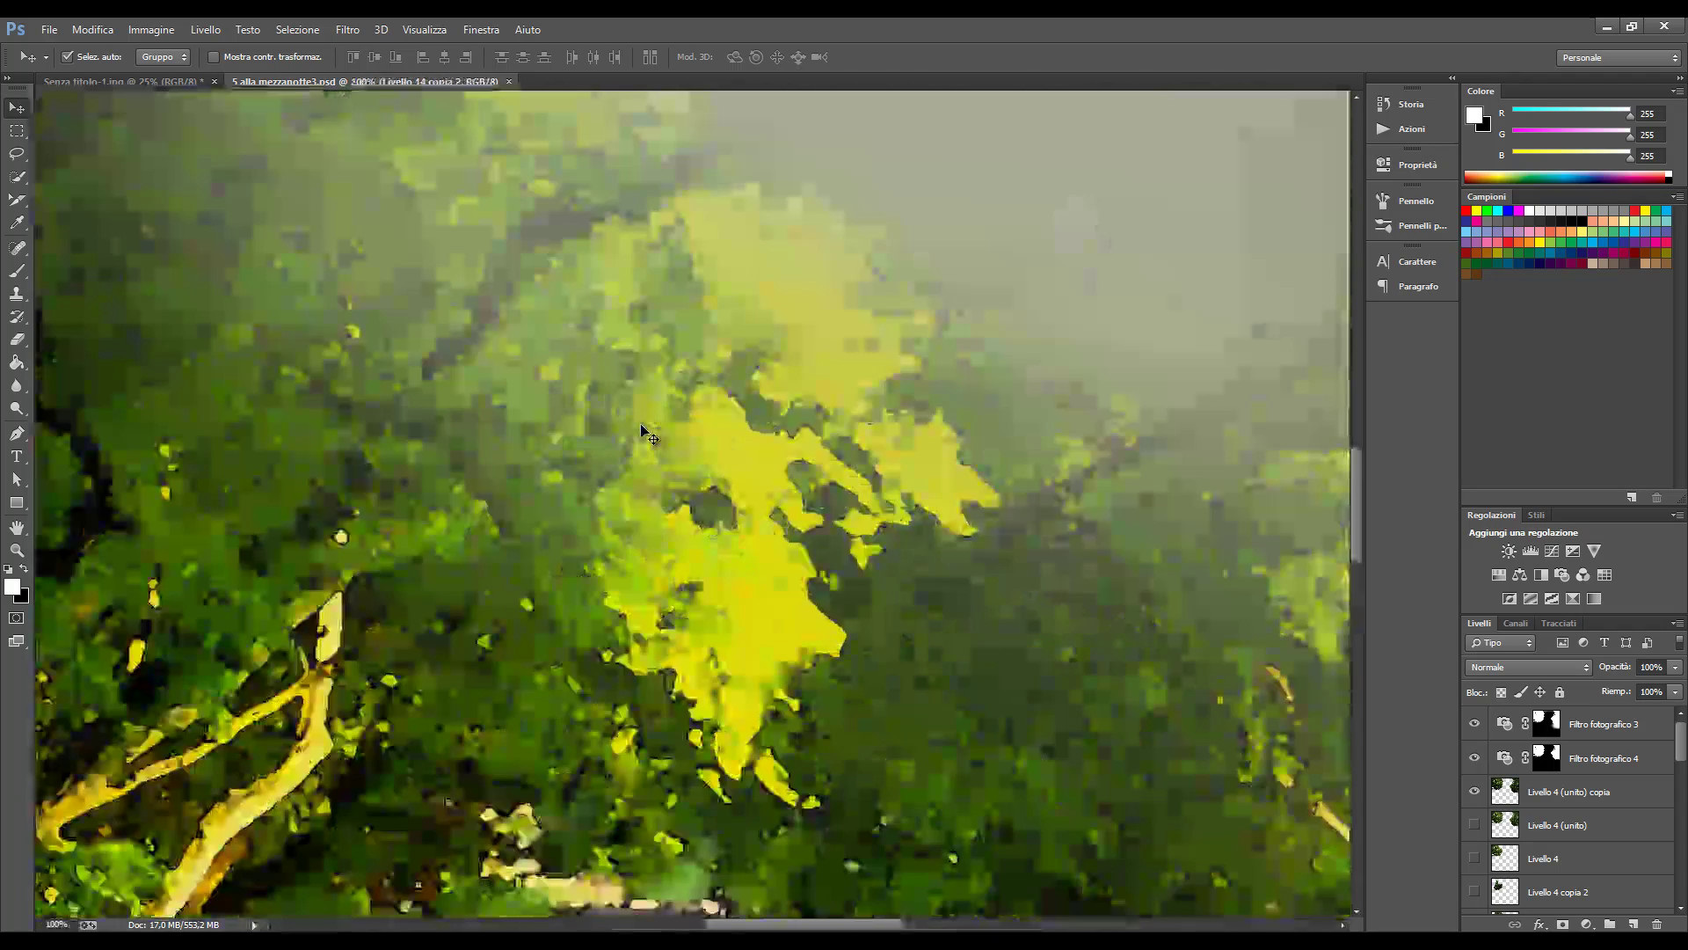
pyautogui.hotkey('ctrl', '+')
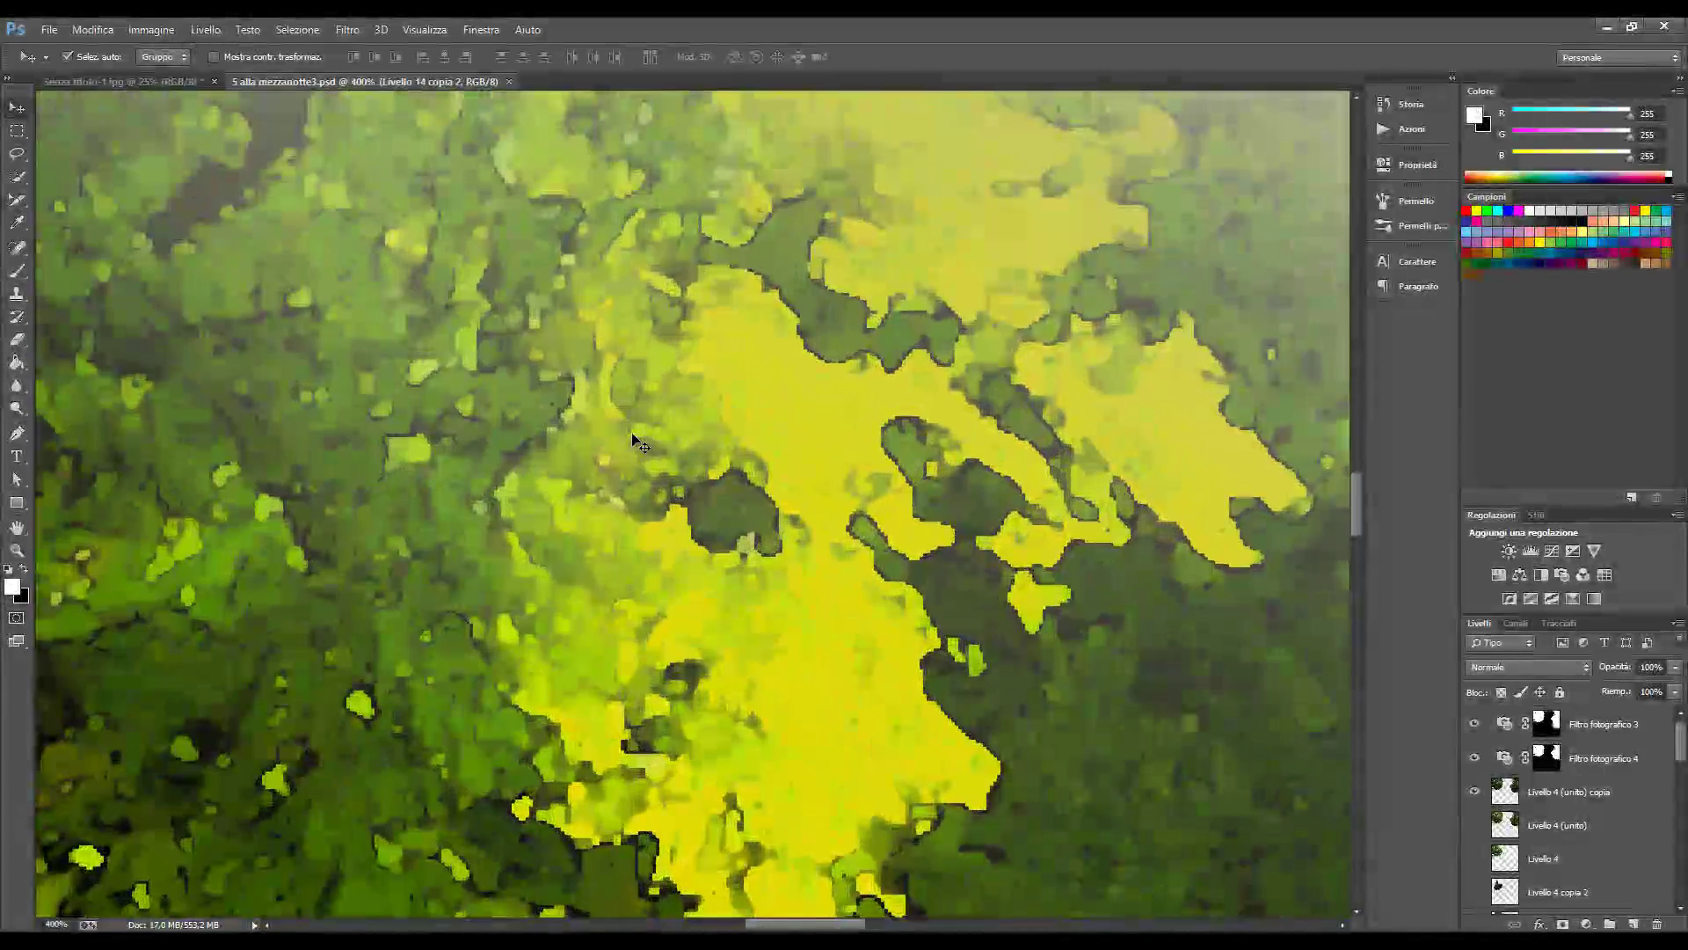
pyautogui.hotkey('ctrl', '+')
pyautogui.hotkey('ctrl', '+')
pyautogui.hotkey('ctrl', '+')
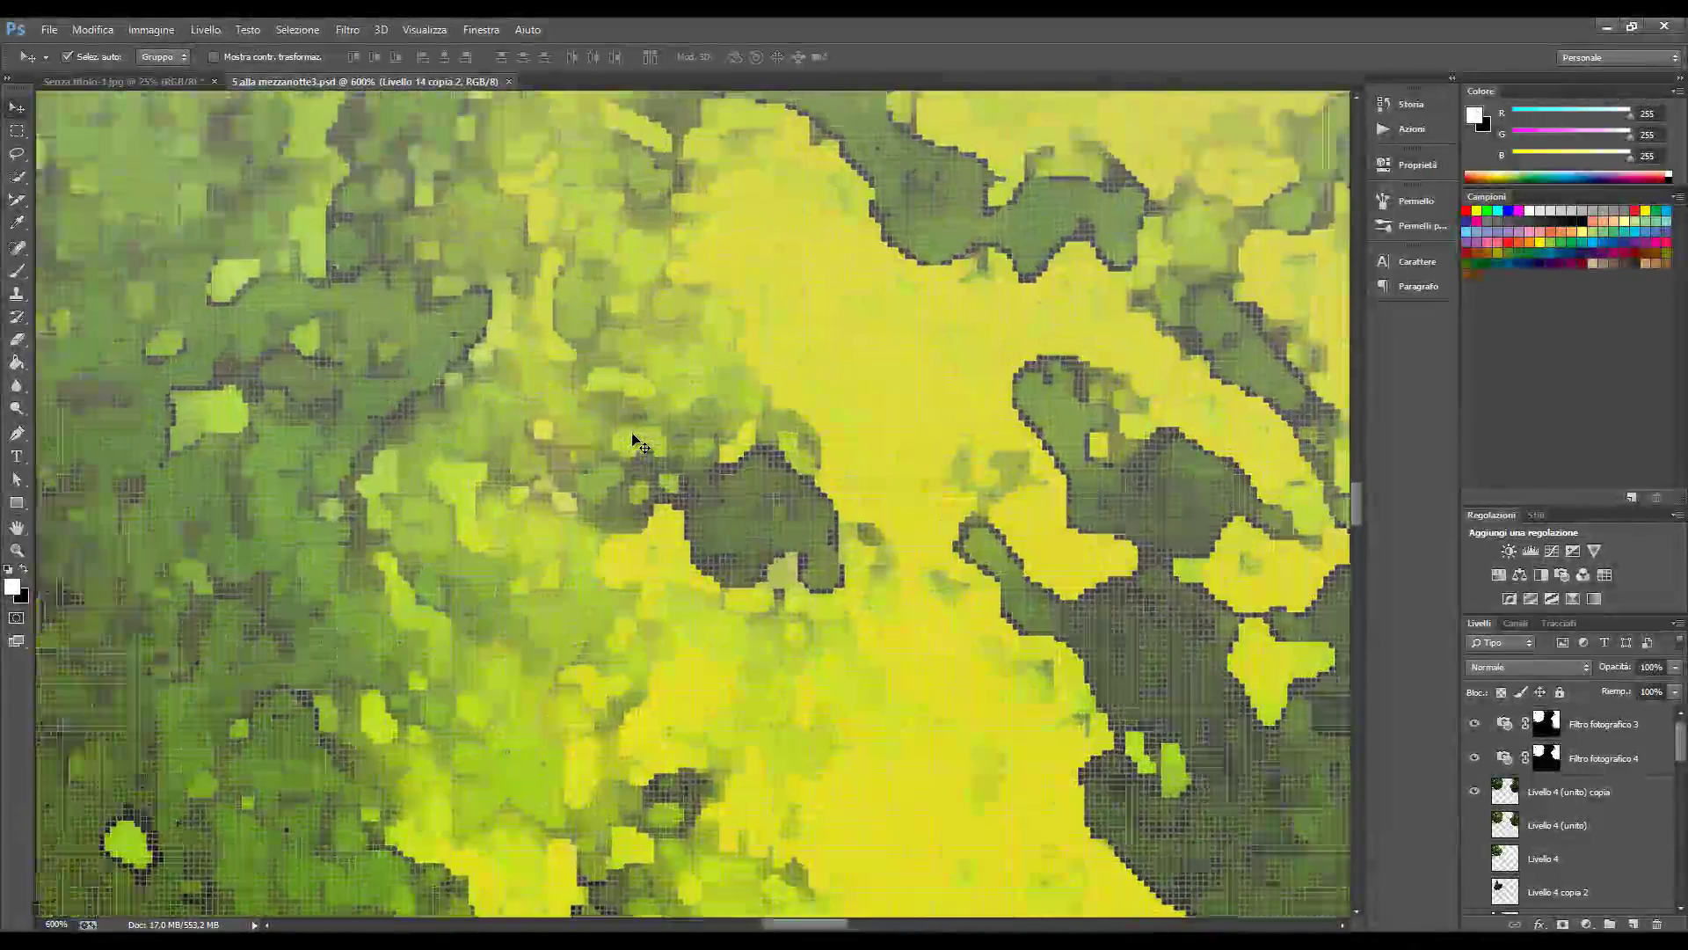
pyautogui.hotkey('ctrl', '+')
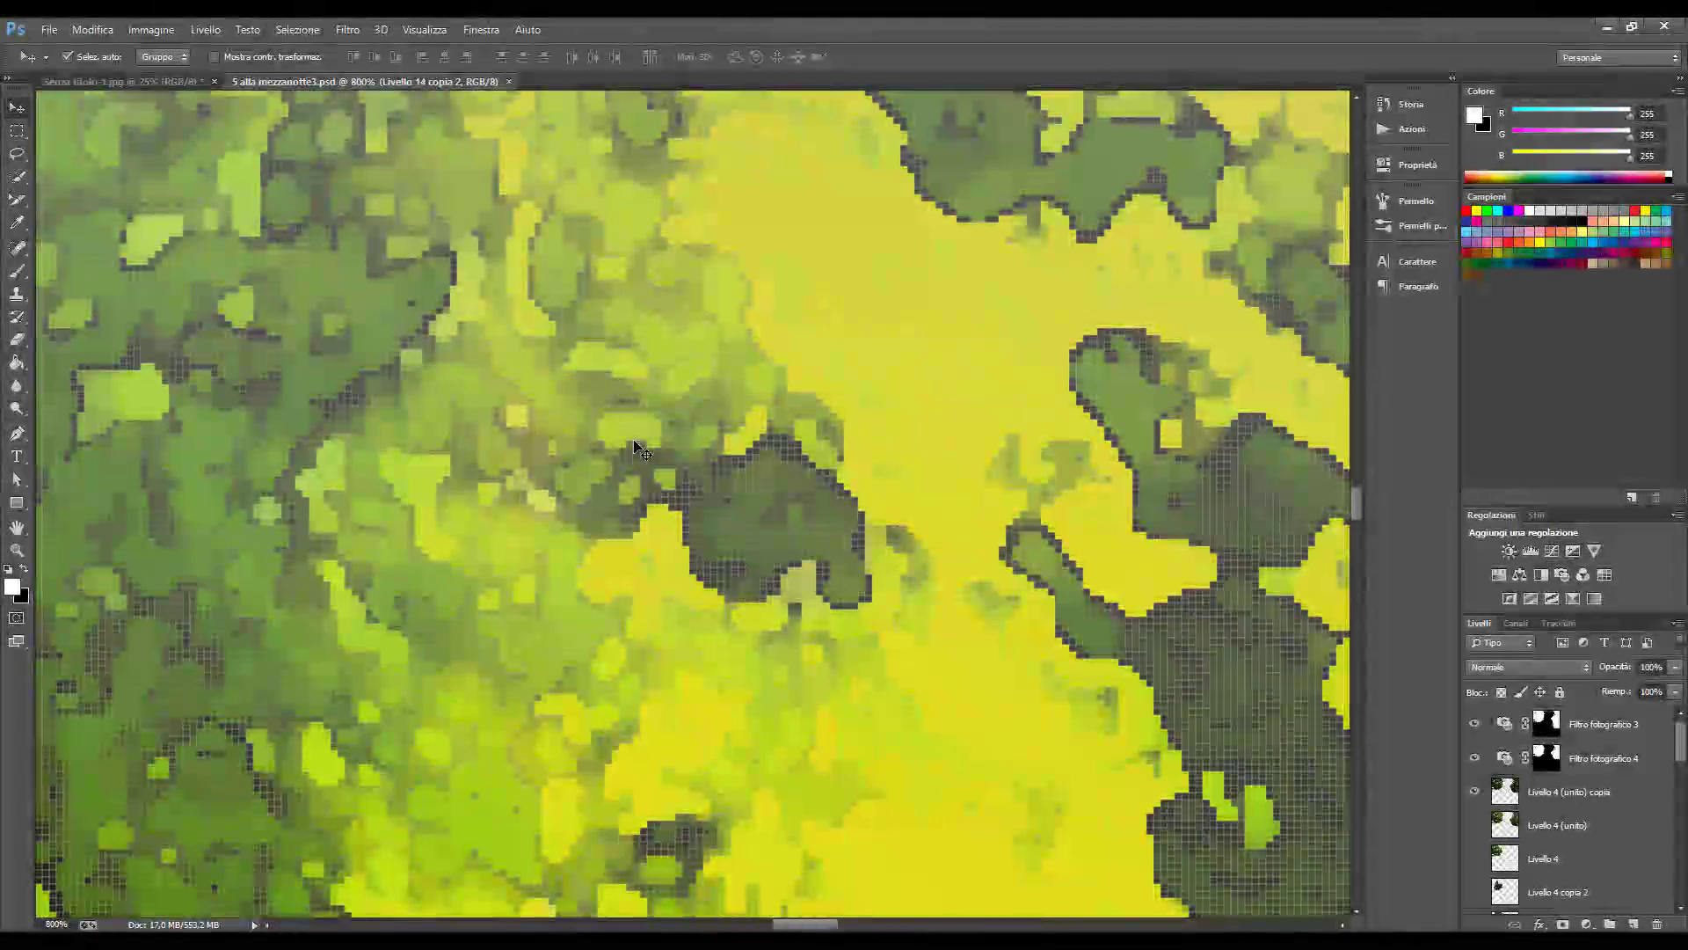
pyautogui.hotkey('ctrl', '+')
pyautogui.hotkey('ctrl', '+')
pyautogui.hotkey('ctrl', '+')
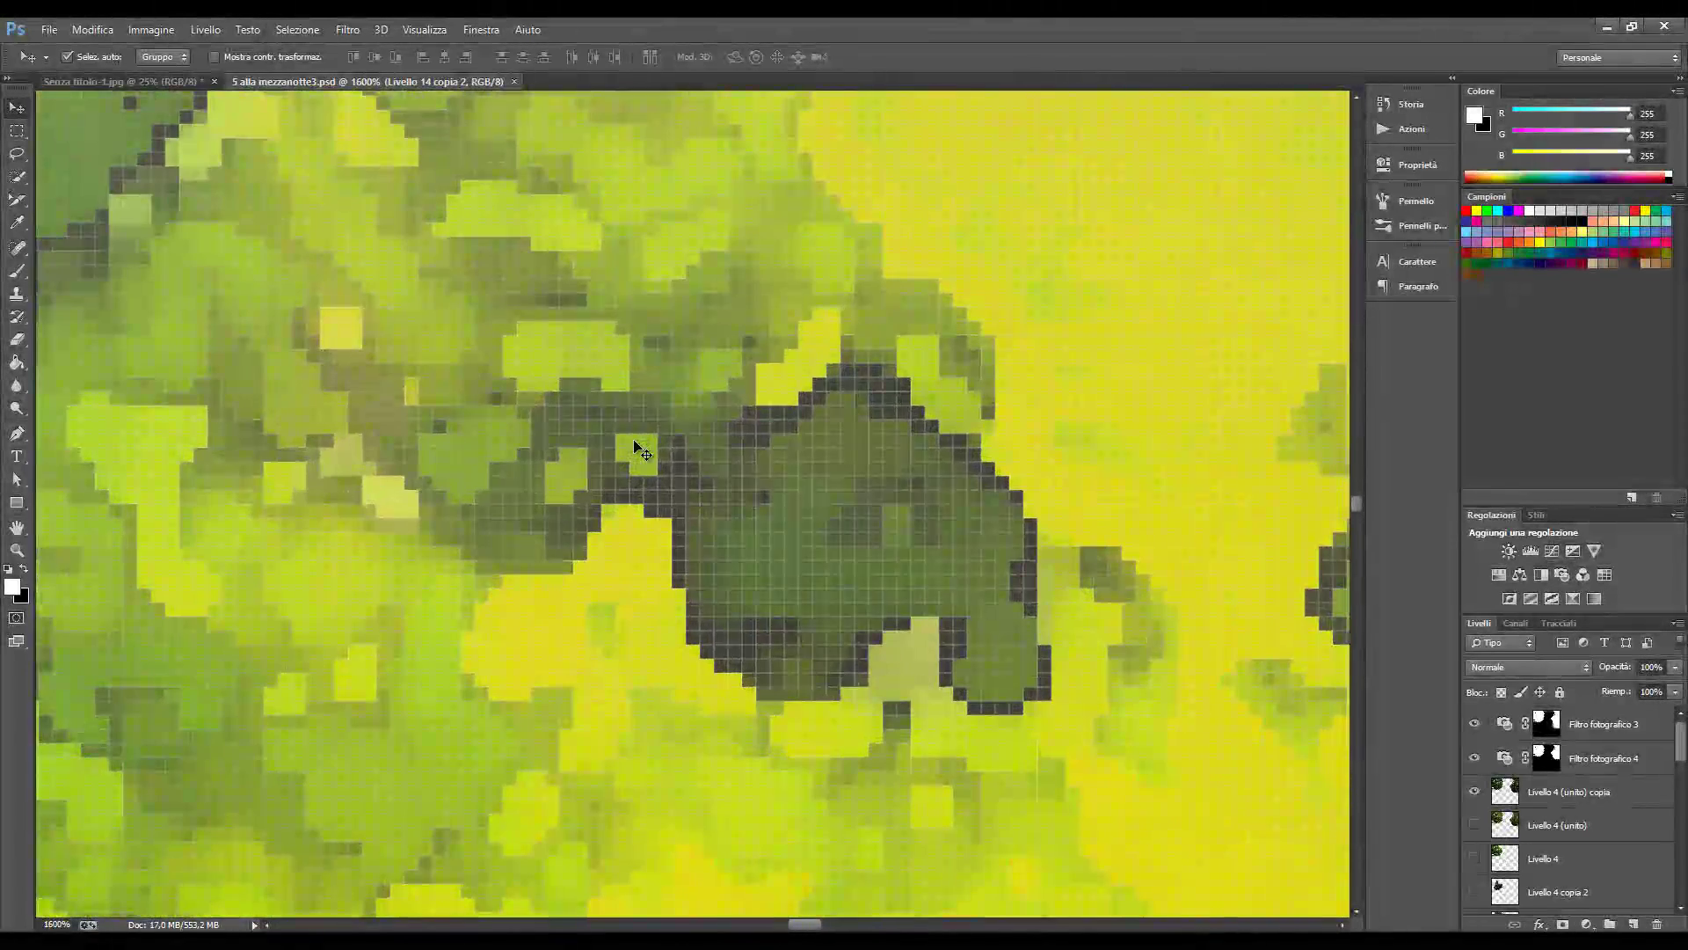
pyautogui.hotkey('ctrl', '+')
pyautogui.hotkey('ctrl', '+')
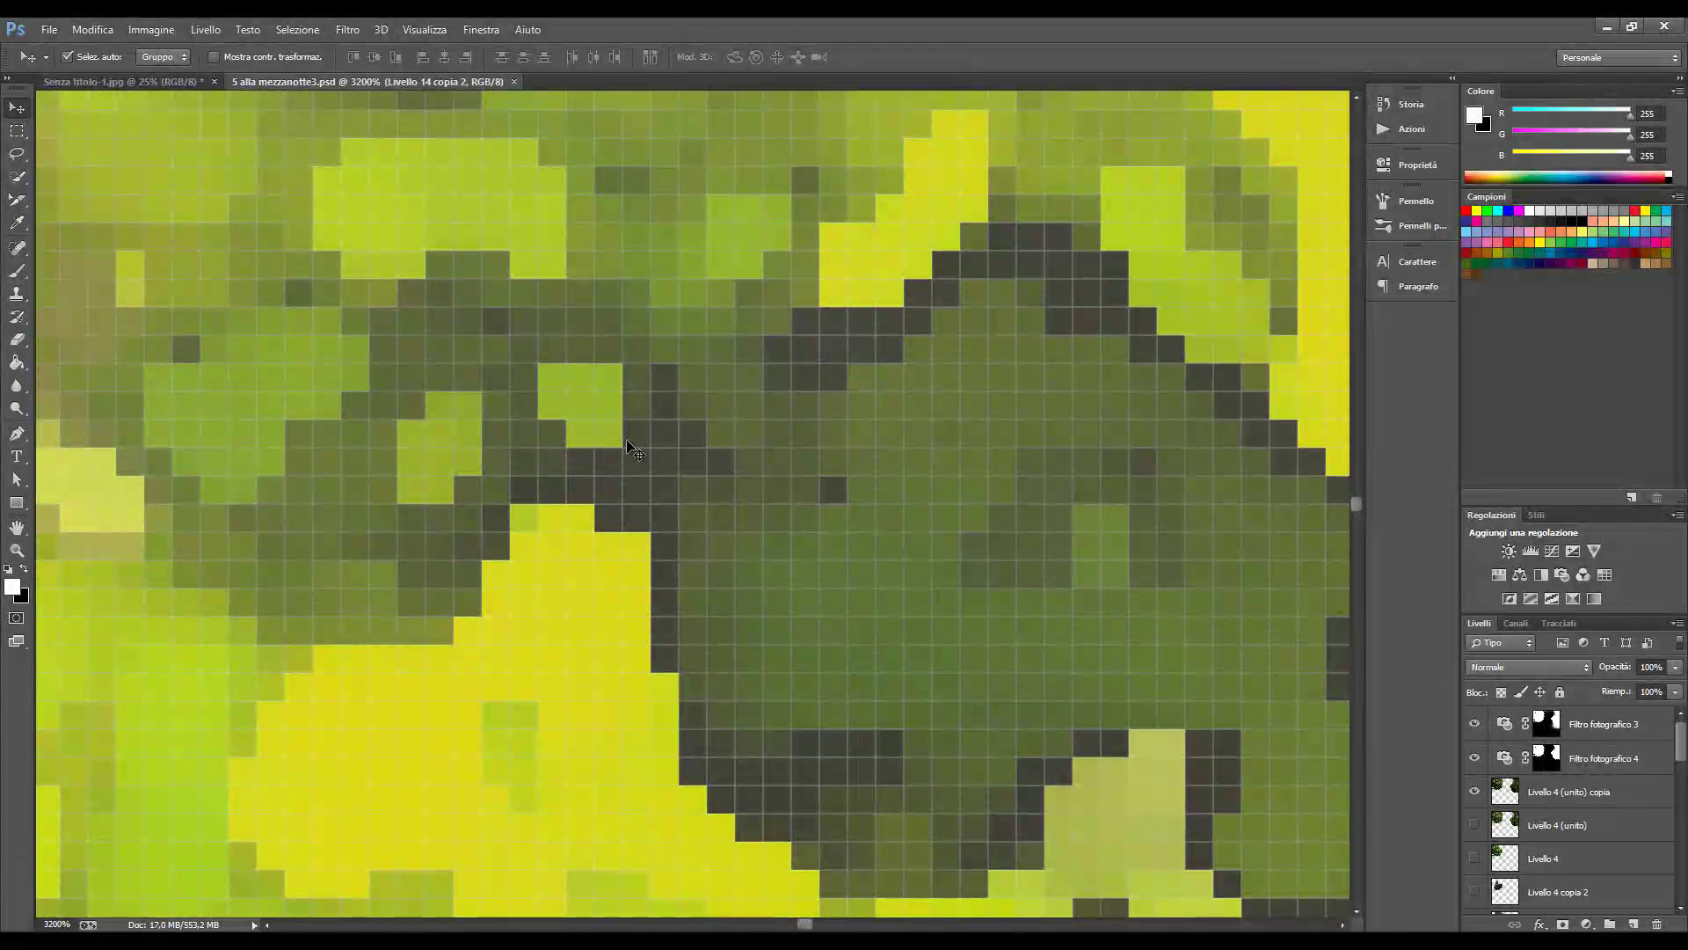
pyautogui.hotkey('ctrl', '-')
pyautogui.hotkey('ctrl', '-')
pyautogui.hotkey('ctrl', '-')
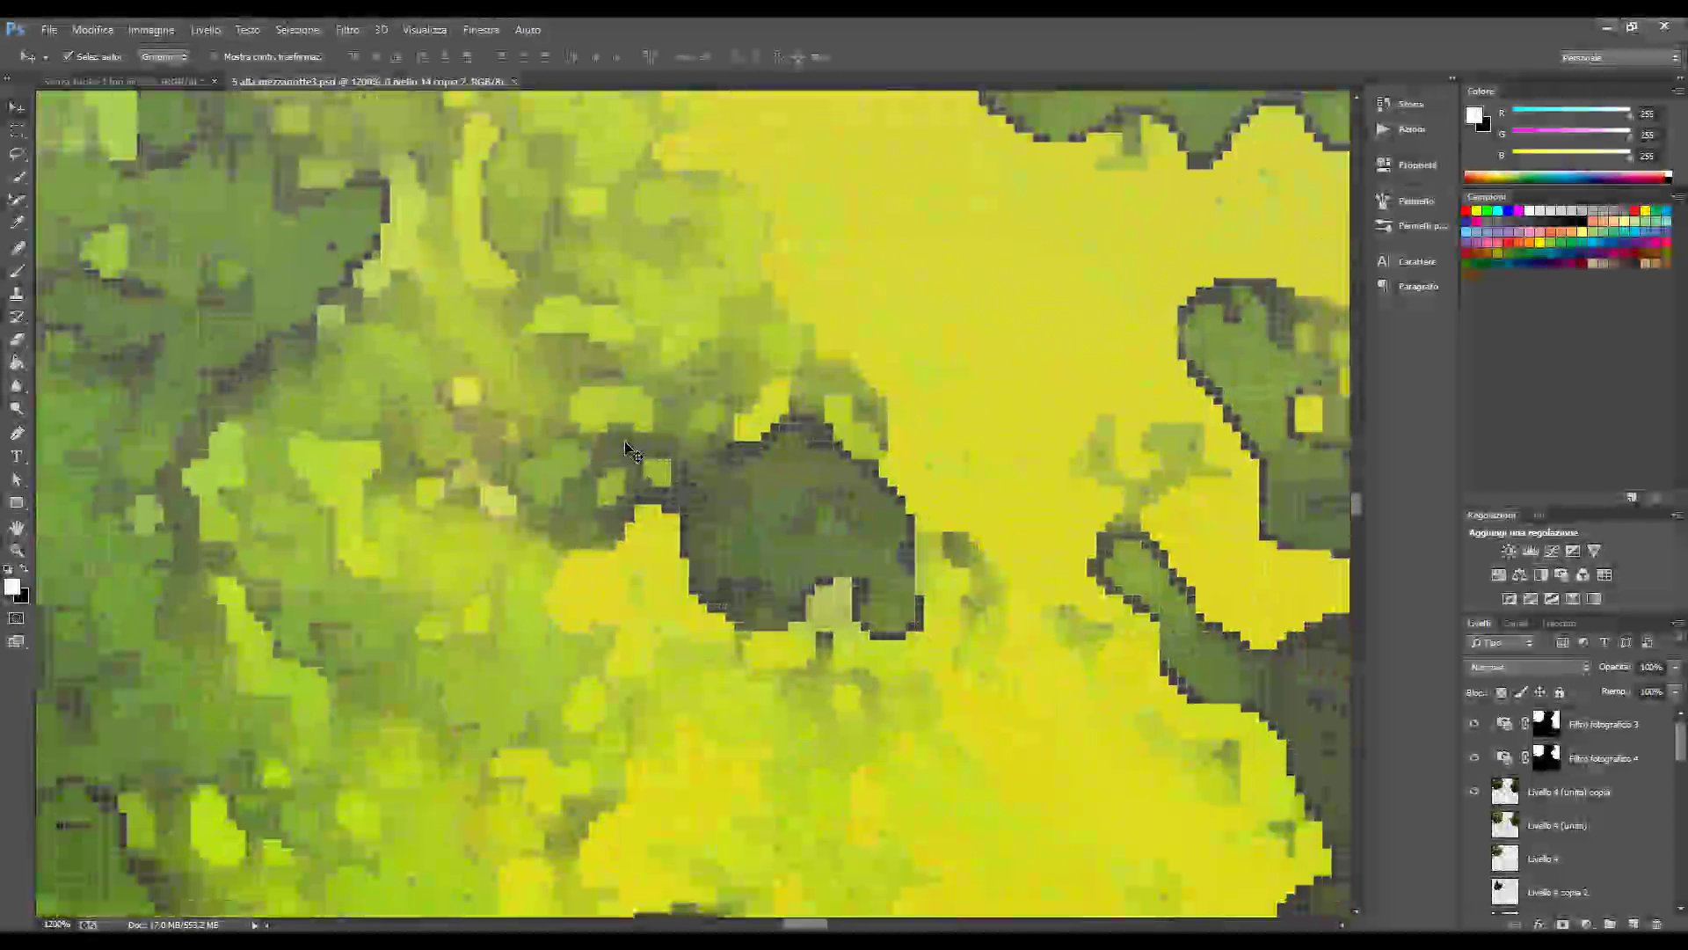
pyautogui.hotkey('ctrl', '0')
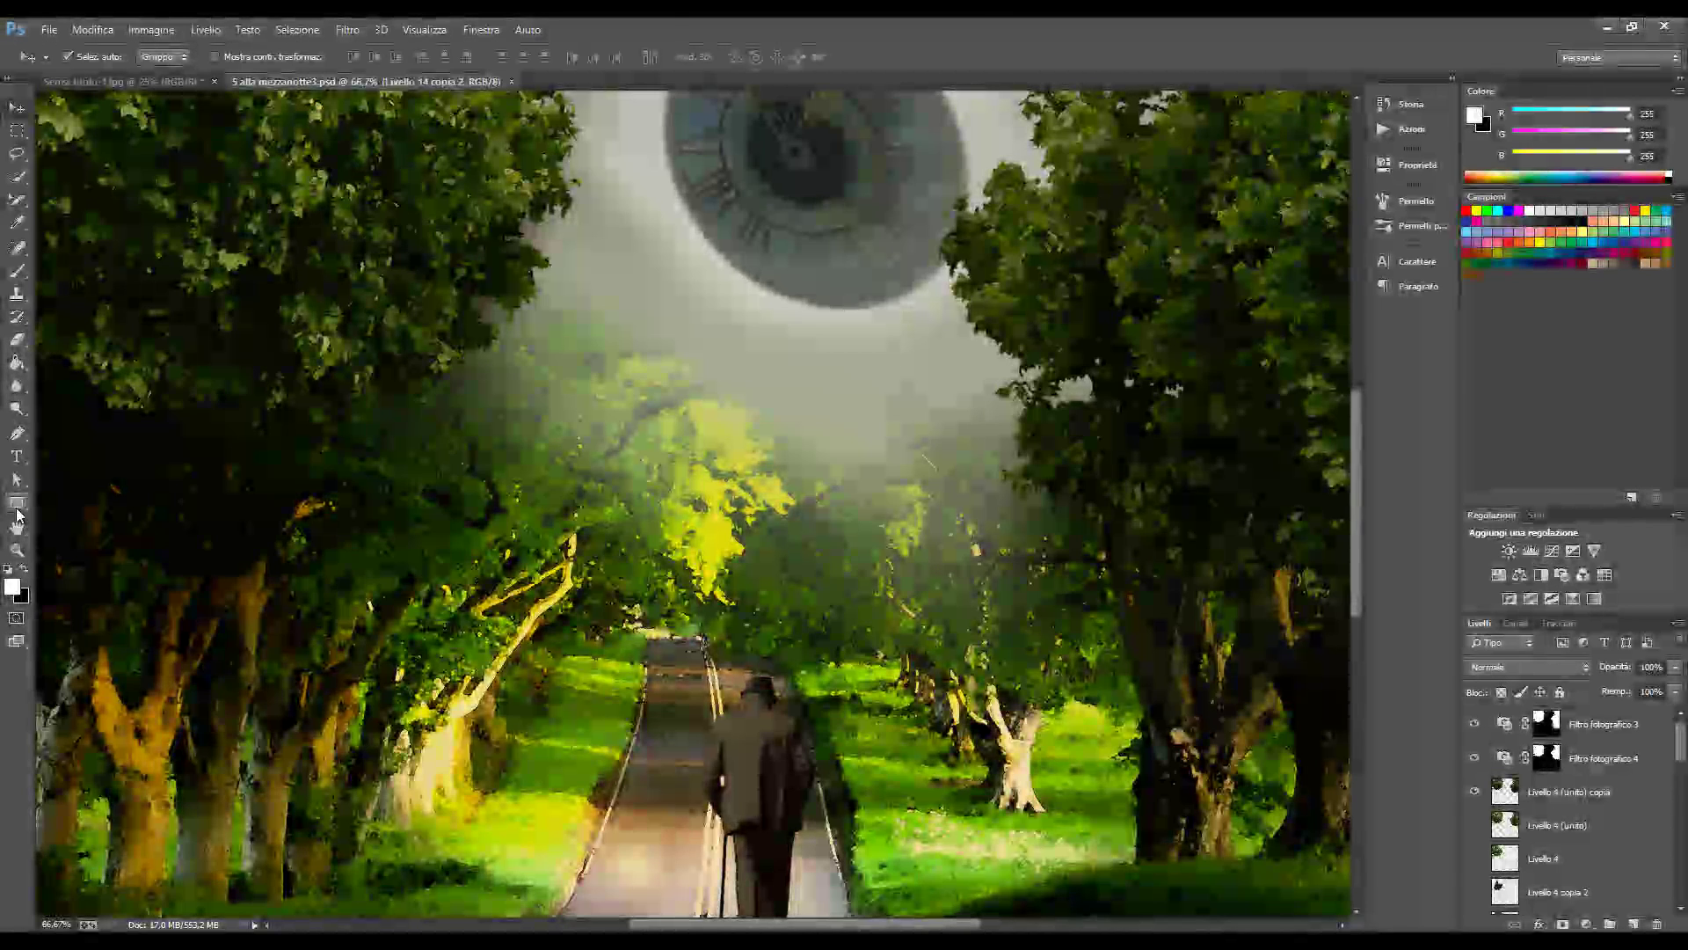
pyautogui.click(17, 106)
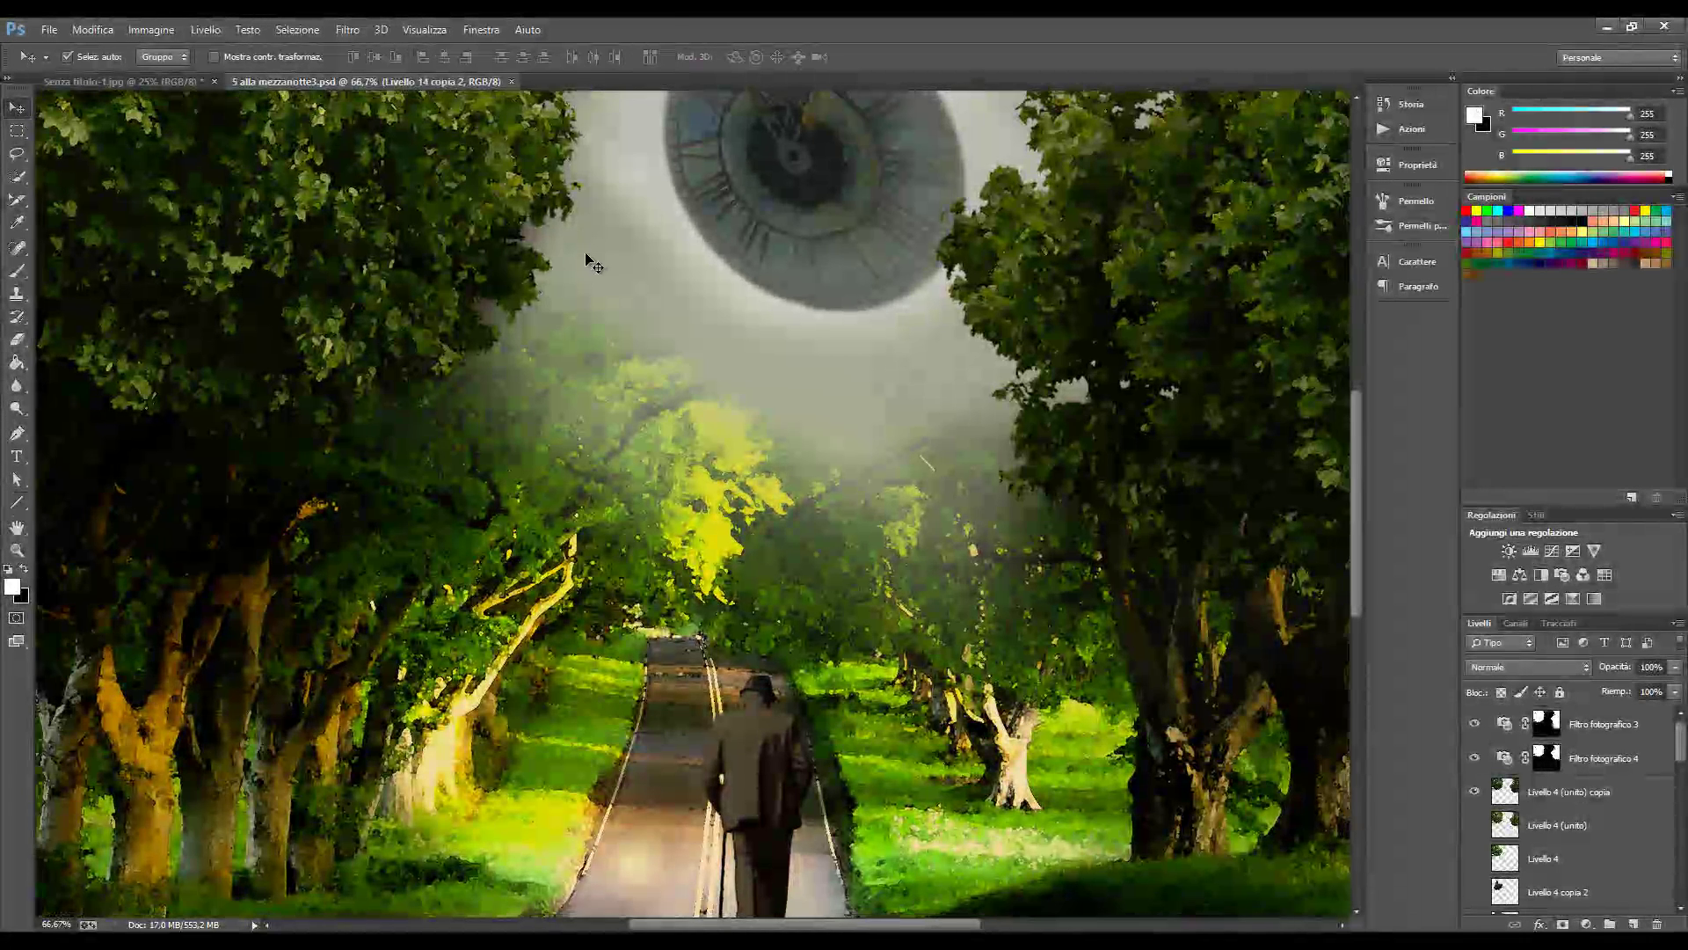
pyautogui.hotkey('ctrl', '-')
pyautogui.hotkey('ctrl', '-')
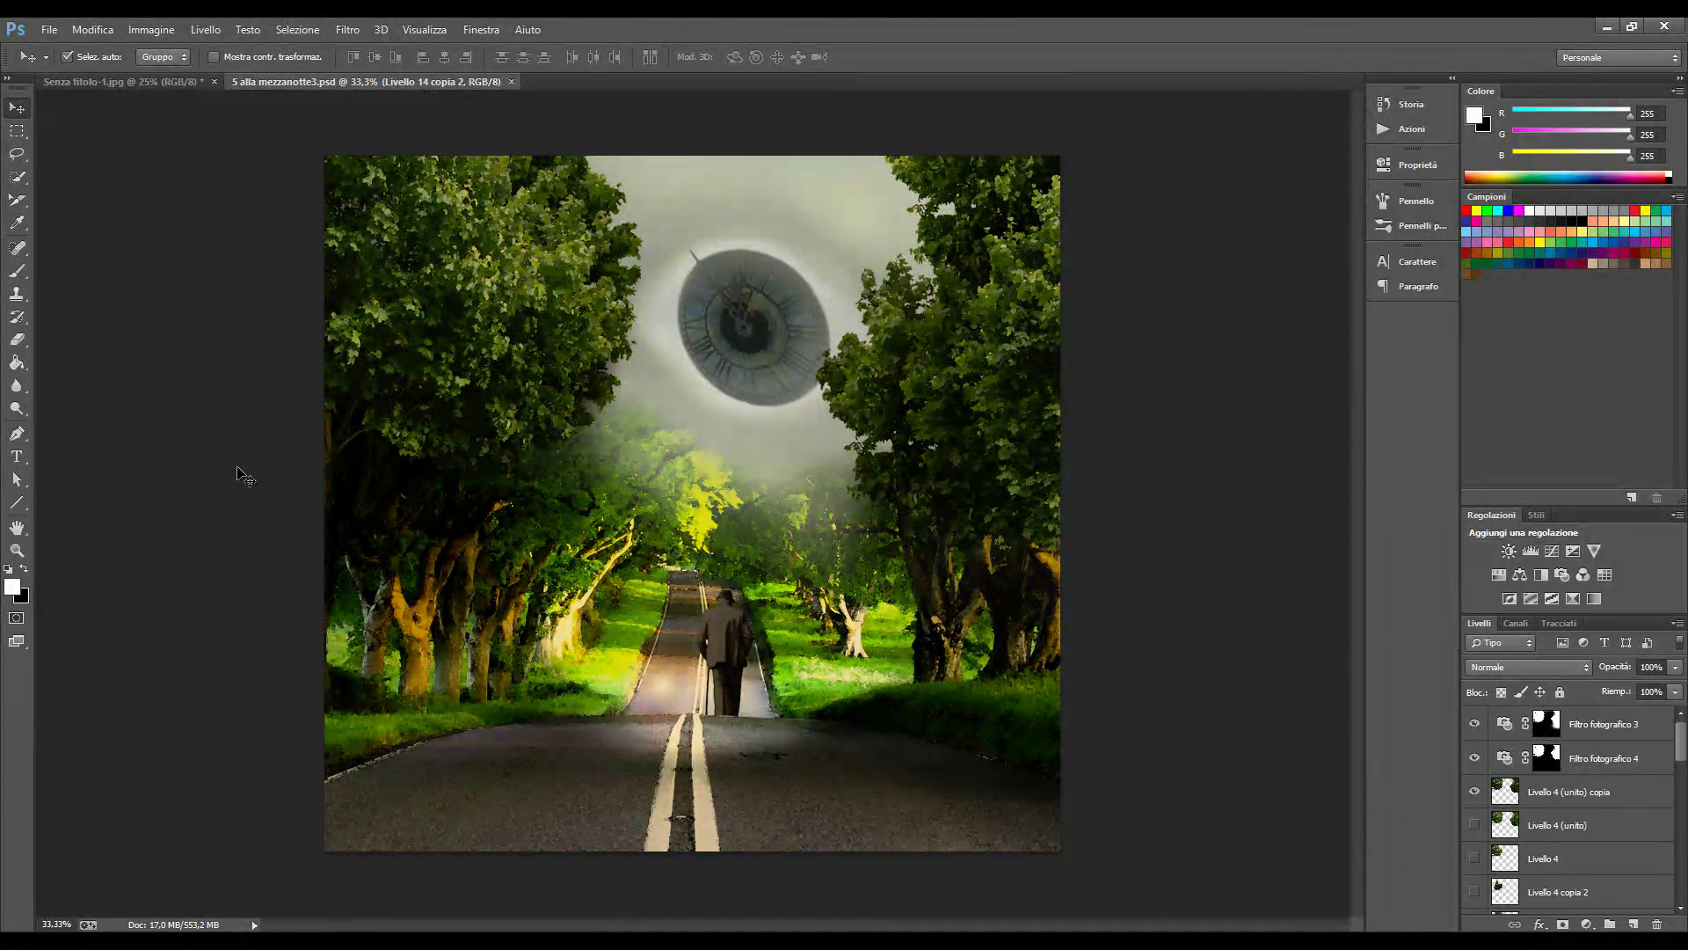
# Step: Bring up the new-document settings window via File > Nuovo and reposition it
pyautogui.click(50, 30)
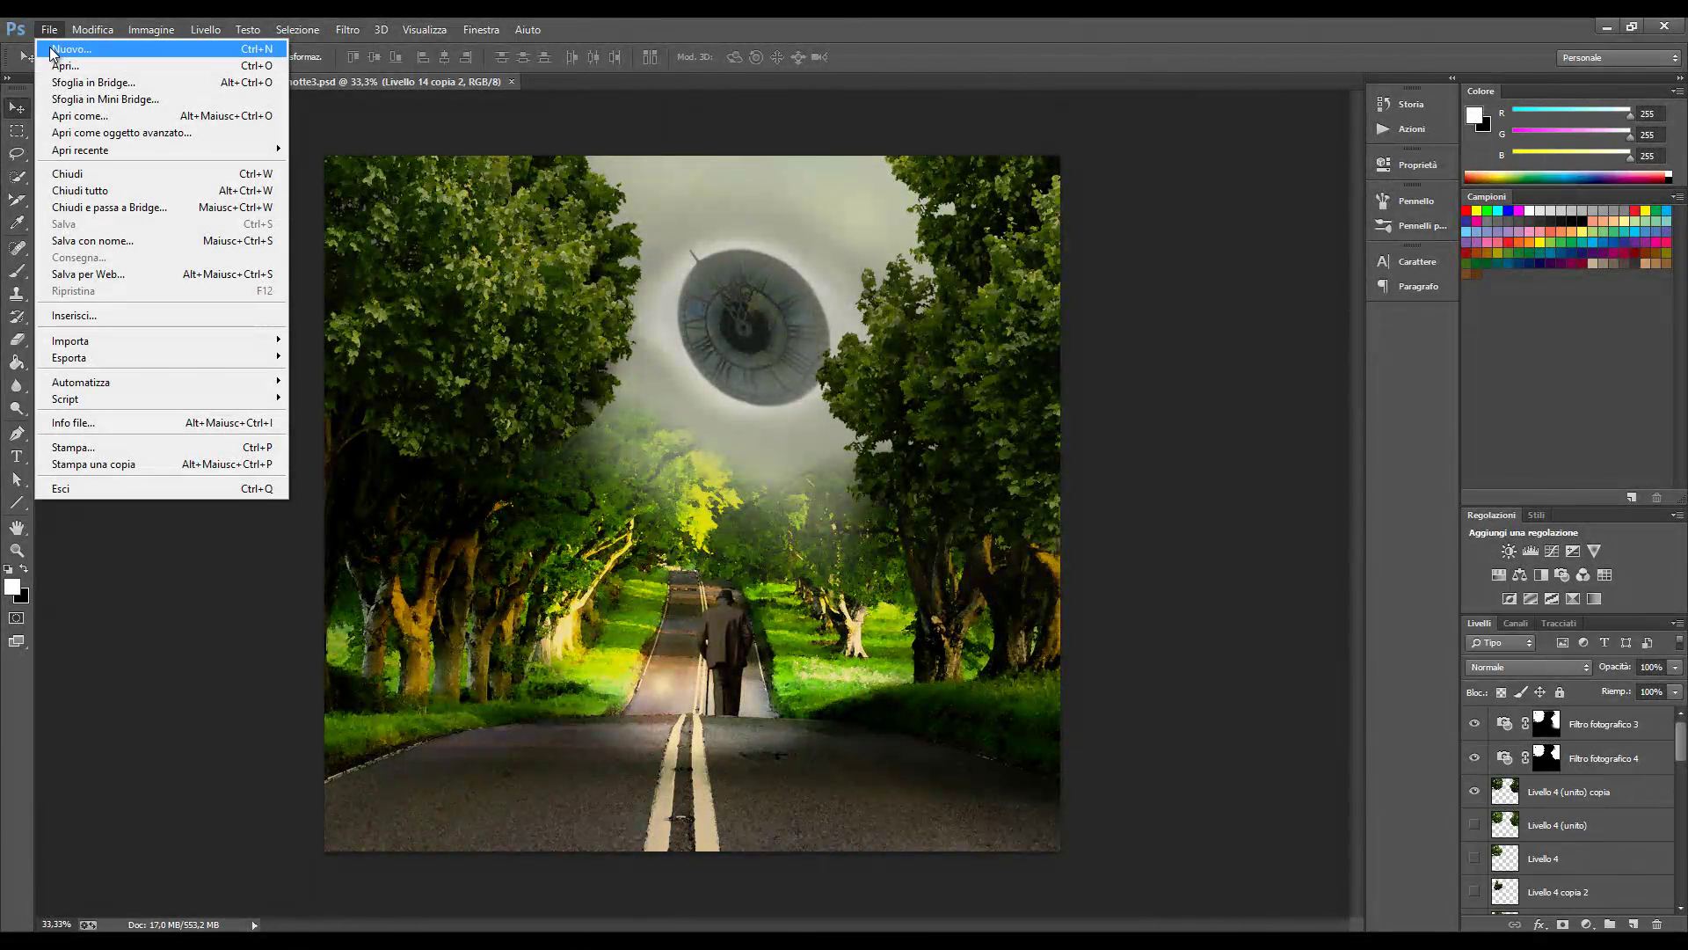
pyautogui.click(54, 50)
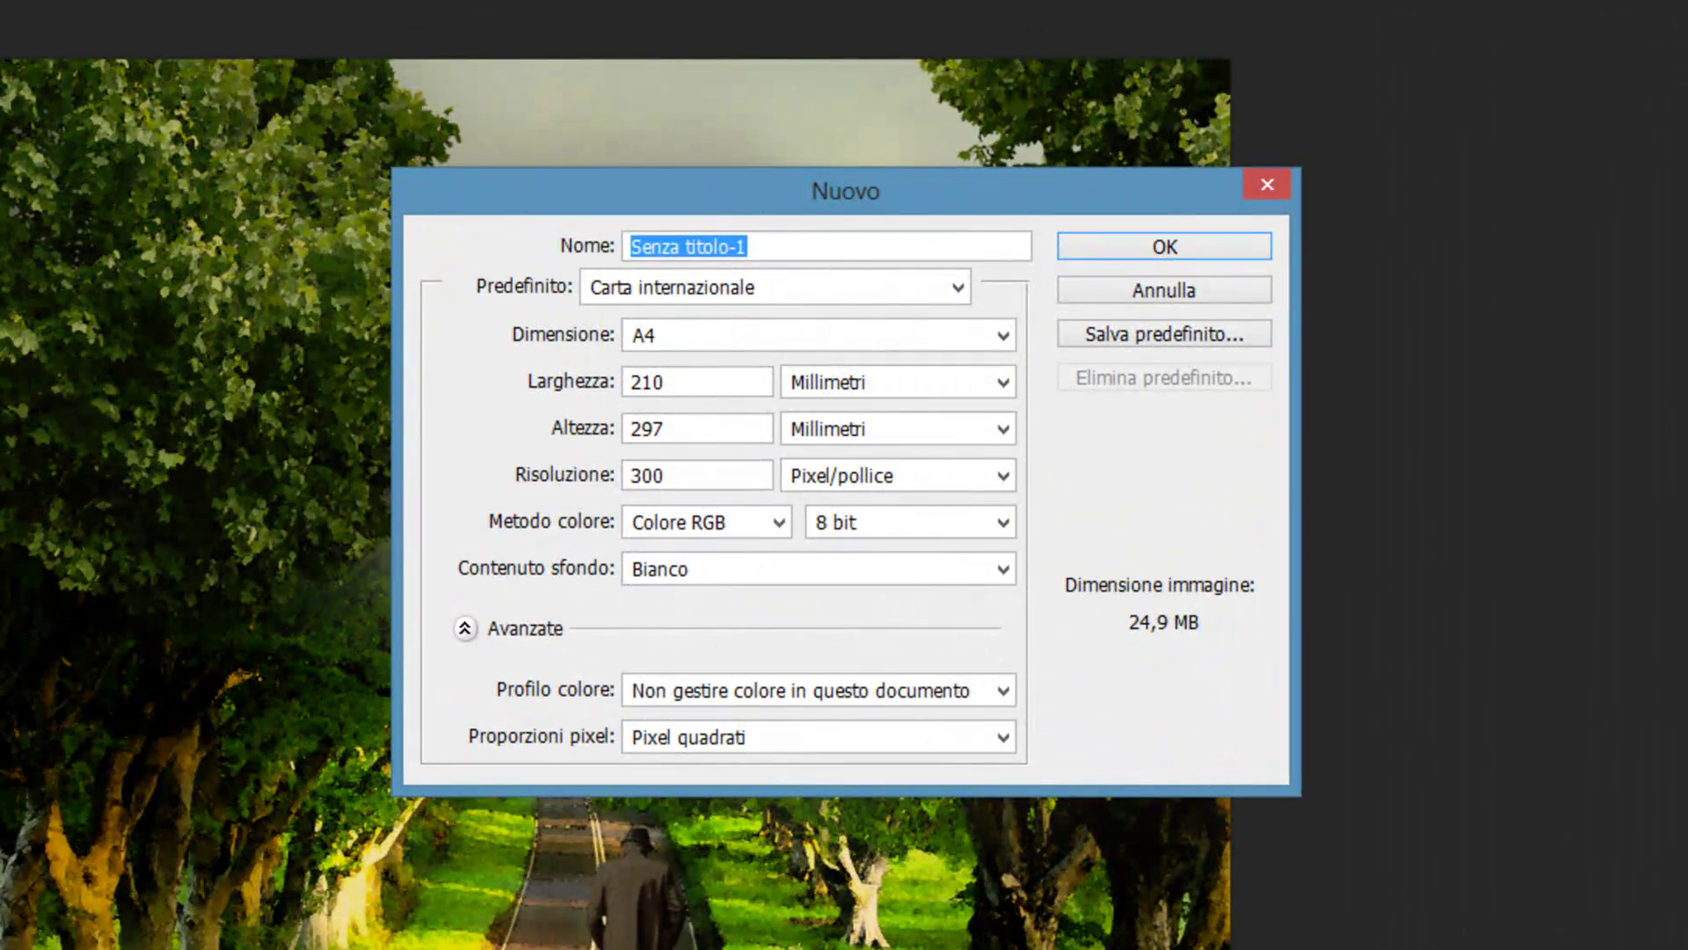
pyautogui.moveTo(844, 183); pyautogui.dragTo(646, 258)
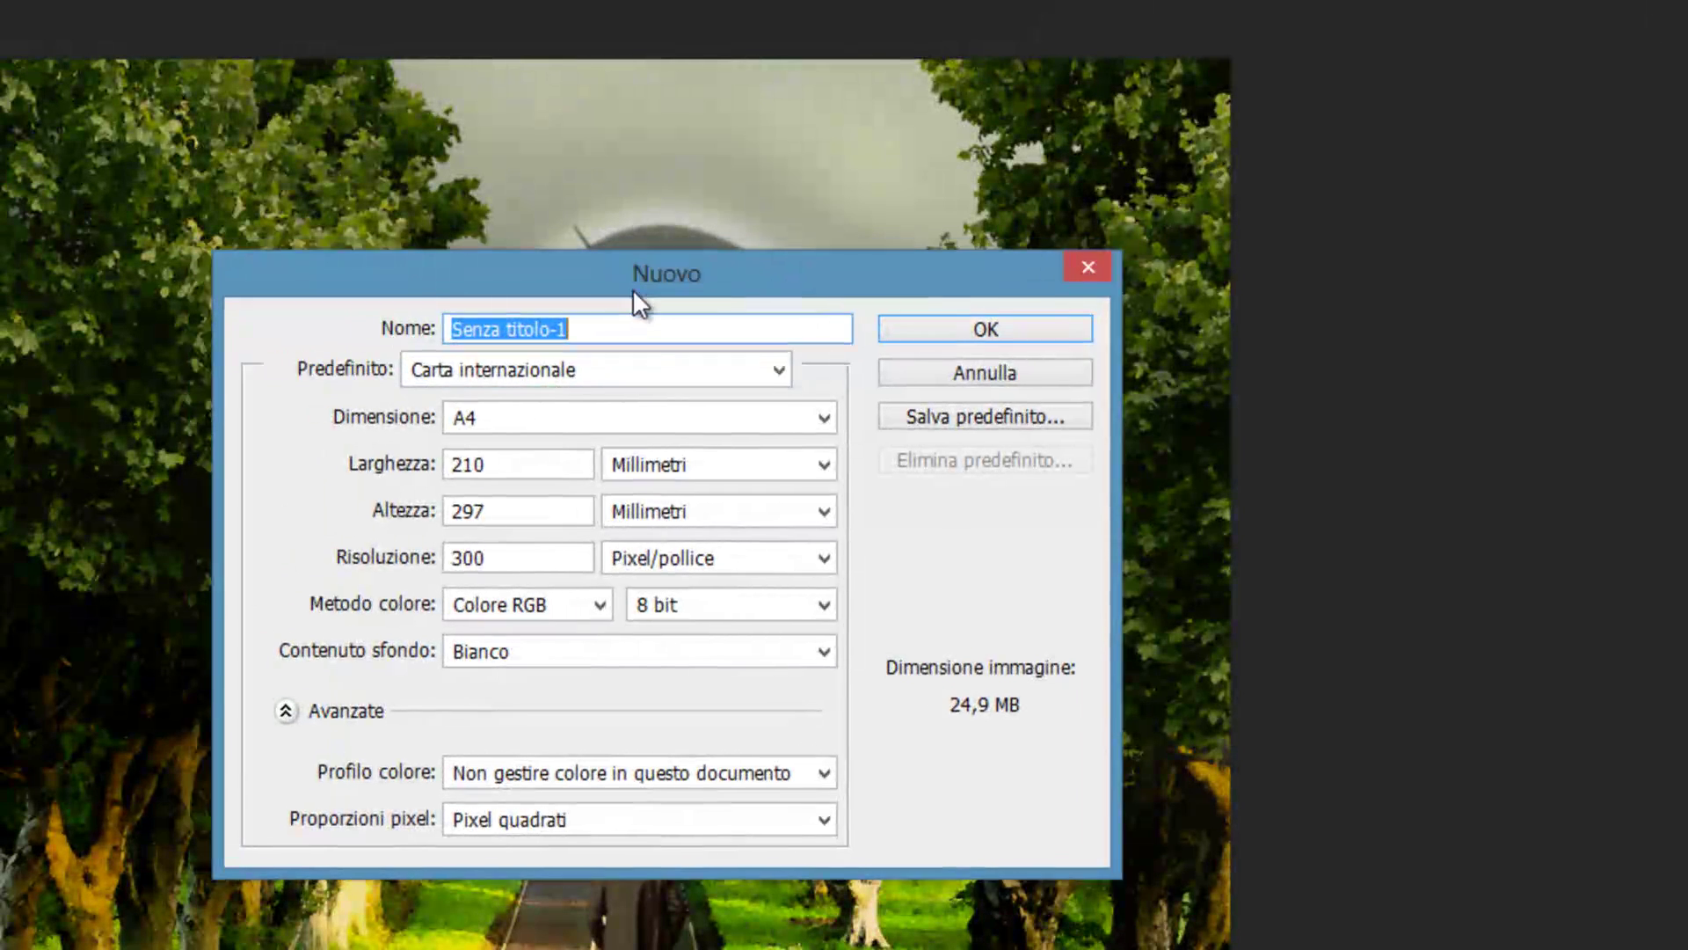
pyautogui.moveTo(615, 269); pyautogui.dragTo(654, 295)
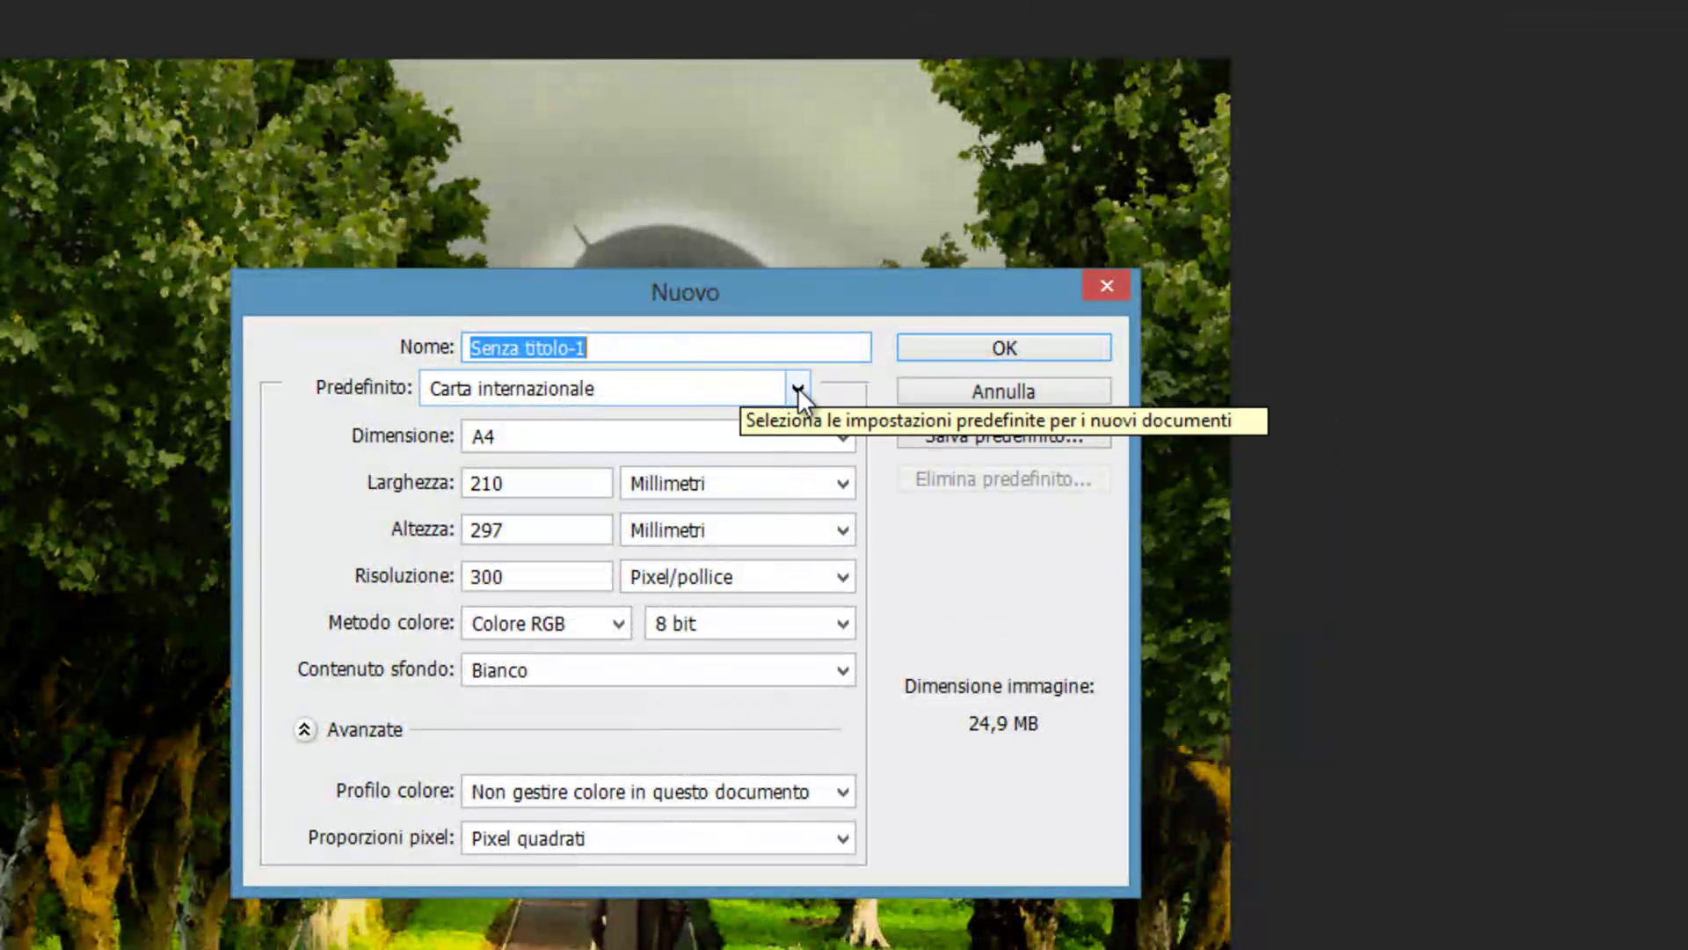
# Step: Keep the Carta internazionale preset at A4 and 300 ppi while checking the unit dropdowns
pyautogui.click(798, 388)
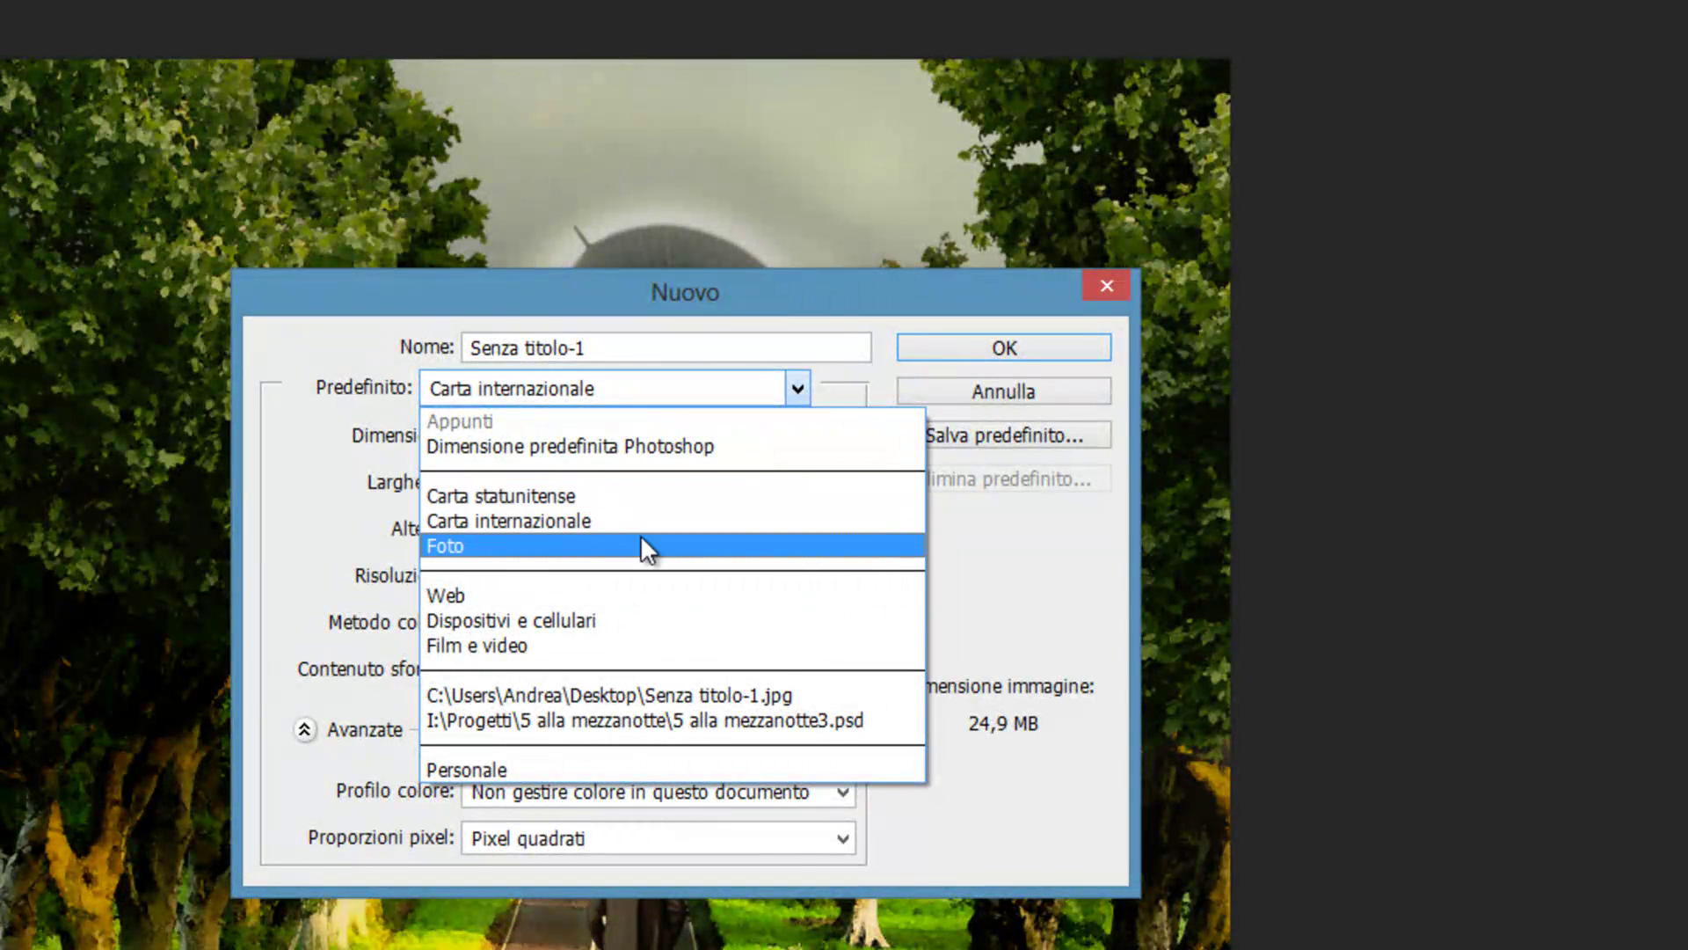
pyautogui.click(640, 521)
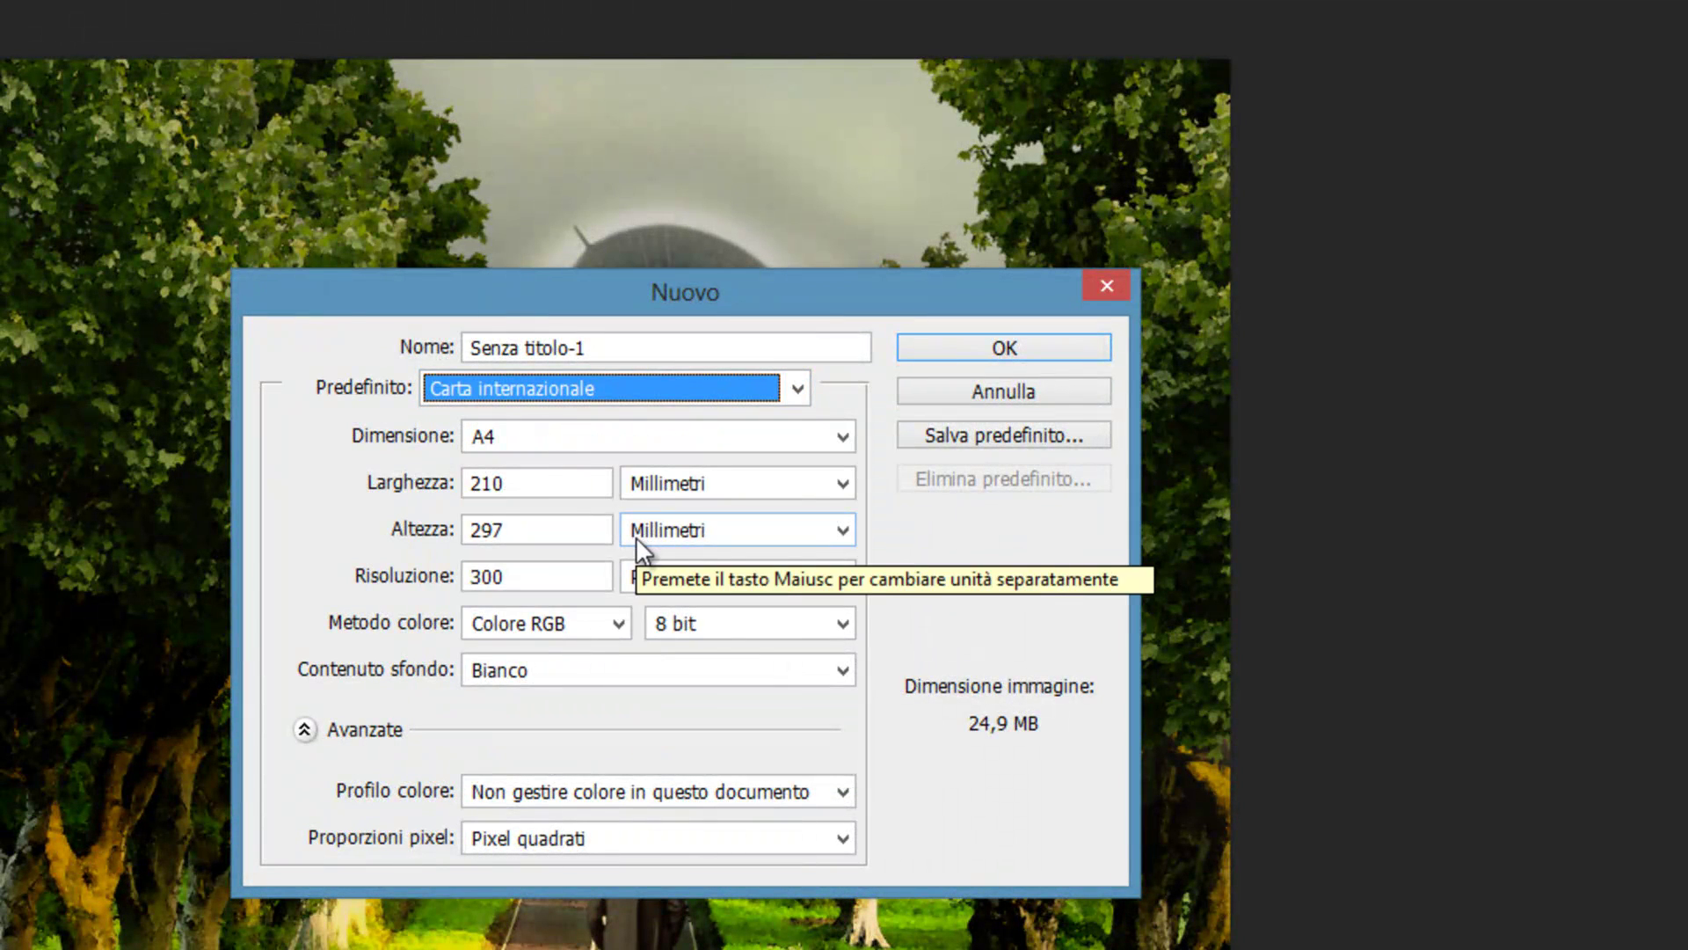
pyautogui.click(533, 440)
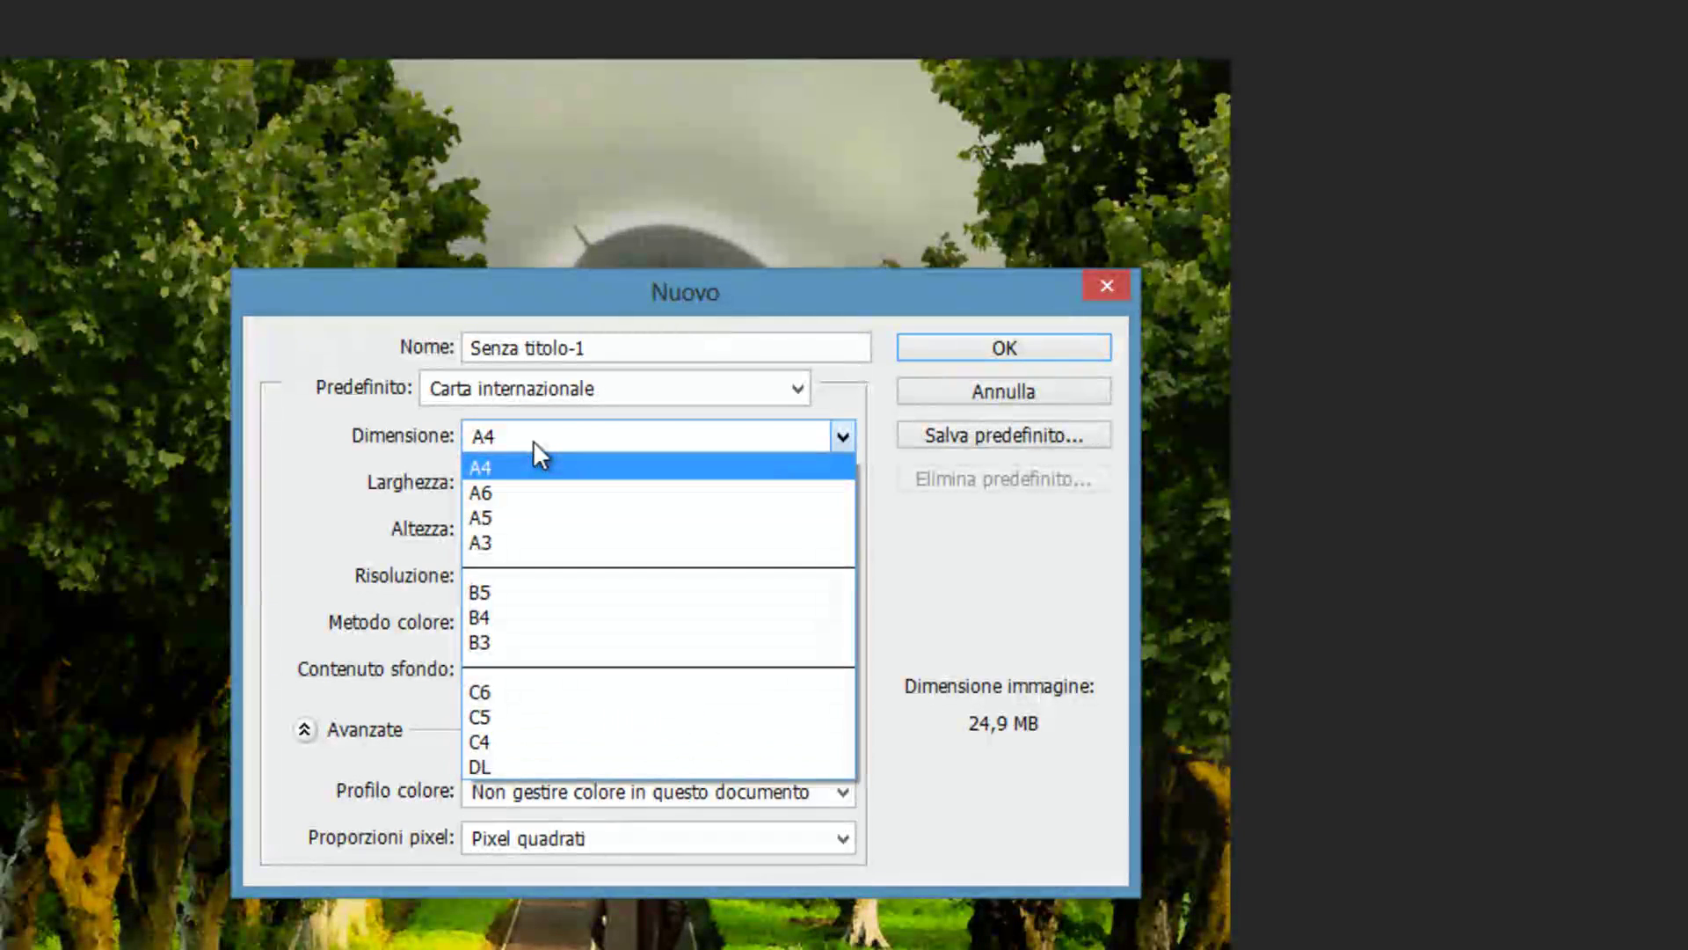
pyautogui.click(427, 298)
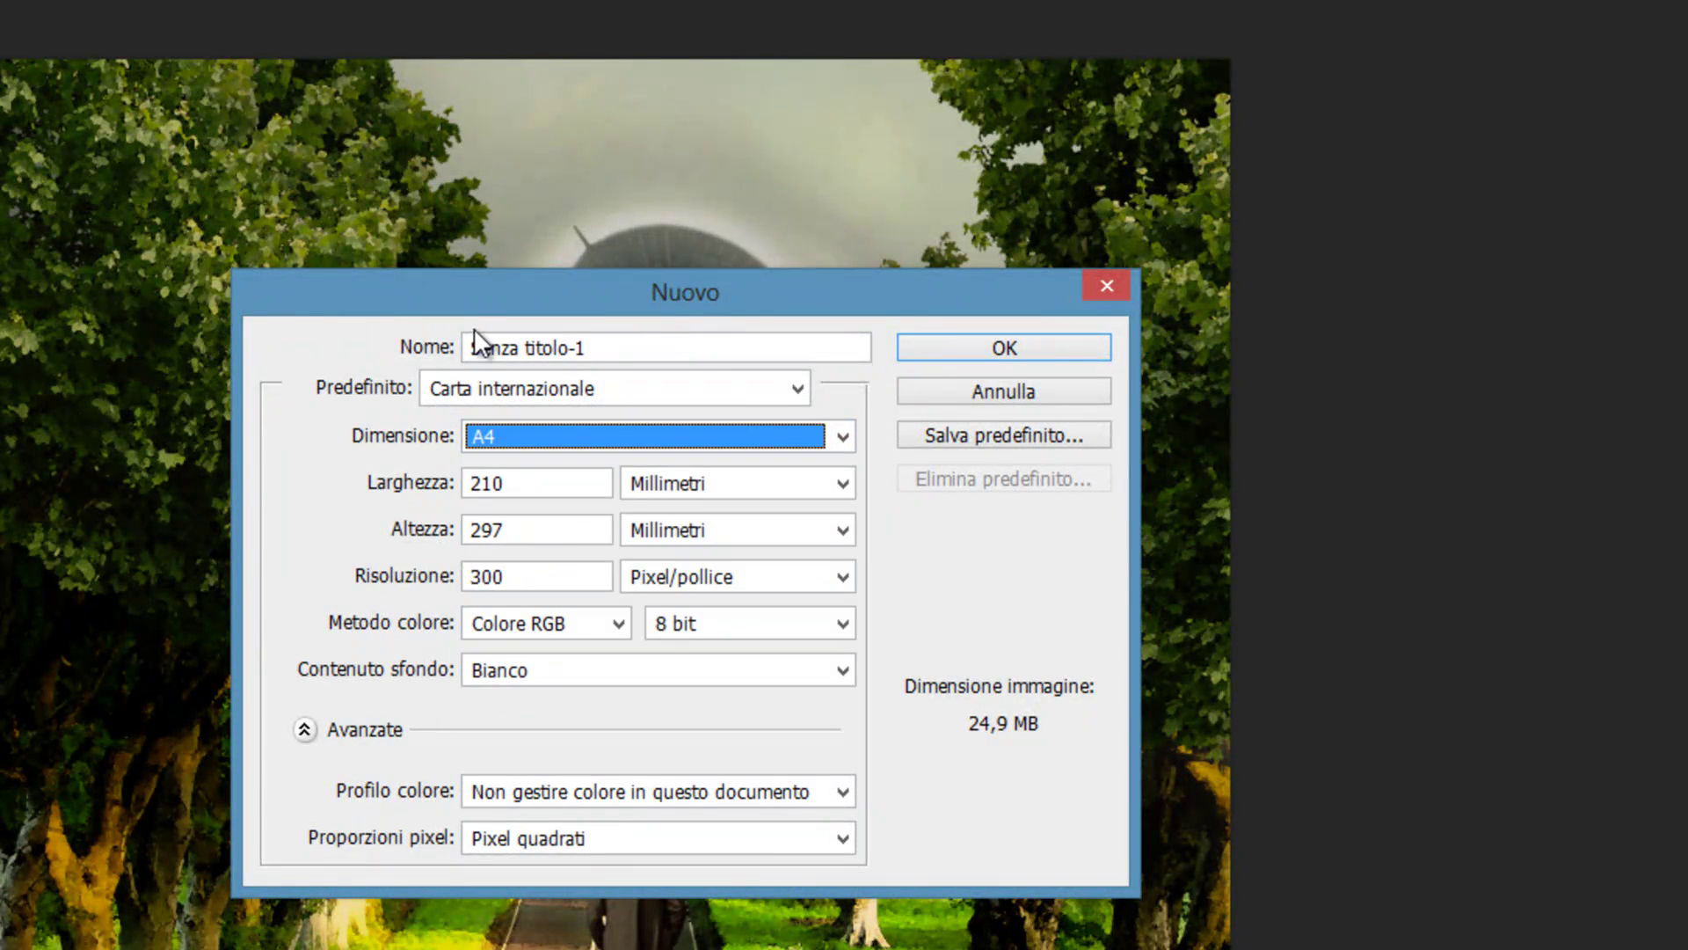
pyautogui.click(549, 586)
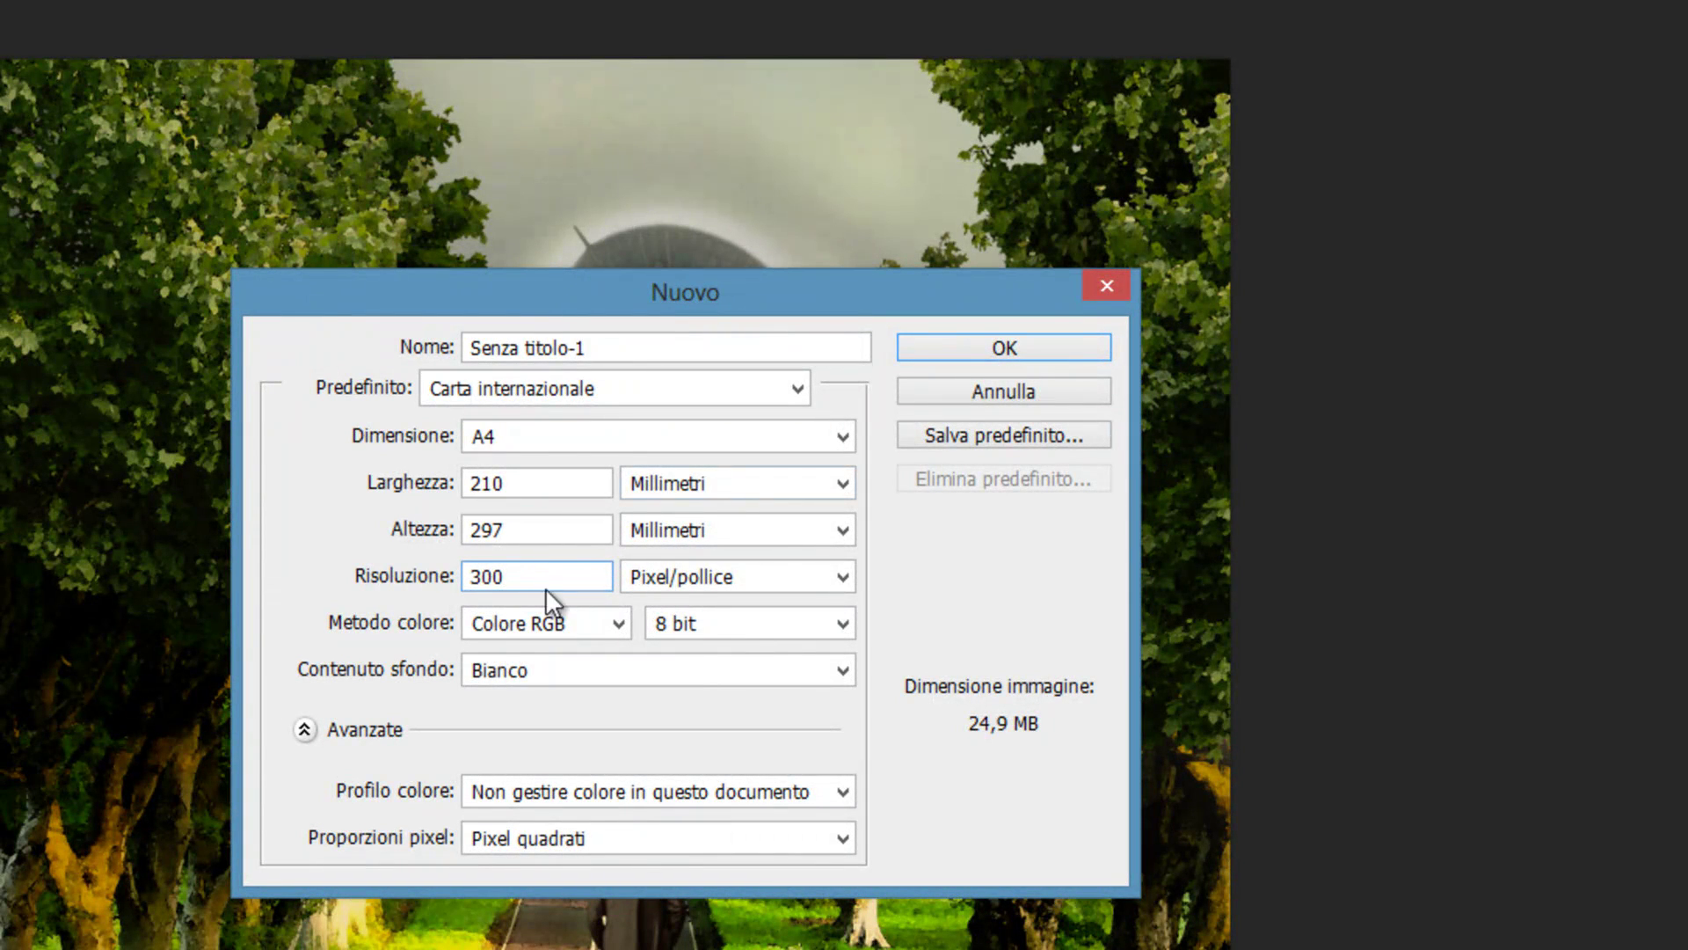
pyautogui.press('Tab')
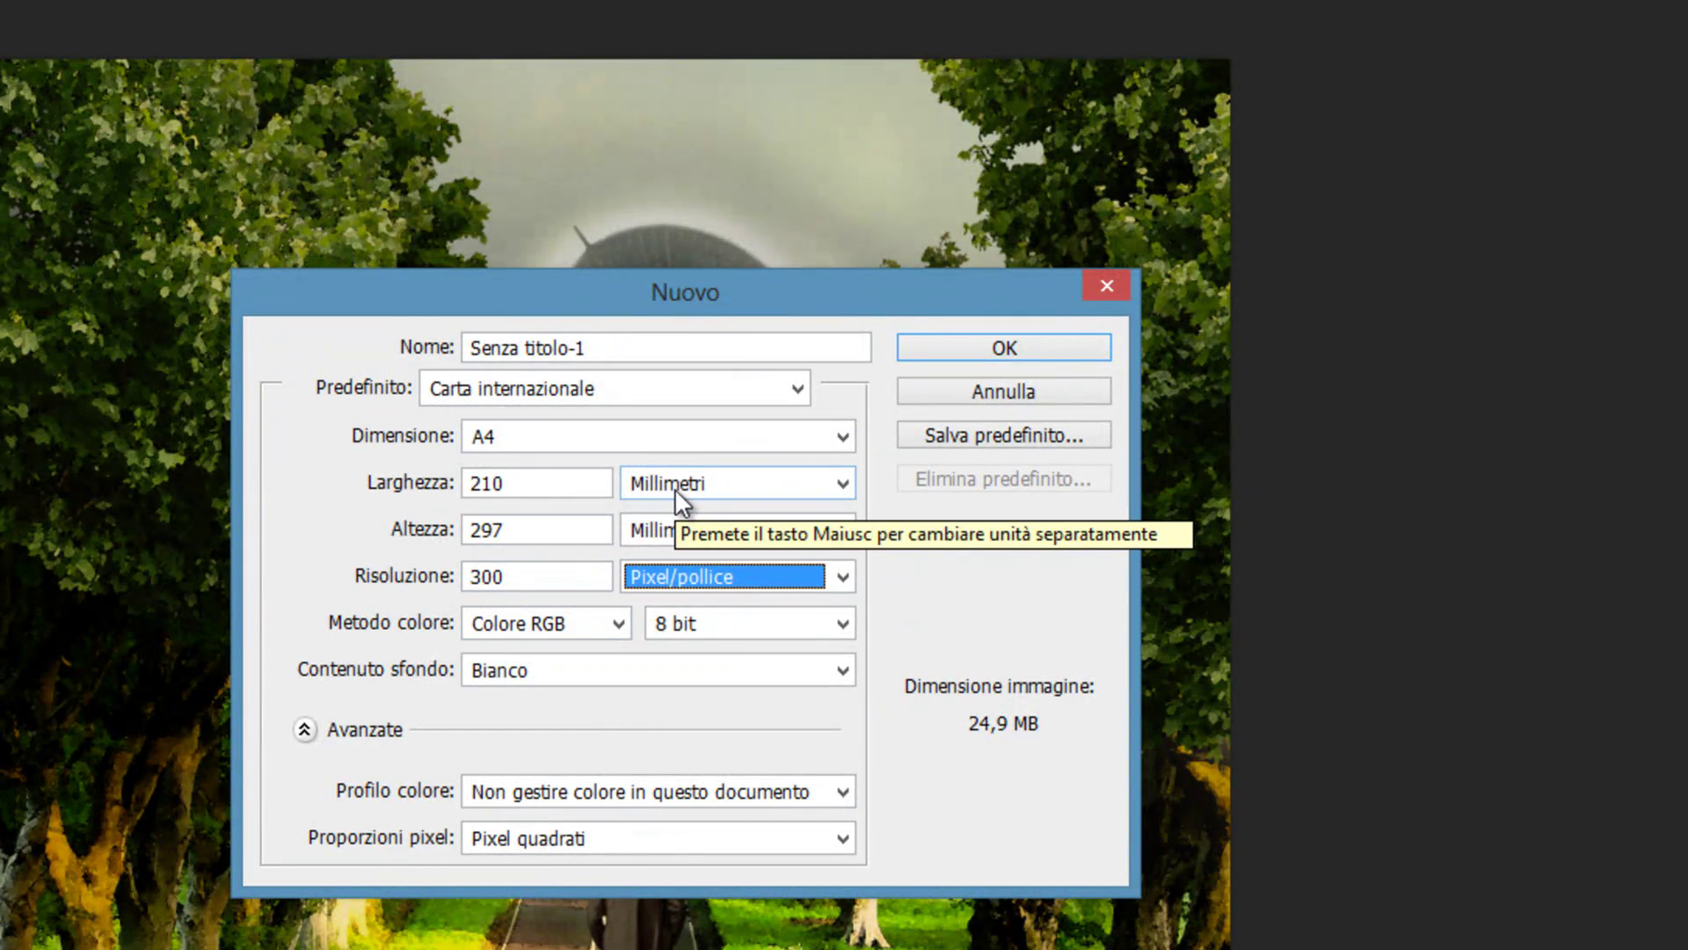
pyautogui.click(673, 488)
pyautogui.click(674, 488)
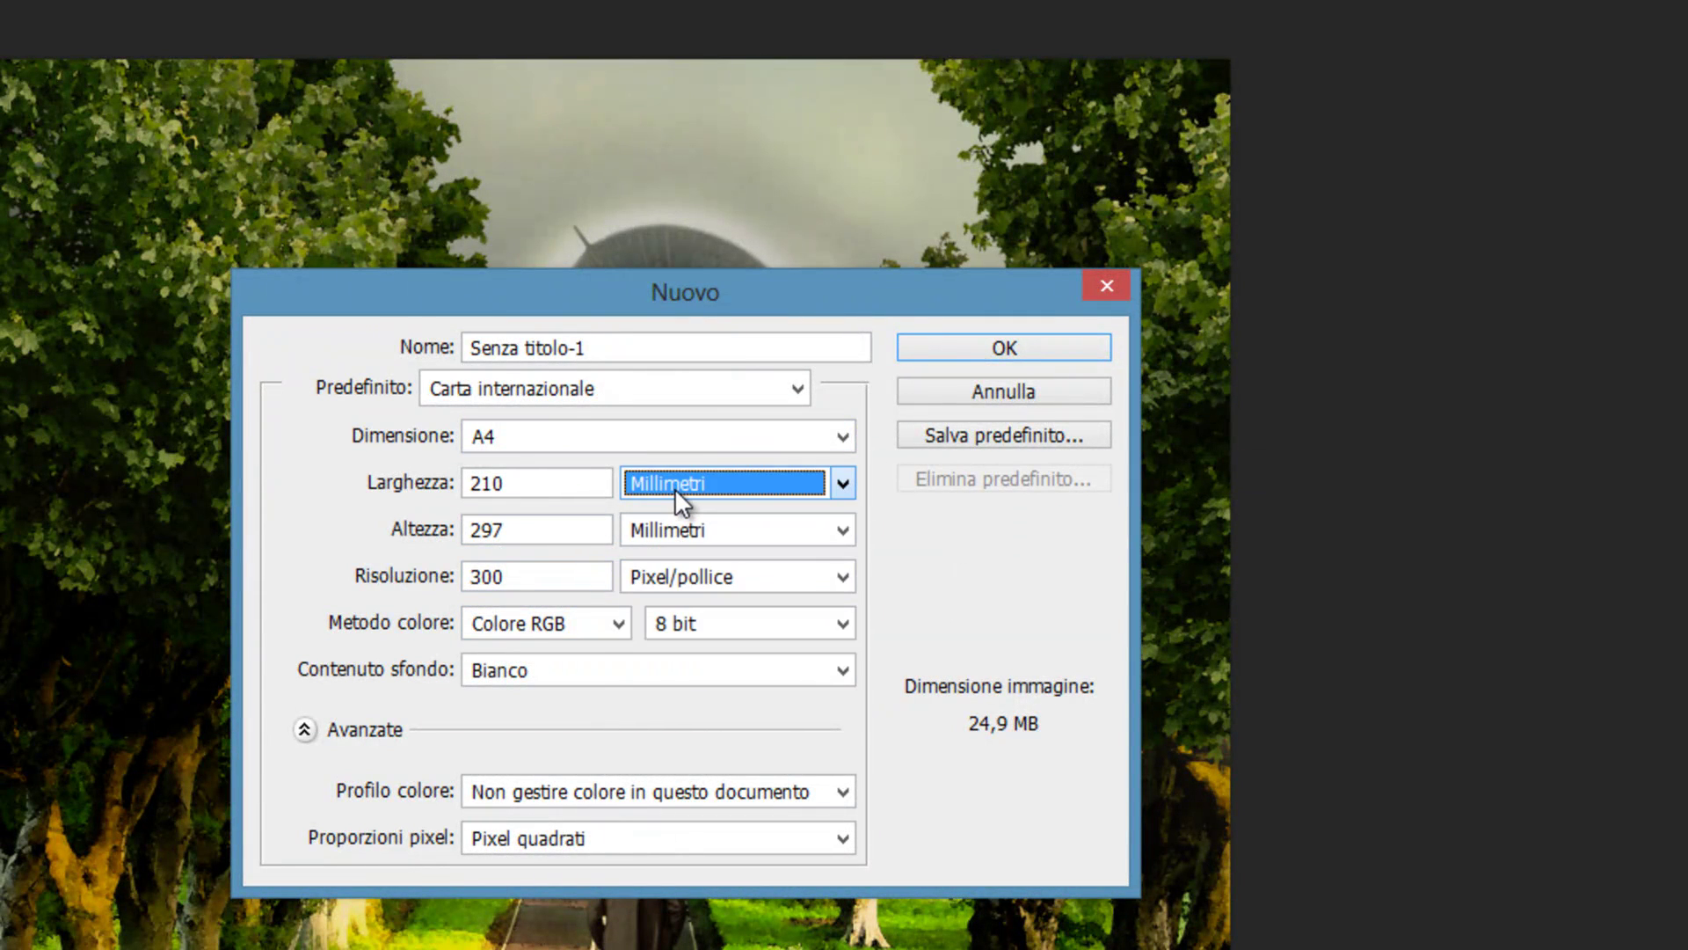
pyautogui.click(563, 397)
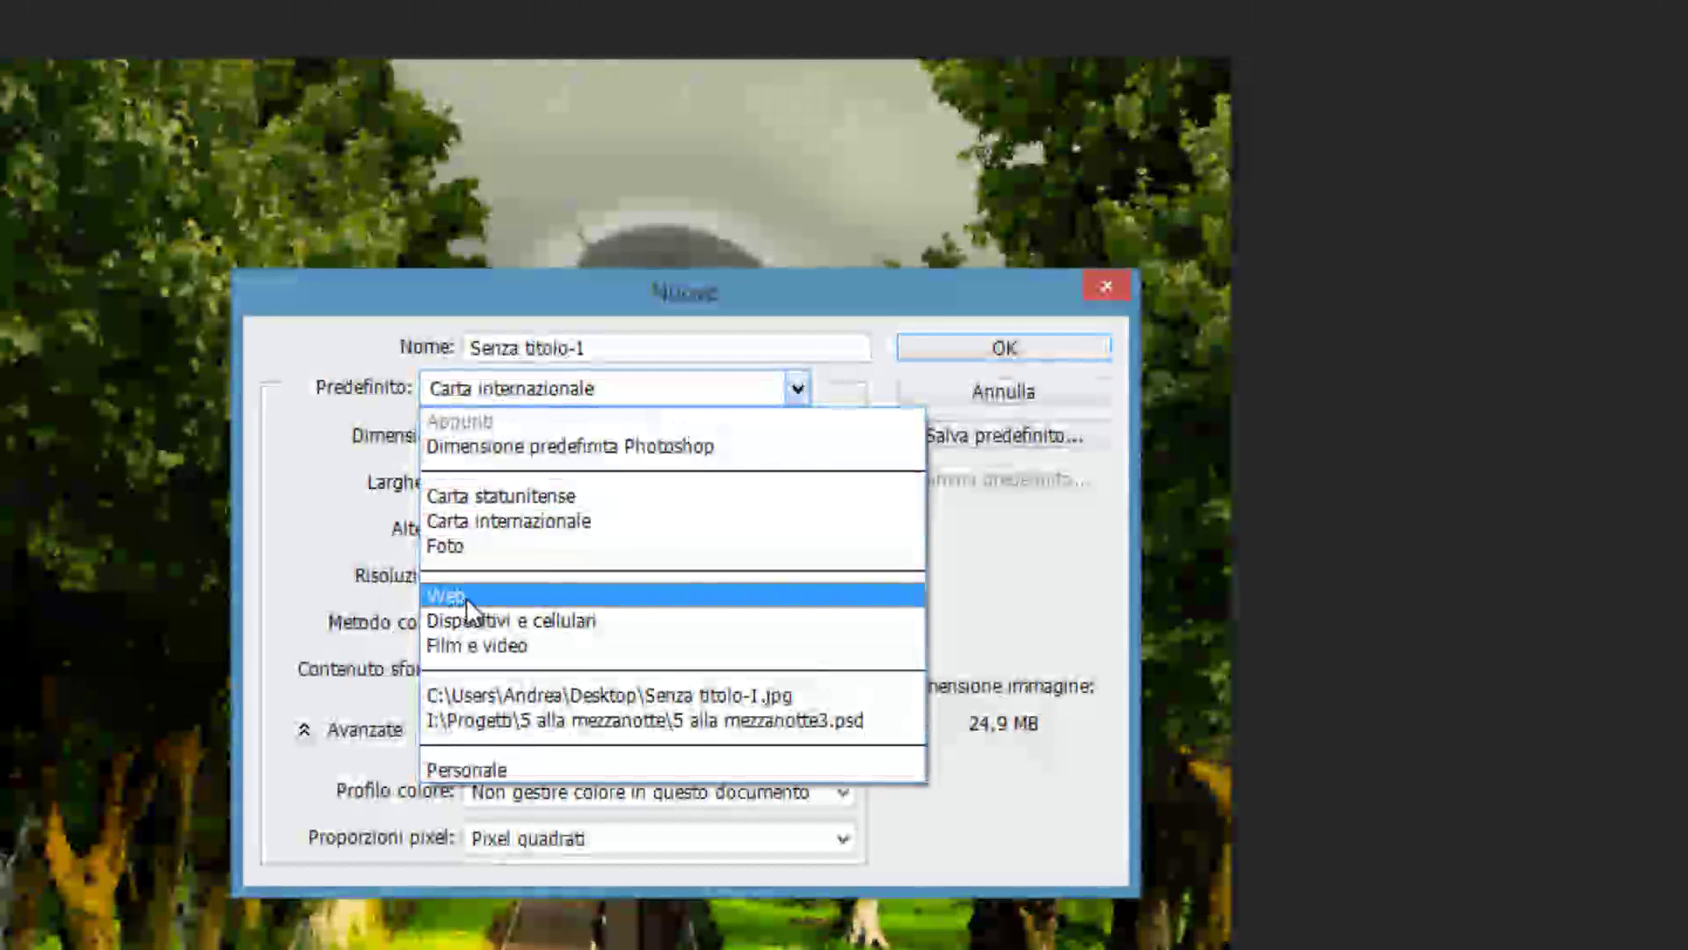
# Step: Switch the new-document preset to Web, 800×600 pixels at 72 ppi, keeping Pixel units
pyautogui.click(466, 598)
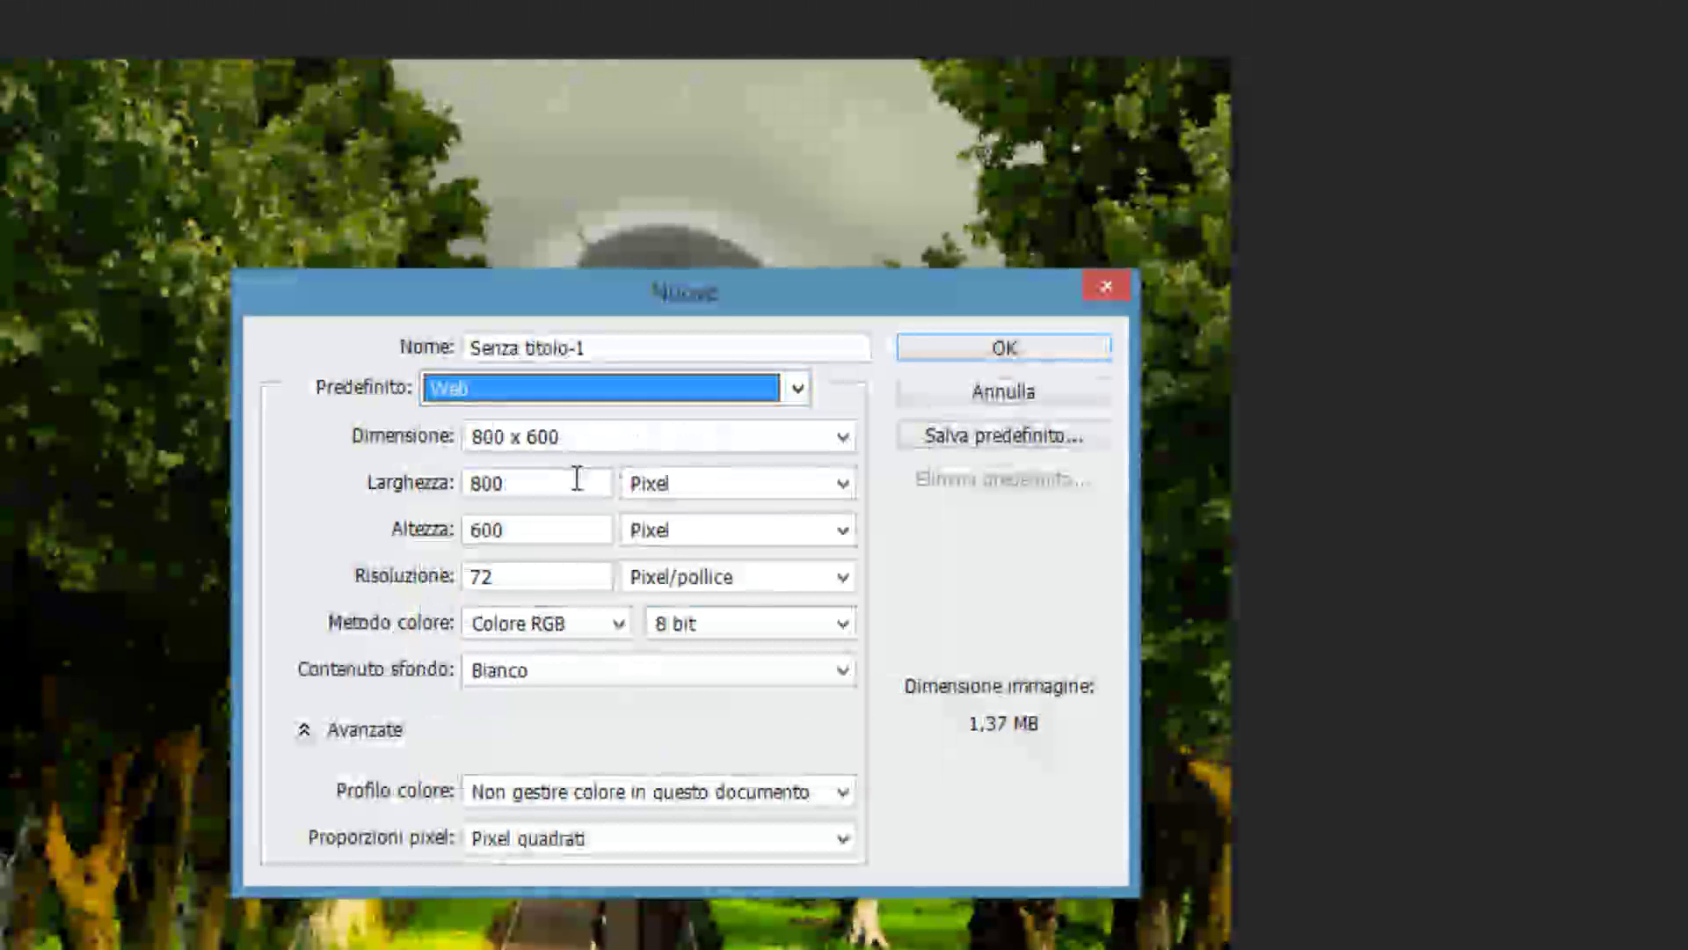
pyautogui.click(552, 575)
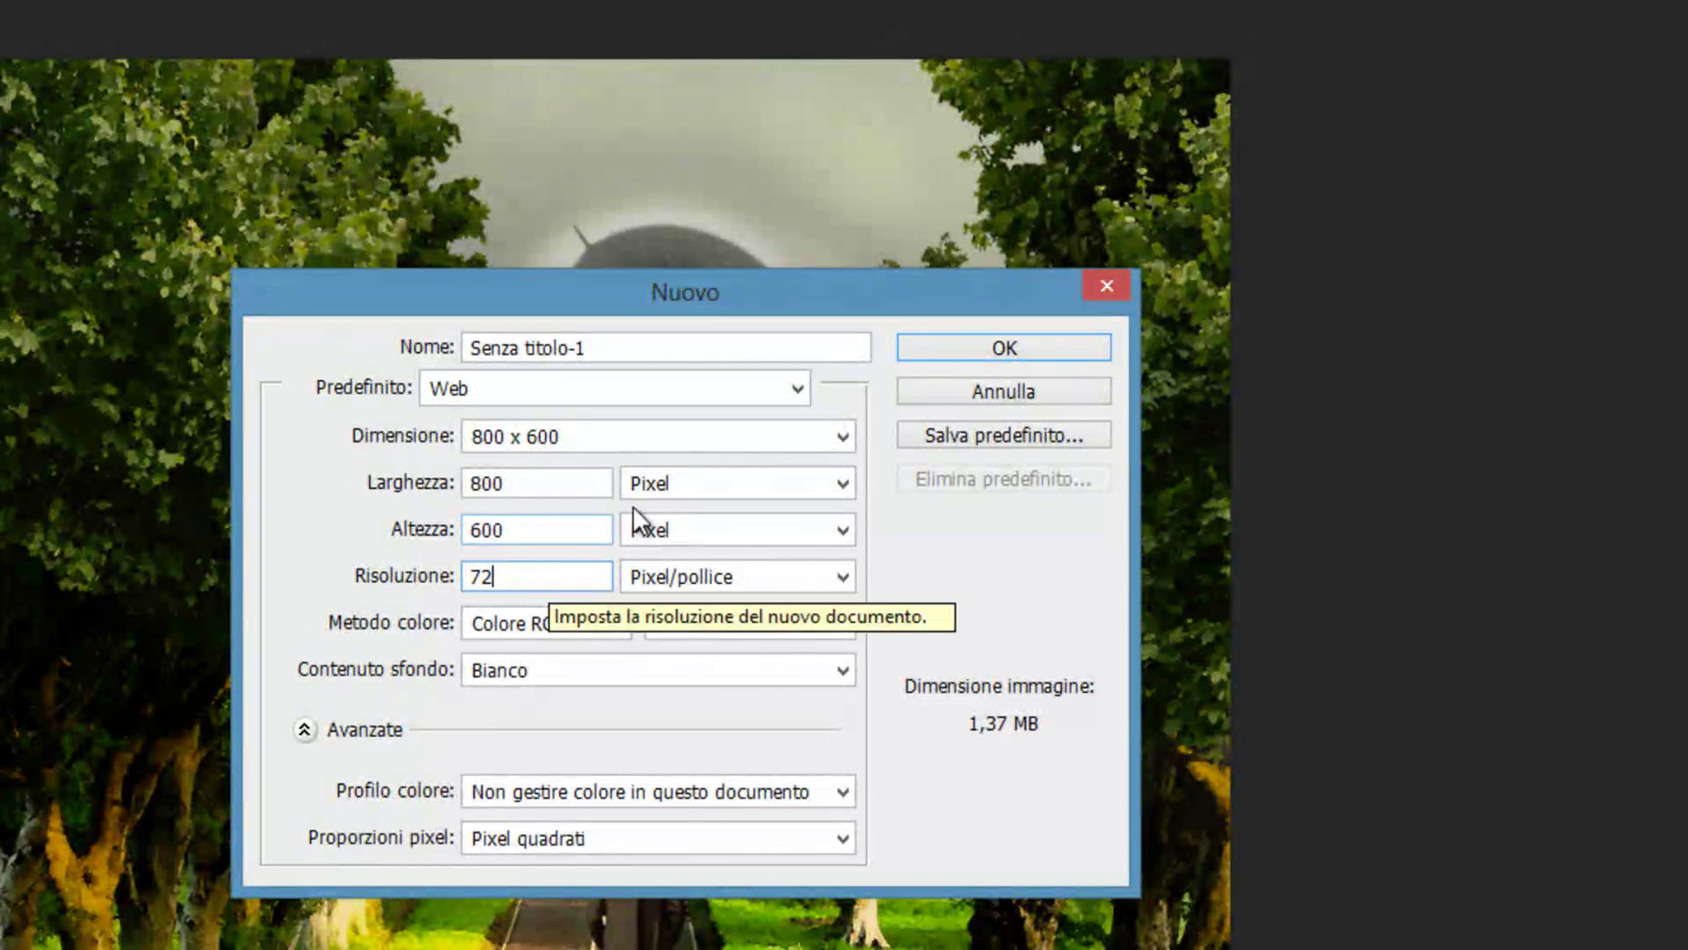
pyautogui.click(672, 489)
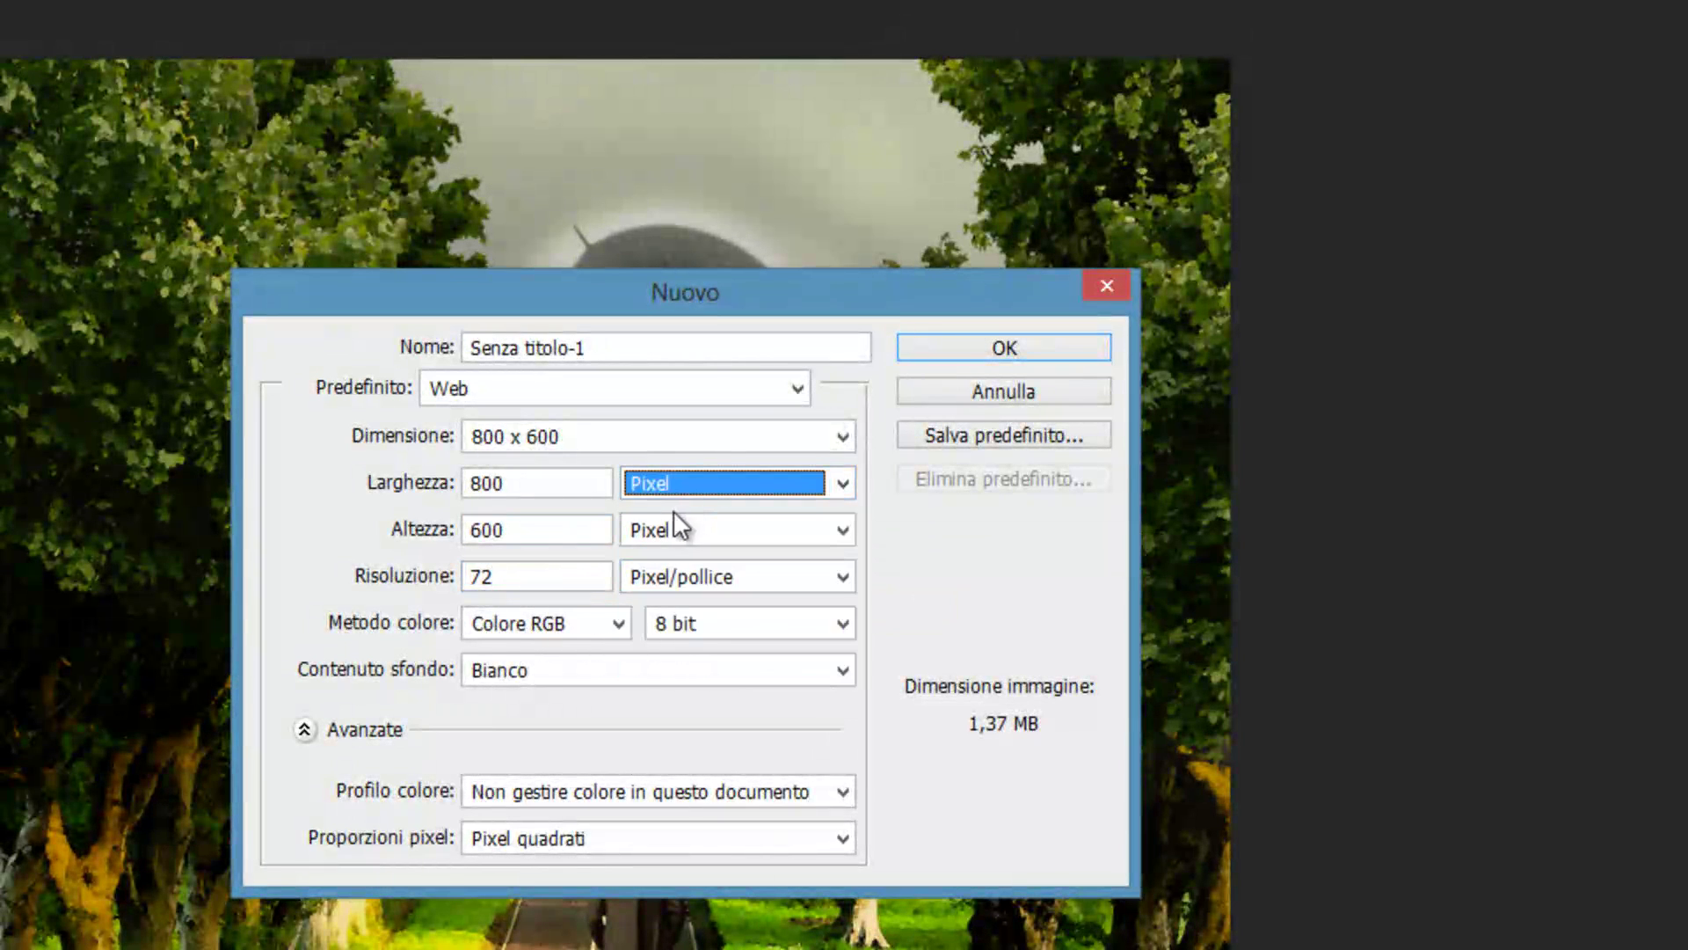
pyautogui.moveTo(714, 296); pyautogui.dragTo(711, 325)
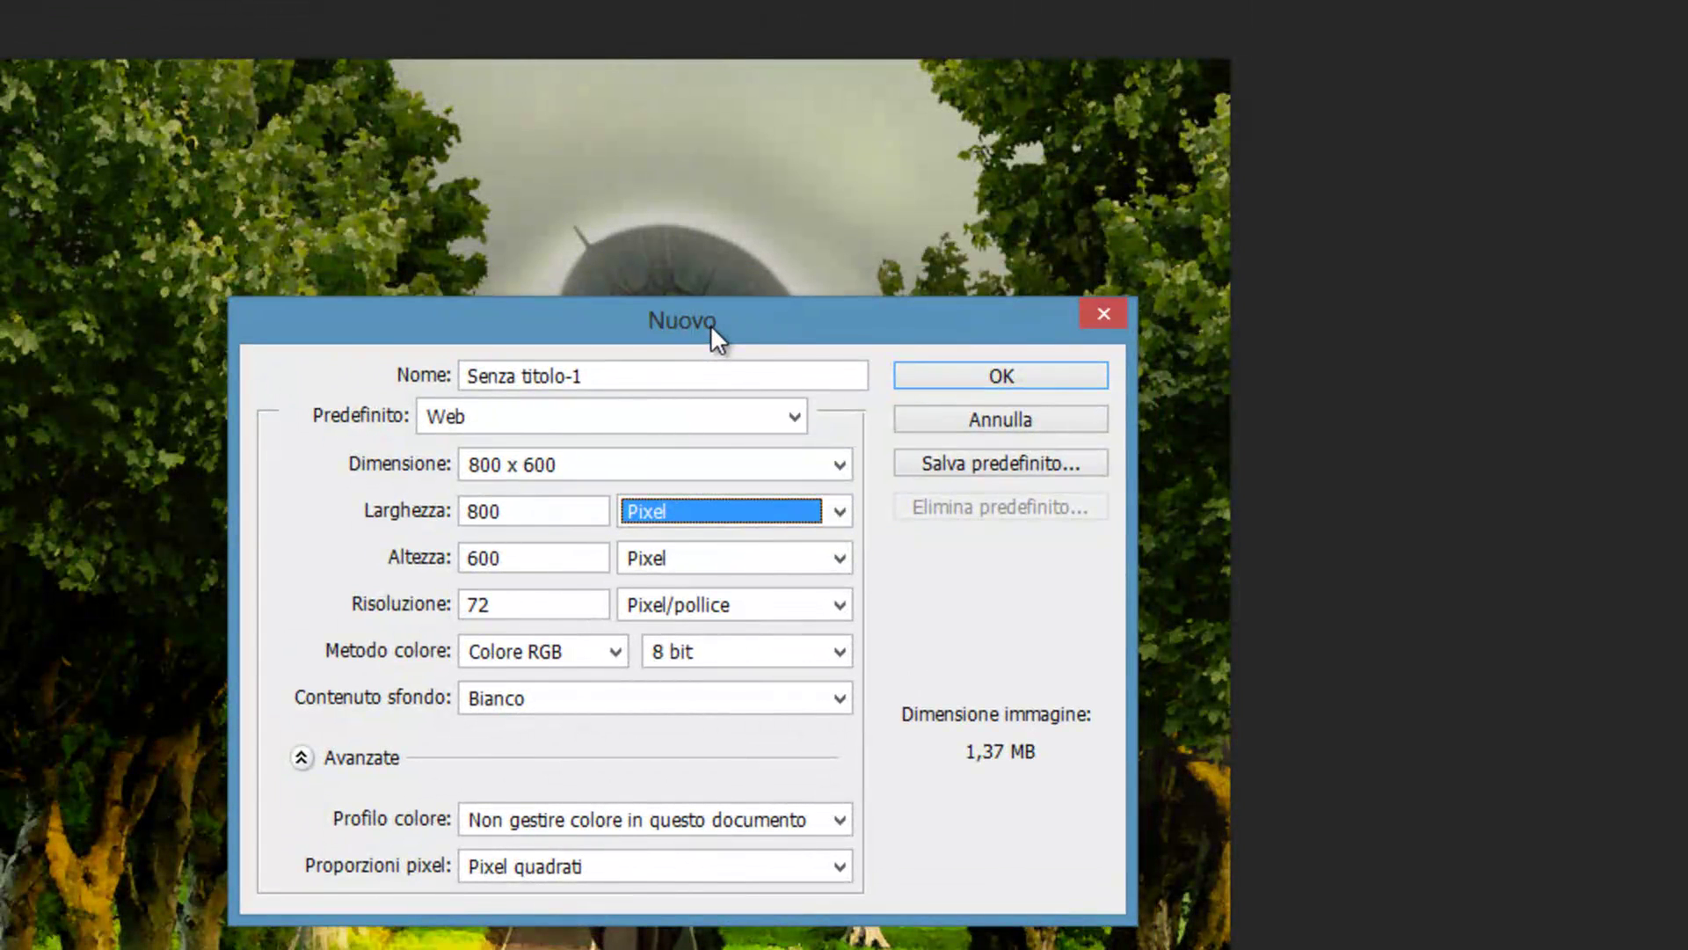
pyautogui.click(525, 606)
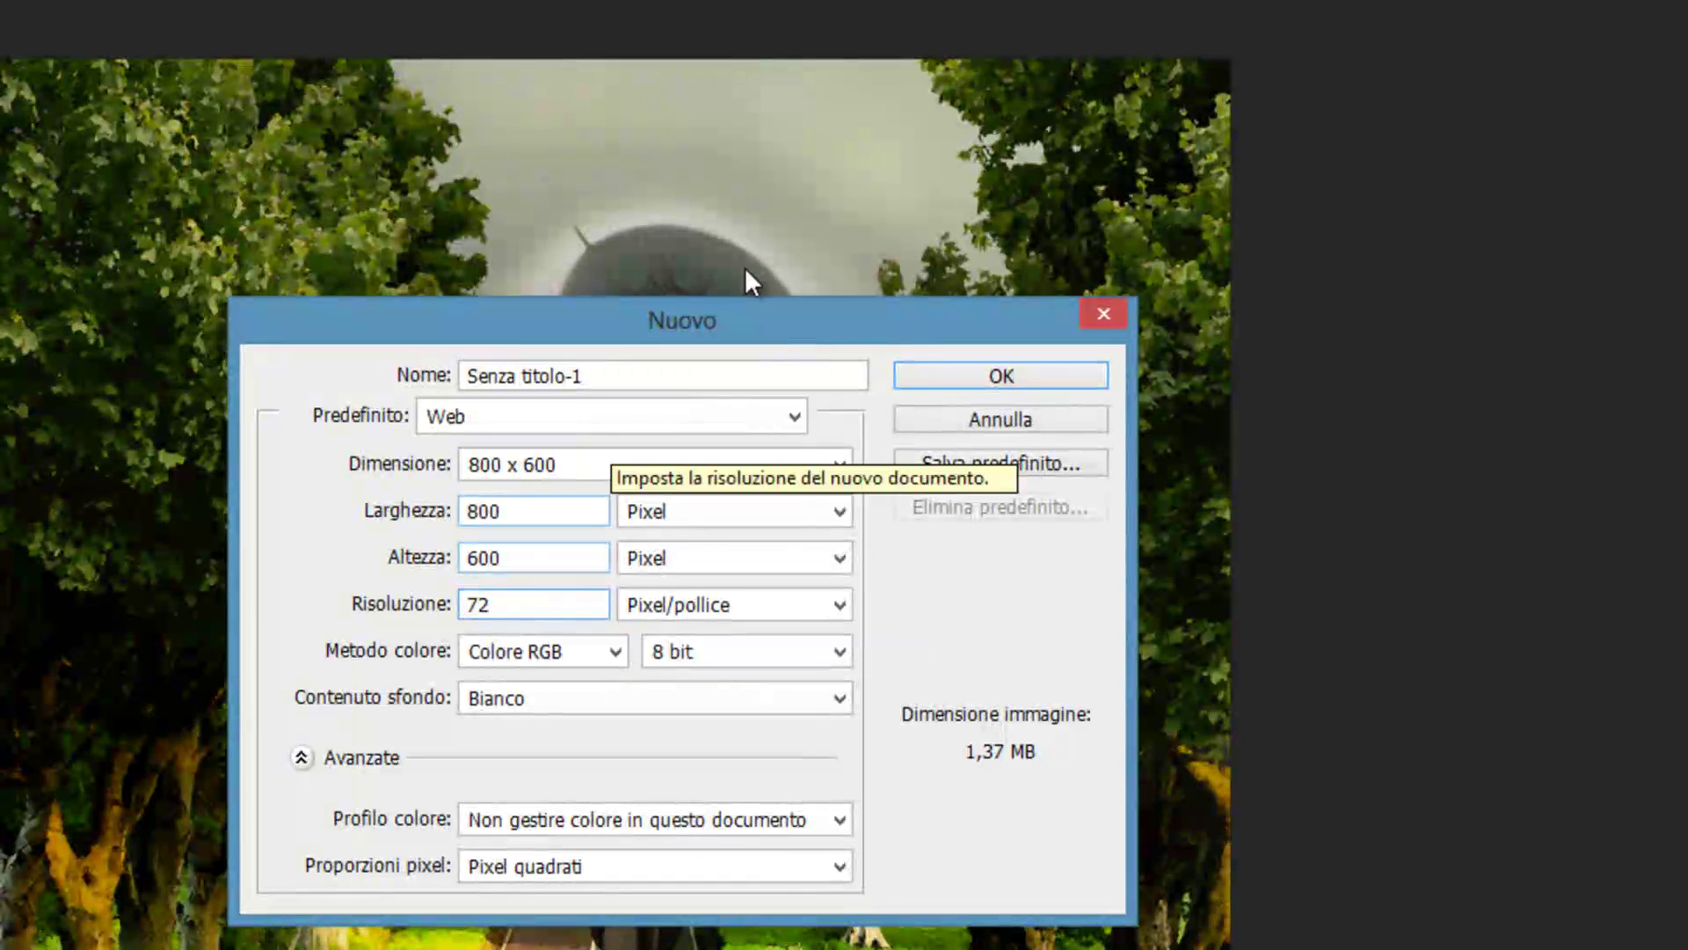
pyautogui.moveTo(735, 313); pyautogui.dragTo(773, 334)
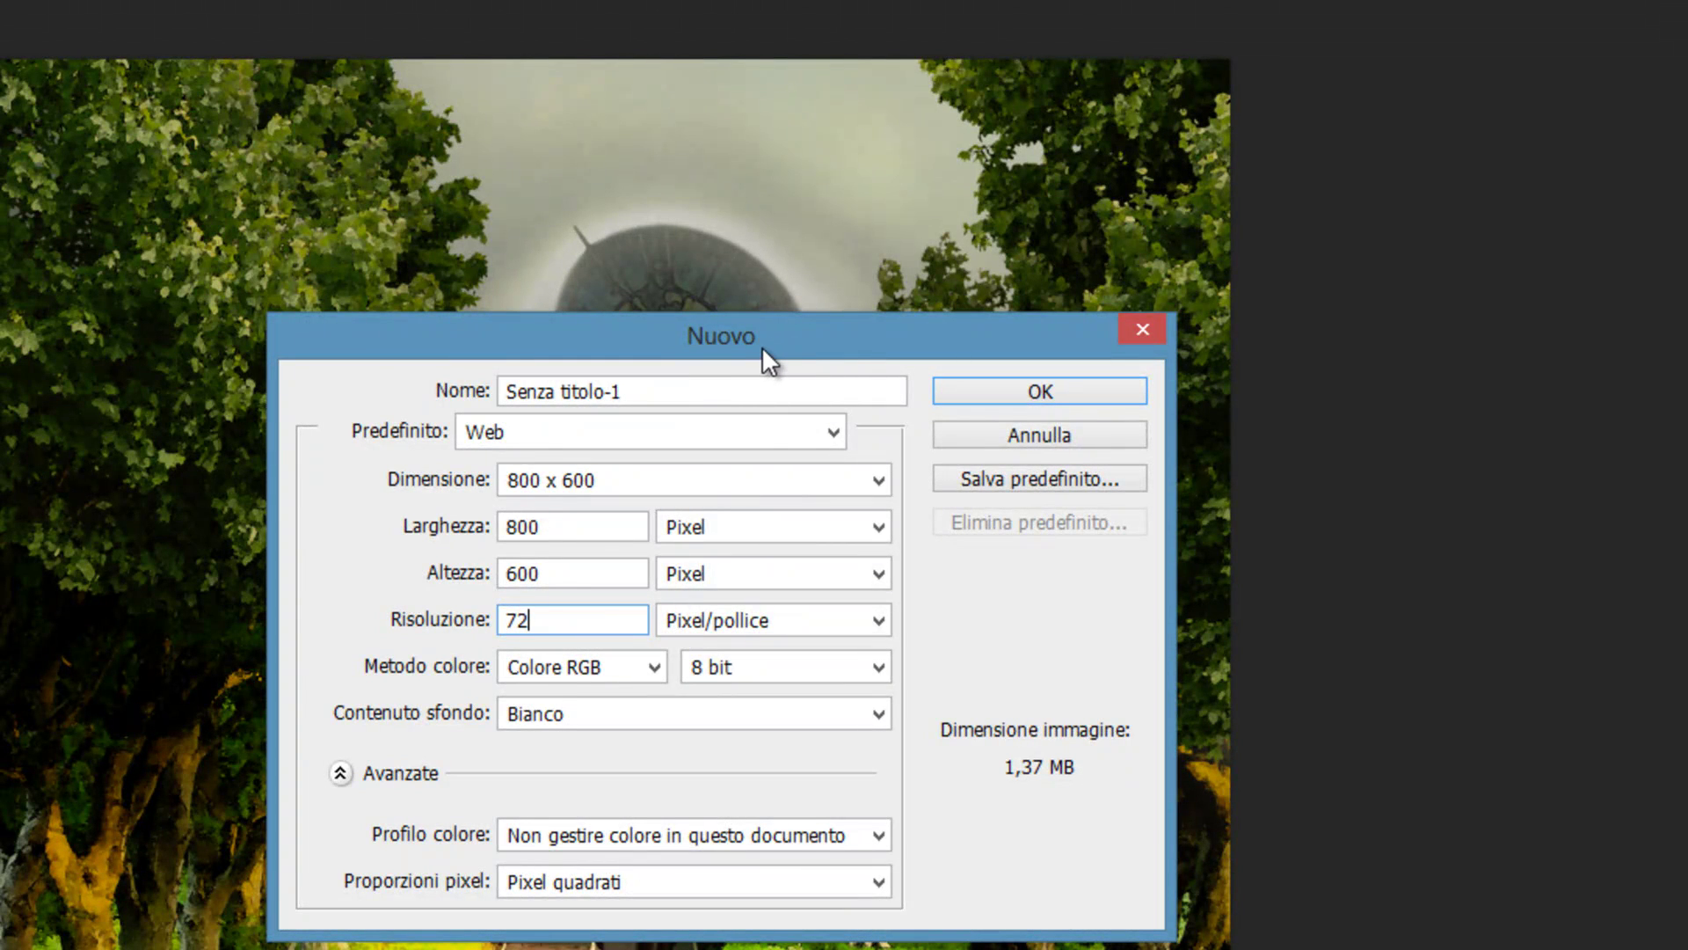
pyautogui.moveTo(761, 346); pyautogui.dragTo(700, 308)
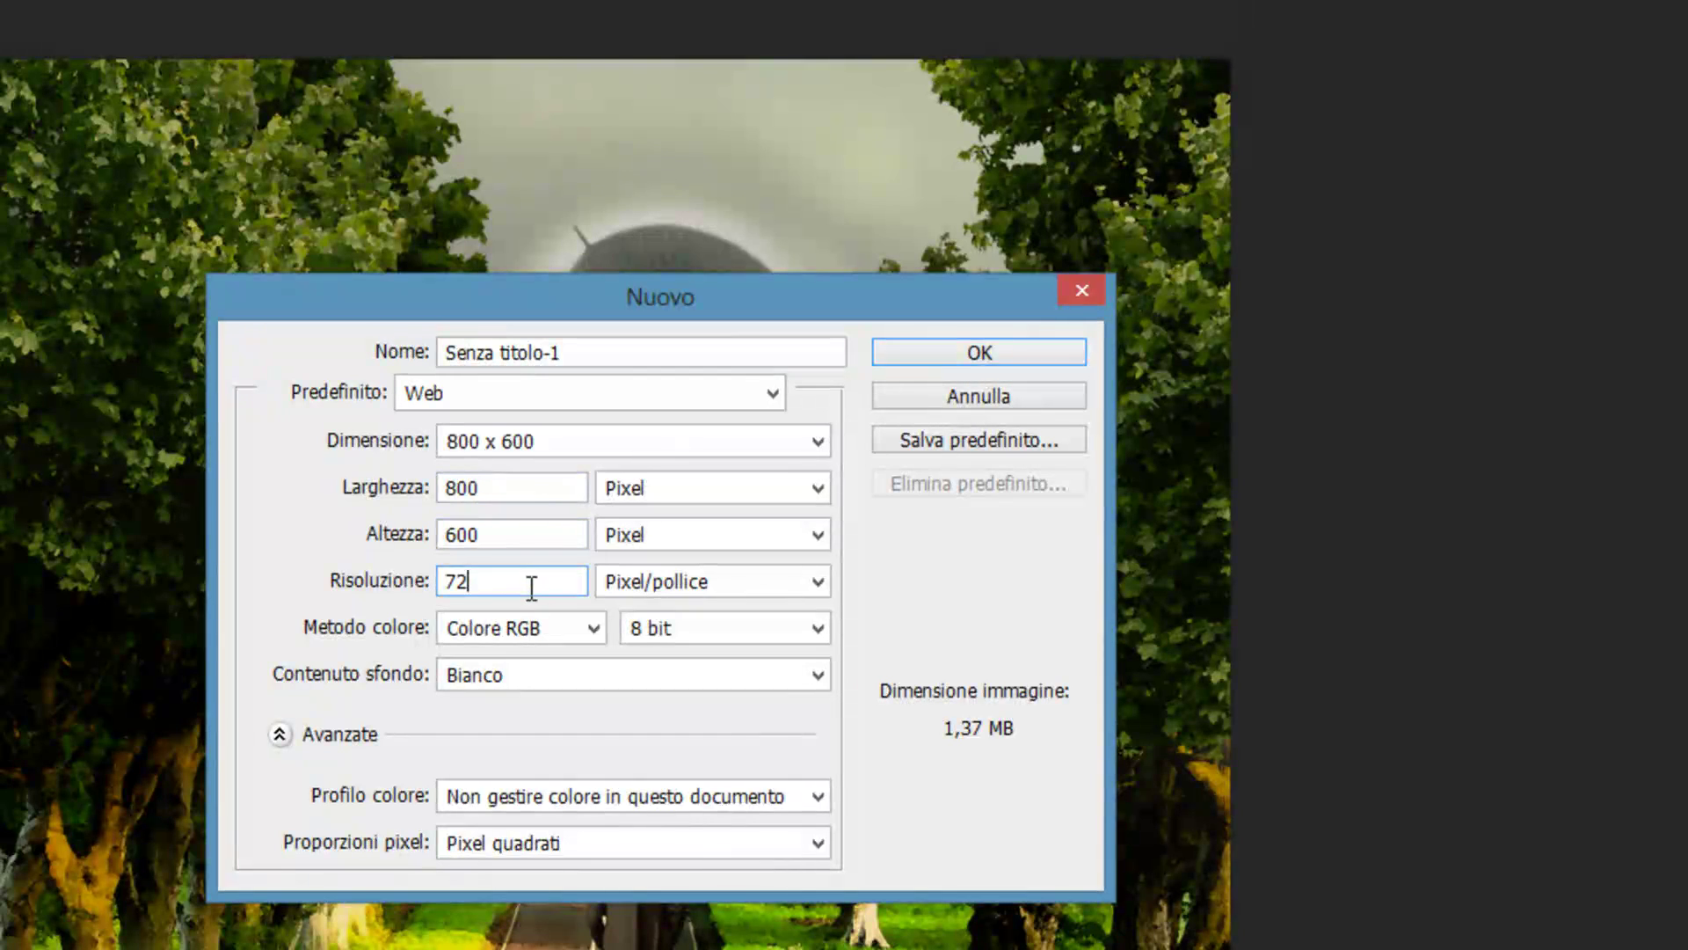
pyautogui.click(601, 440)
# Step: Choose the Carta internazionale preset (A4, 210×297 mm, 300 ppi) and create Senza titolo-1
pyautogui.click(559, 396)
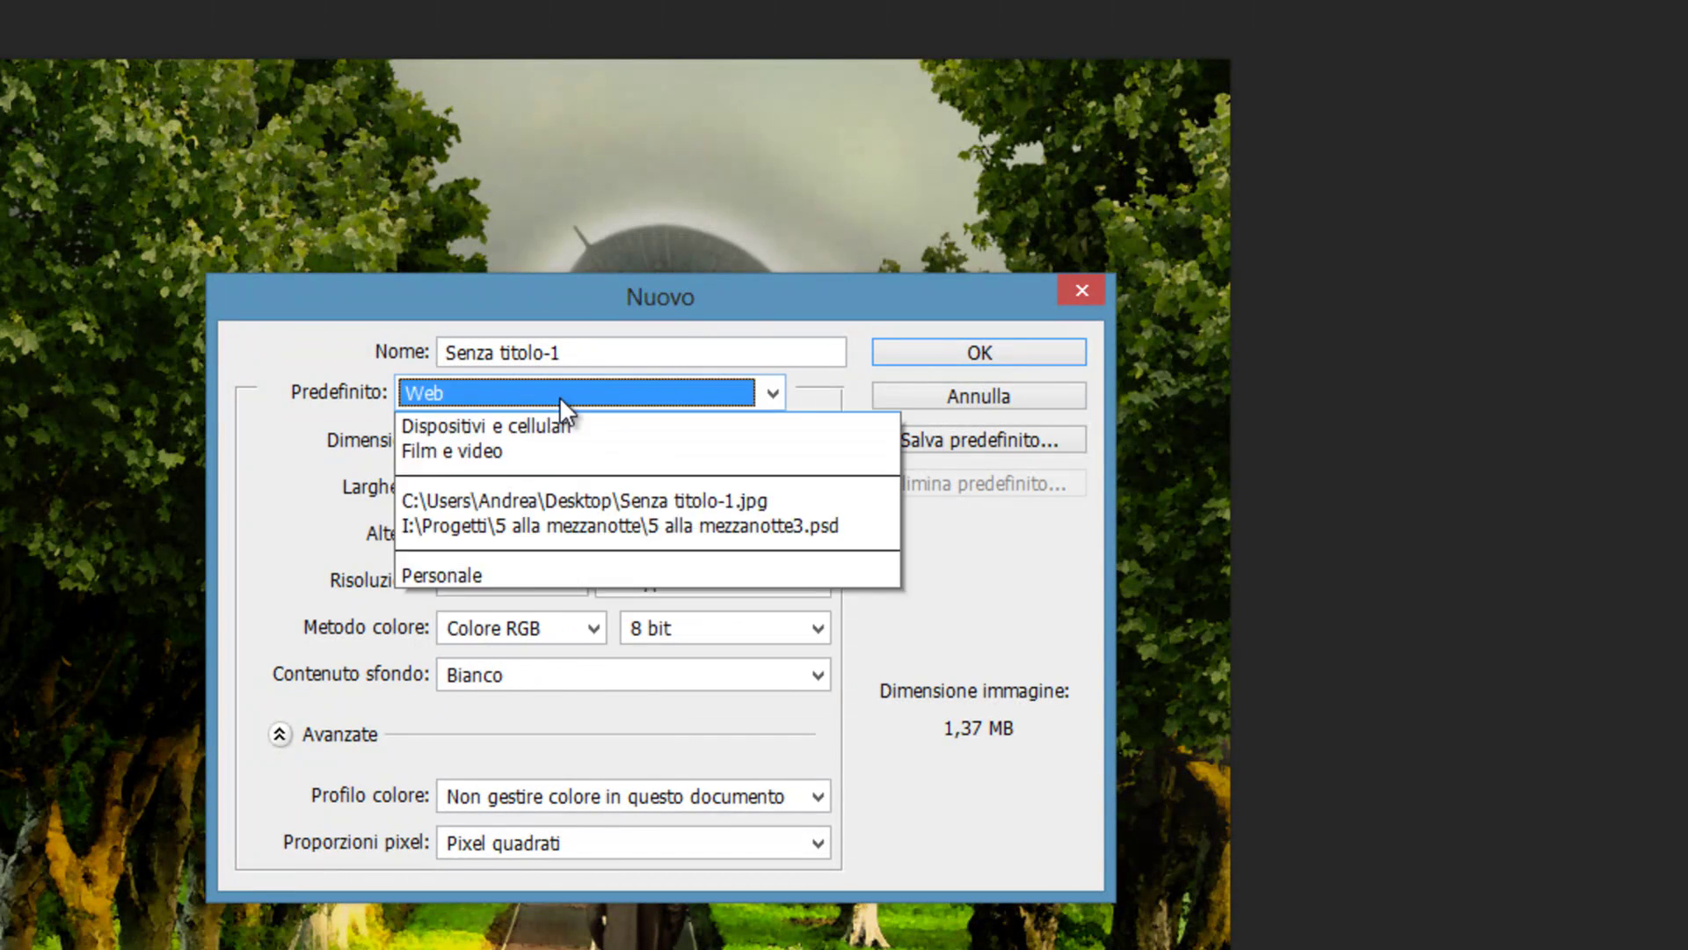
pyautogui.click(497, 527)
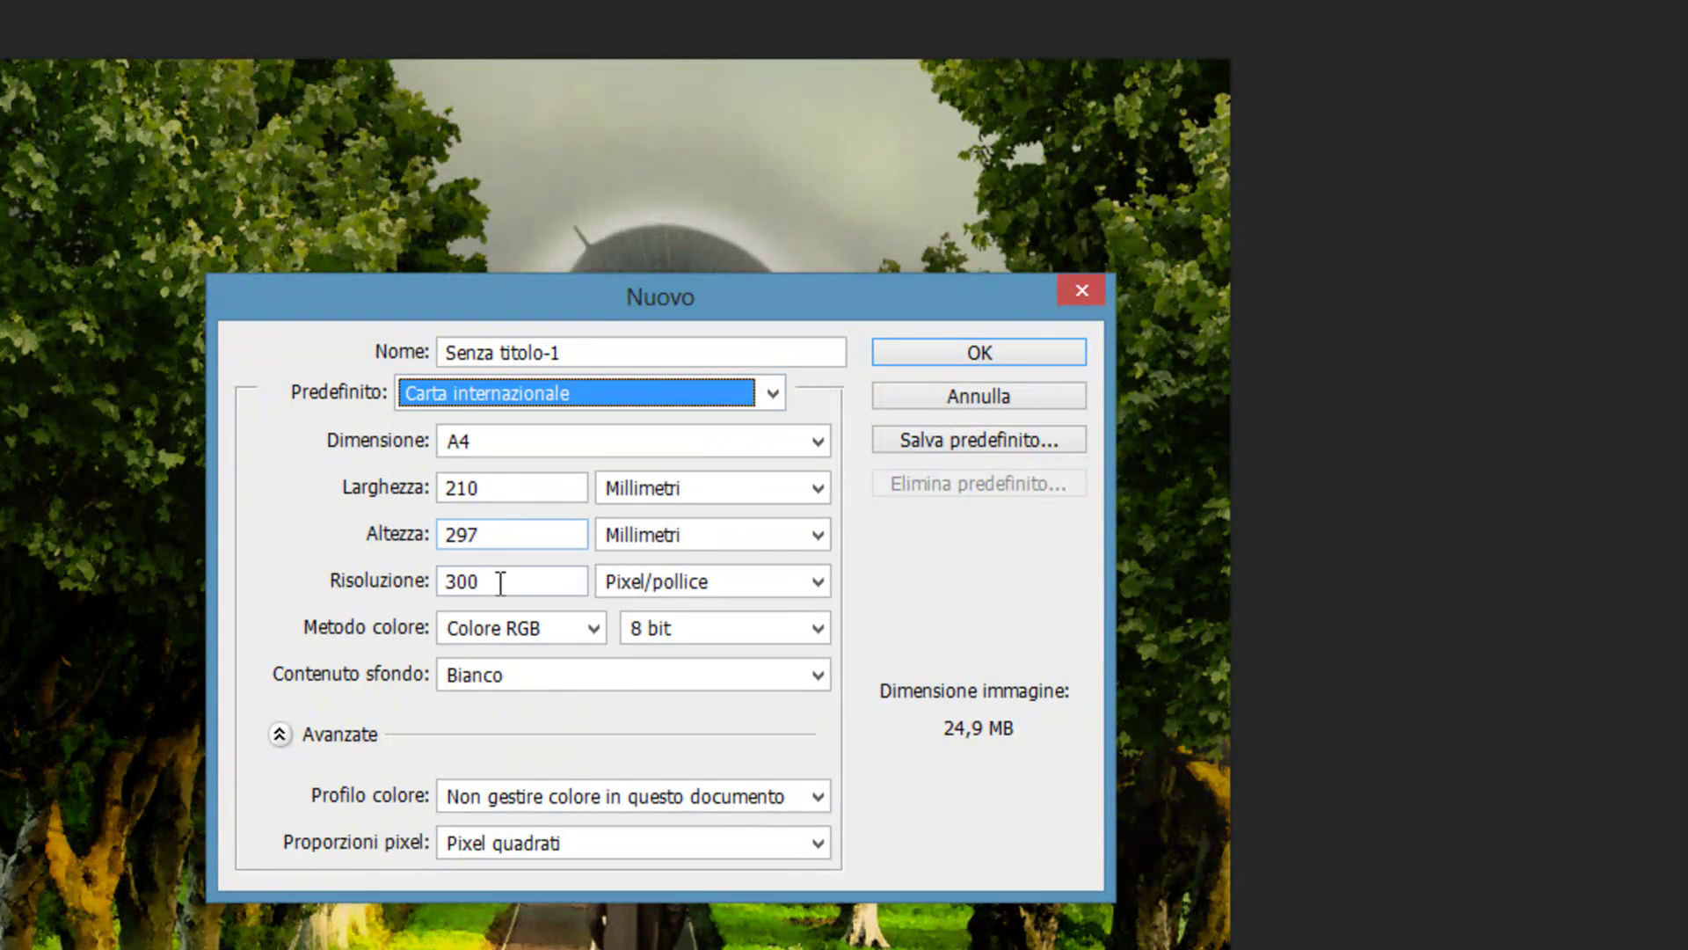
pyautogui.click(508, 586)
pyautogui.click(504, 585)
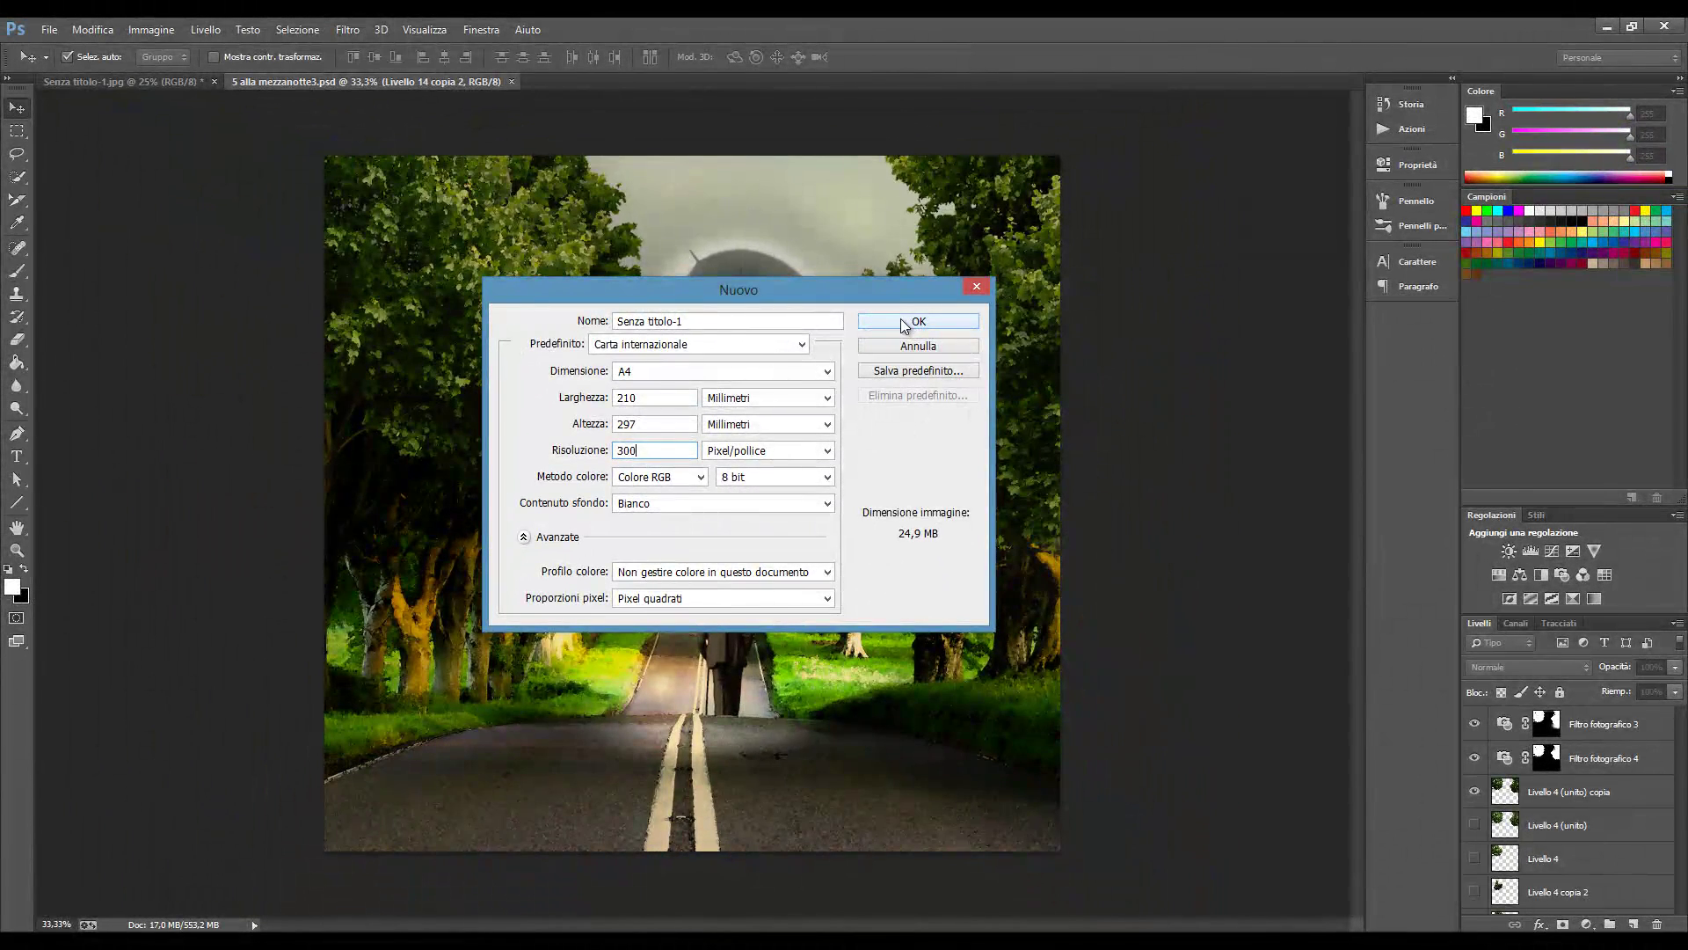
pyautogui.click(901, 318)
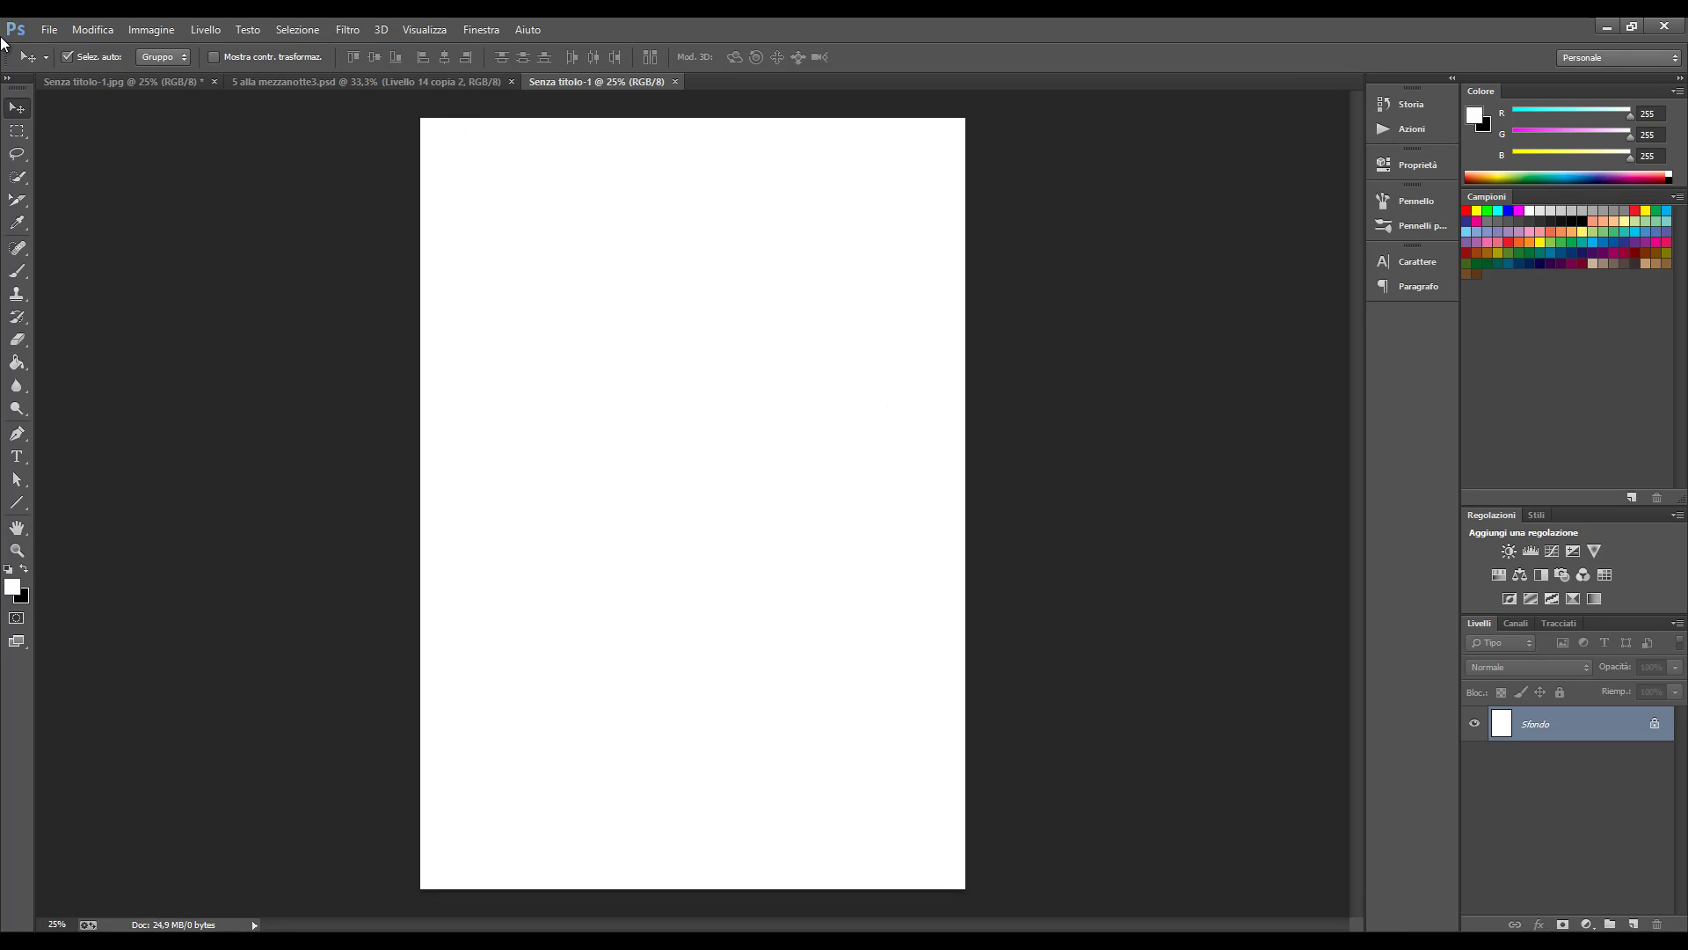
# Step: Rotate the canvas 90° counter-clockwise to landscape and adjust the zoom on the page
pyautogui.click(132, 30)
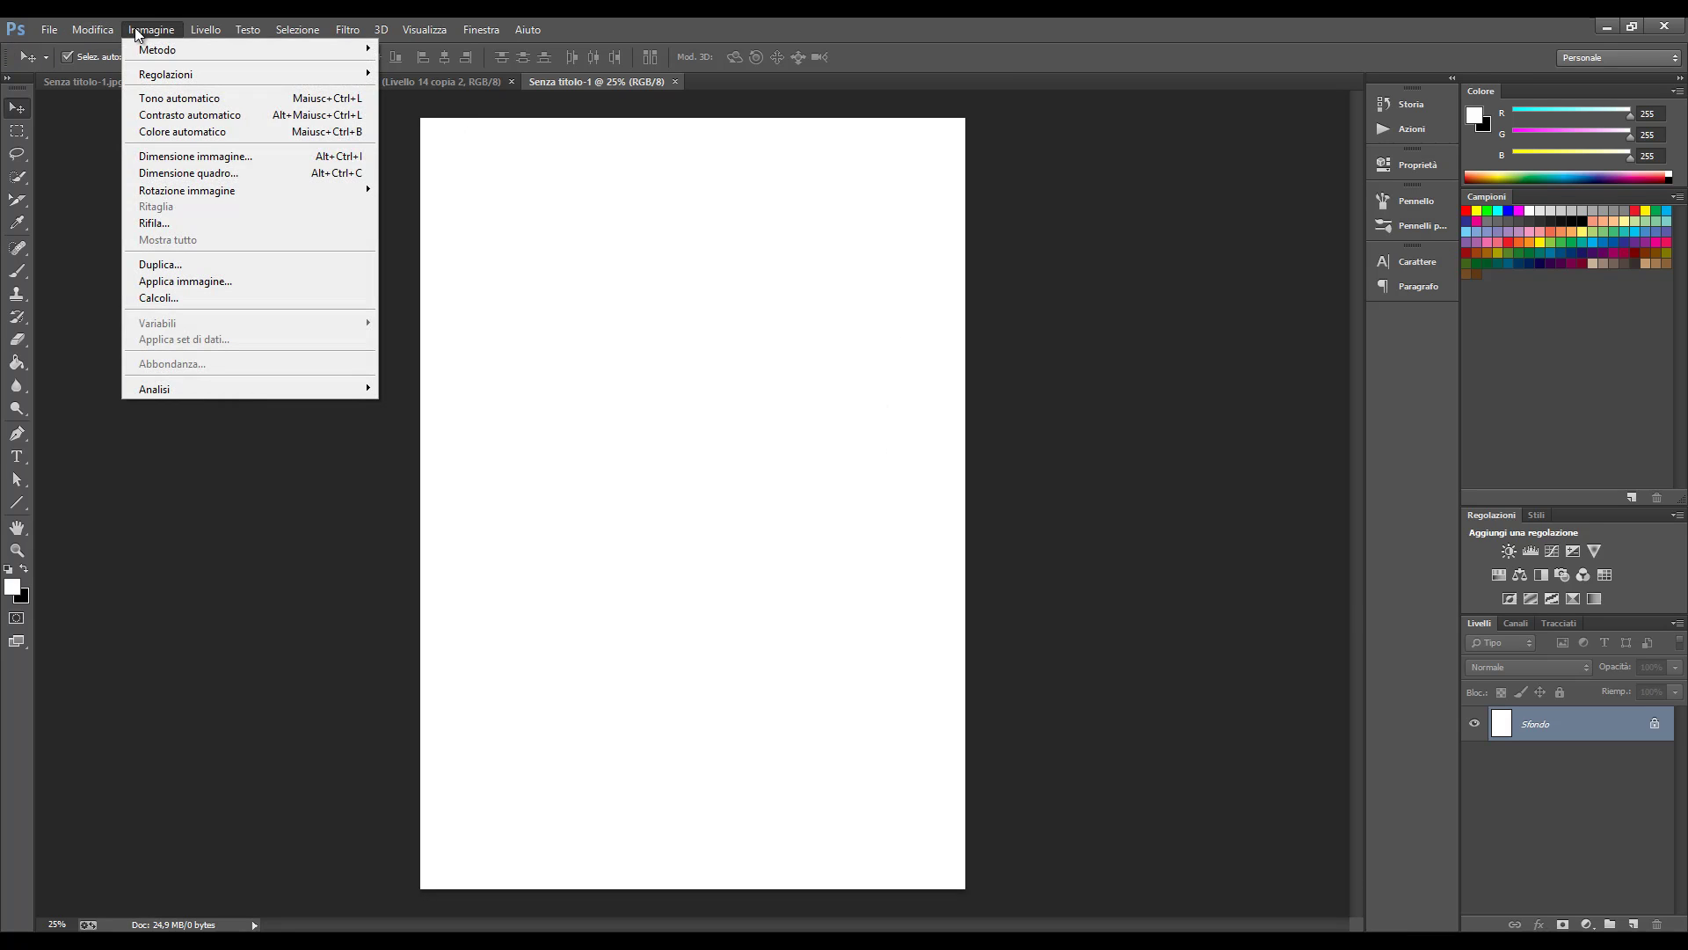
pyautogui.moveTo(187, 189)
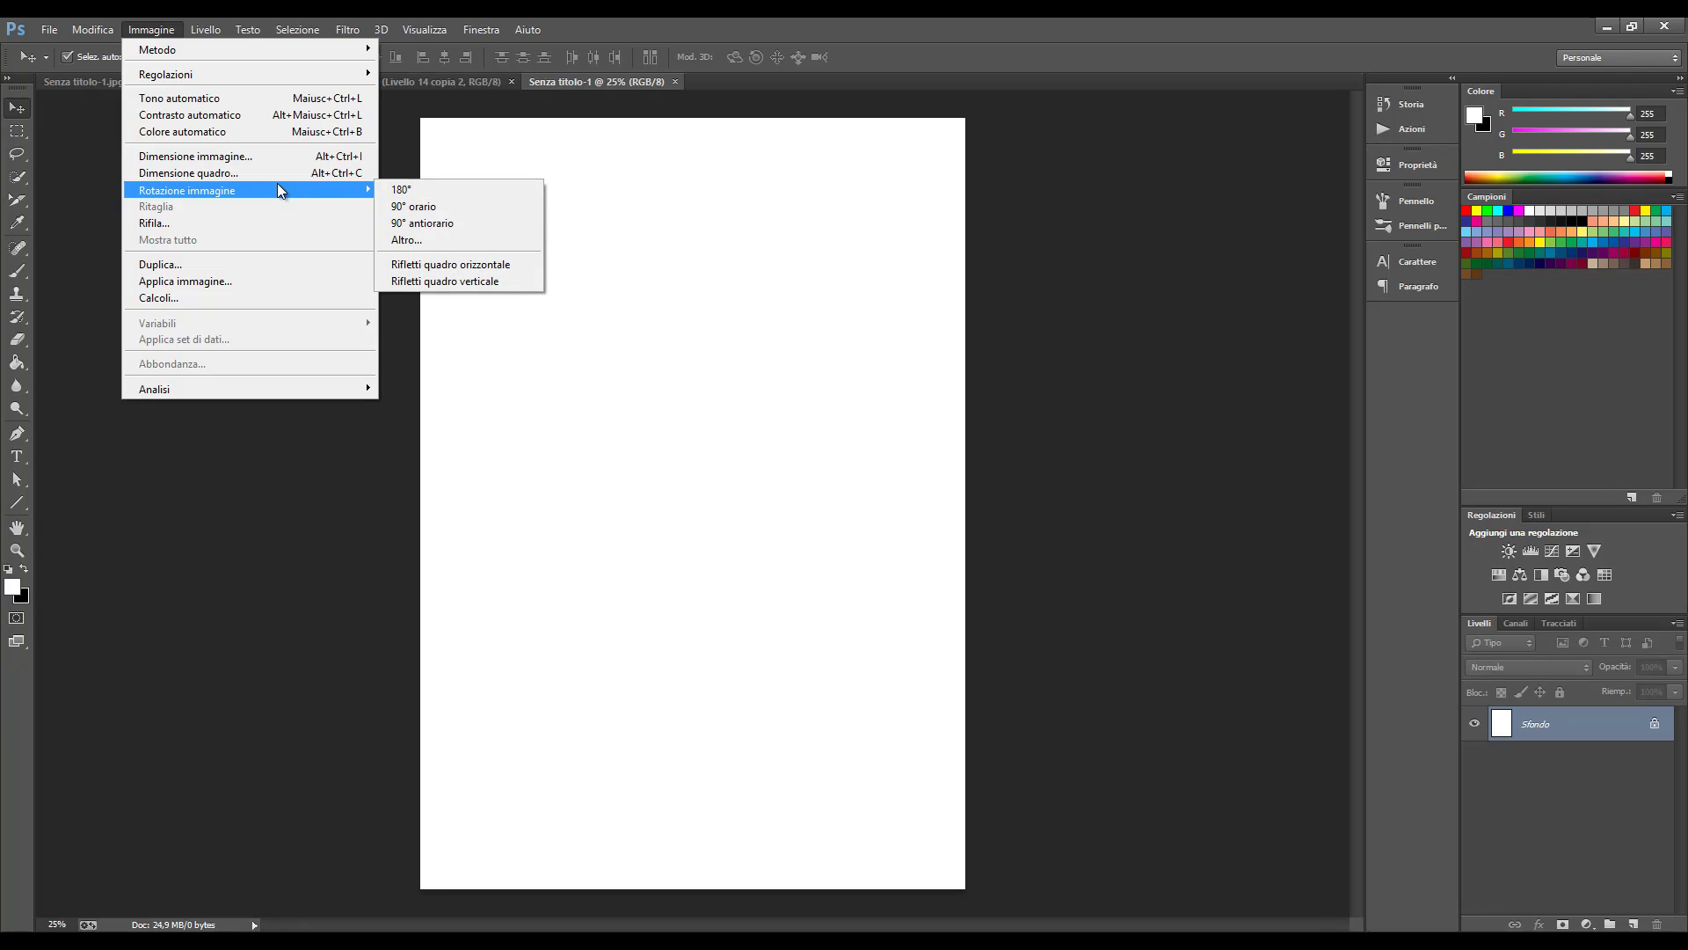
pyautogui.click(459, 225)
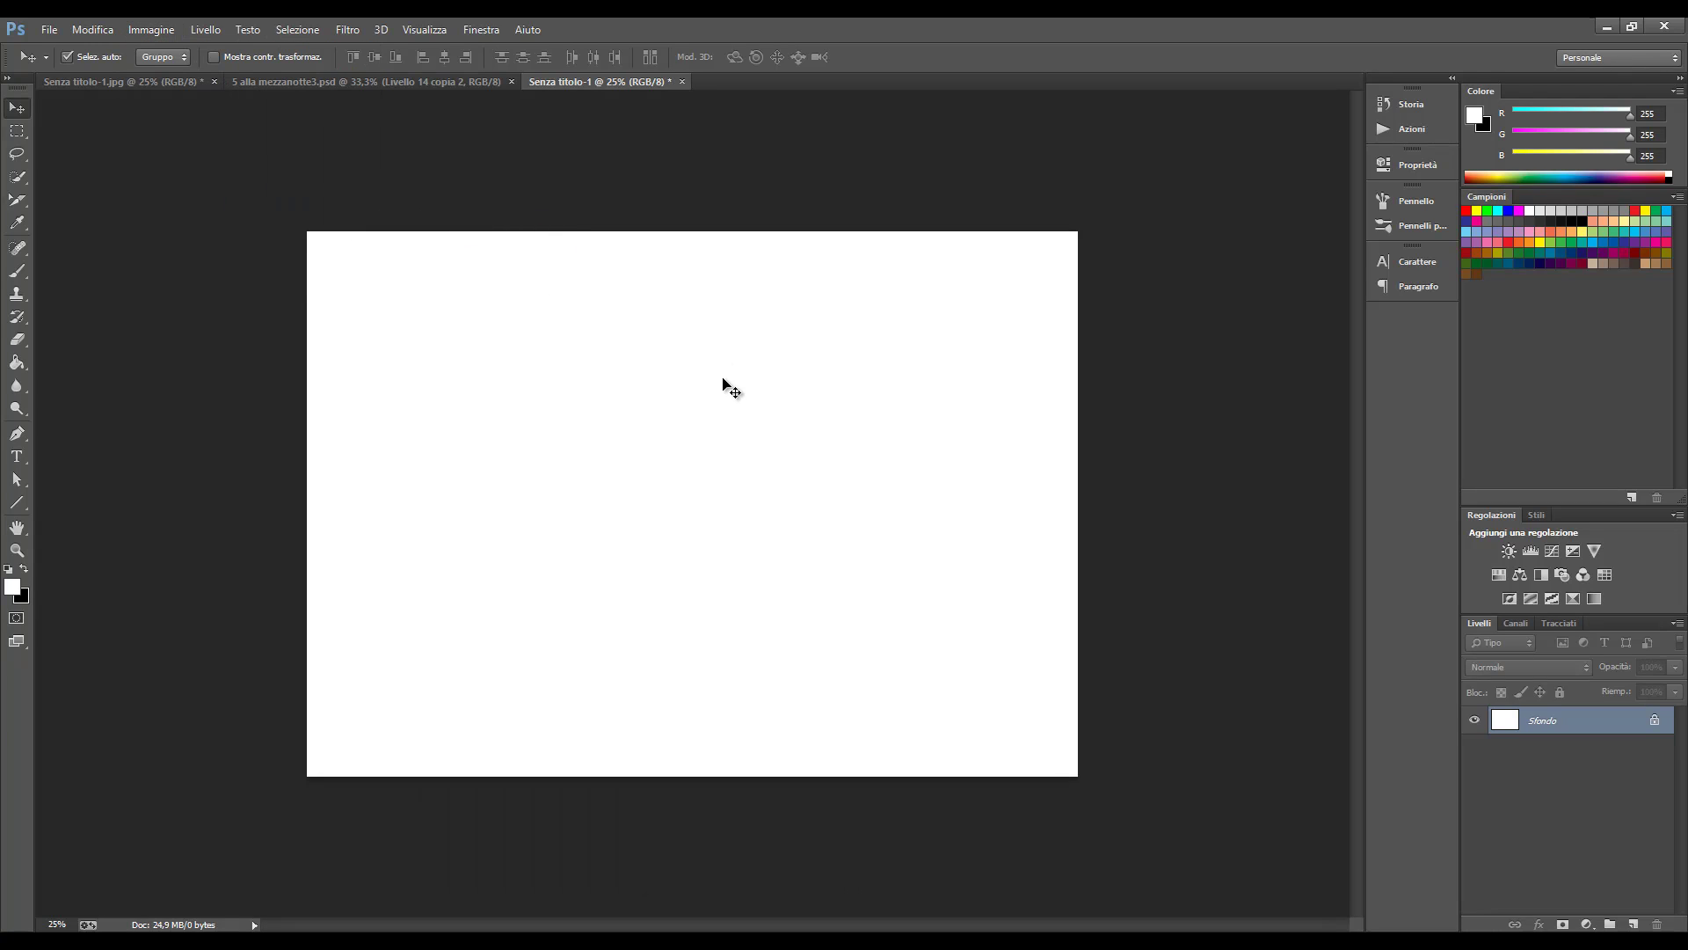
pyautogui.hotkey('ctrl', '+')
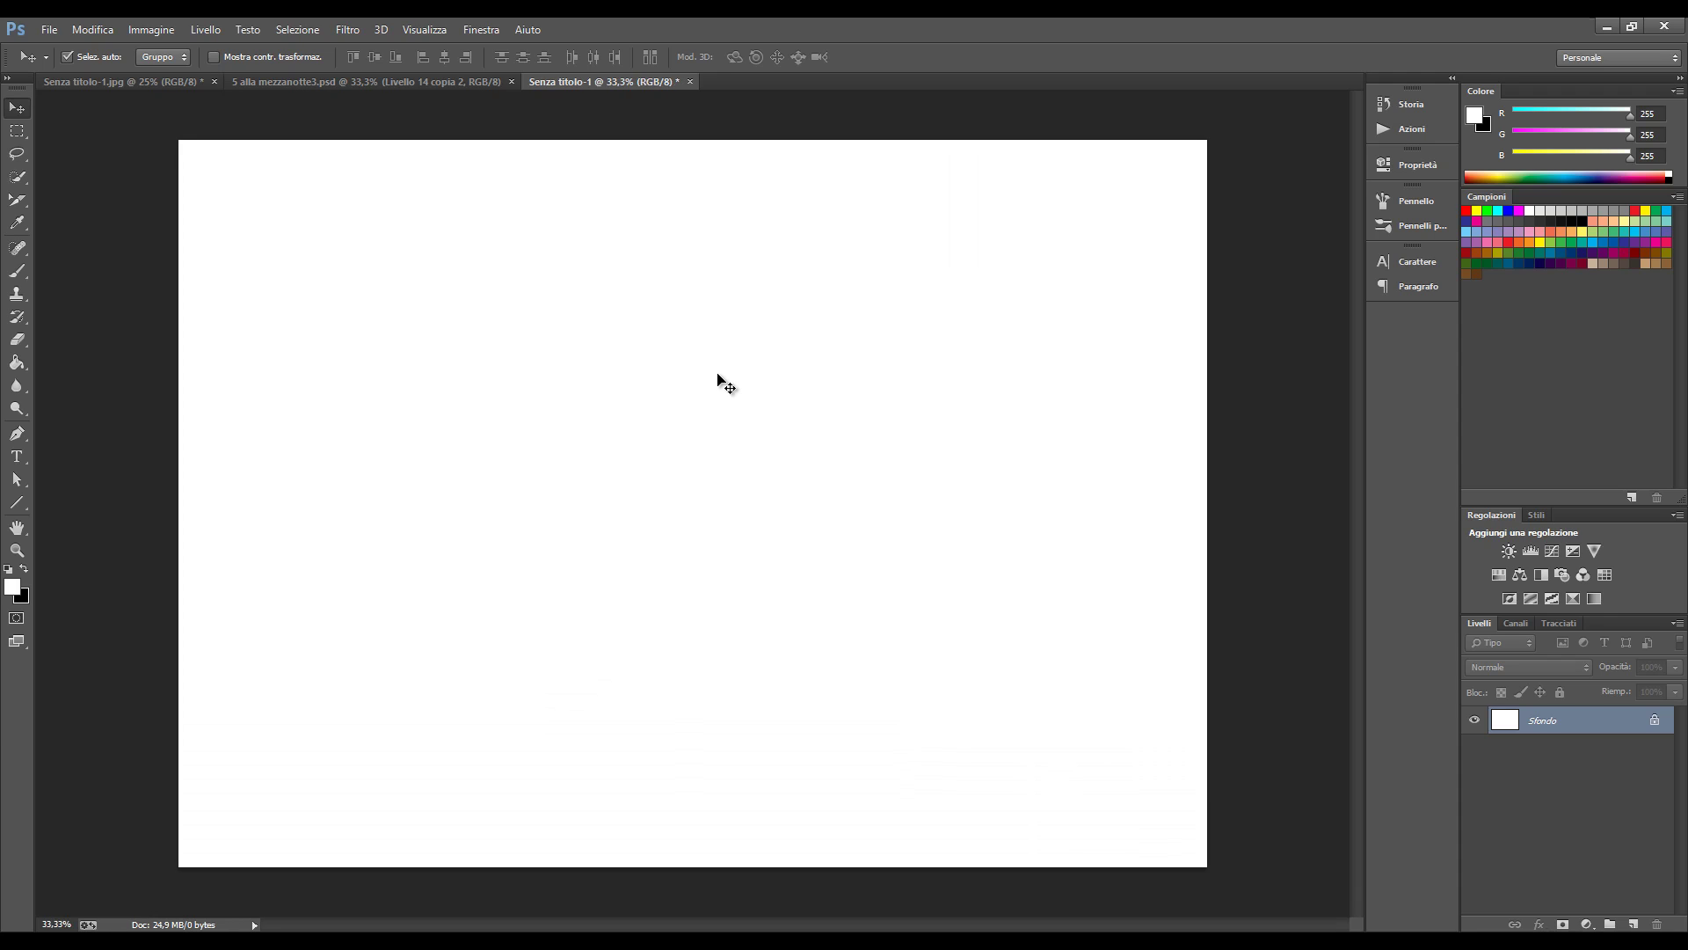
pyautogui.hotkey('ctrl', '-')
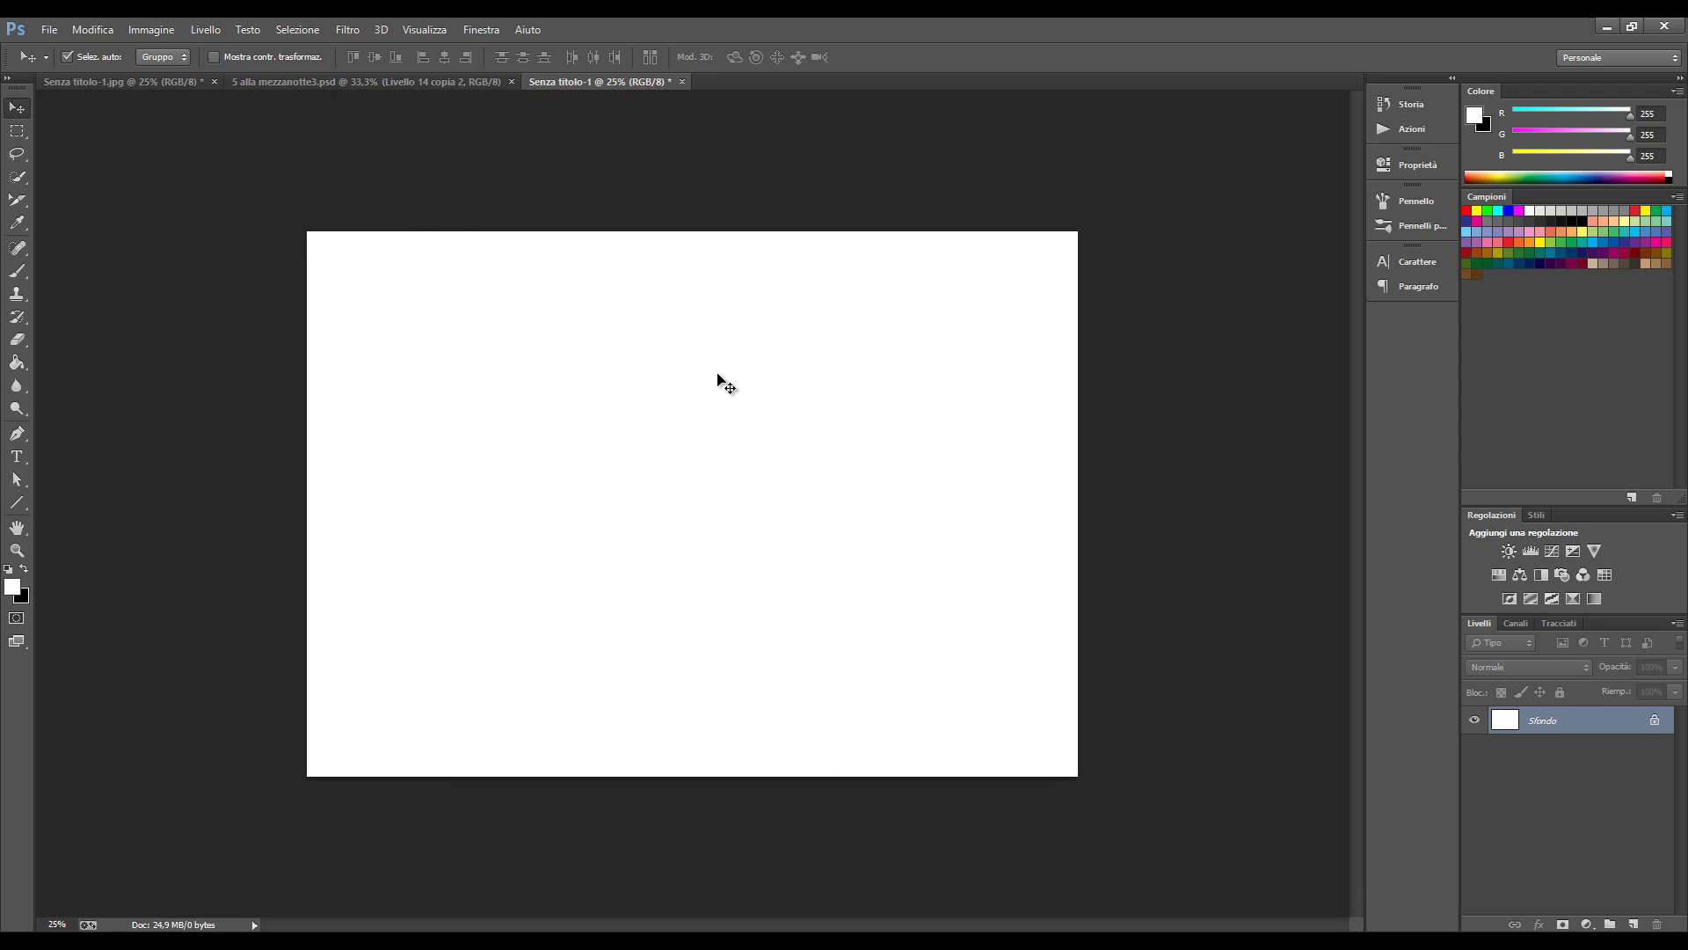
pyautogui.hotkey('ctrl', '+')
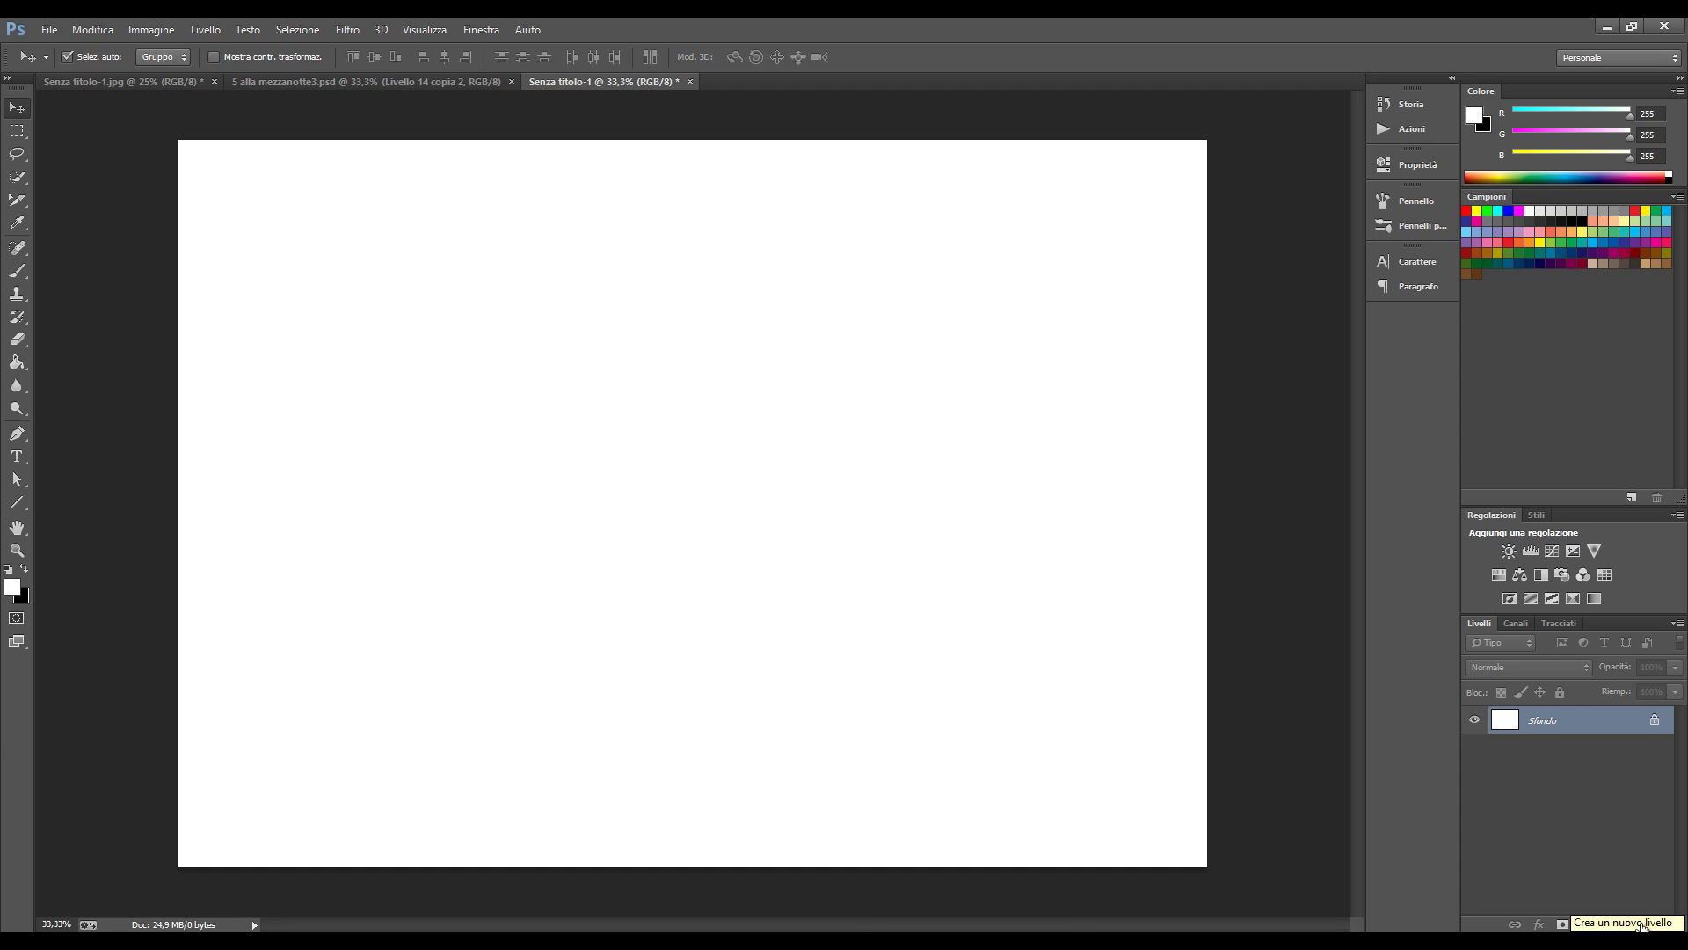
# Step: Add Livello 1 above the Sfondo background and keep it selected
pyautogui.click(1634, 924)
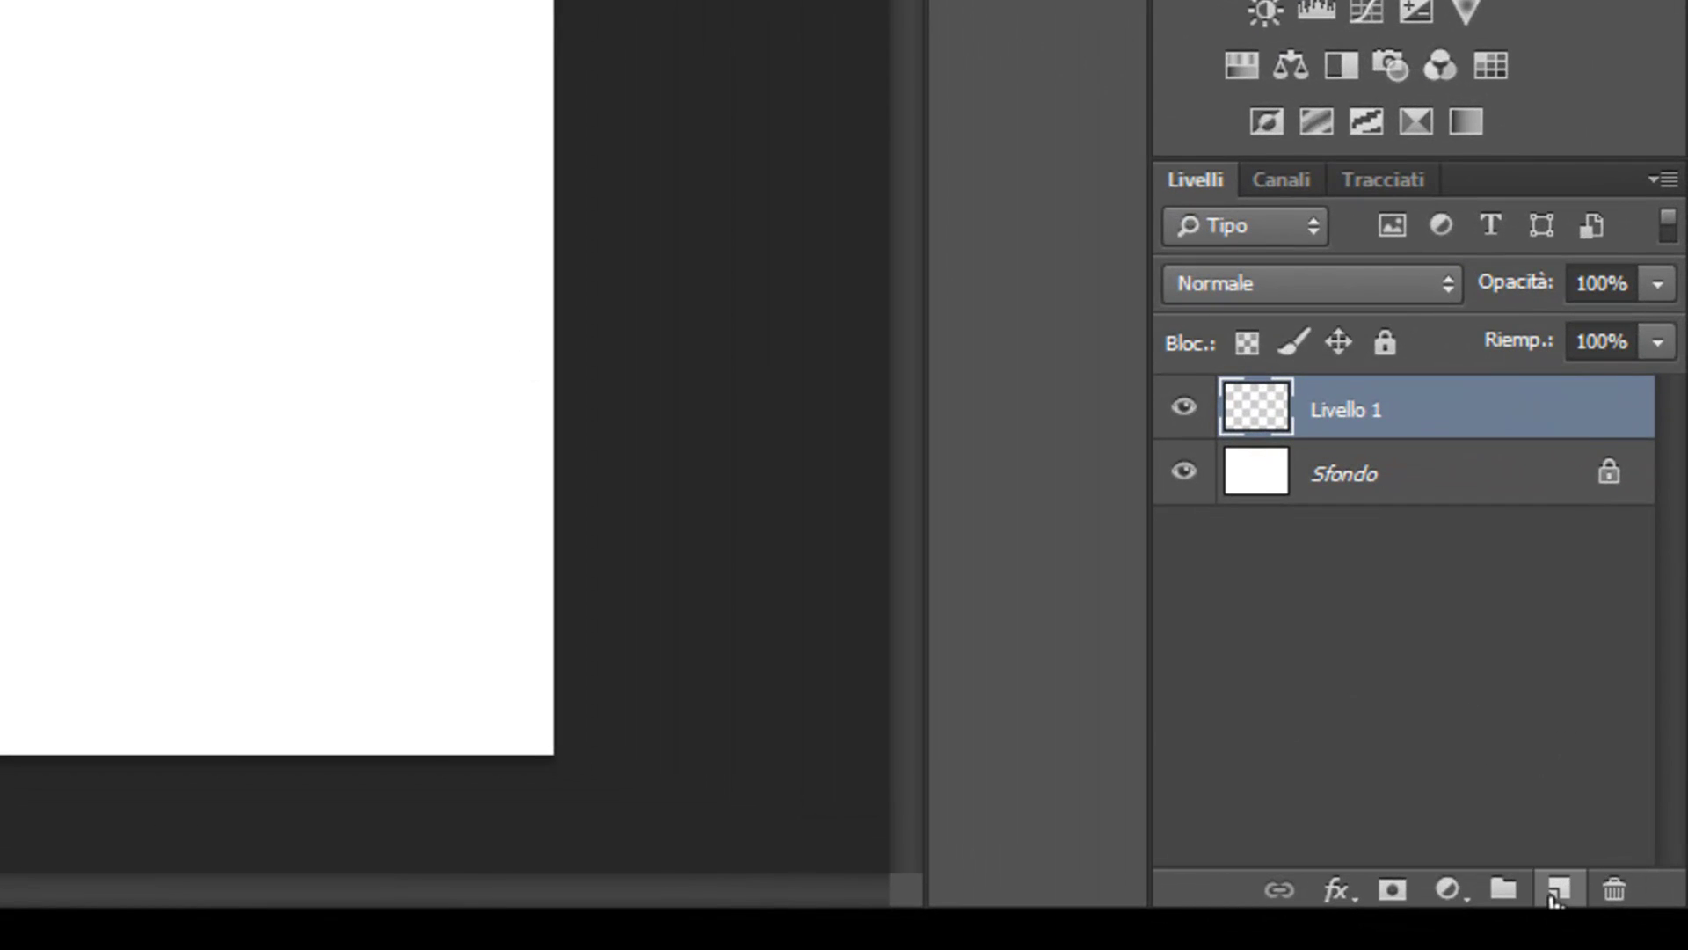
pyautogui.click(1258, 492)
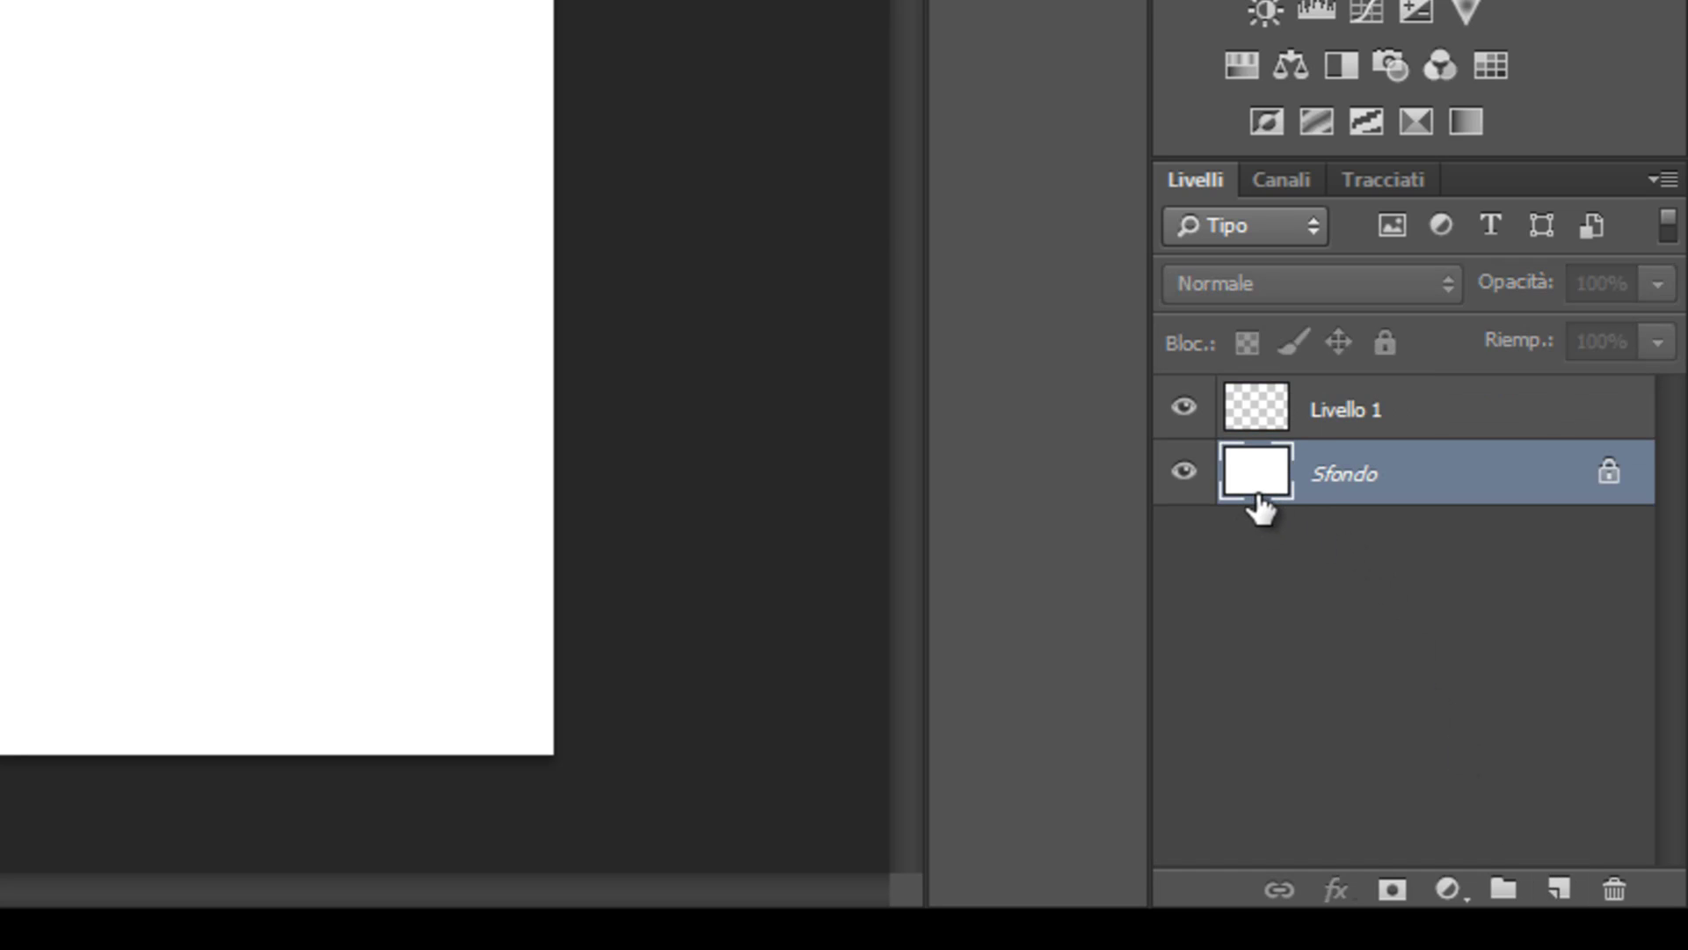
pyautogui.click(1269, 422)
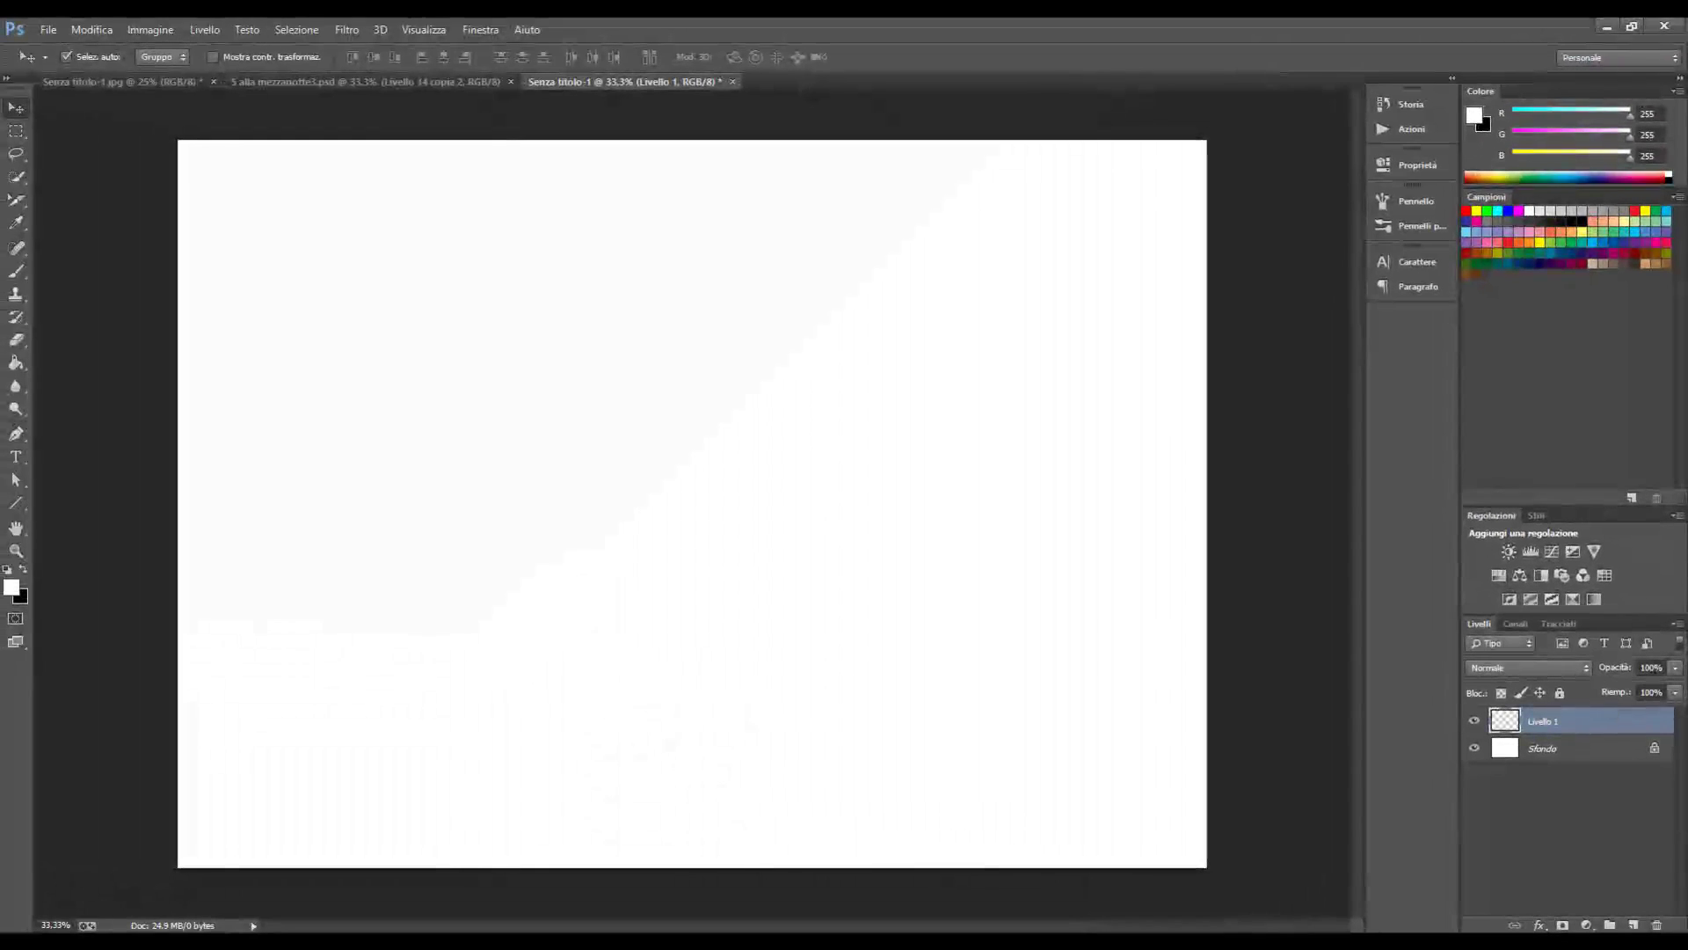
# Step: Draw a rectangular selection on the page's left and set red as the Paint Bucket colour
pyautogui.click(16, 131)
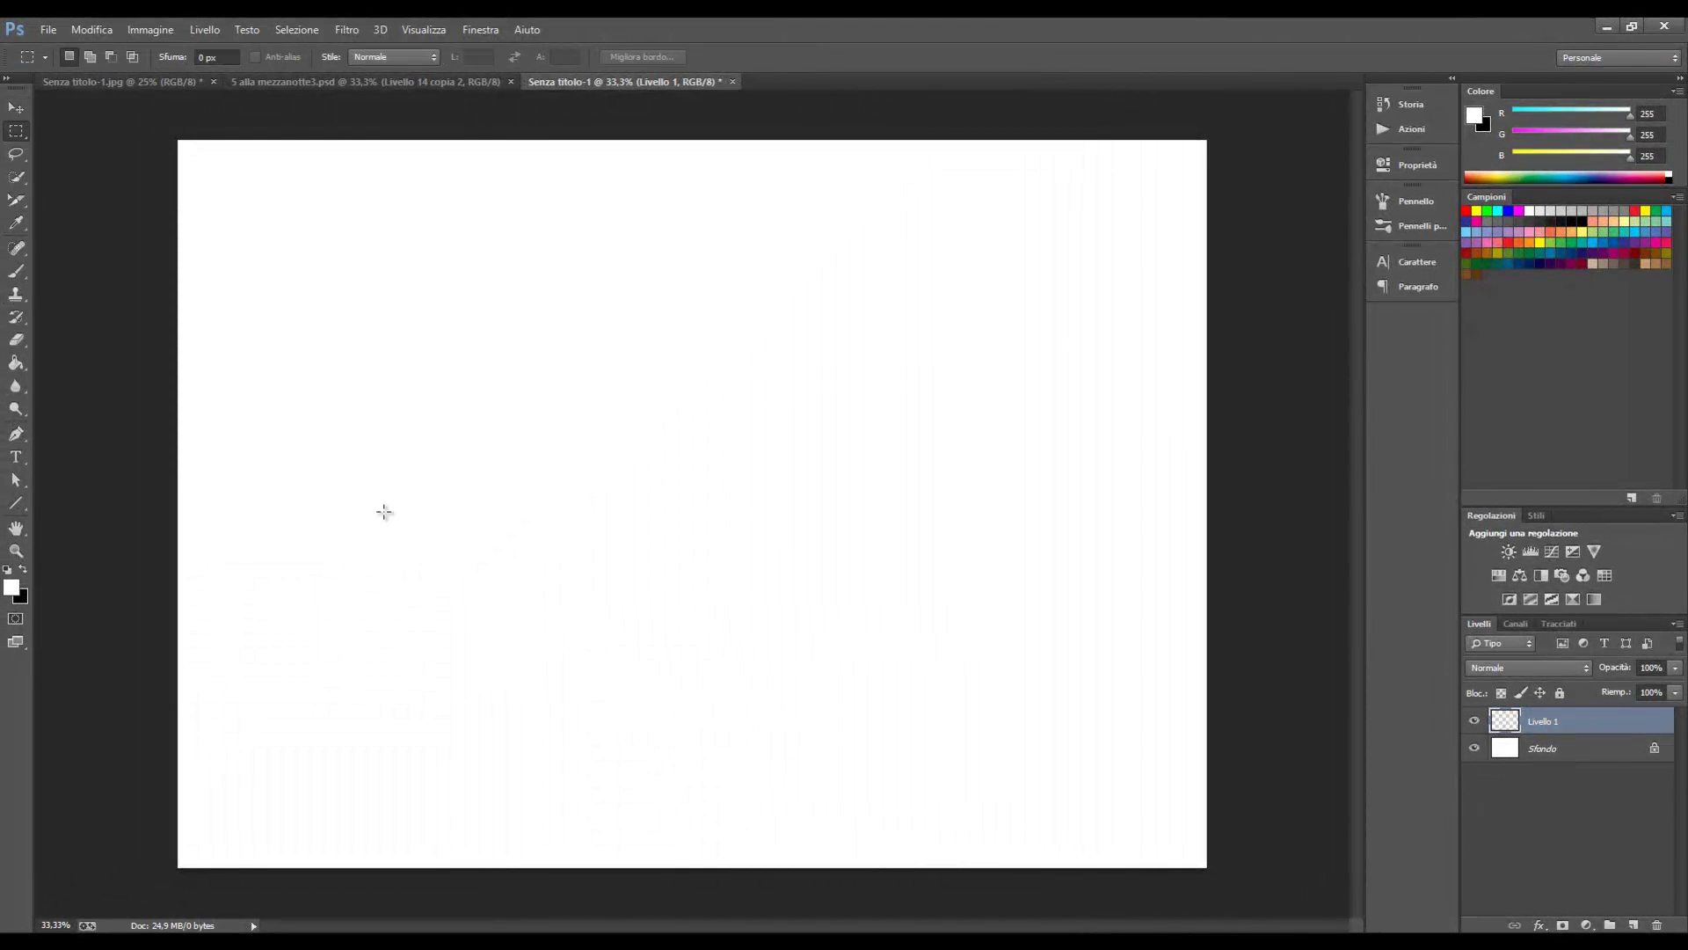
pyautogui.moveTo(313, 328)
pyautogui.mouseDown()
pyautogui.moveTo(678, 576)
pyautogui.moveTo(744, 581)
pyautogui.mouseUp()
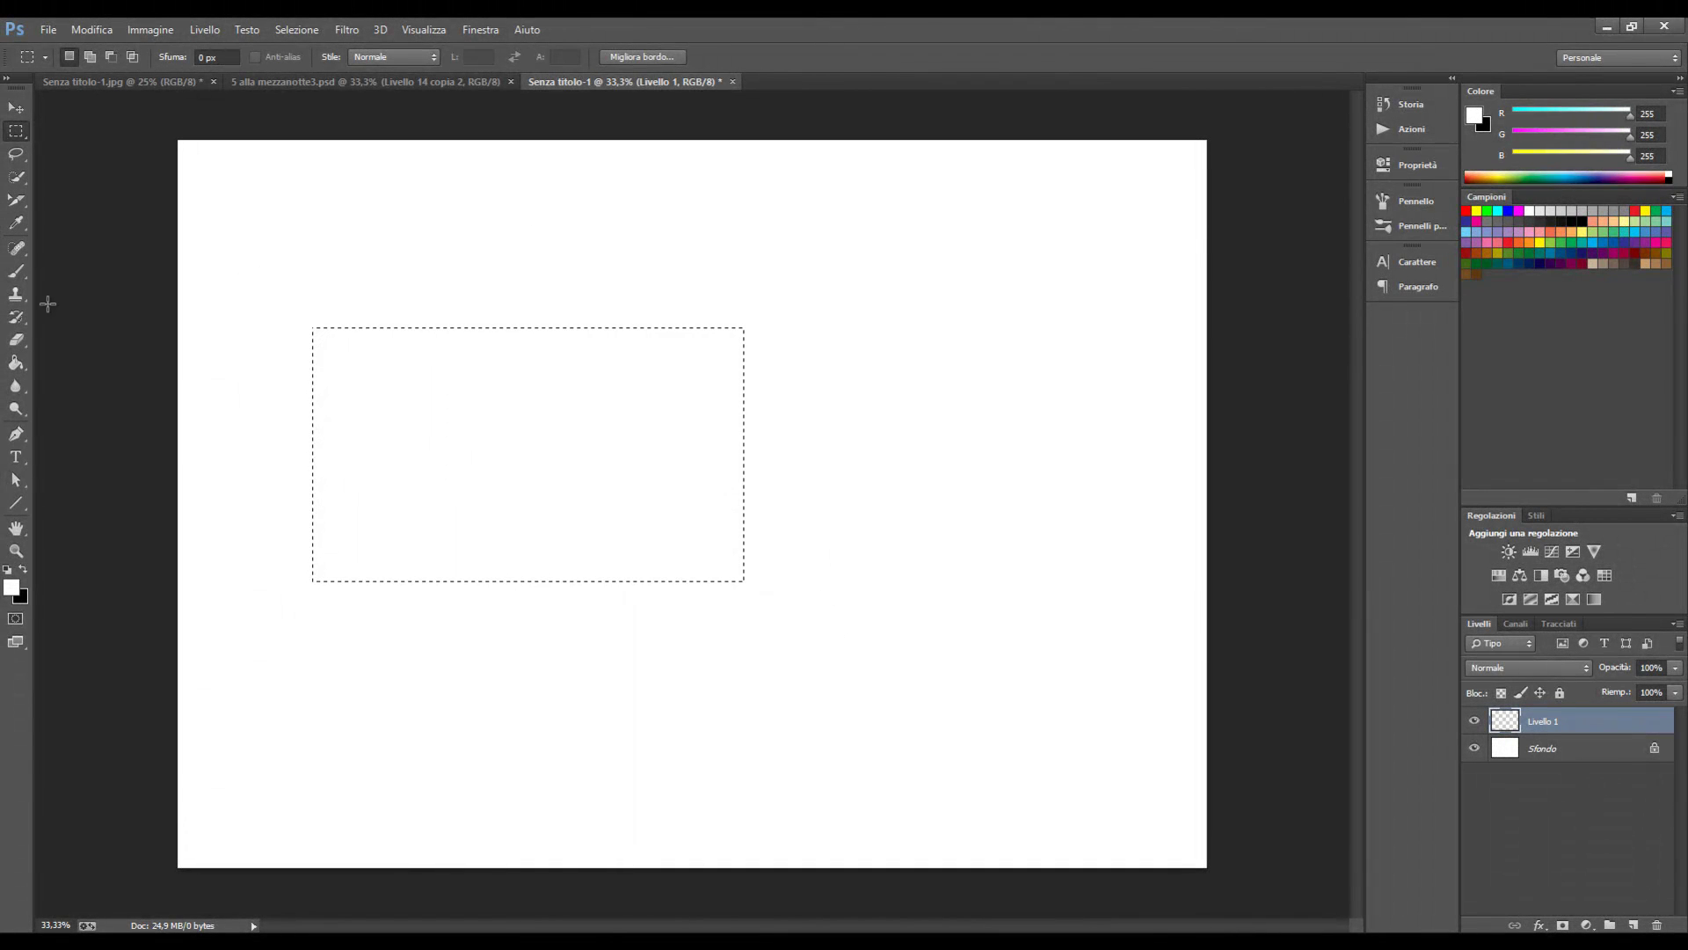
pyautogui.click(15, 367)
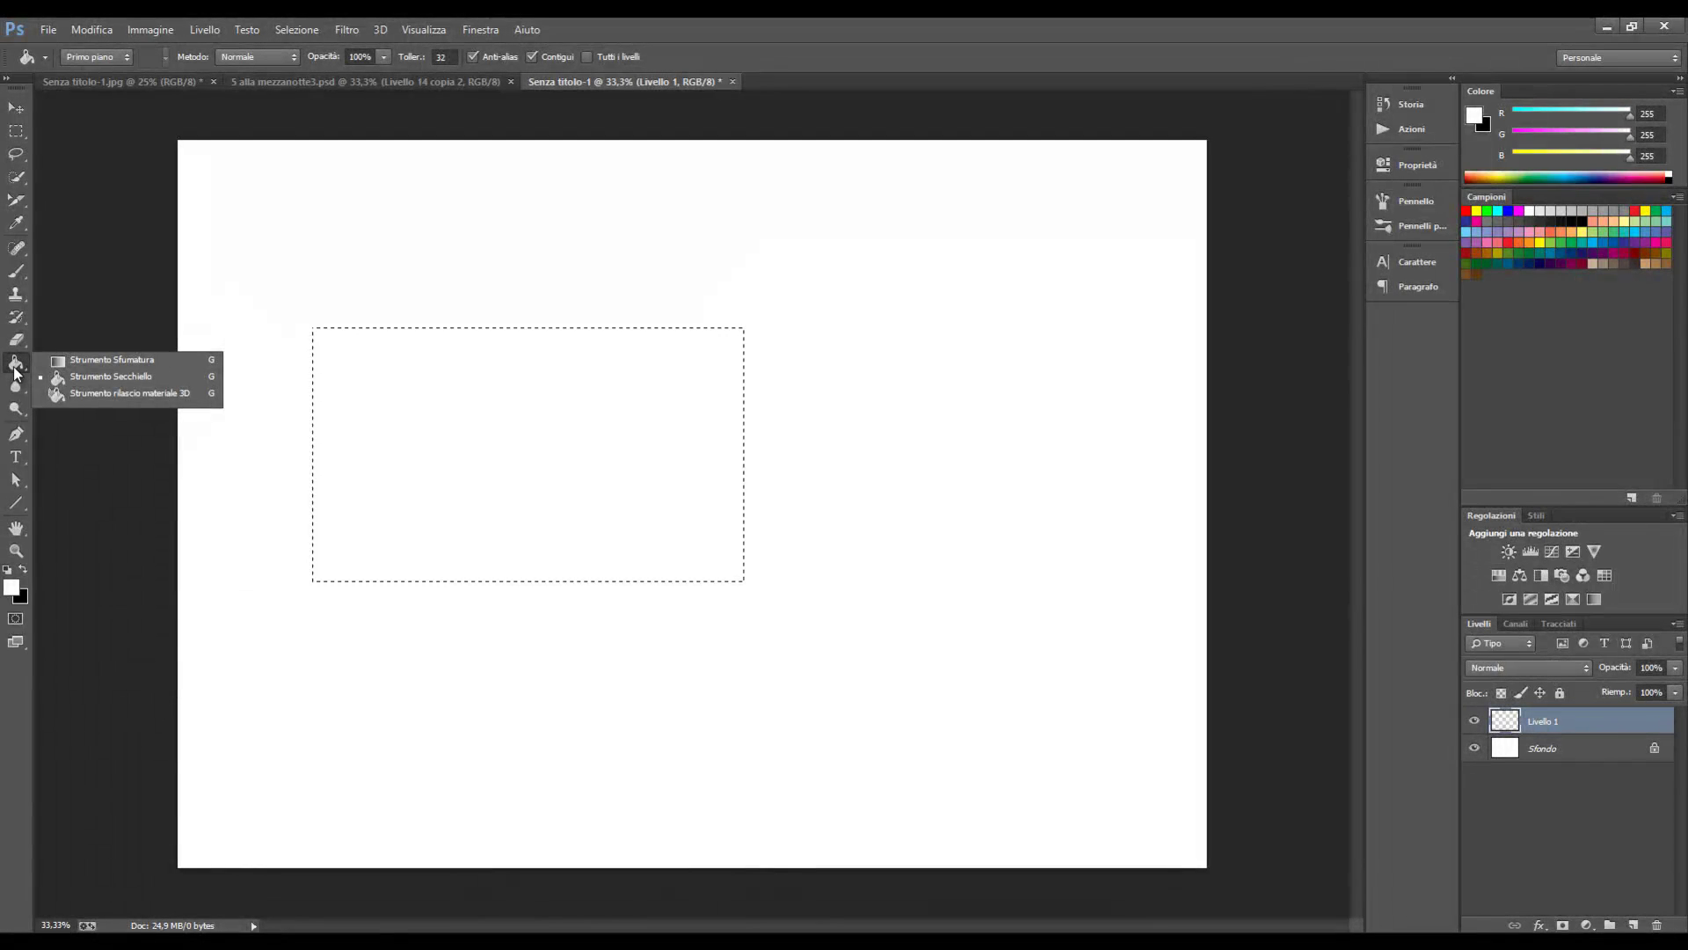
pyautogui.click(189, 376)
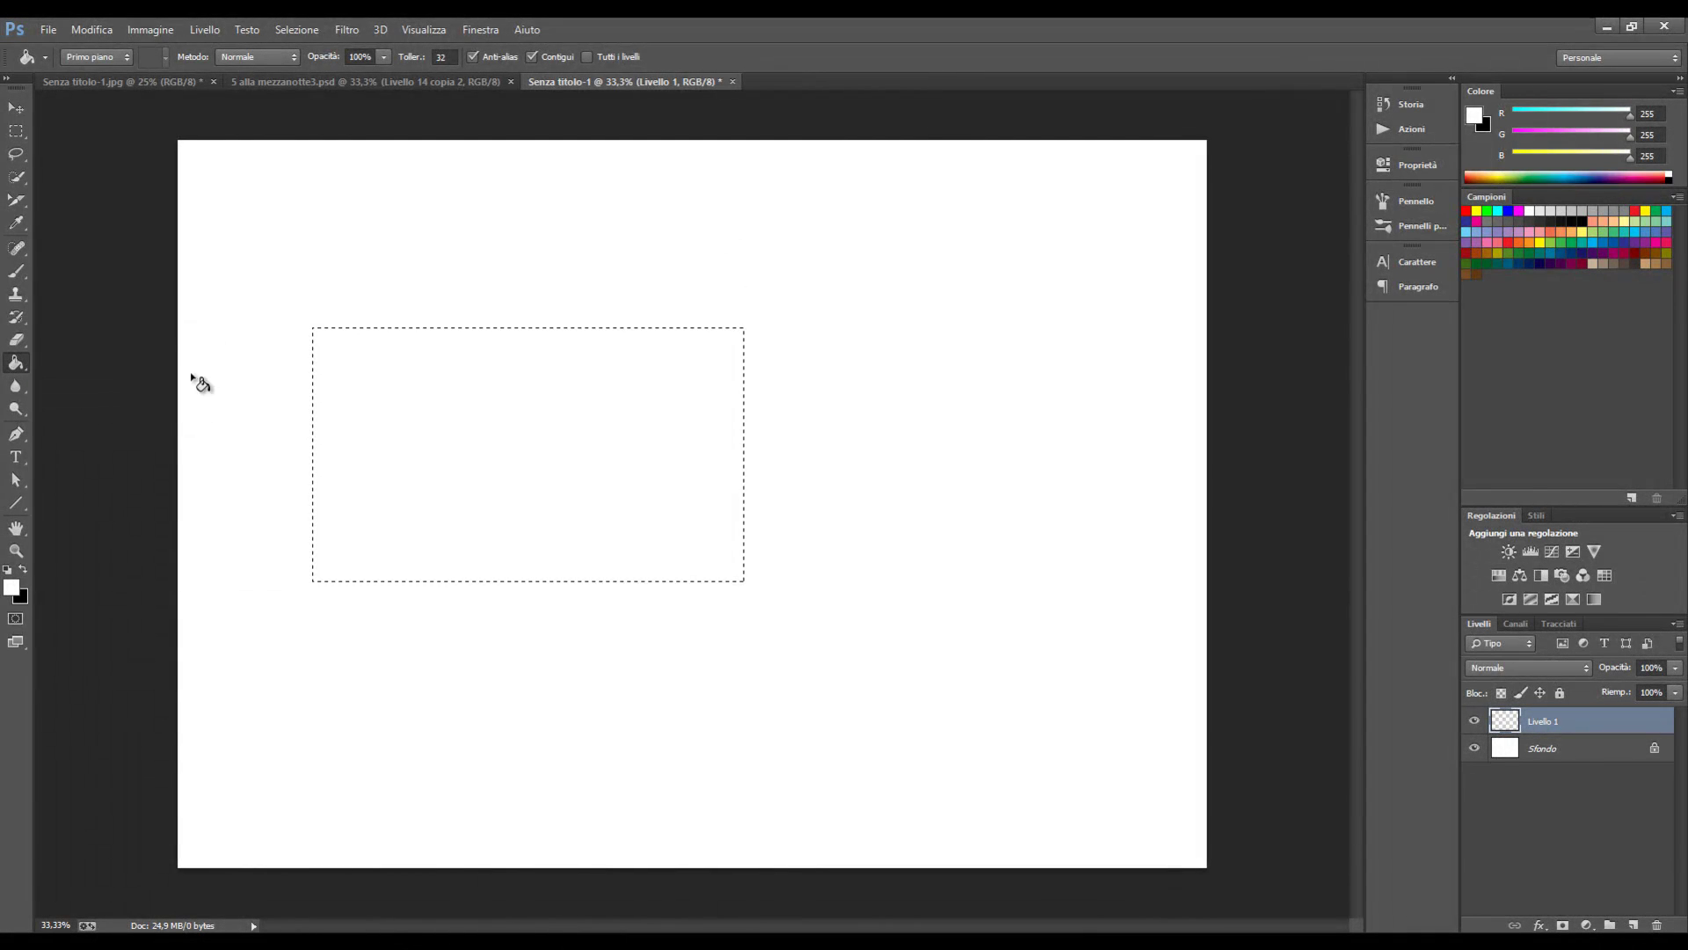
pyautogui.click(1466, 211)
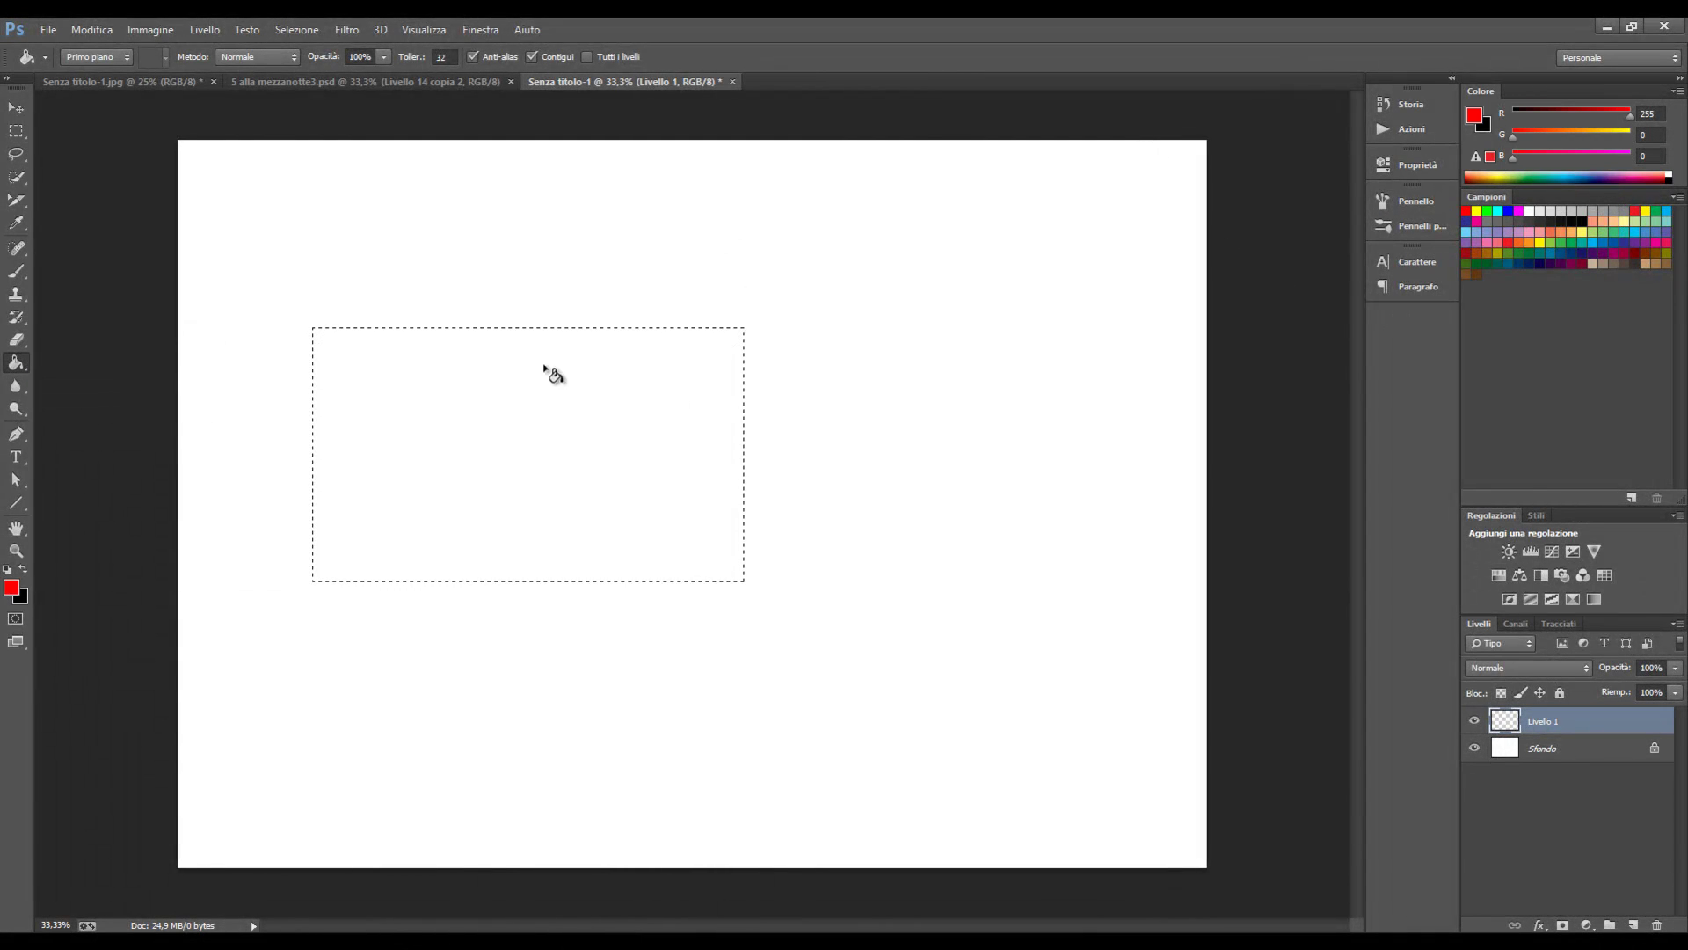
# Step: Fill the selection with red, deselect, and drag the red rectangle toward the page centre
pyautogui.click(515, 413)
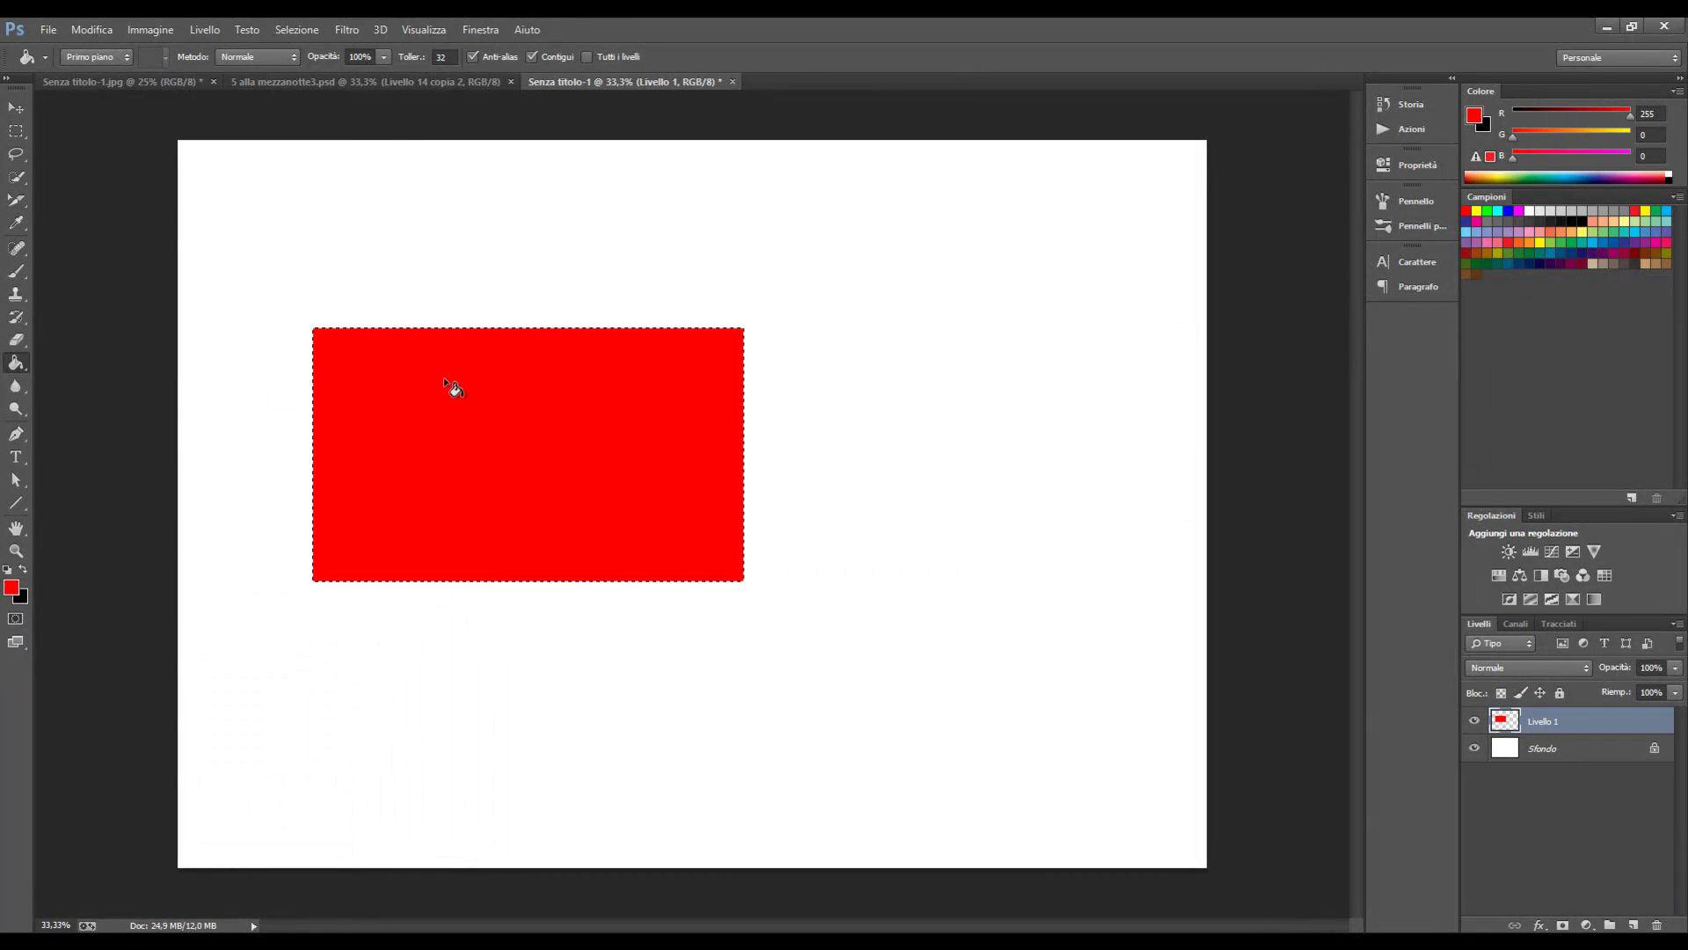
pyautogui.hotkey('ctrl', 'd')
pyautogui.click(20, 105)
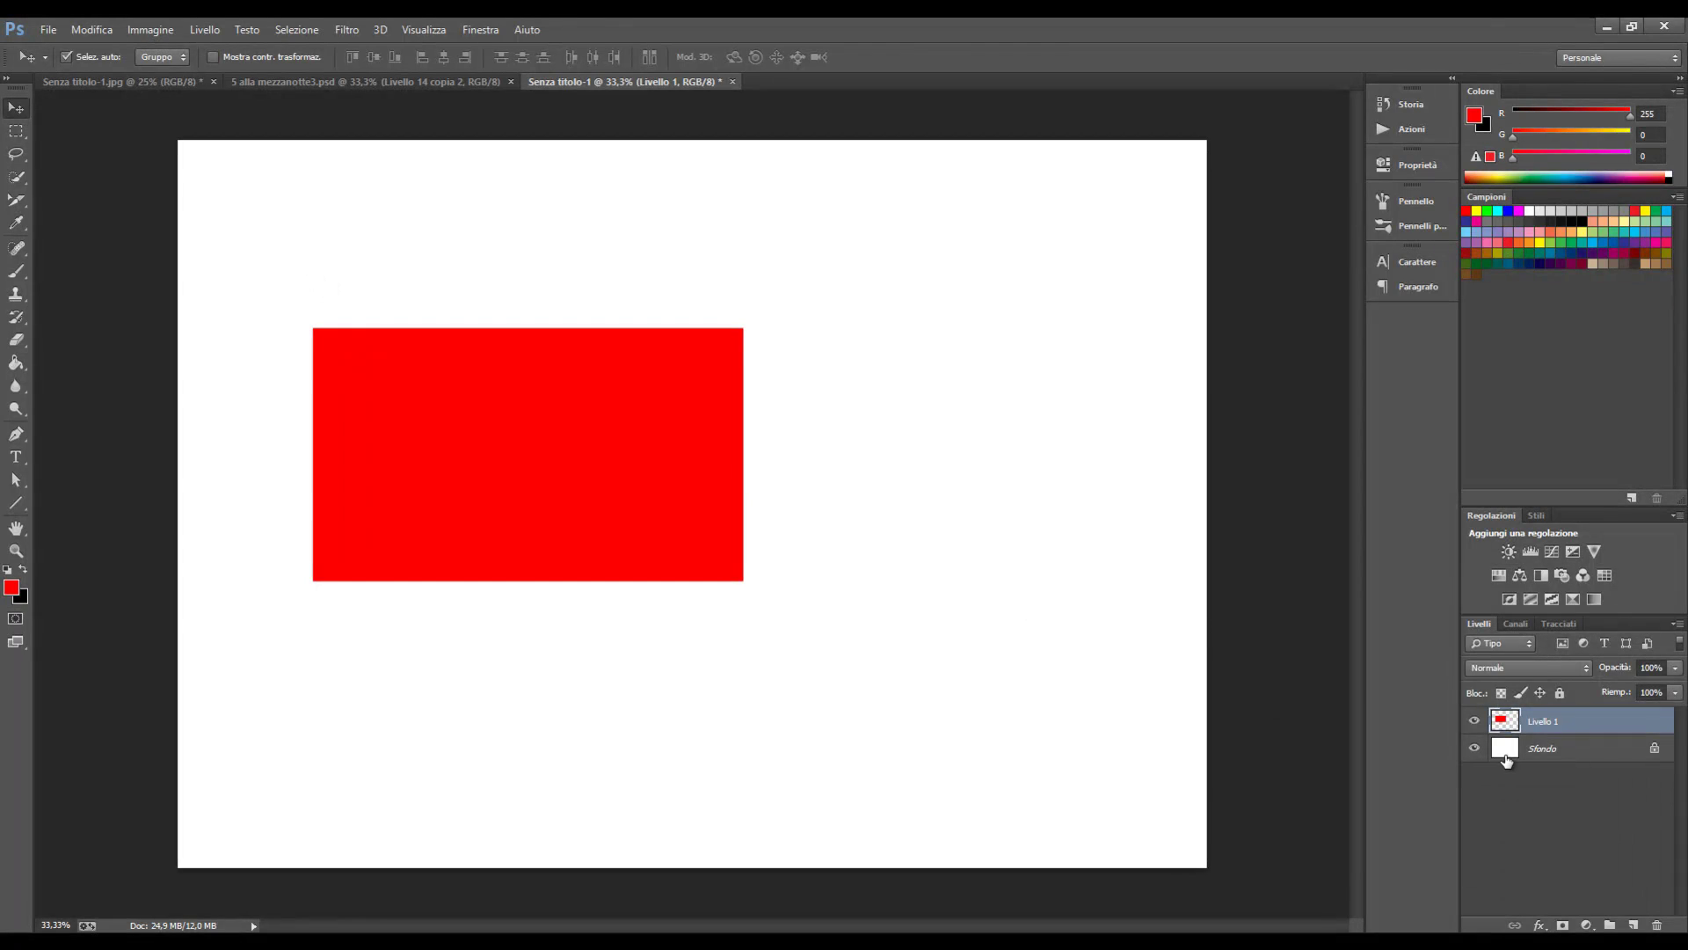
pyautogui.click(1506, 758)
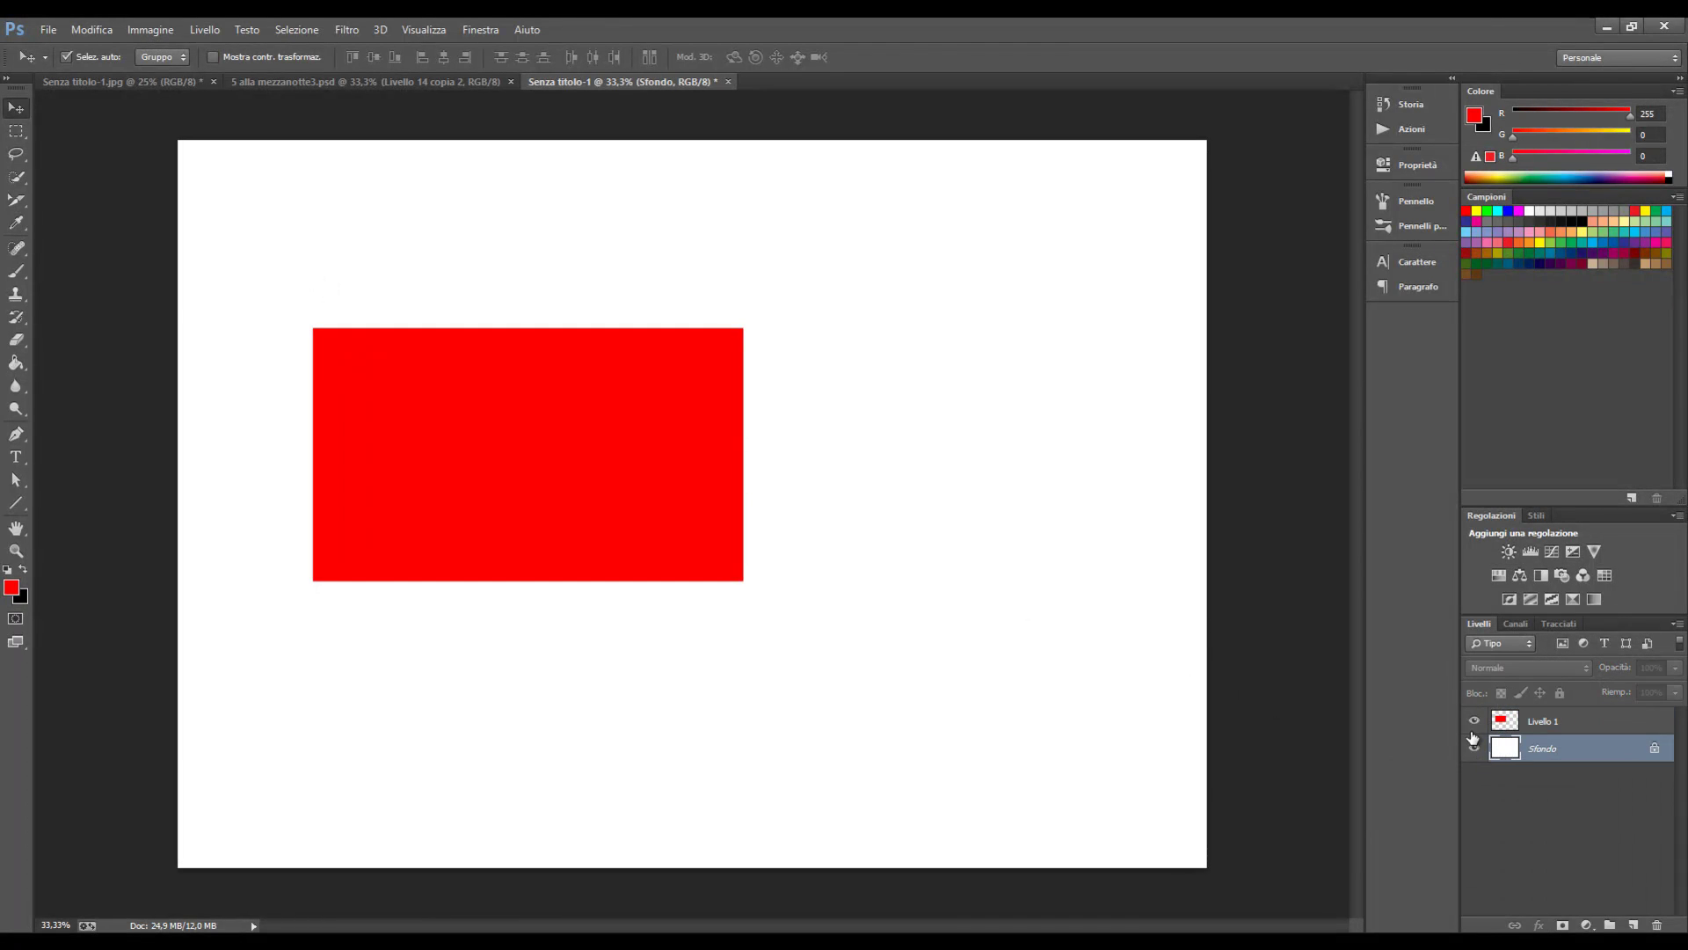
pyautogui.click(1498, 729)
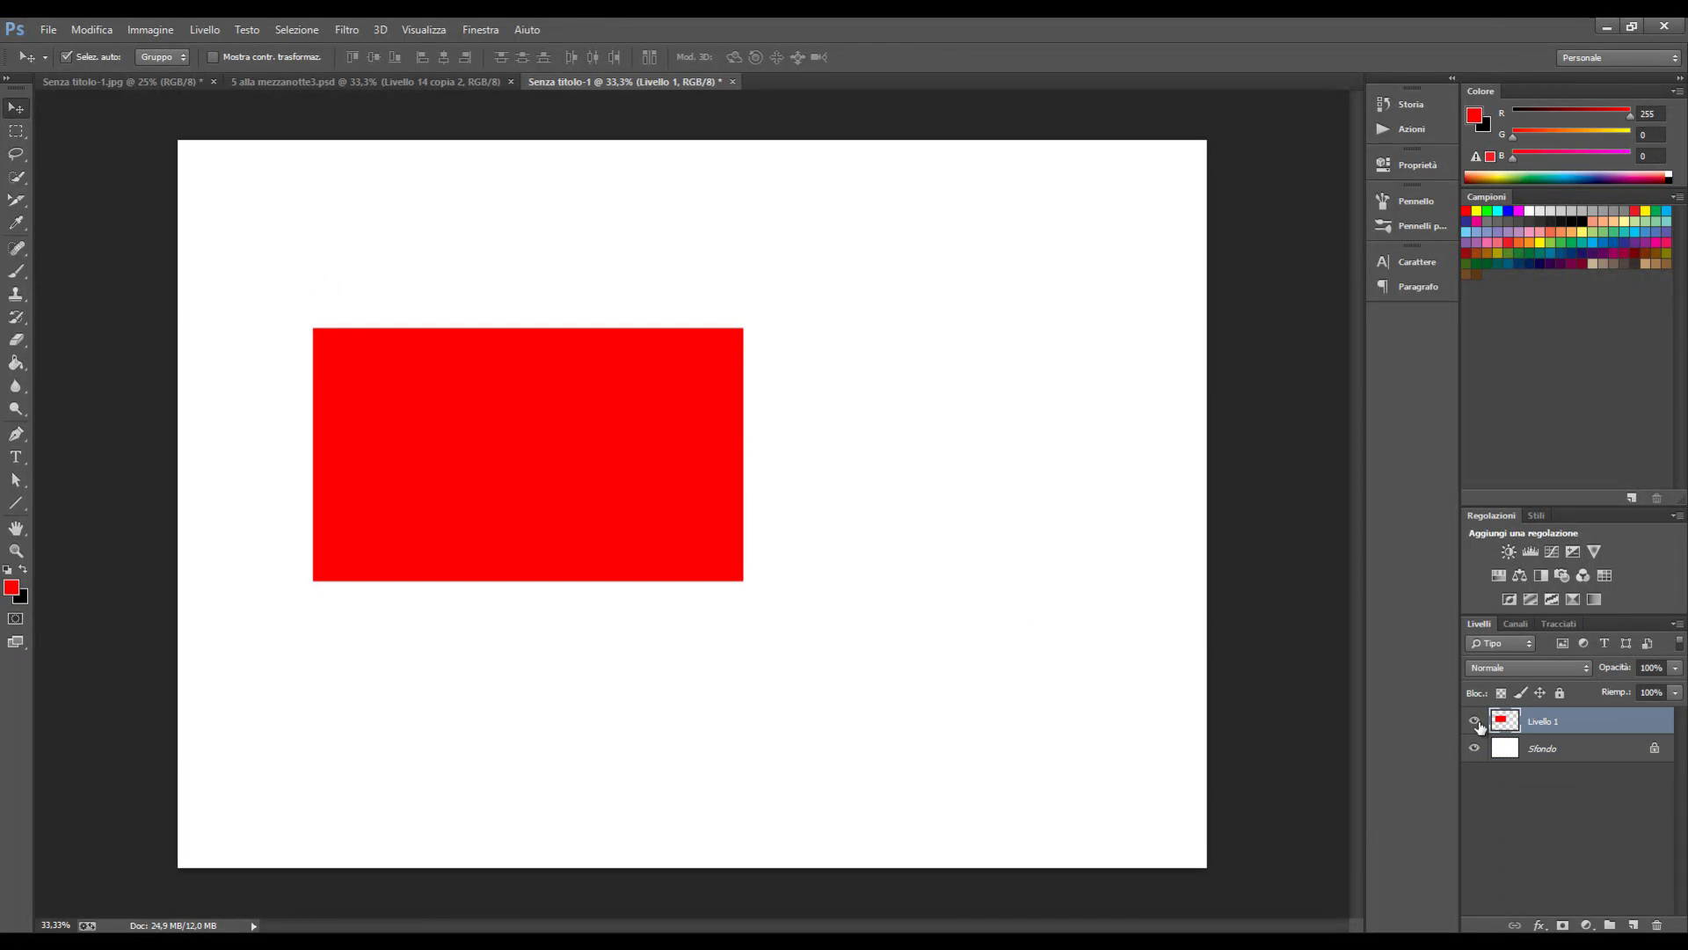
pyautogui.click(1477, 721)
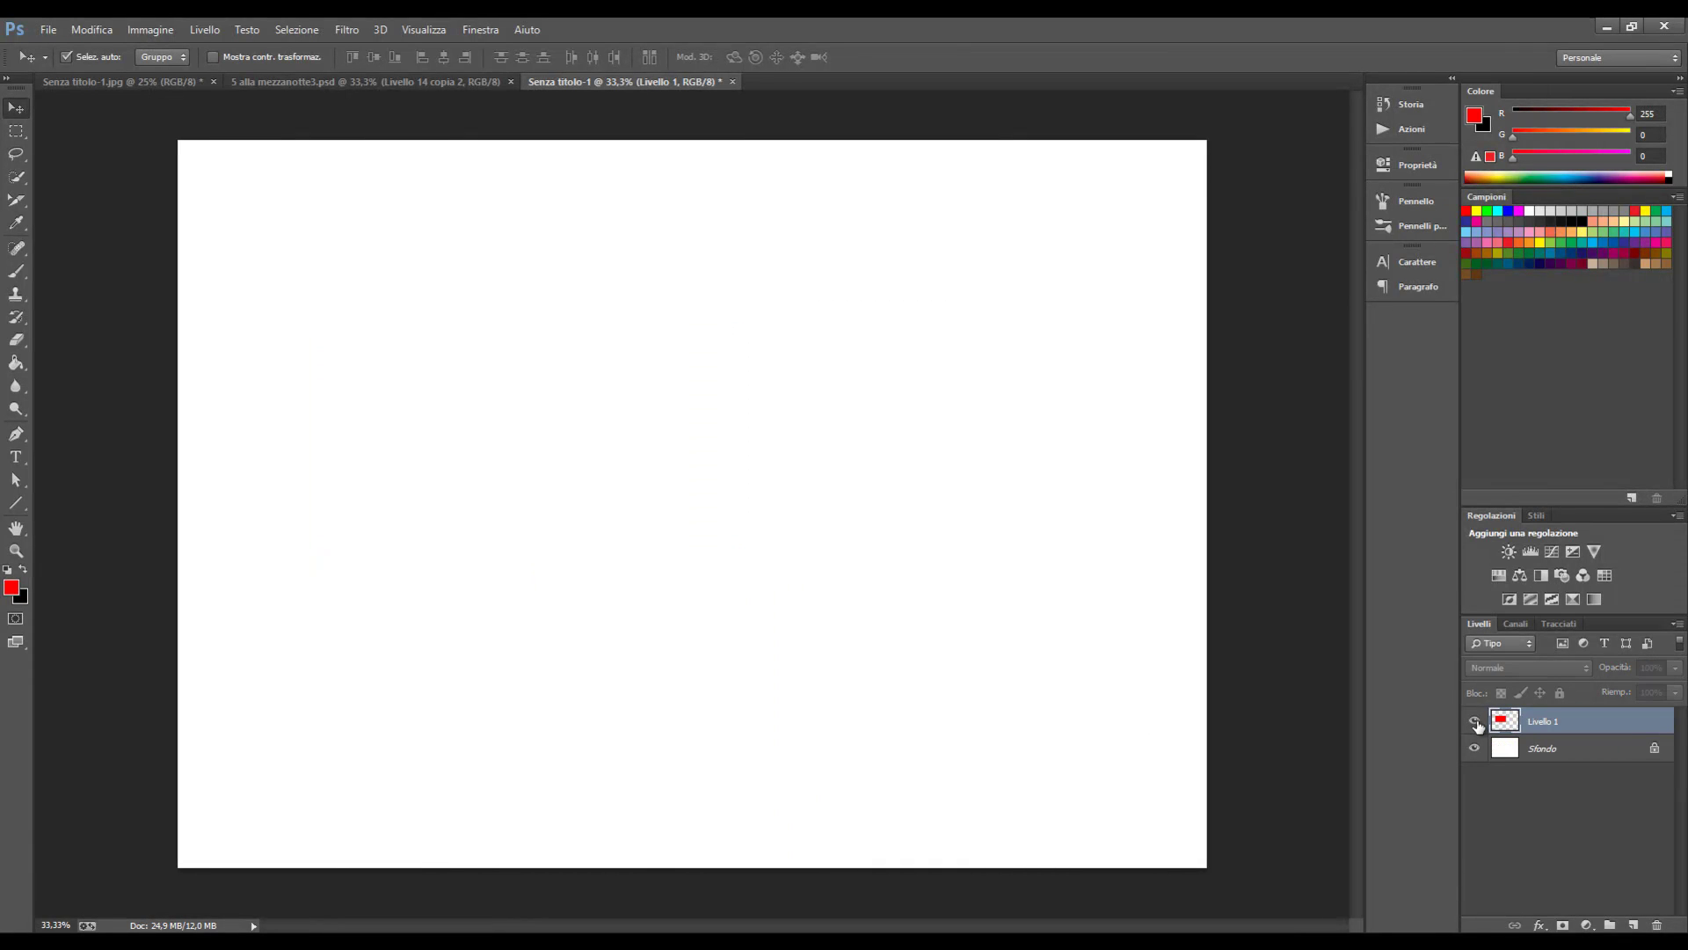
pyautogui.click(1475, 721)
pyautogui.click(1475, 721)
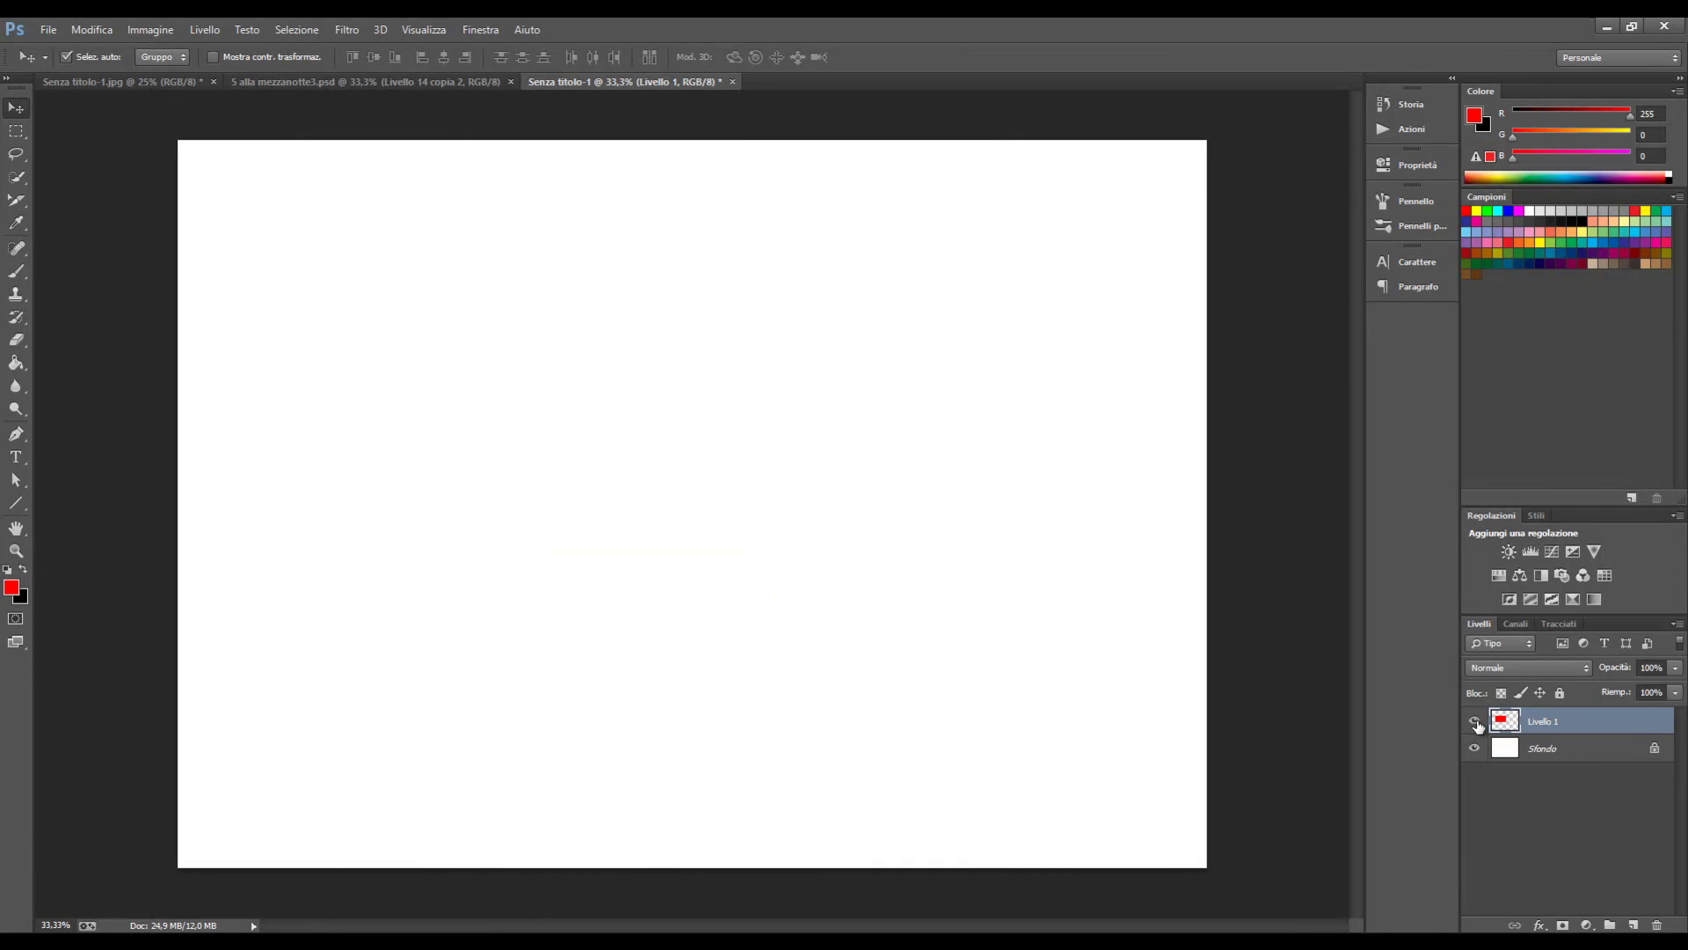
pyautogui.click(1476, 721)
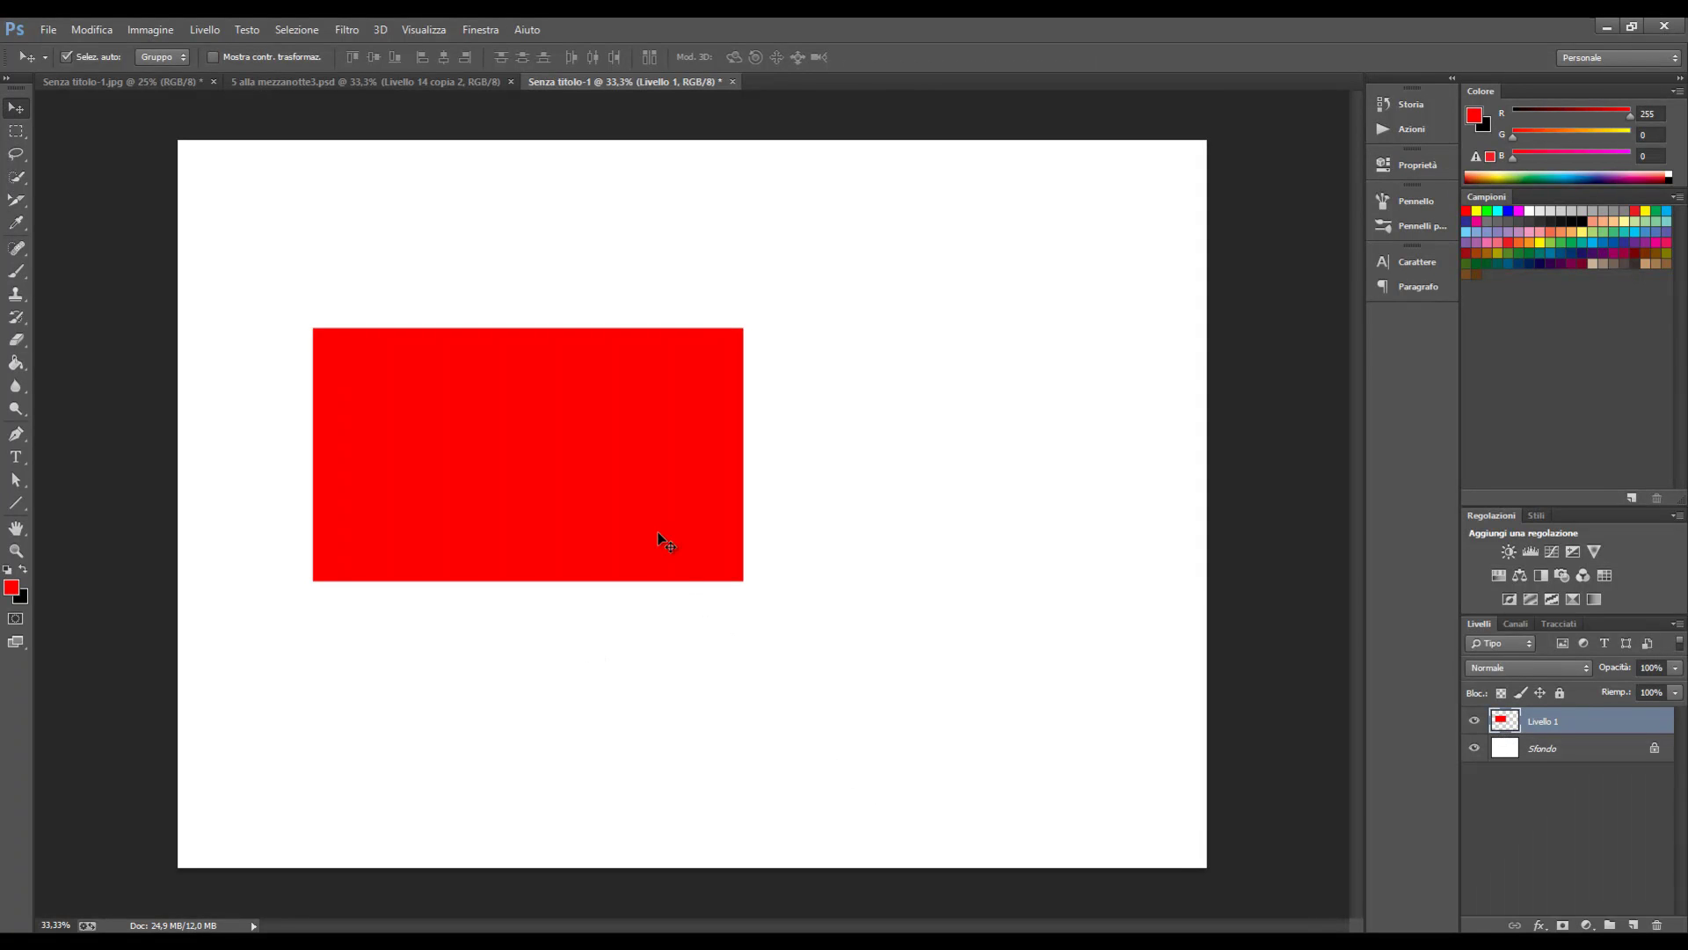
pyautogui.moveTo(651, 464)
pyautogui.mouseDown()
pyautogui.moveTo(605, 352)
pyautogui.moveTo(525, 342)
pyautogui.moveTo(1000, 600)
pyautogui.moveTo(1017, 501)
pyautogui.moveTo(843, 582)
pyautogui.moveTo(436, 623)
pyautogui.moveTo(528, 697)
pyautogui.moveTo(682, 341)
pyautogui.moveTo(789, 444)
pyautogui.mouseUp()
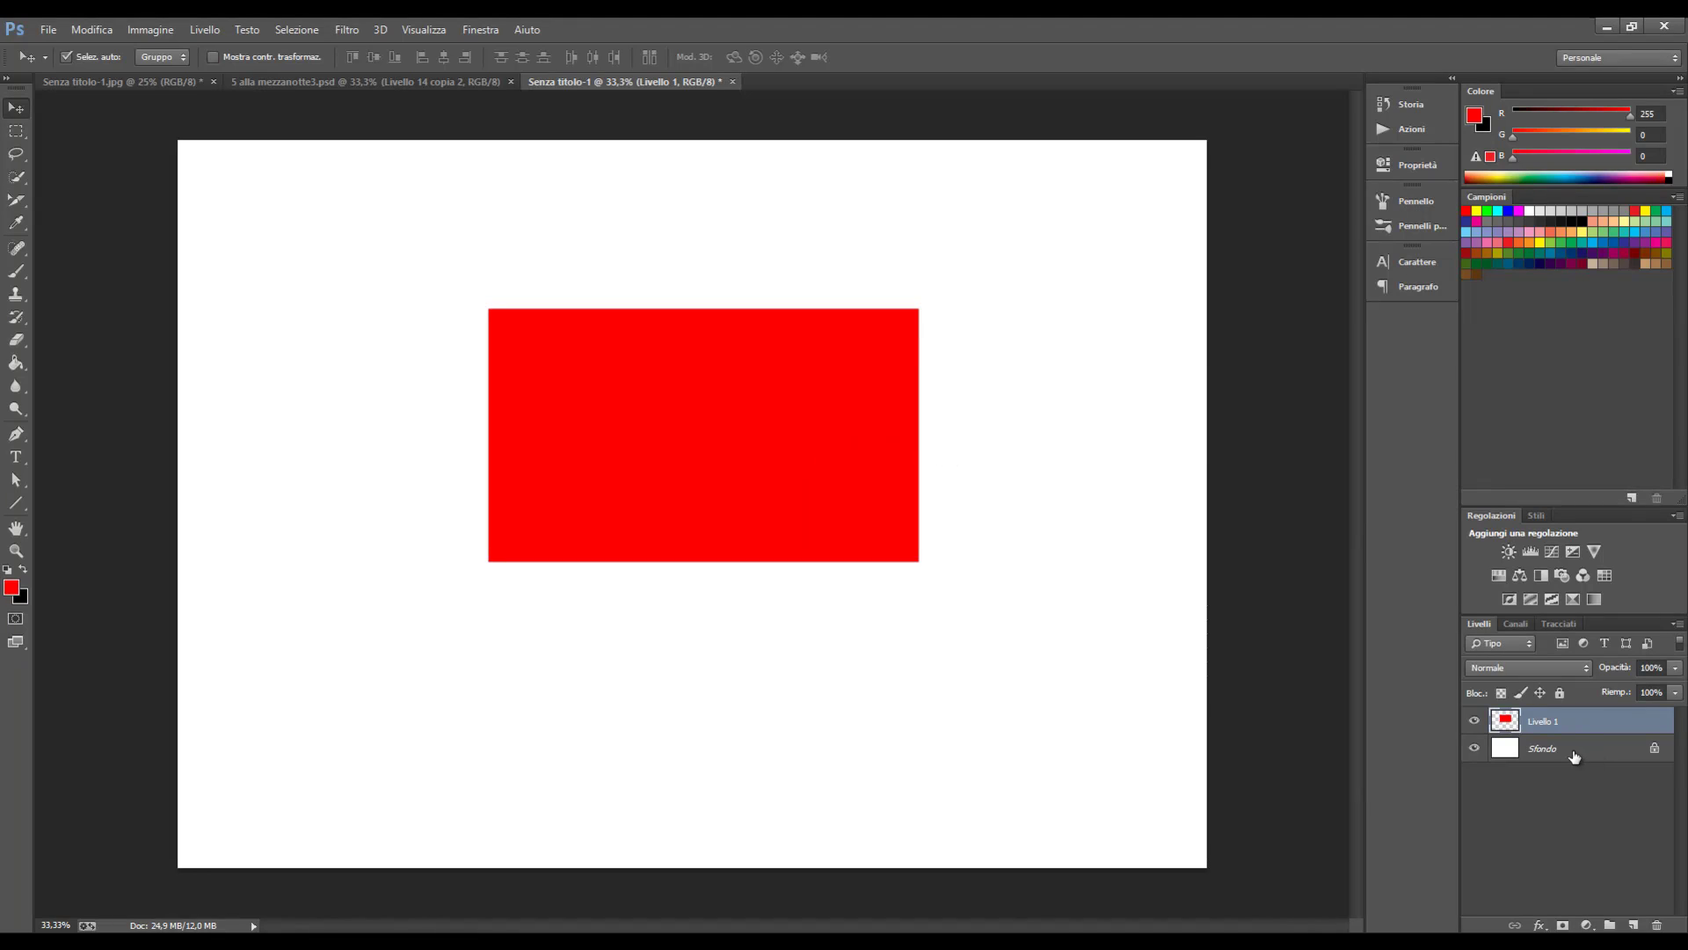
# Step: Open Livello 1's Opzioni di fusione and enable Ombra esterna
pyautogui.rightClick(1552, 724)
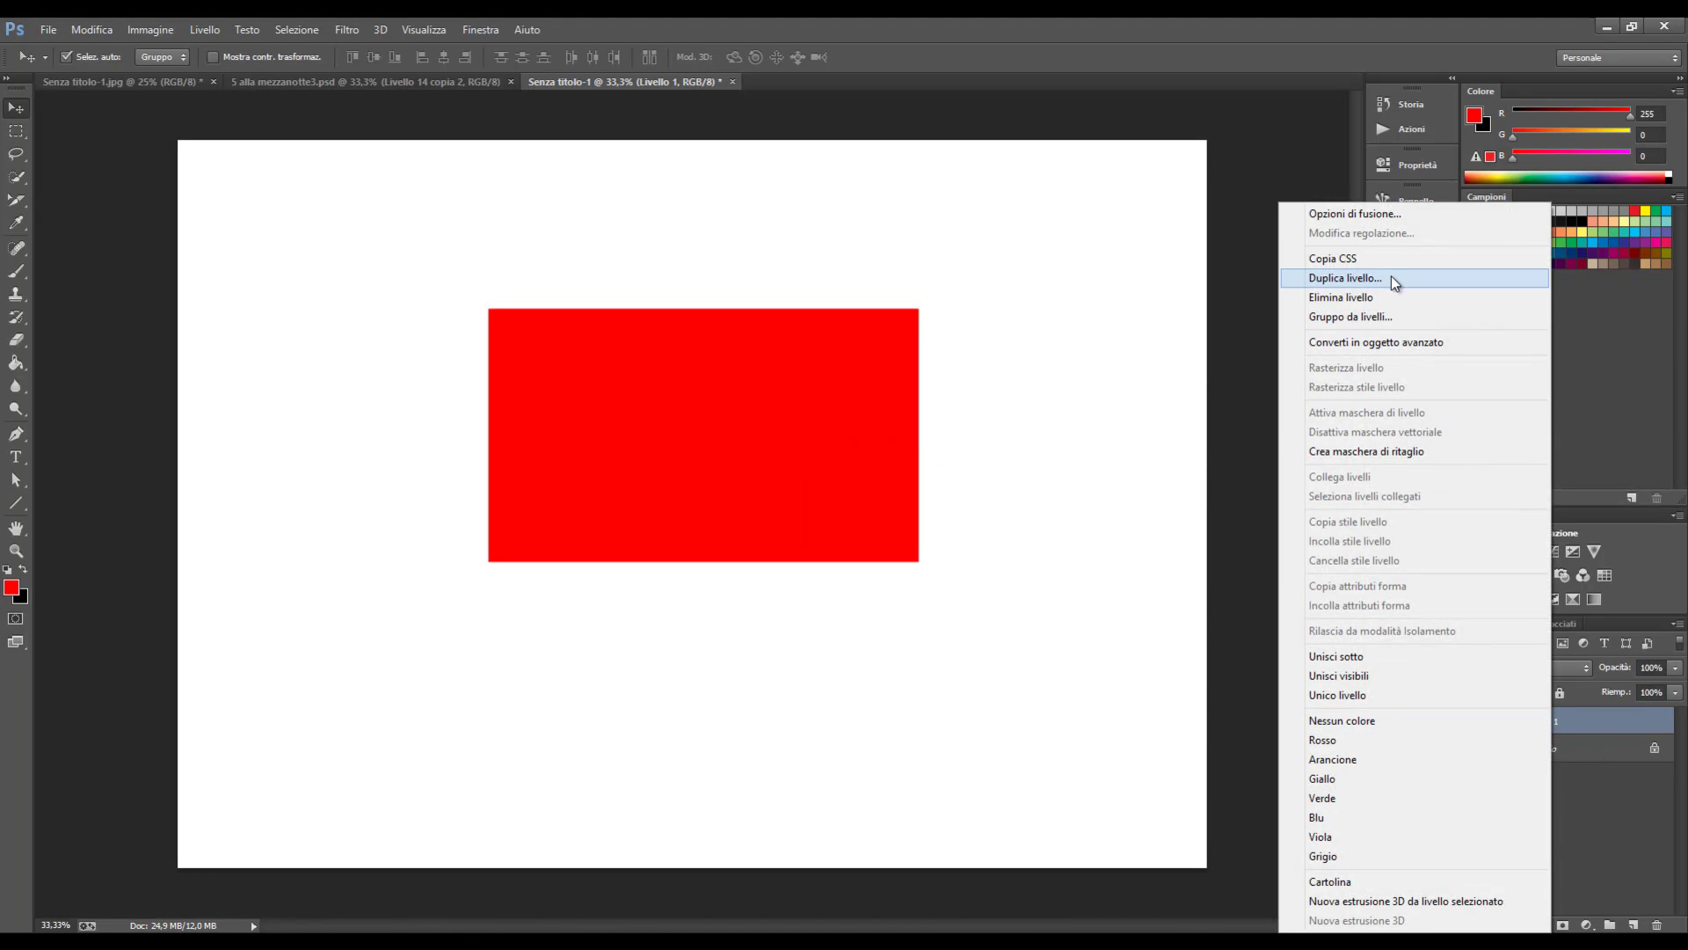
pyautogui.click(1408, 214)
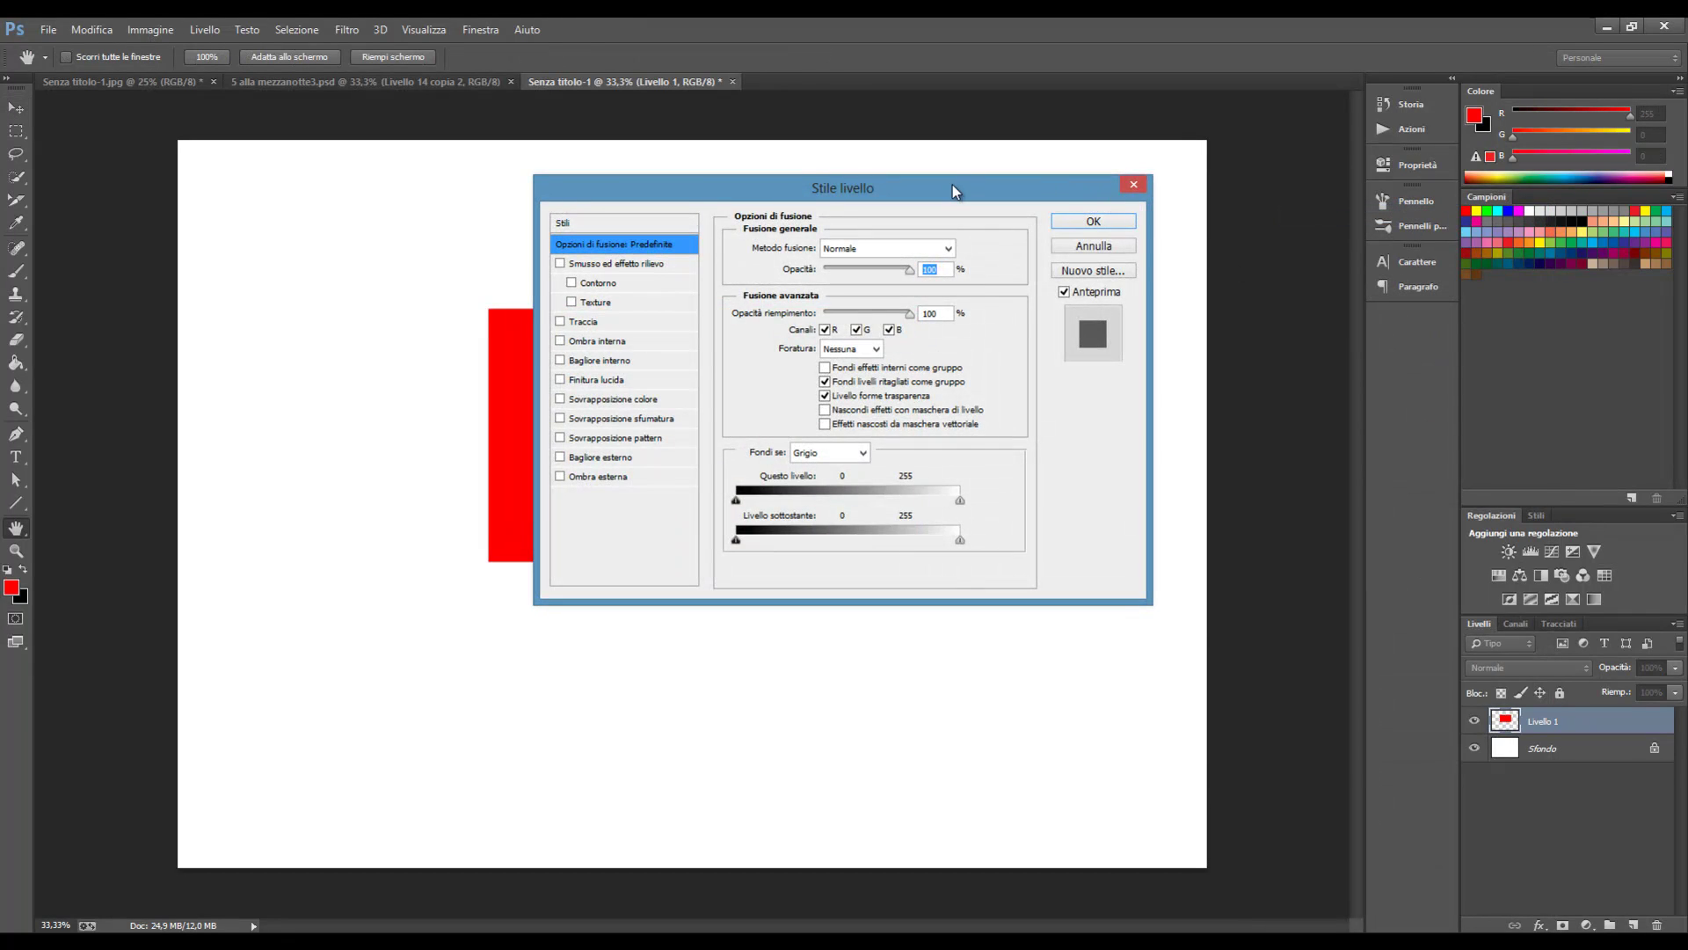
pyautogui.moveTo(952, 185)
pyautogui.mouseDown()
pyautogui.moveTo(1500, 345)
pyautogui.moveTo(1397, 343)
pyautogui.mouseUp()
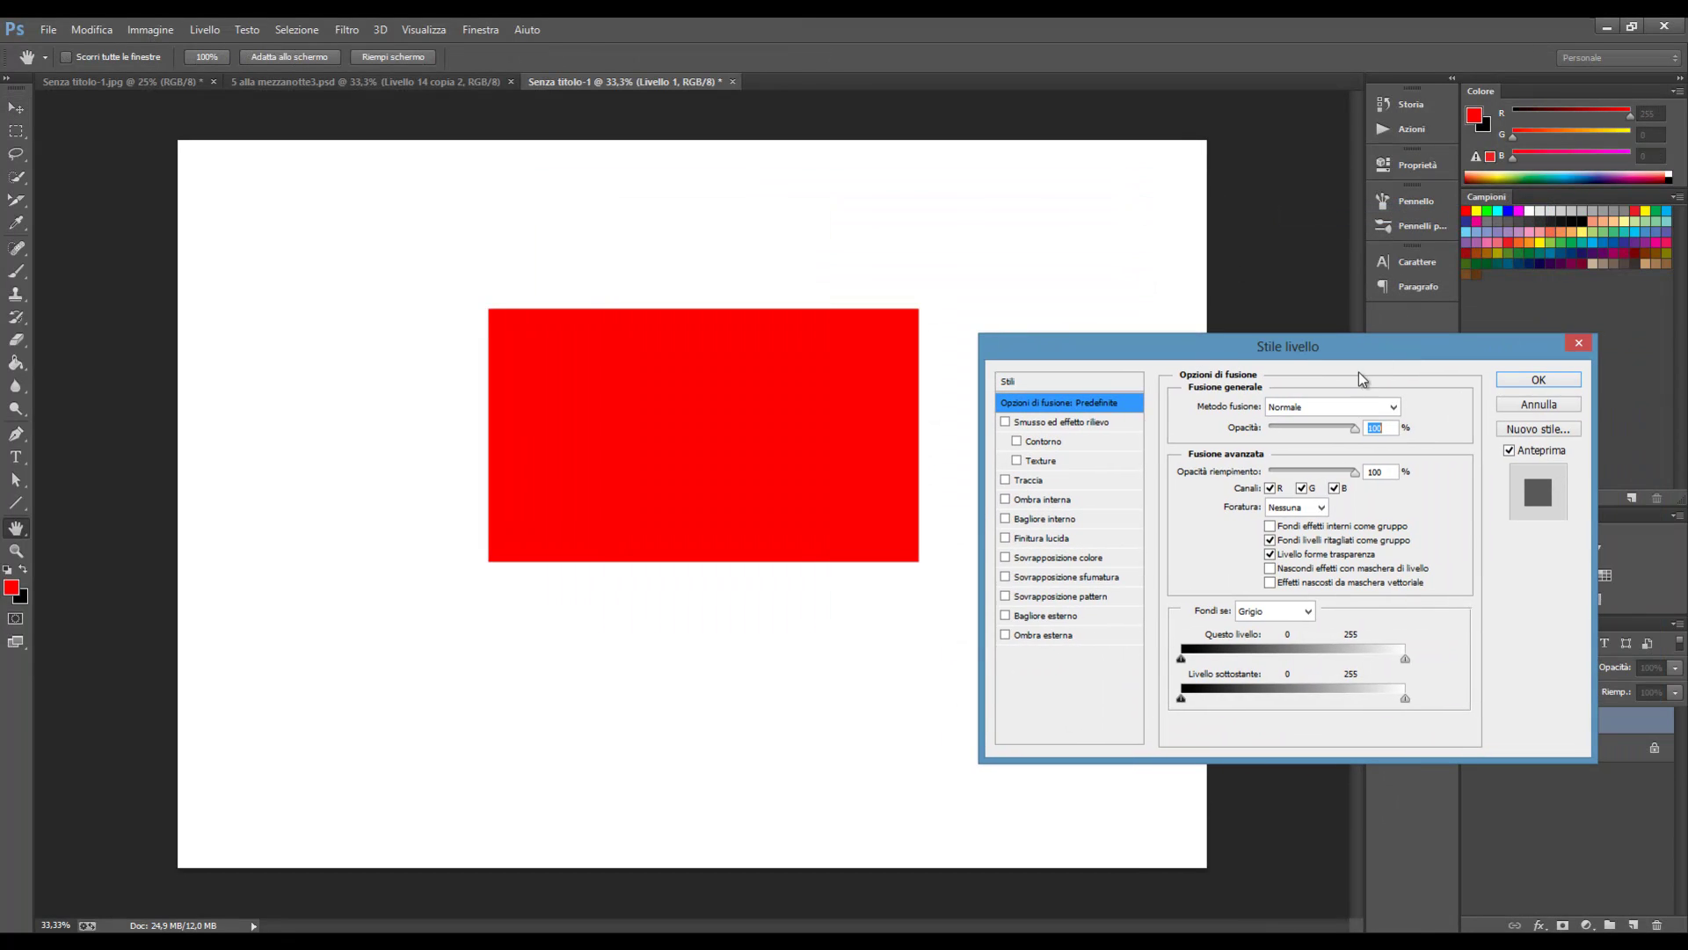
pyautogui.click(1062, 637)
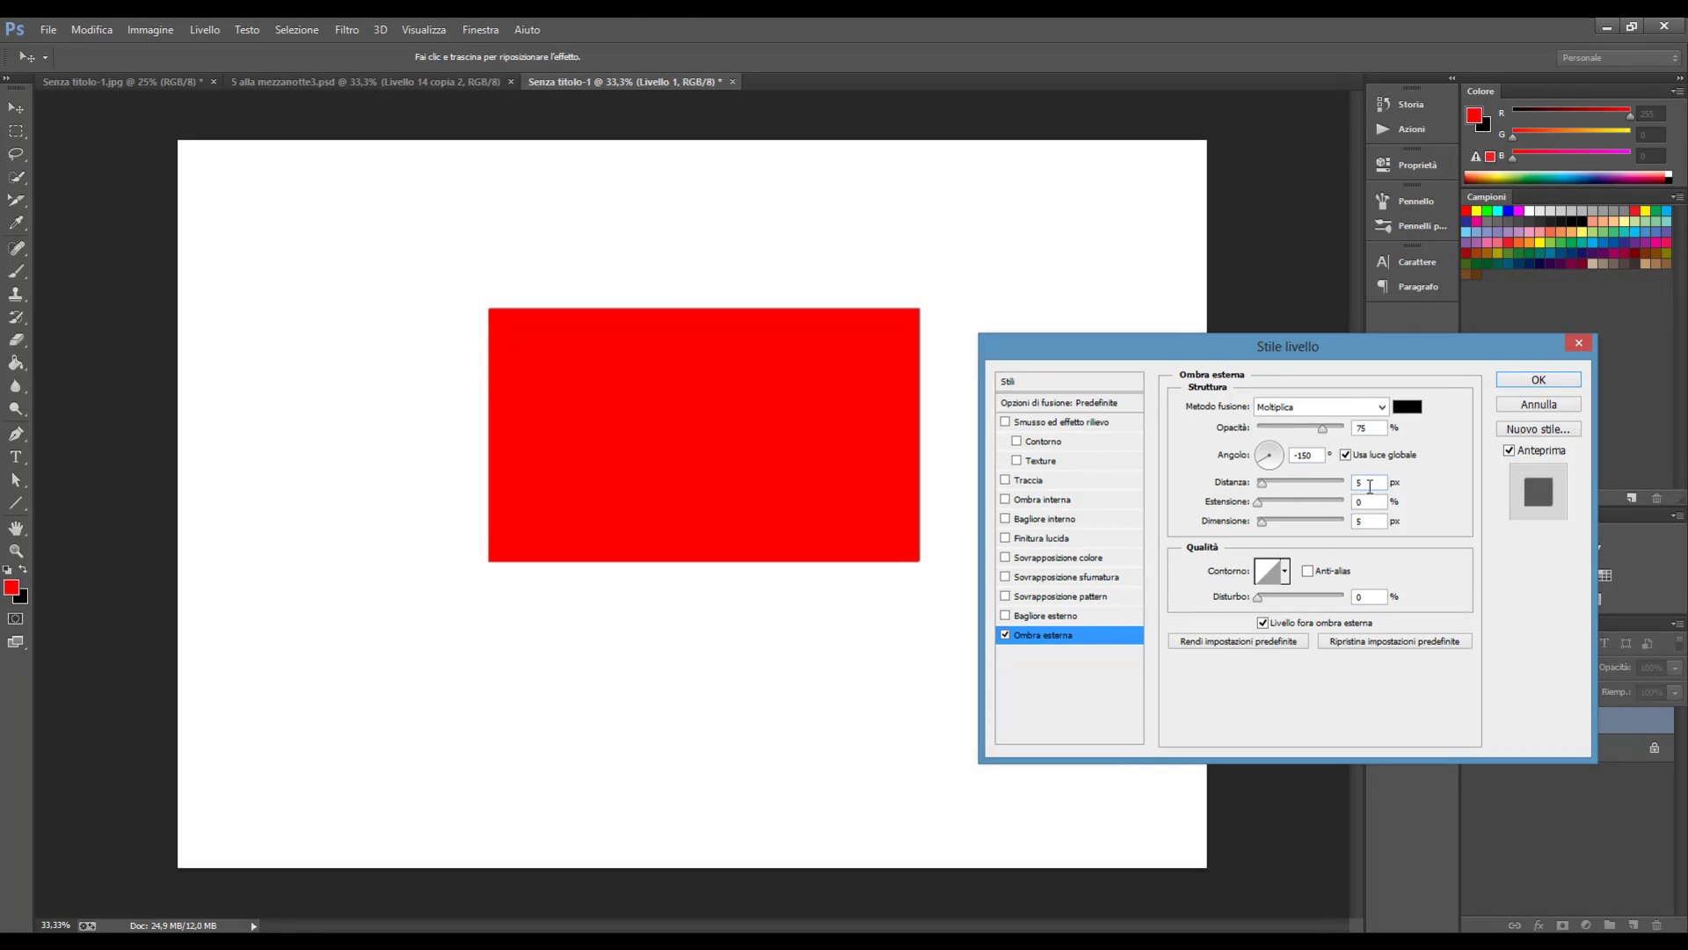
# Step: Set the shadow to distance 10 px, spread 4%, size 17 px, angle 127°, then nudge the rectangle
pyautogui.write('10')
pyautogui.click(1372, 507)
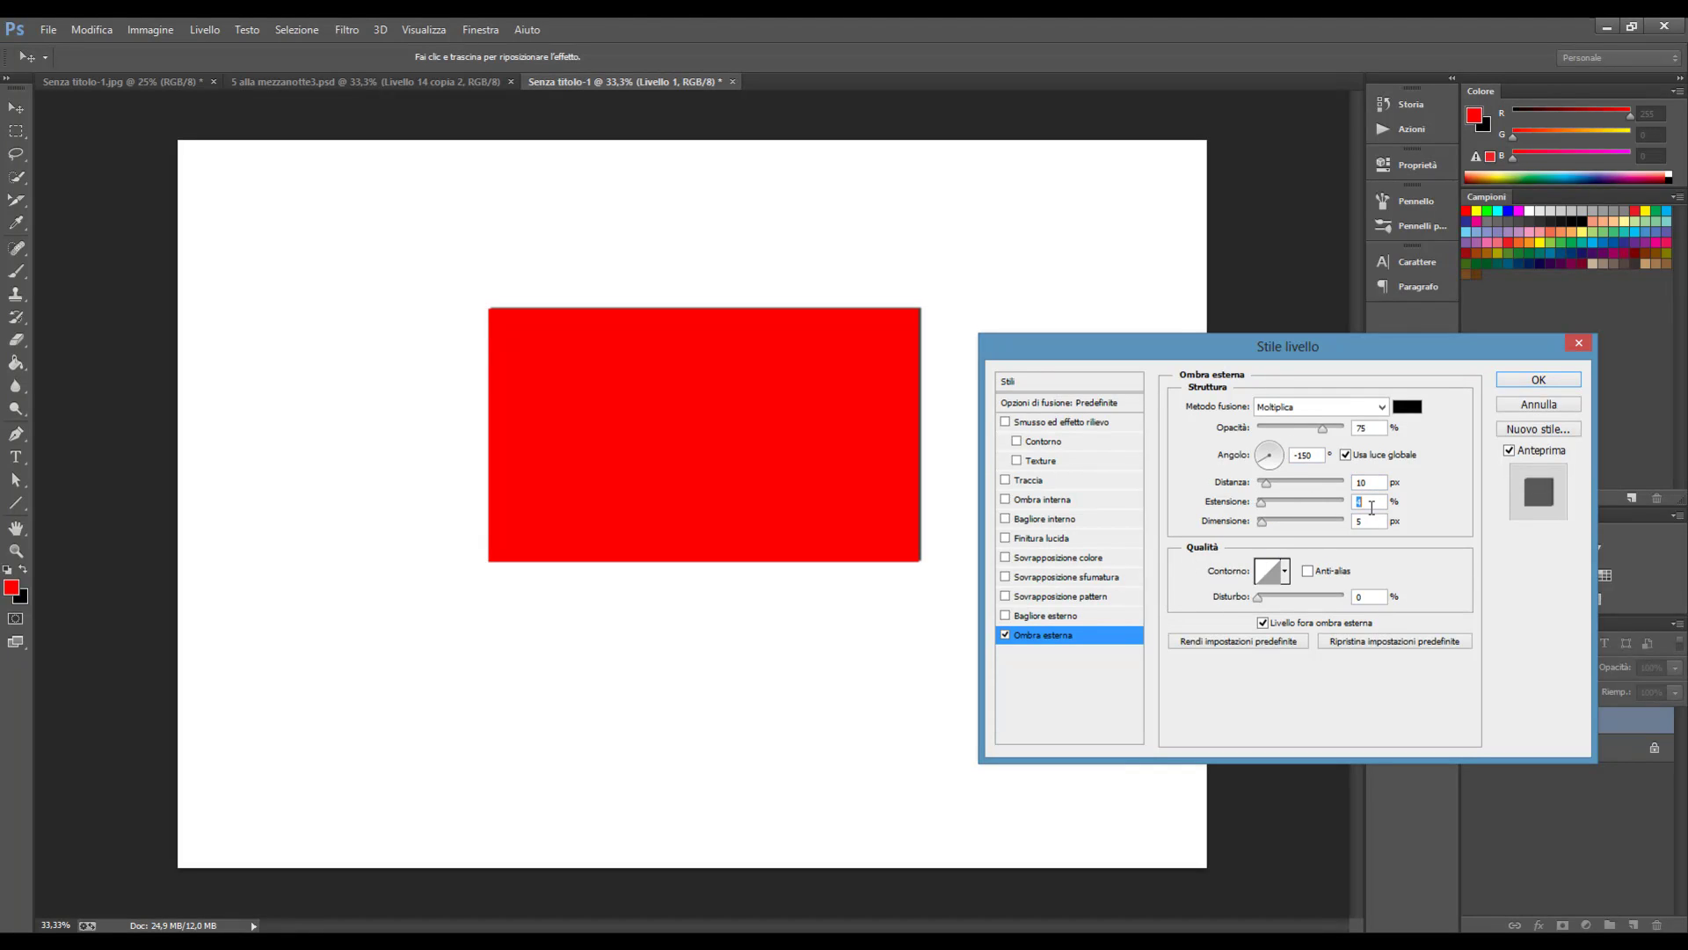
pyautogui.write('4')
pyautogui.press('Tab')
pyautogui.write('17')
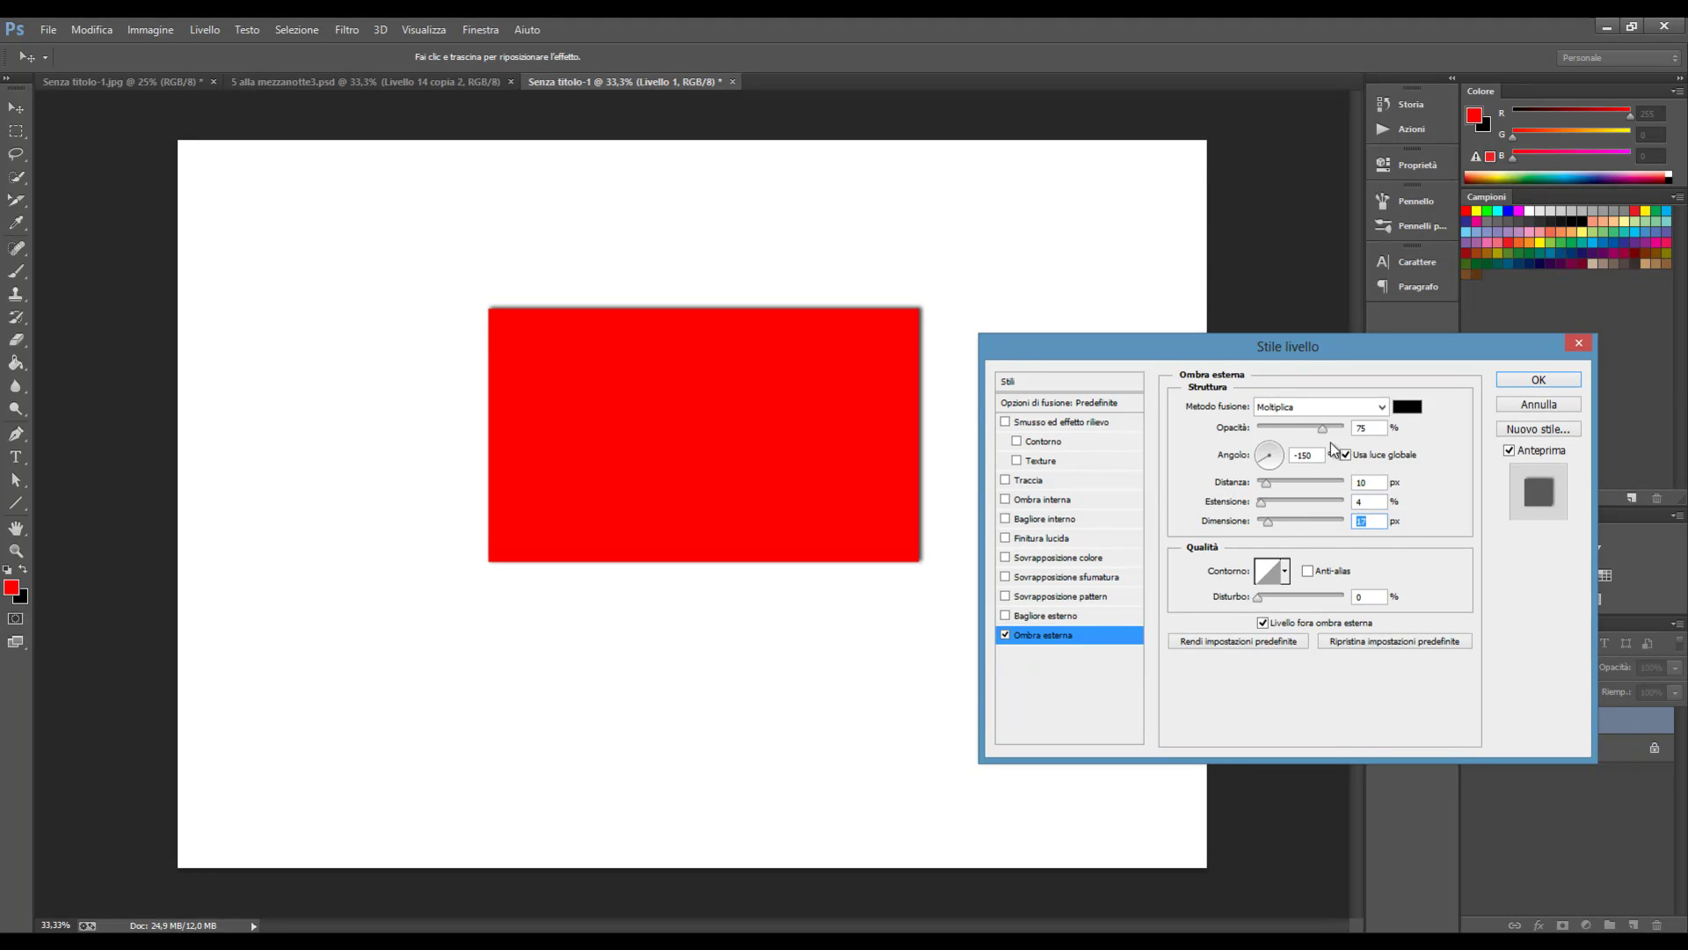
pyautogui.click(1266, 446)
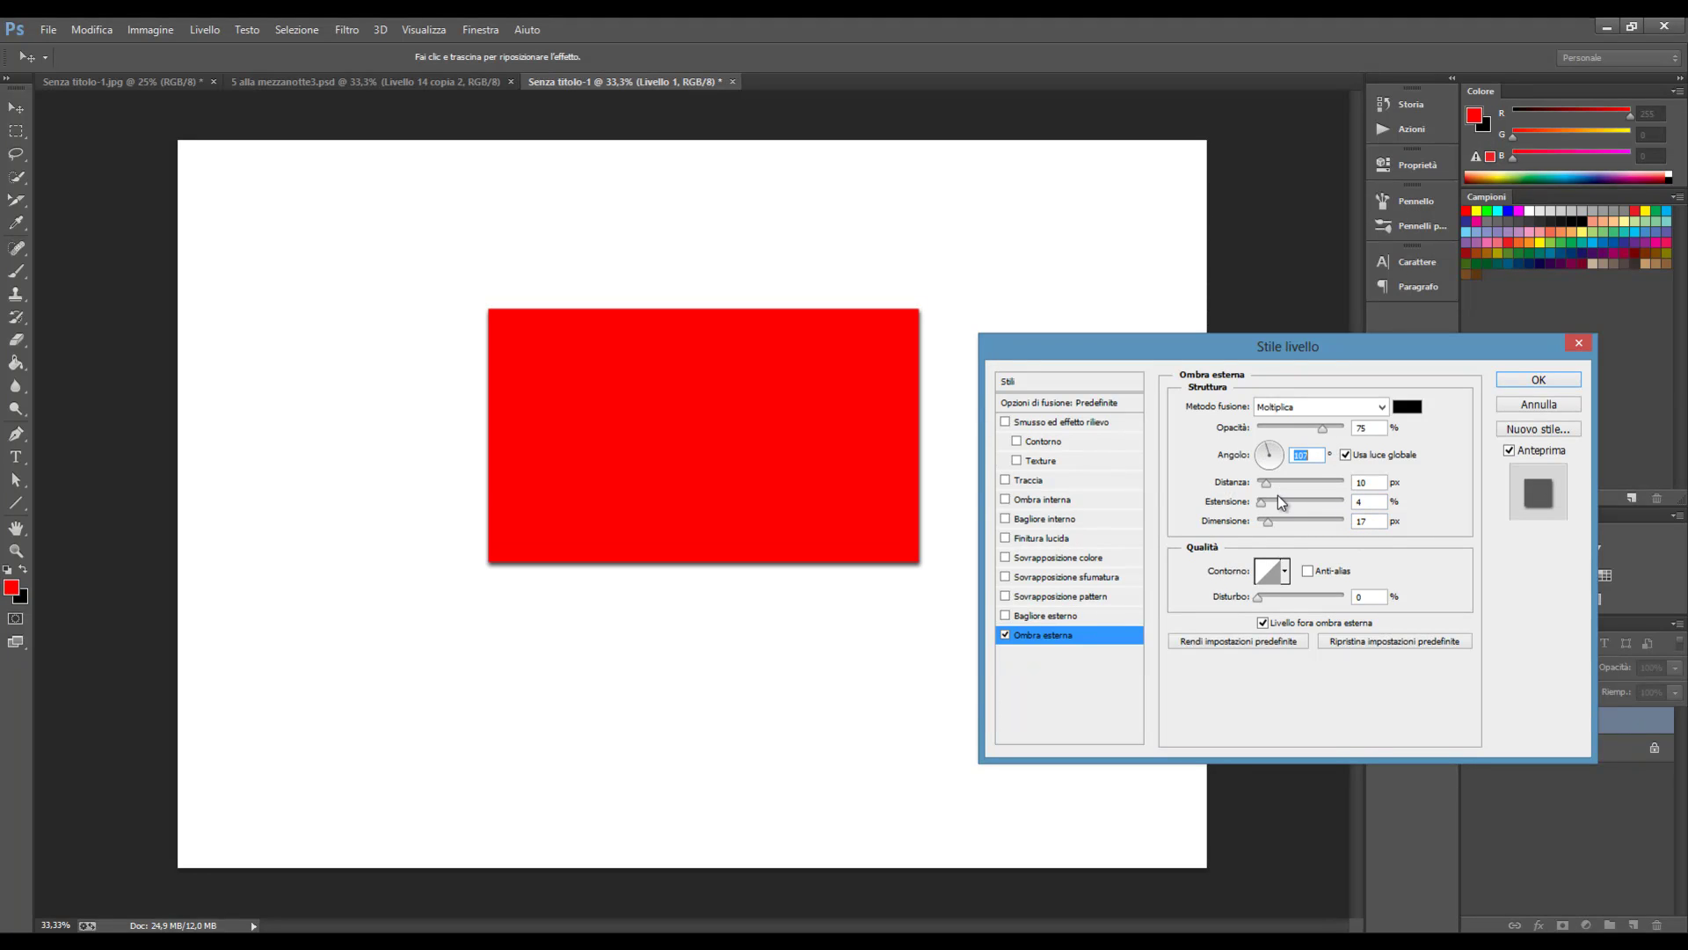
pyautogui.click(1263, 446)
pyautogui.click(1521, 384)
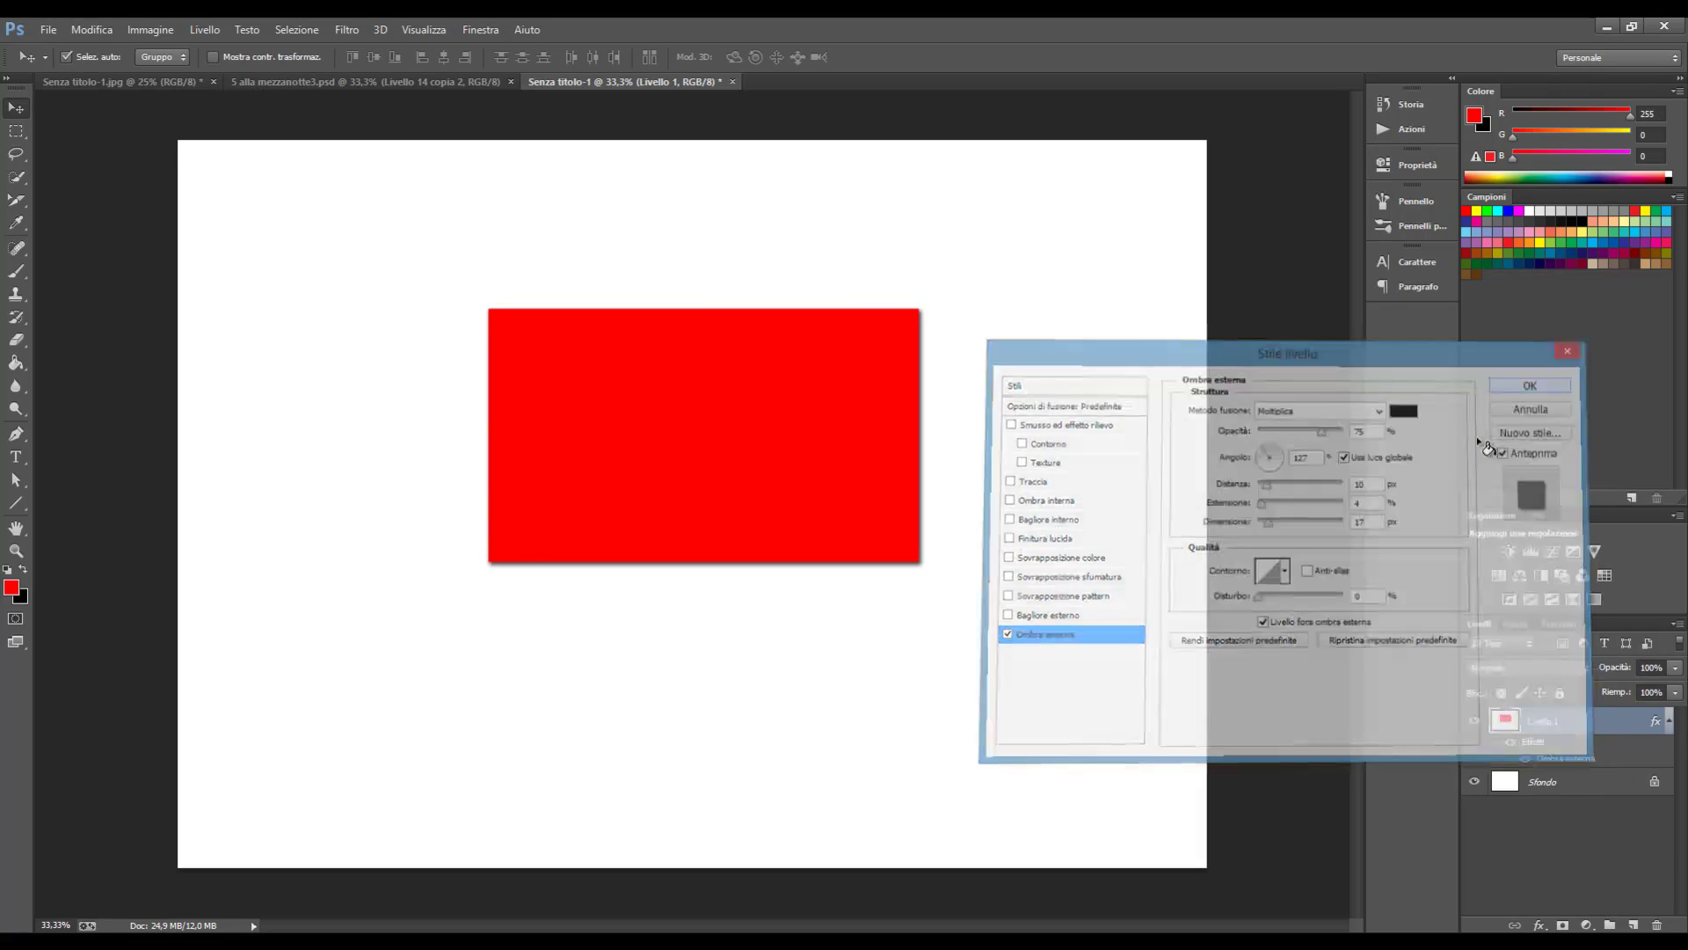
pyautogui.moveTo(727, 430); pyautogui.dragTo(711, 459)
pyautogui.click(965, 465)
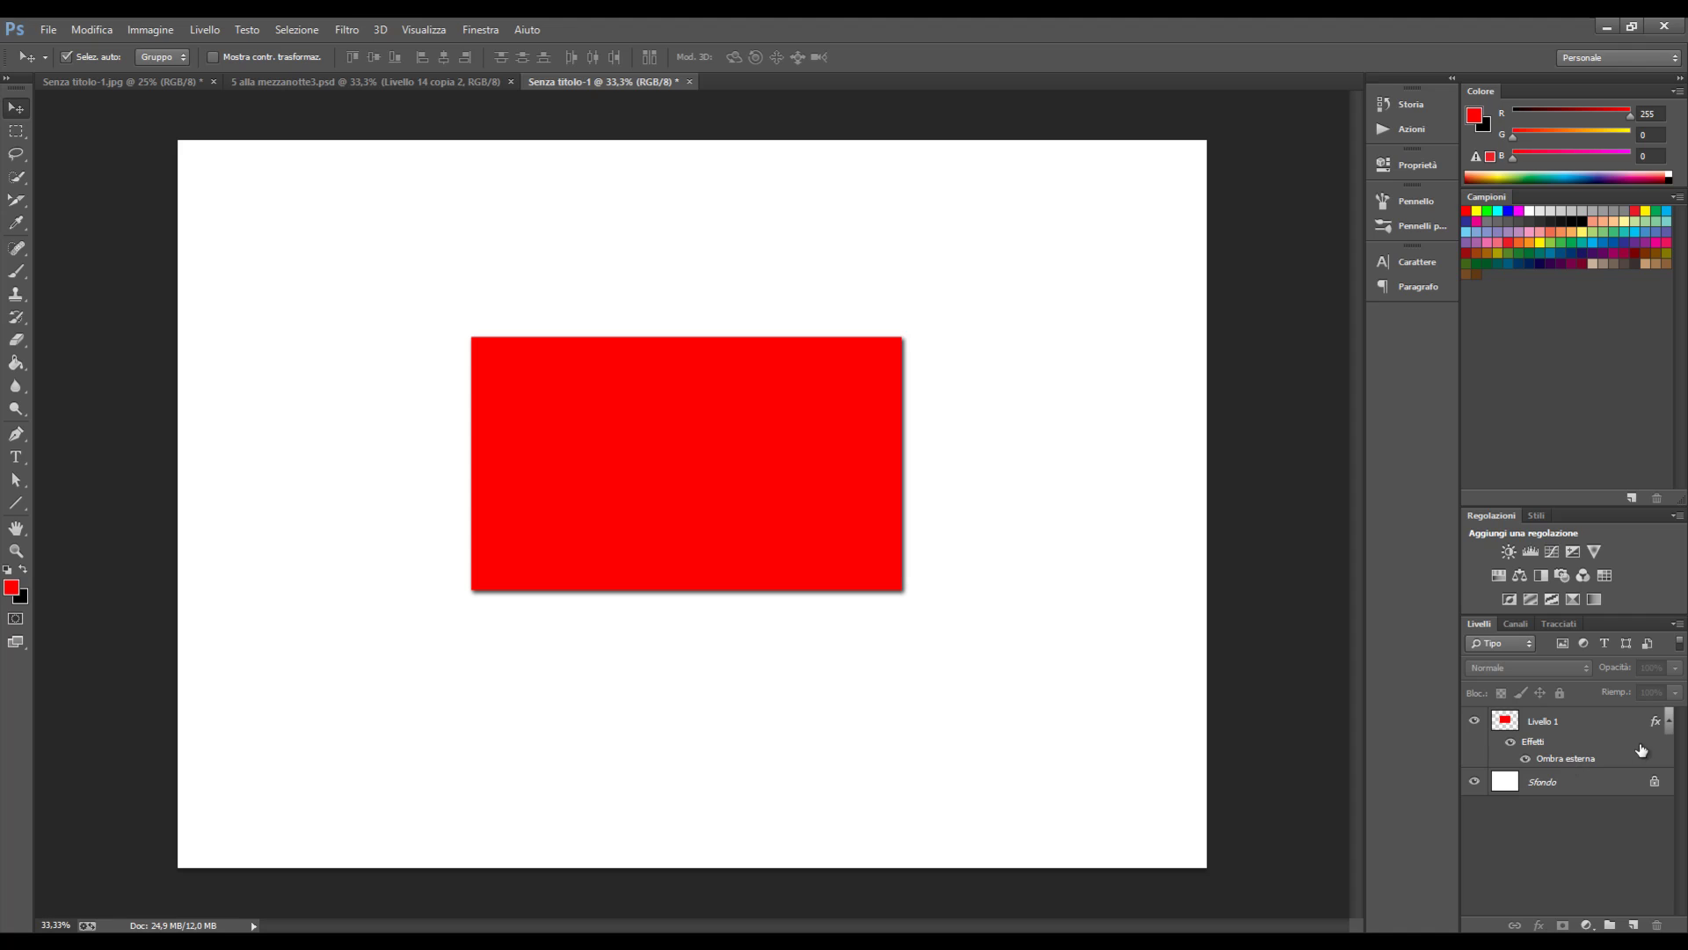
pyautogui.click(1474, 722)
pyautogui.click(1511, 744)
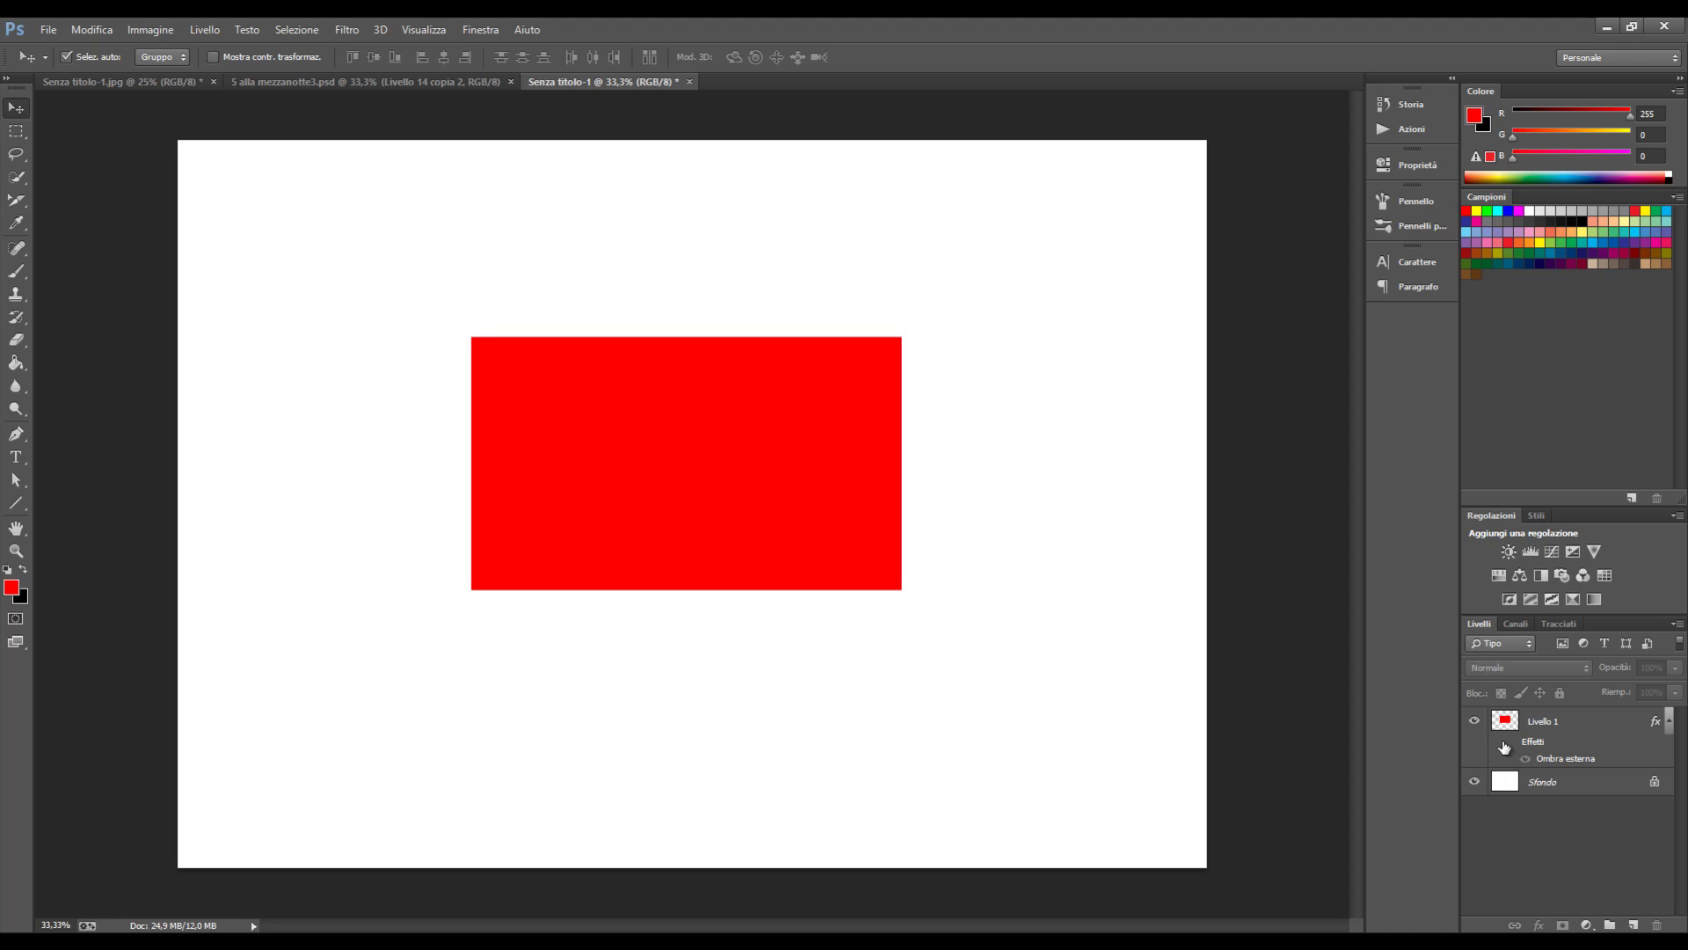
pyautogui.click(1514, 758)
pyautogui.click(1512, 743)
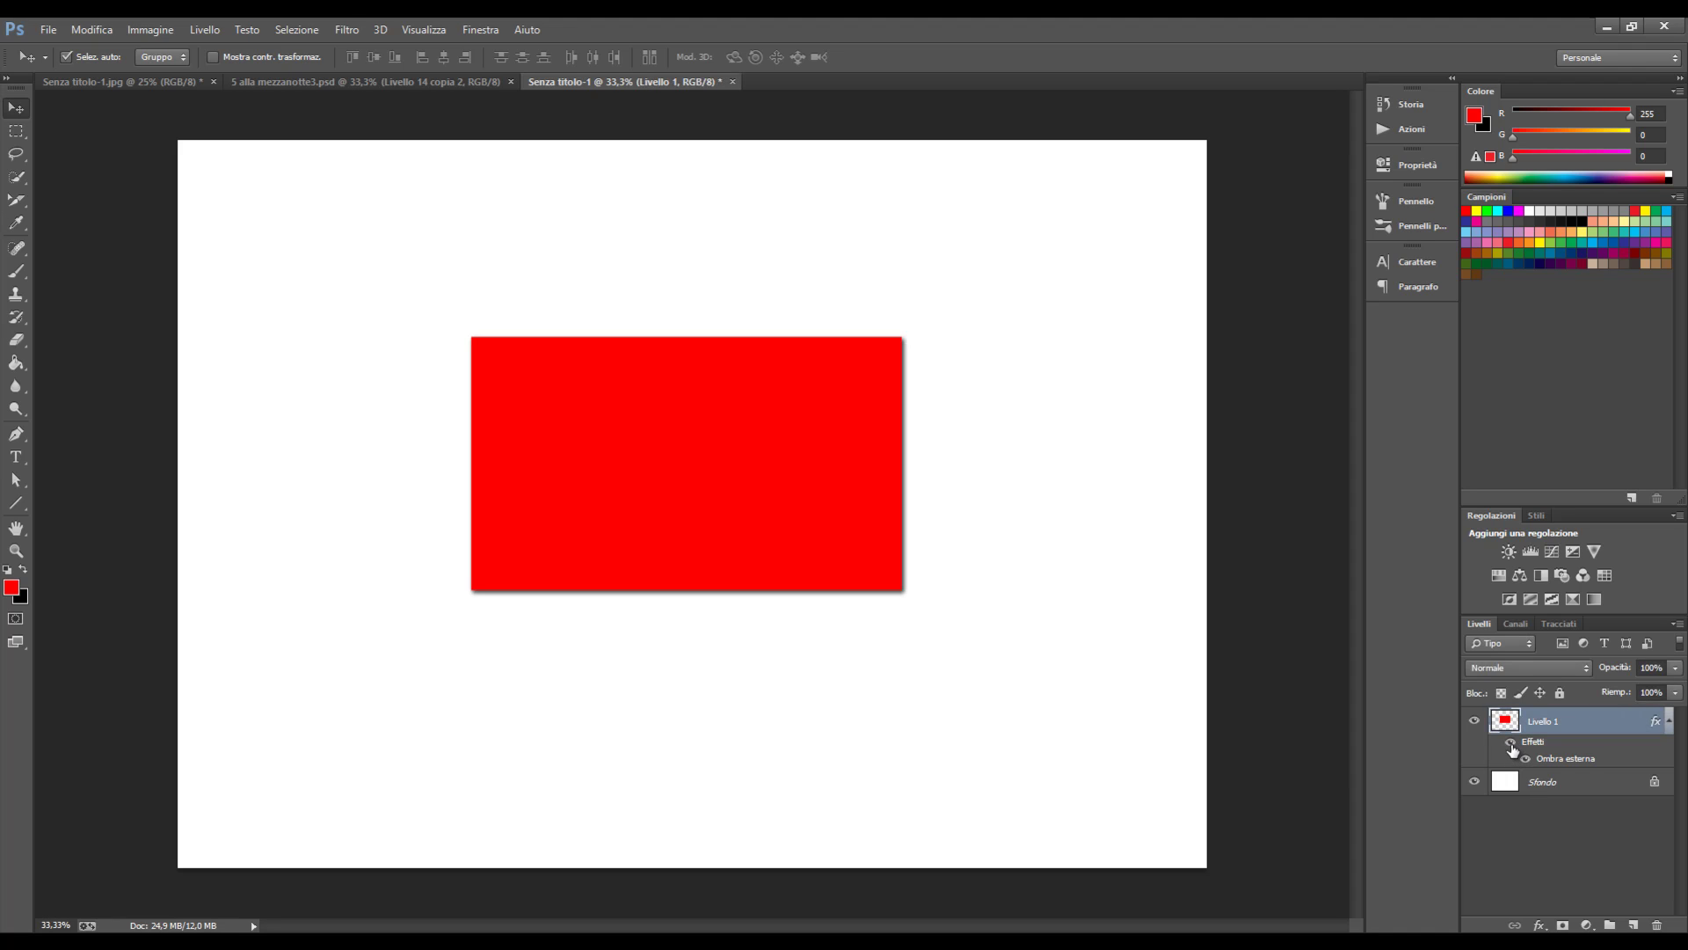
pyautogui.click(1511, 744)
pyautogui.click(1511, 744)
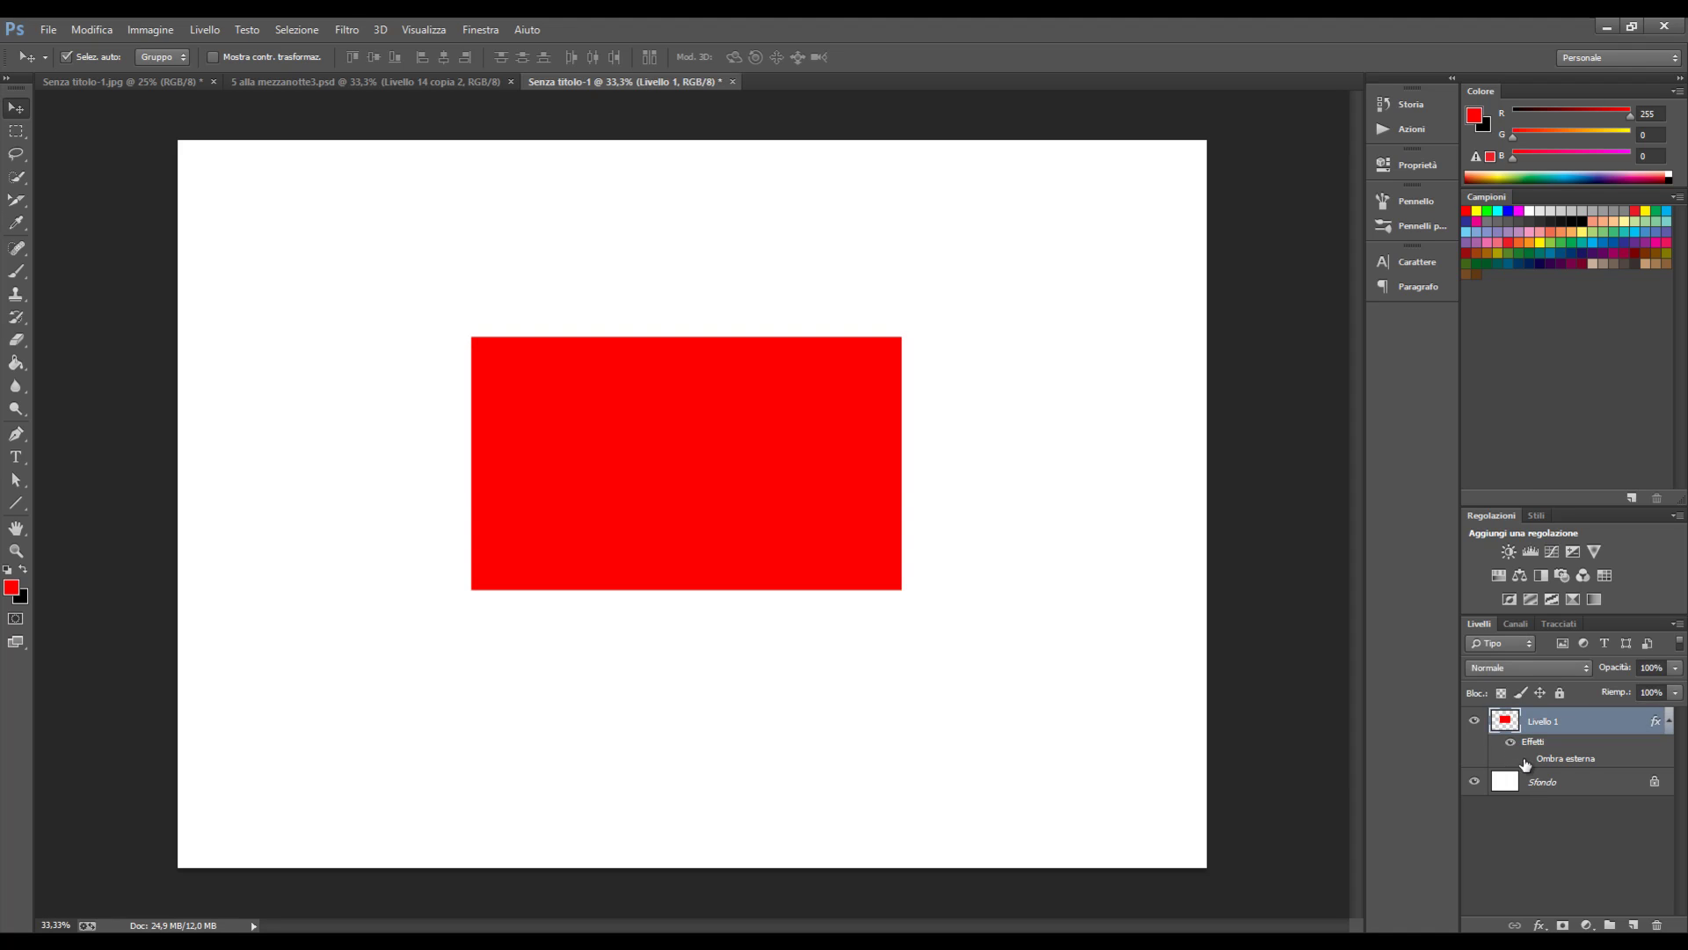
pyautogui.click(1526, 758)
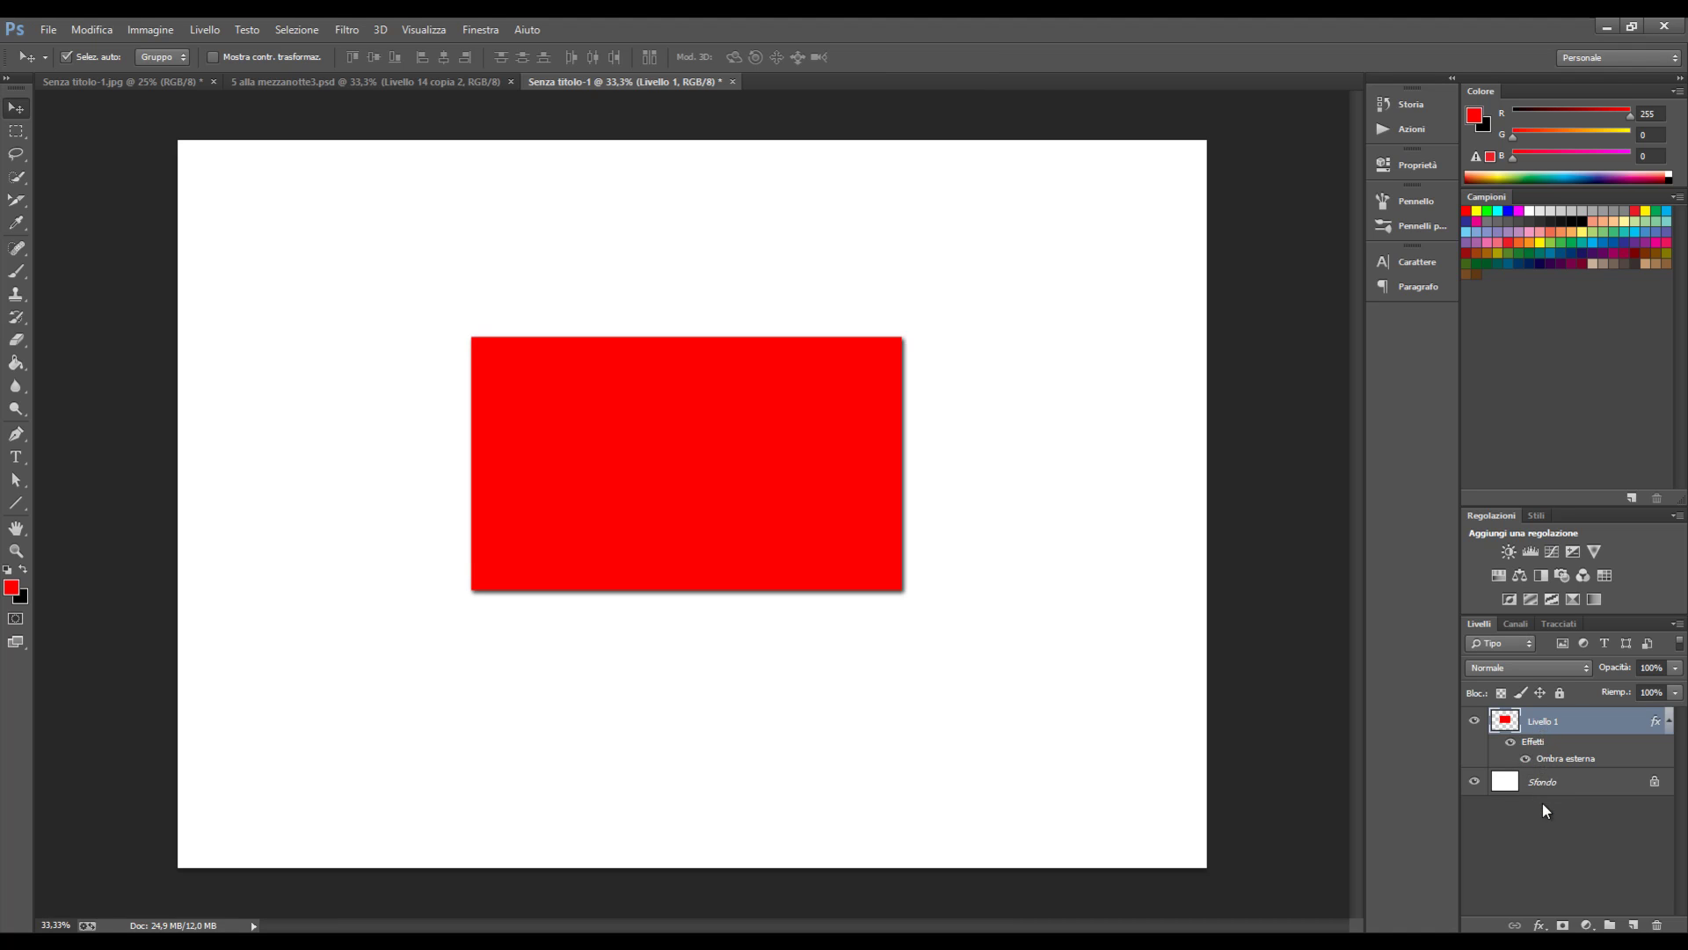
# Step: Enable Smusso ed effetto rilievo on Livello 1 with a 15 px size and apply it
pyautogui.rightClick(1548, 721)
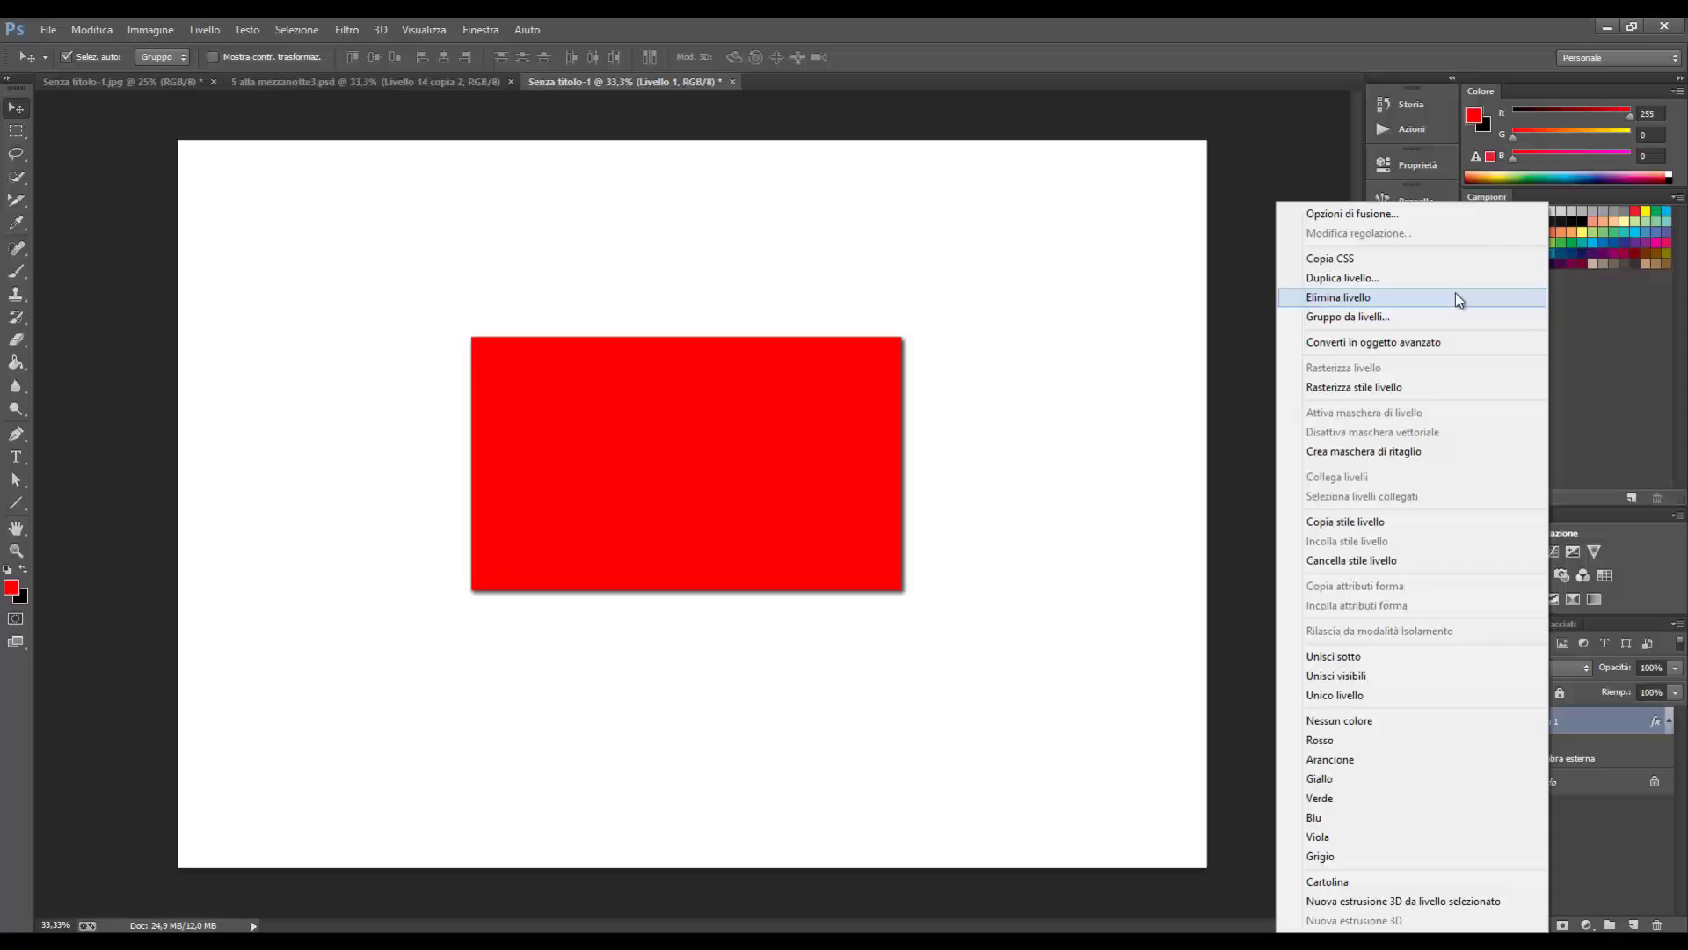
pyautogui.click(1461, 213)
pyautogui.moveTo(1201, 347); pyautogui.dragTo(1205, 297)
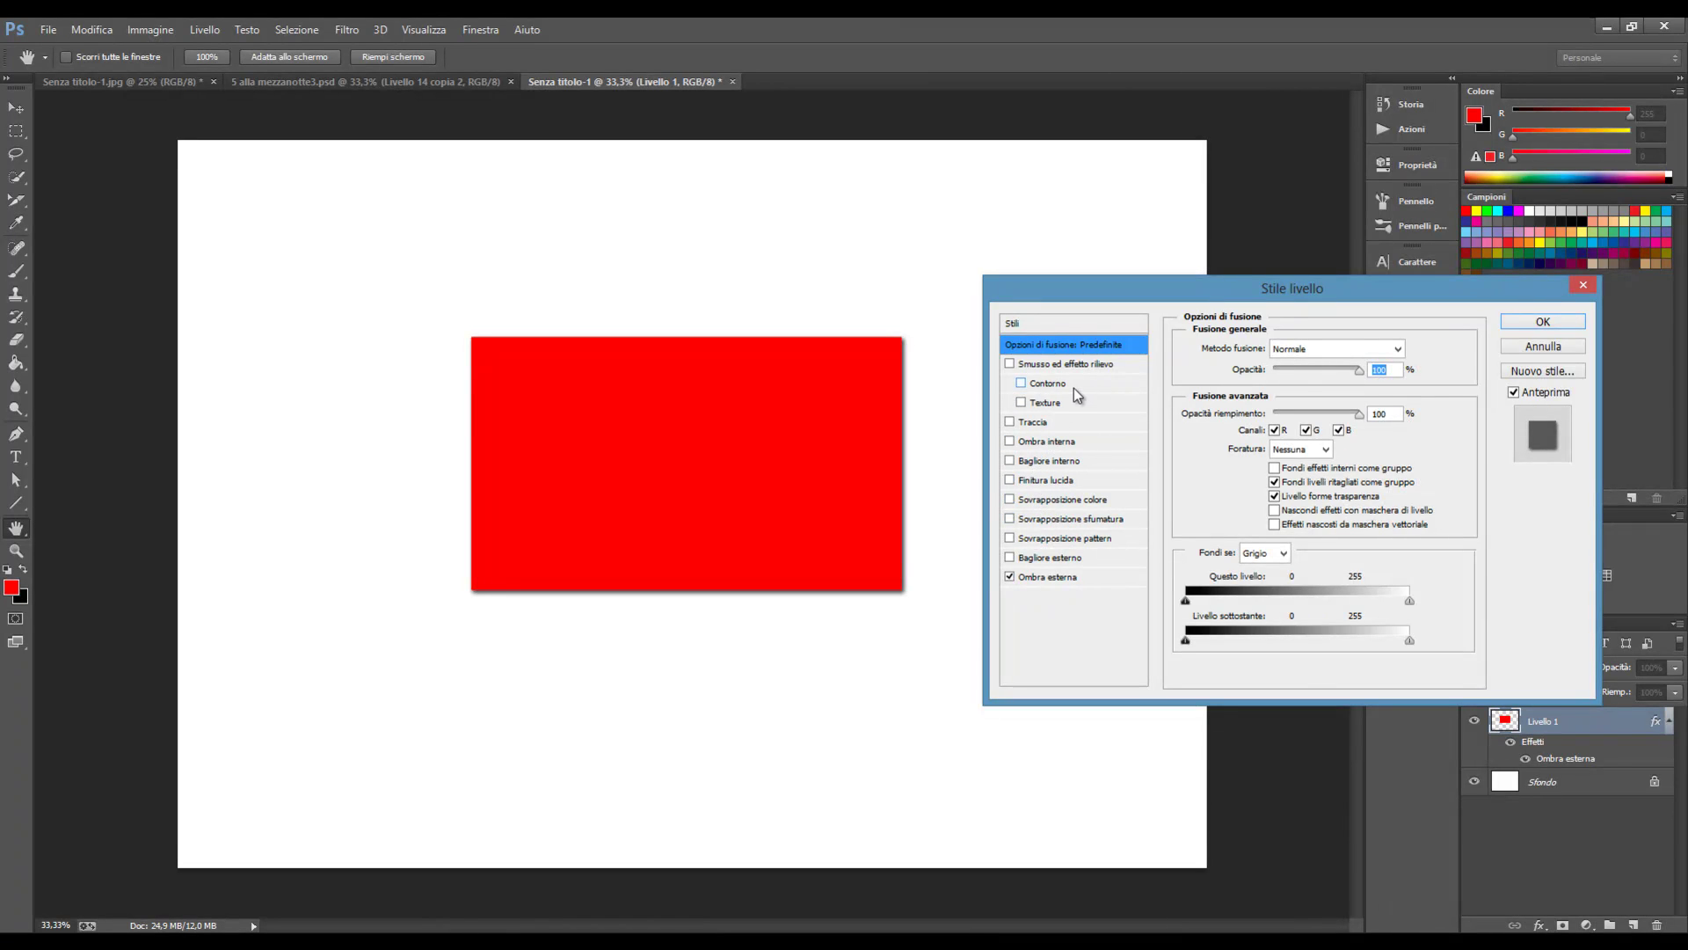
pyautogui.click(1074, 364)
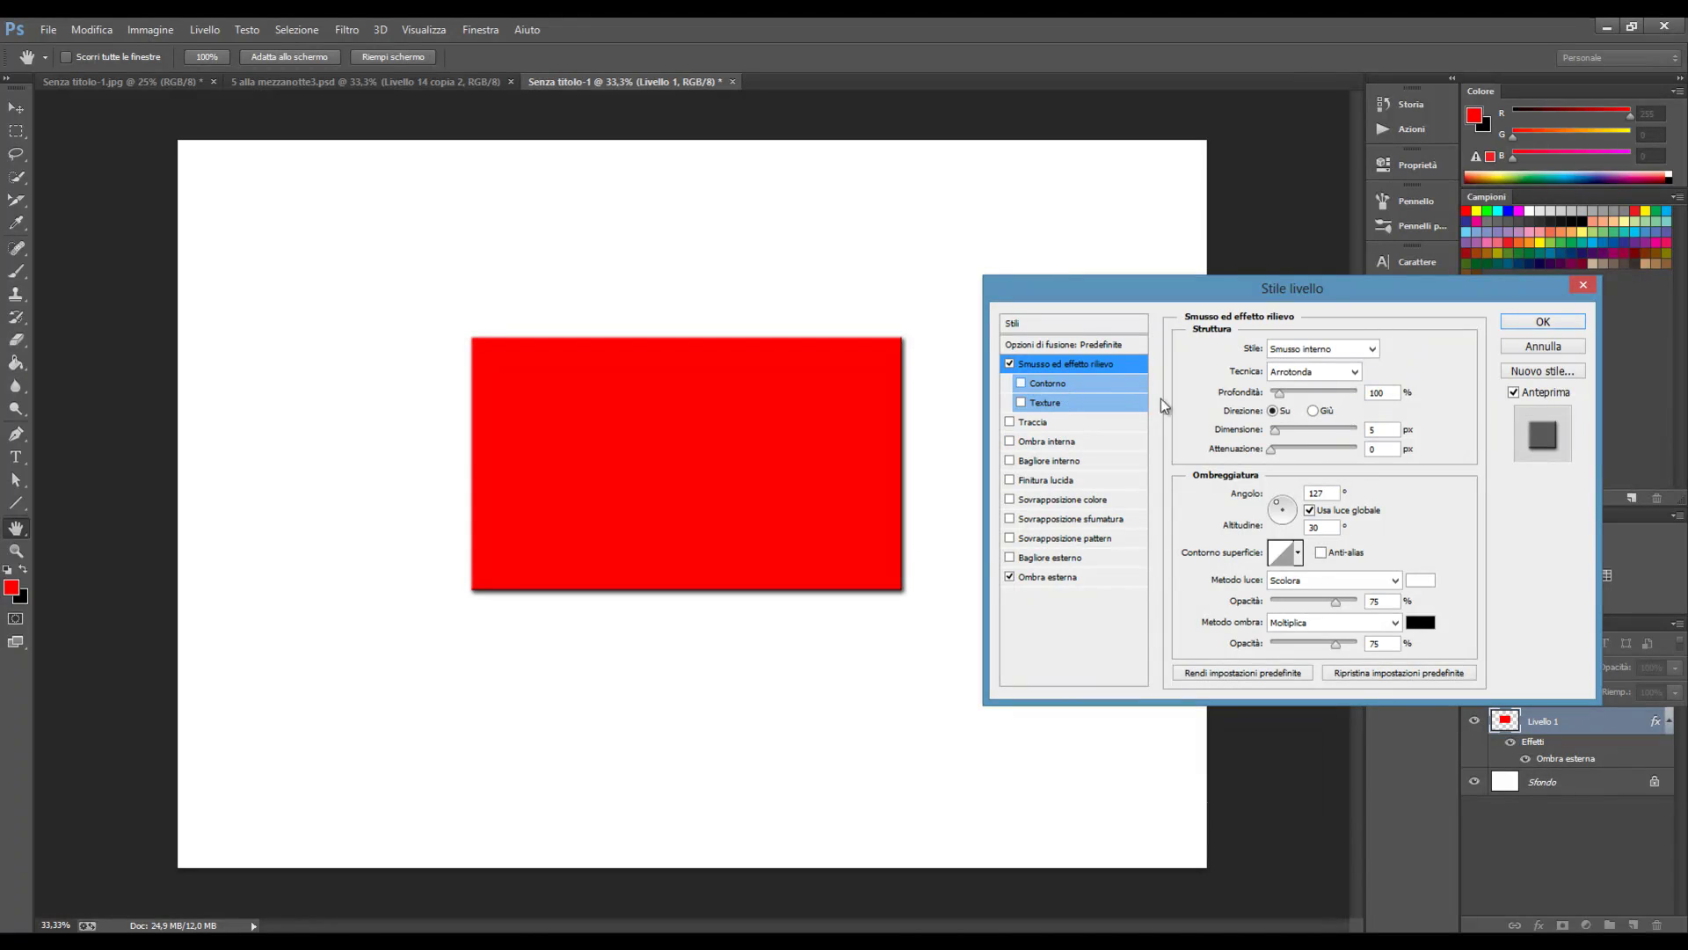
pyautogui.click(1380, 429)
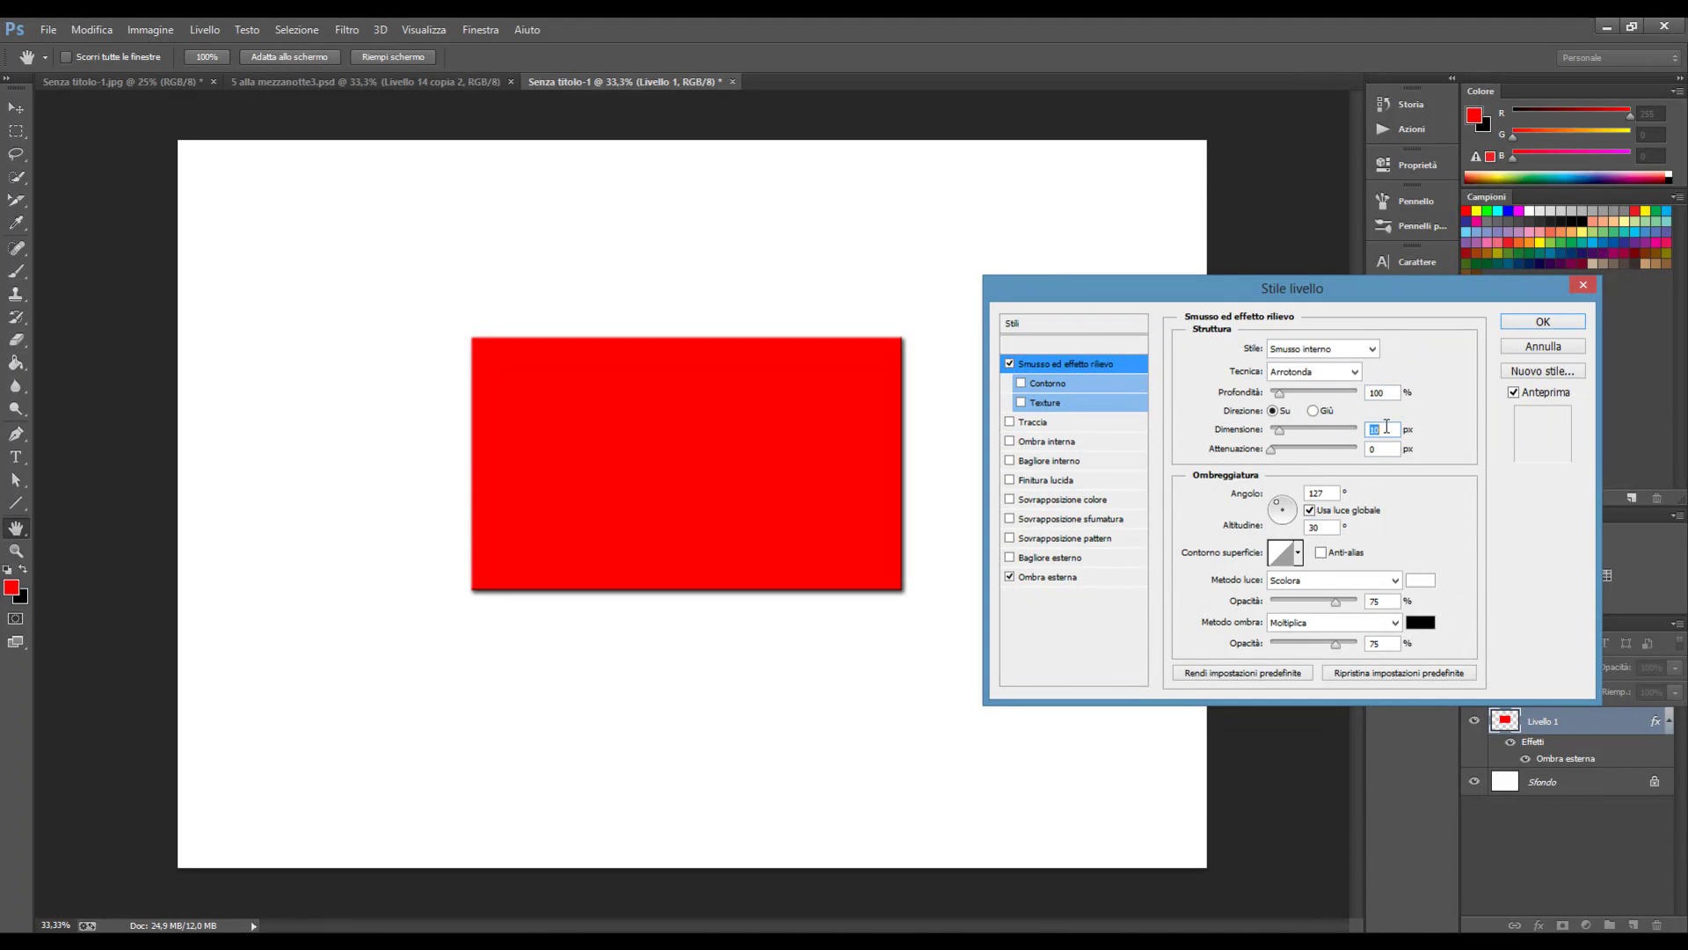
pyautogui.hotkey('shift', 'Up')
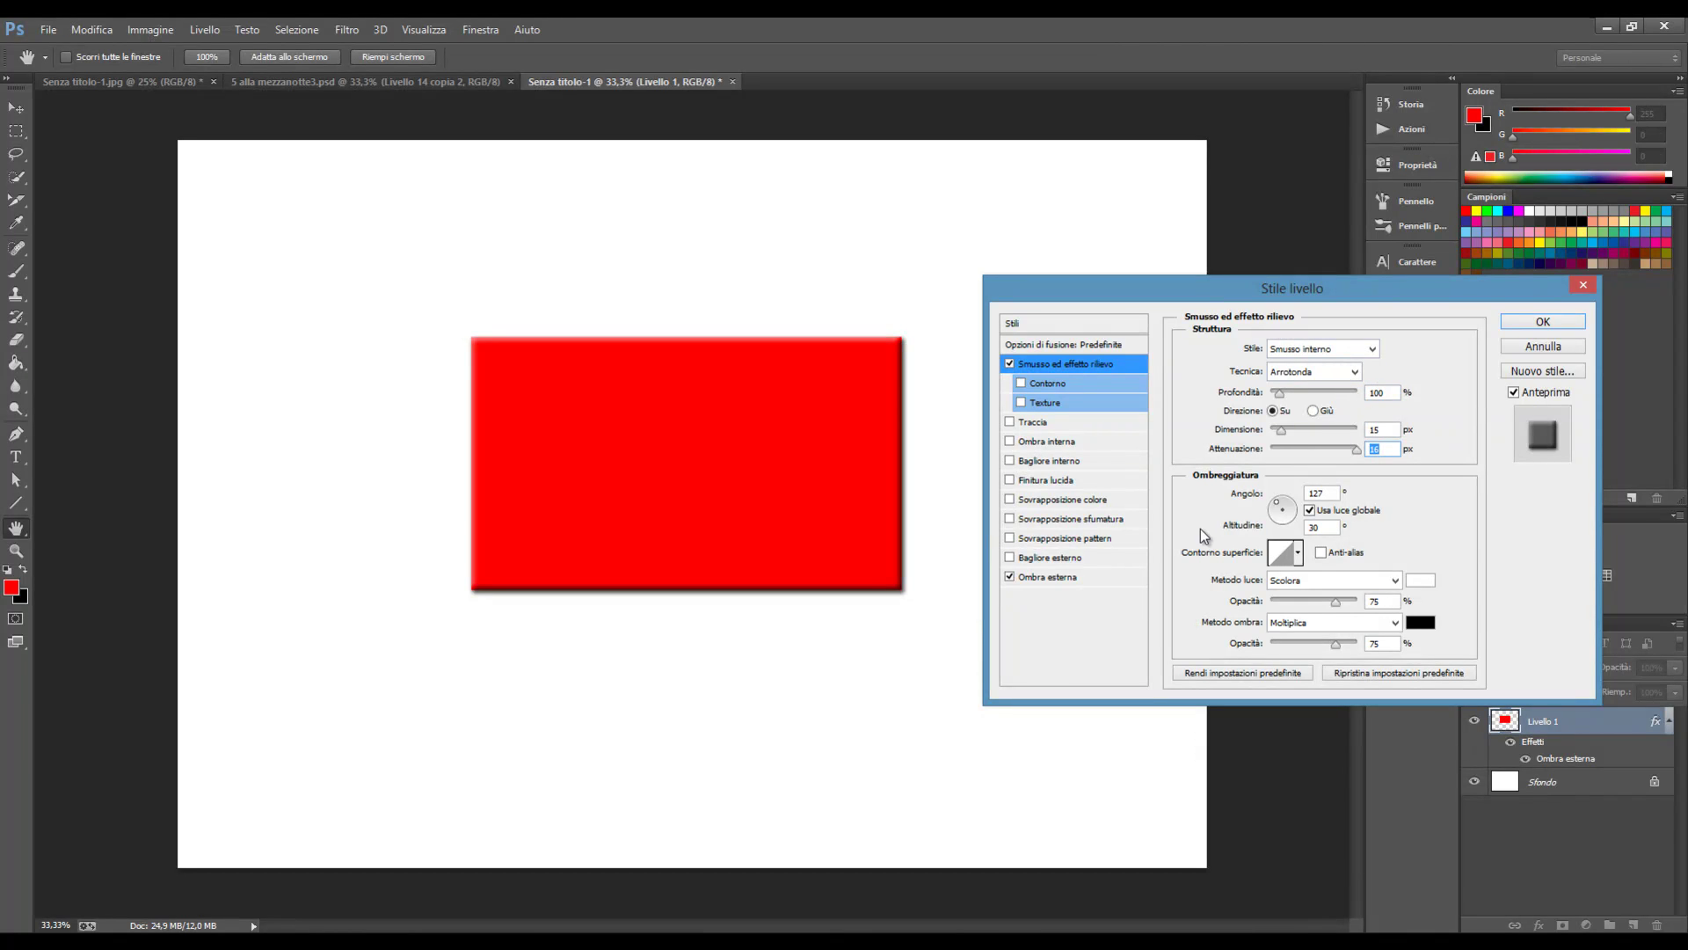
pyautogui.click(1572, 324)
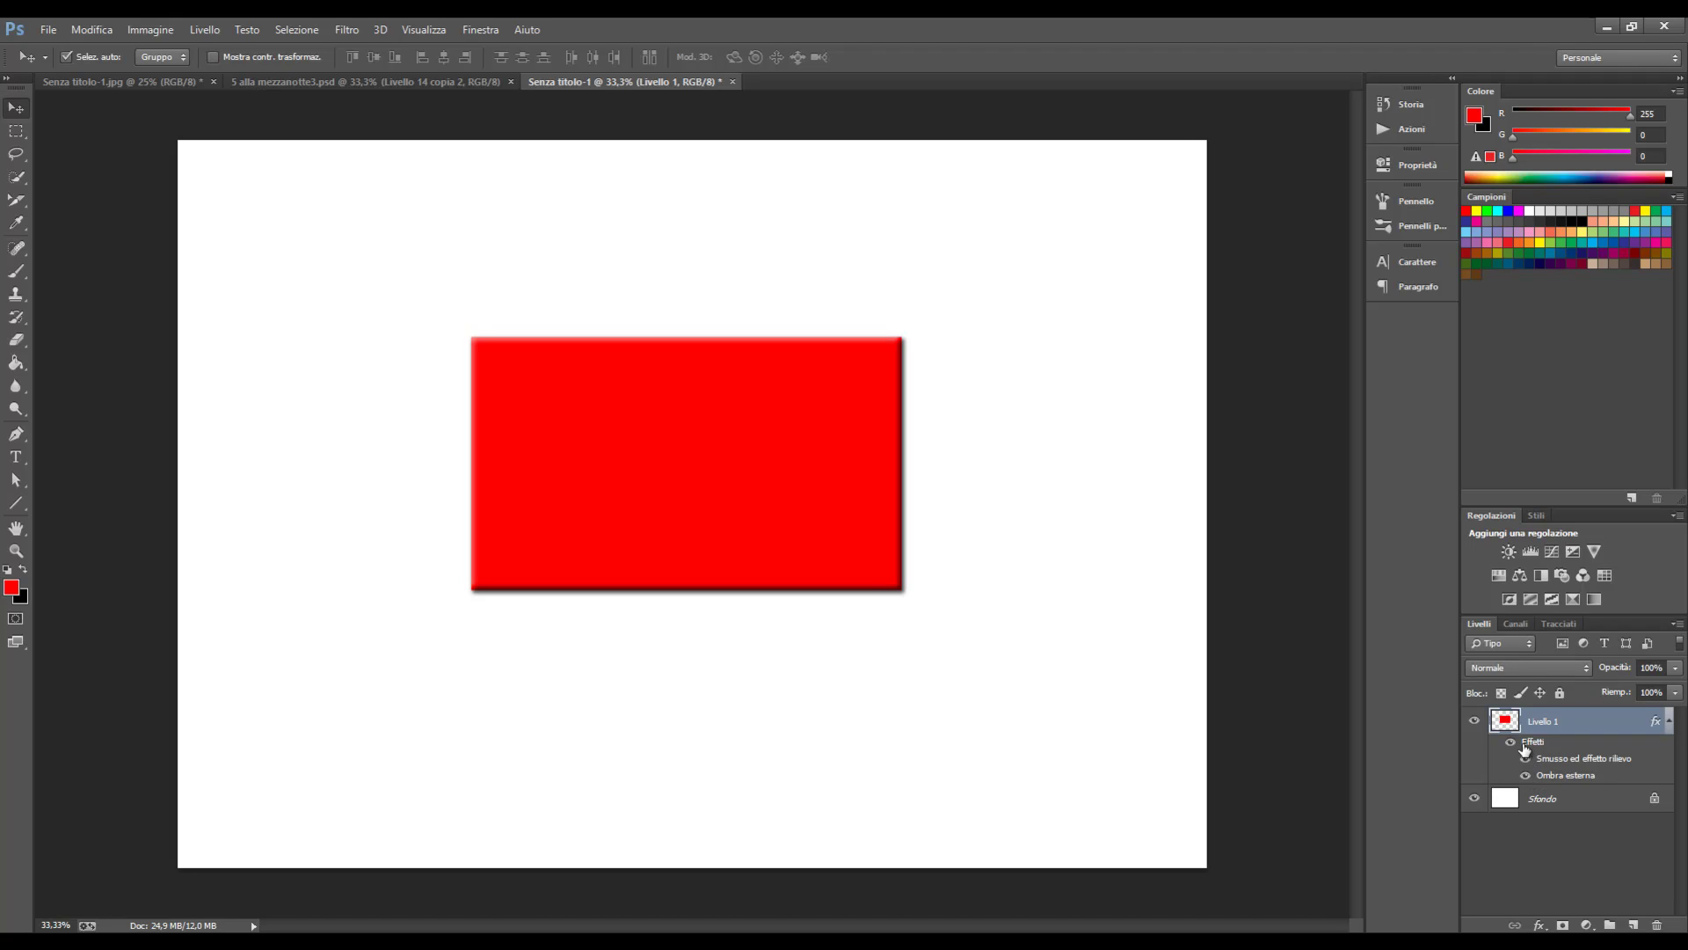
# Step: Toggle the bevel and shadow effects to compare, then drag the red rectangle around the canvas
pyautogui.click(1527, 759)
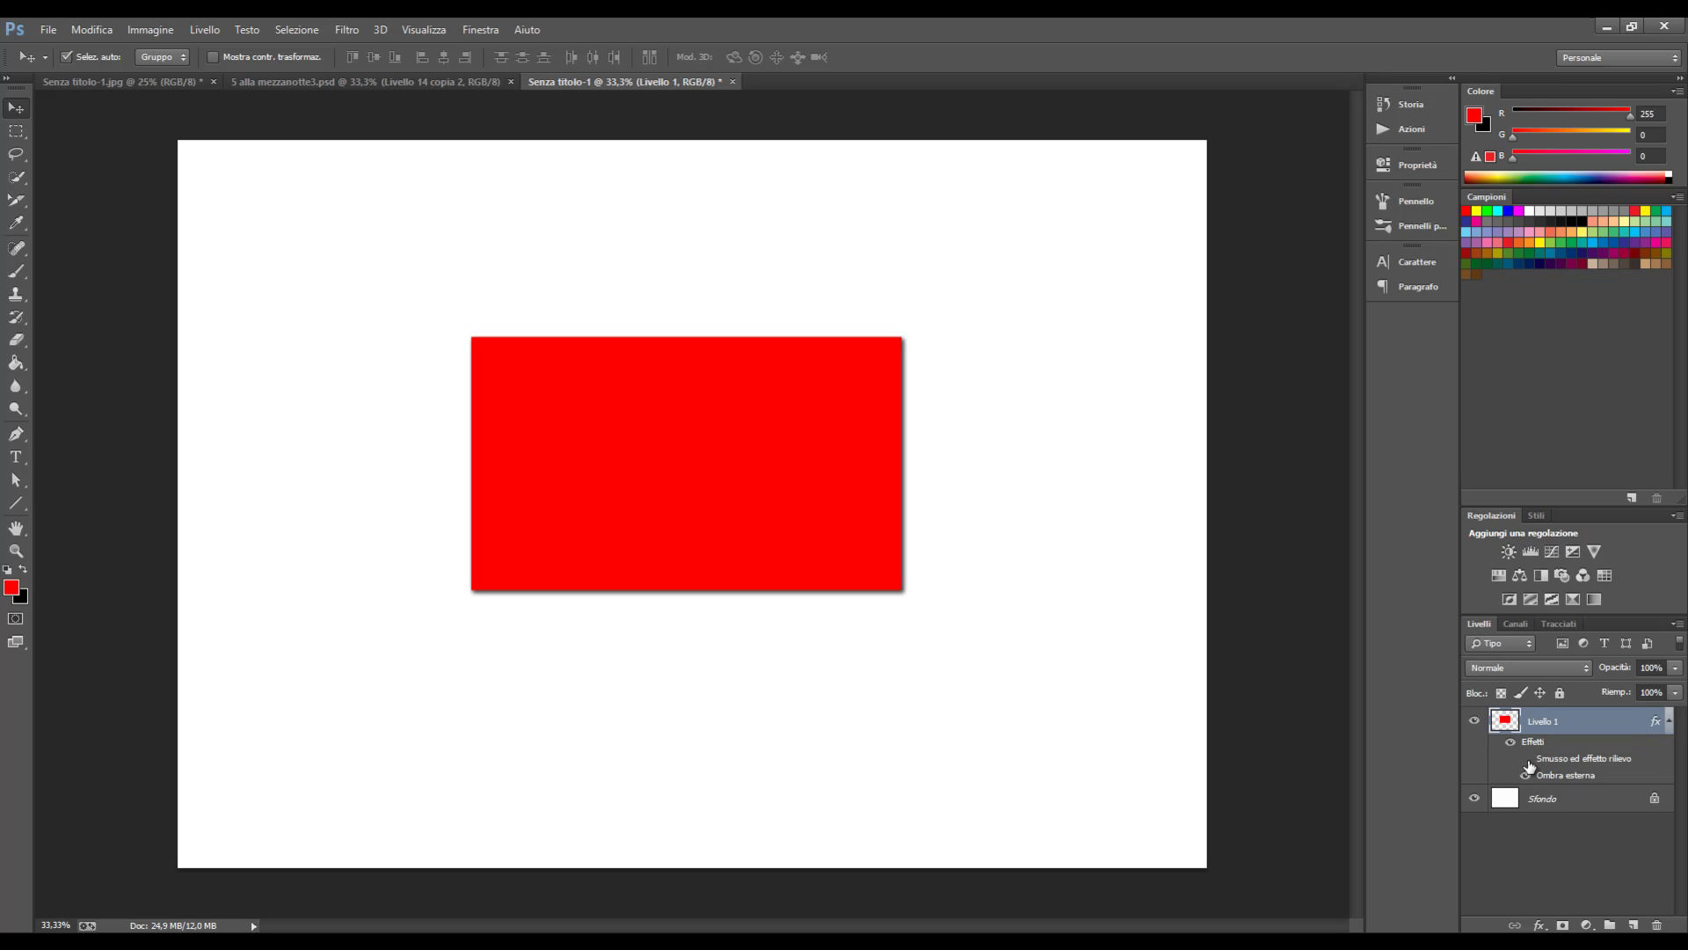
pyautogui.click(1527, 759)
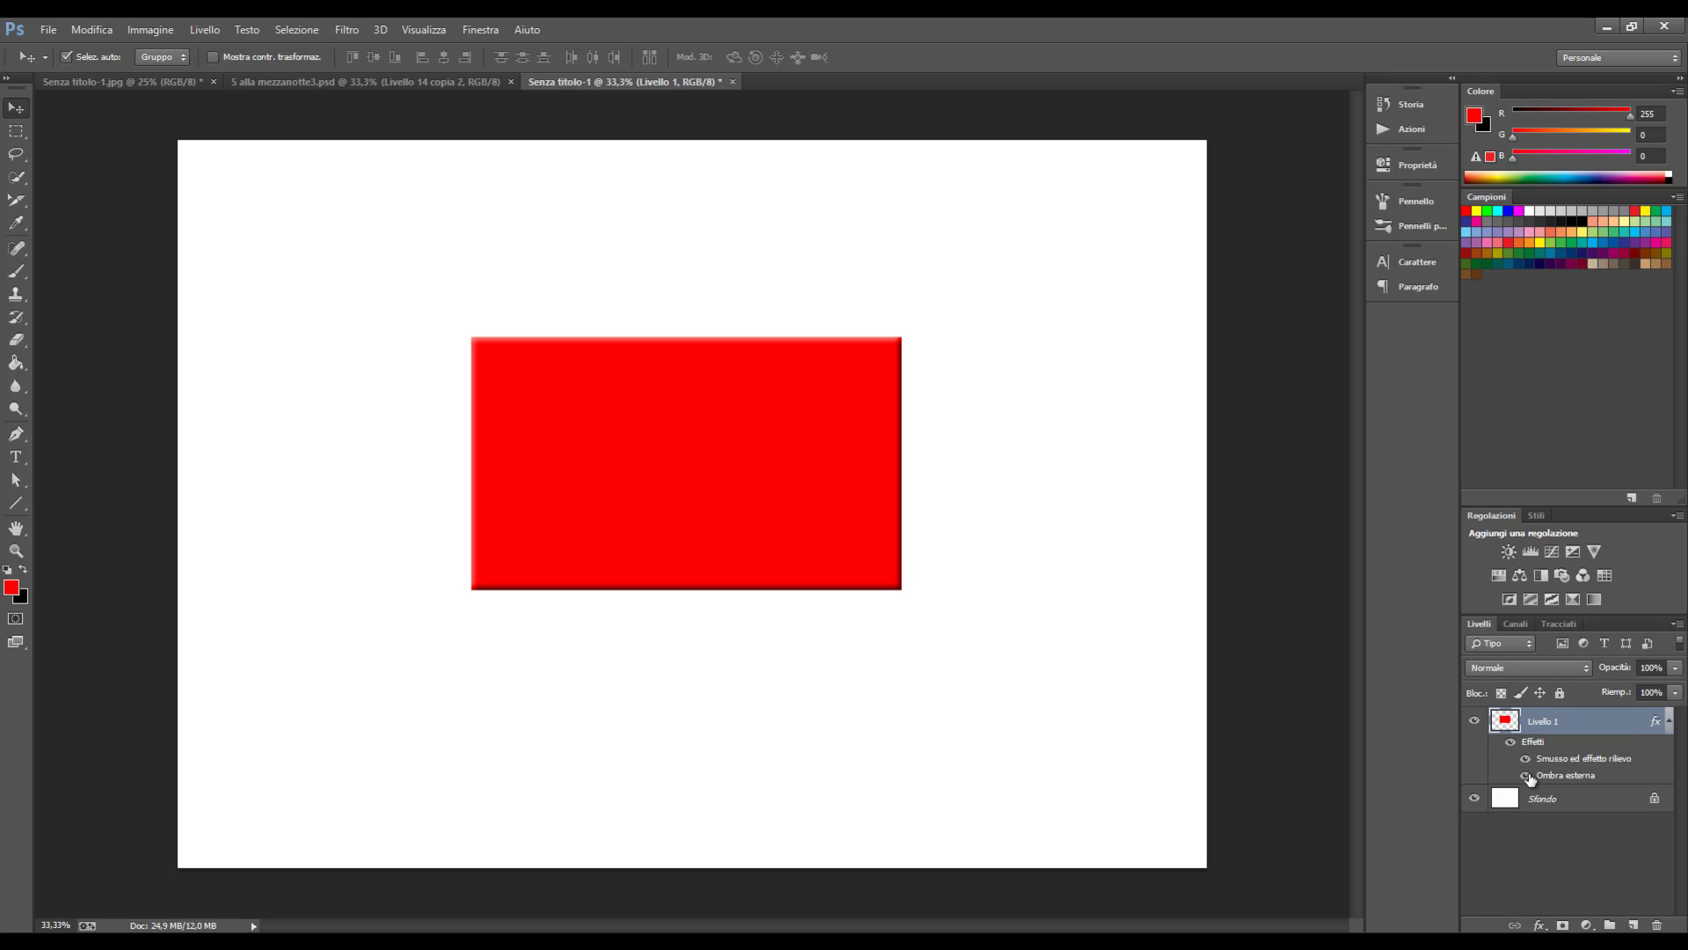
pyautogui.click(1528, 775)
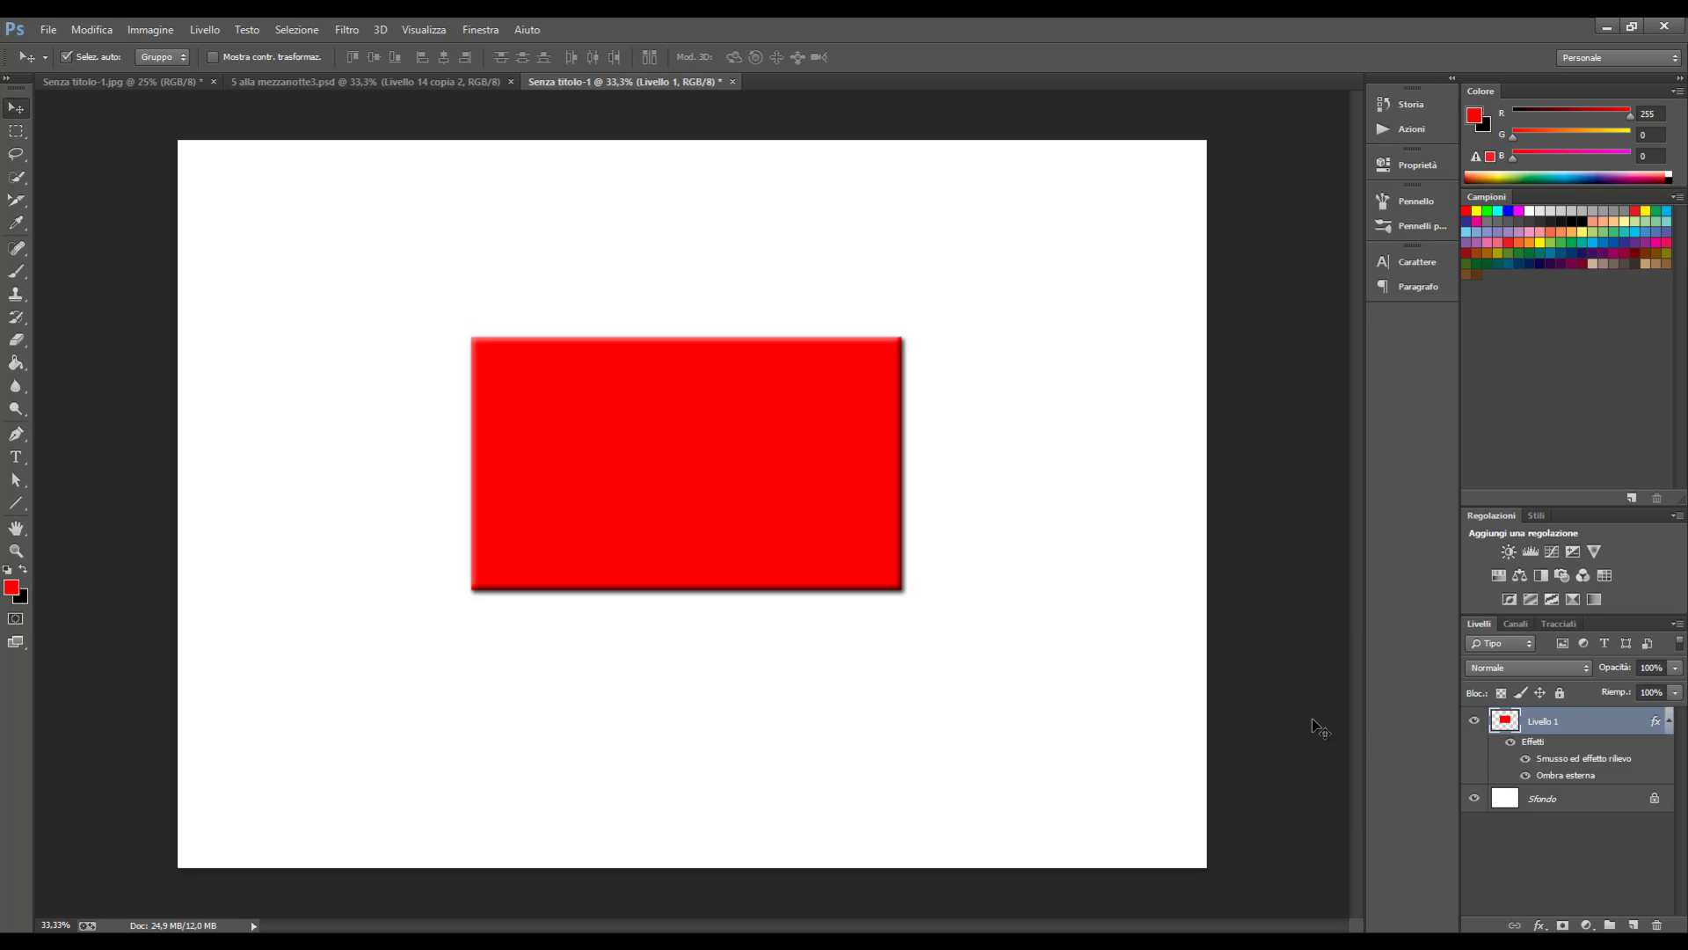
pyautogui.moveTo(733, 478); pyautogui.dragTo(716, 463)
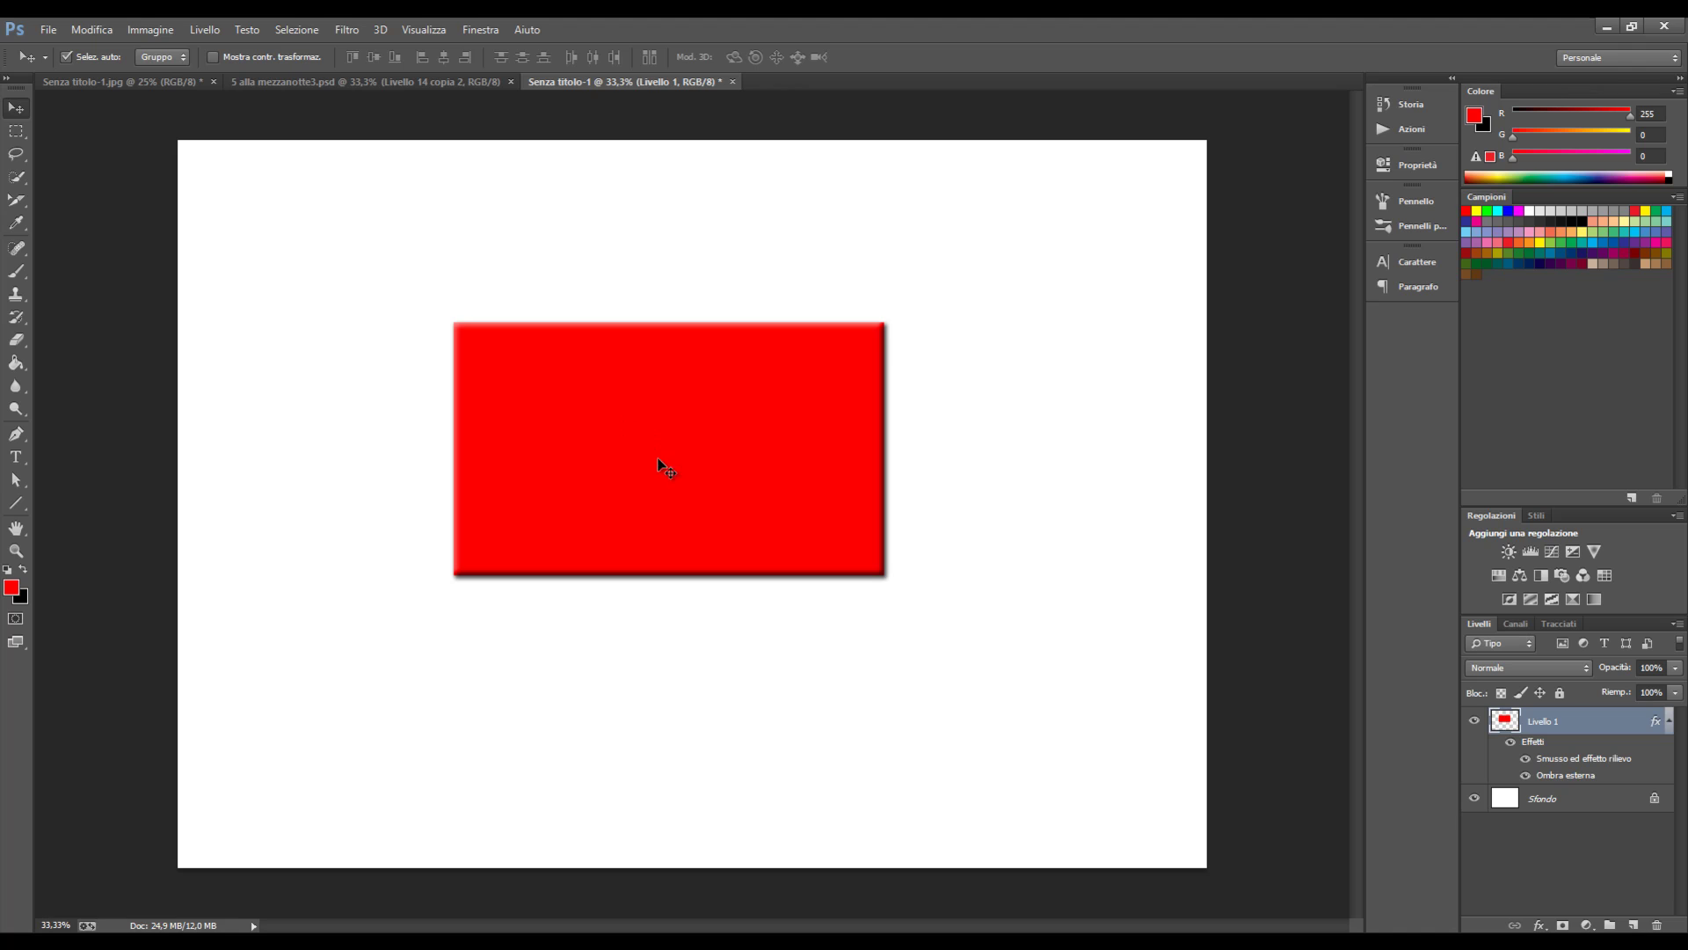
pyautogui.moveTo(657, 465)
pyautogui.mouseDown()
pyautogui.moveTo(662, 376)
pyautogui.moveTo(698, 384)
pyautogui.moveTo(516, 440)
pyautogui.moveTo(416, 302)
pyautogui.moveTo(361, 290)
pyautogui.moveTo(922, 619)
pyautogui.moveTo(491, 352)
pyautogui.mouseUp()
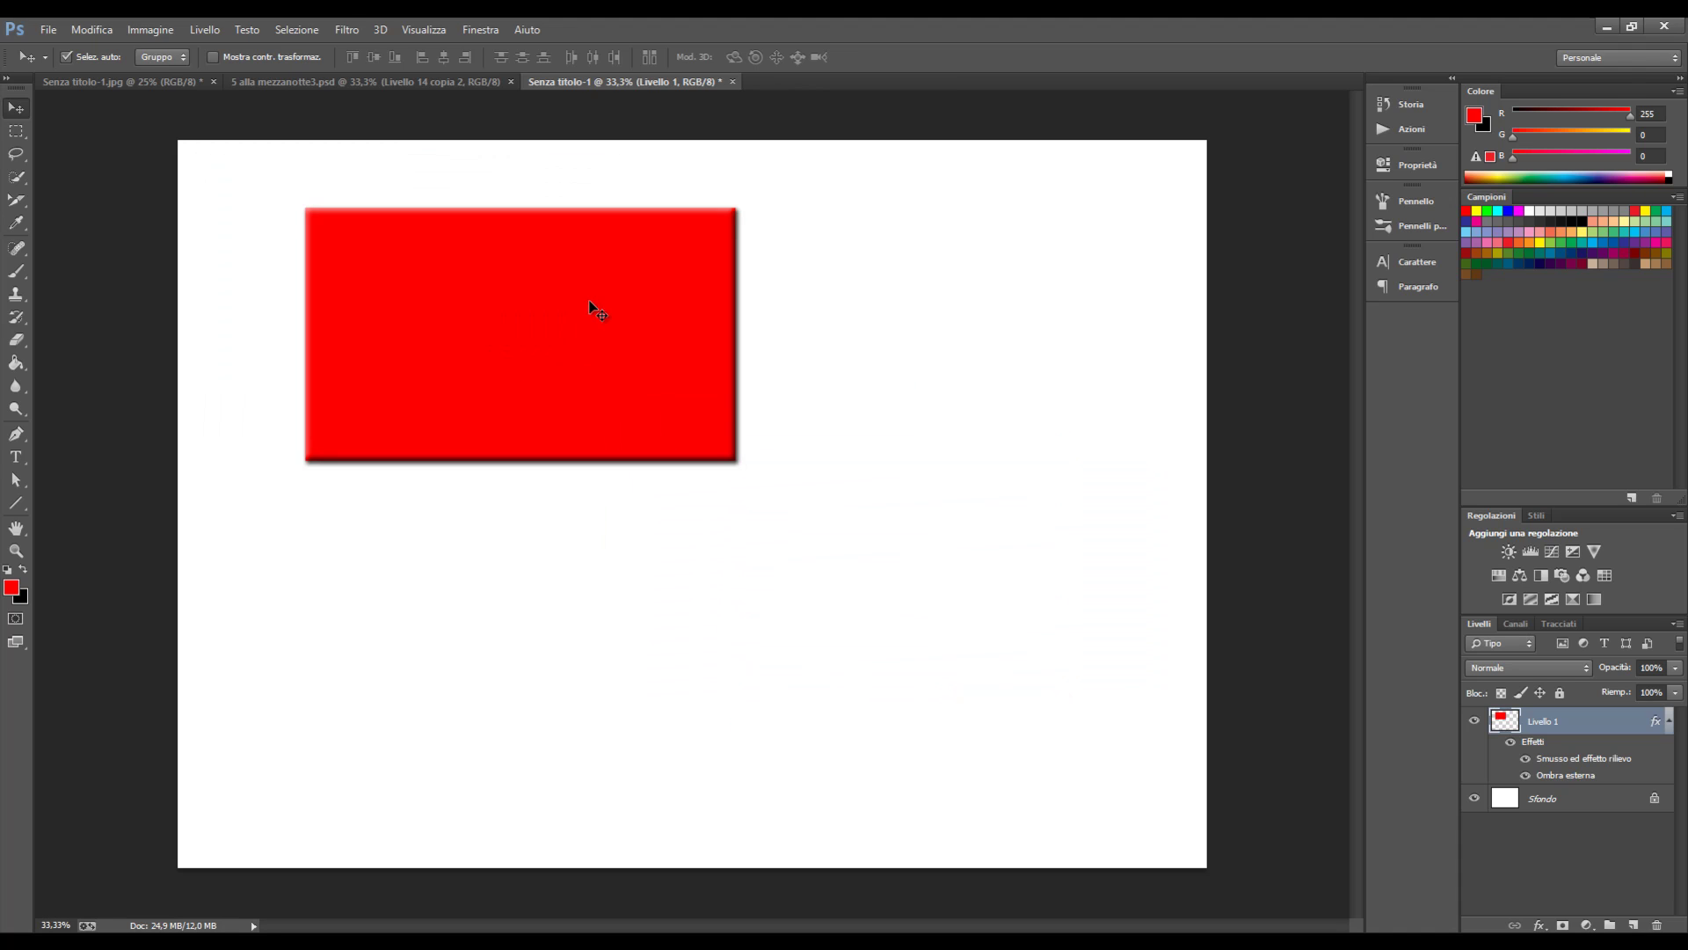
pyautogui.moveTo(634, 356); pyautogui.dragTo(844, 487)
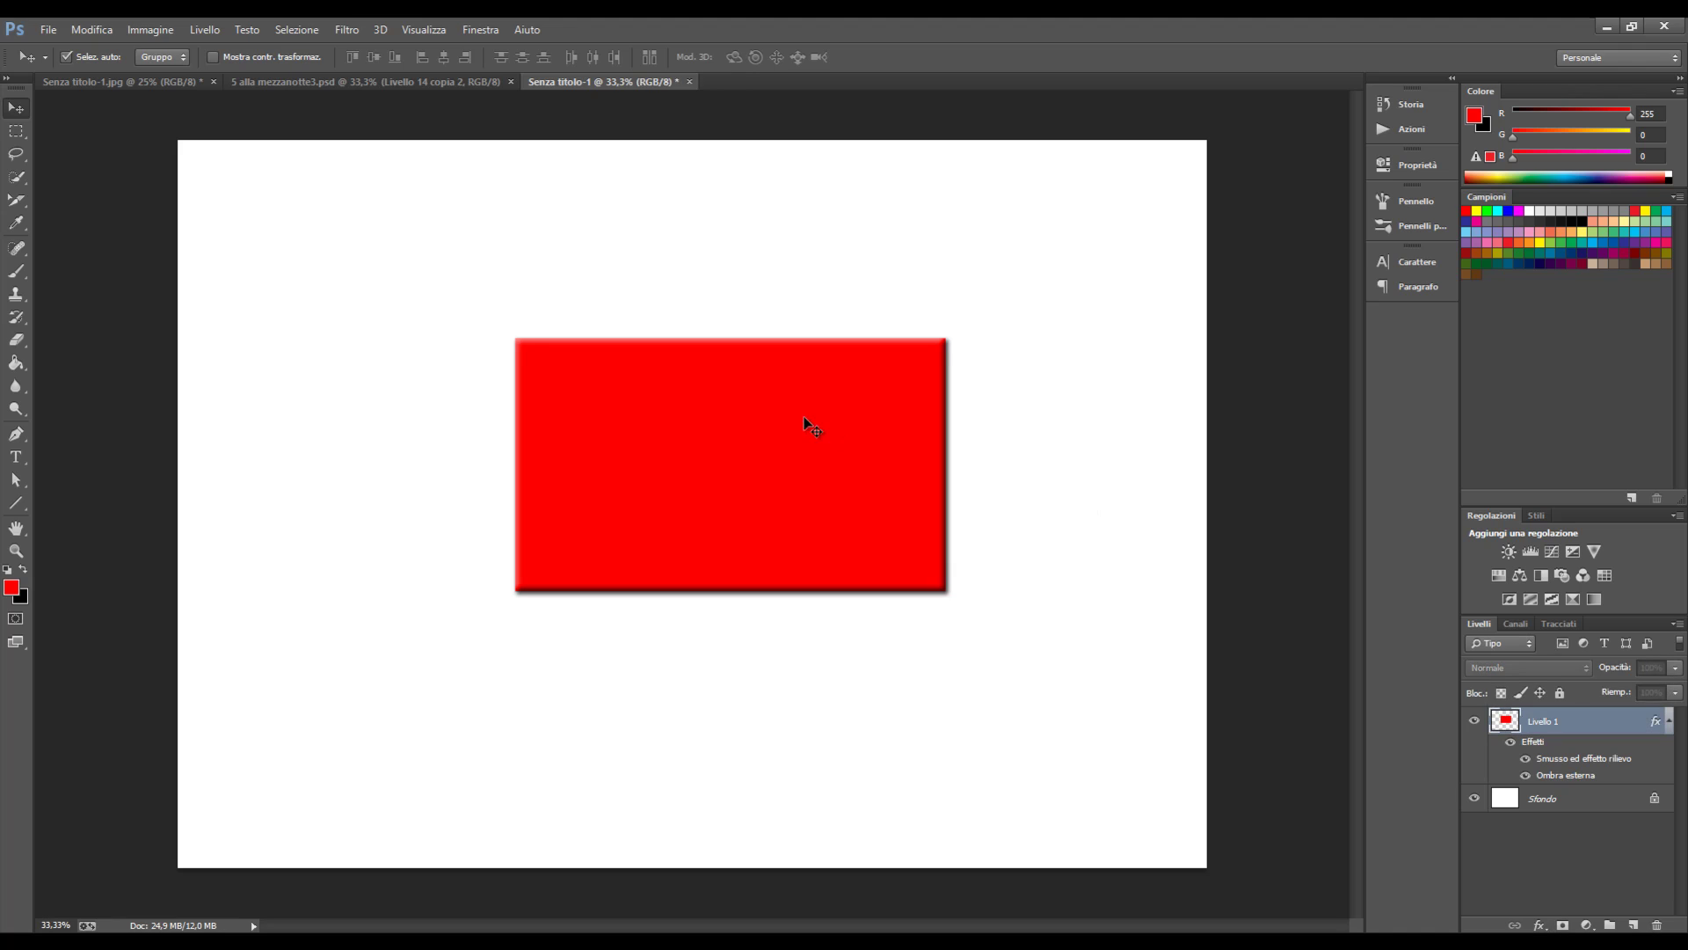
pyautogui.moveTo(806, 422); pyautogui.dragTo(683, 392)
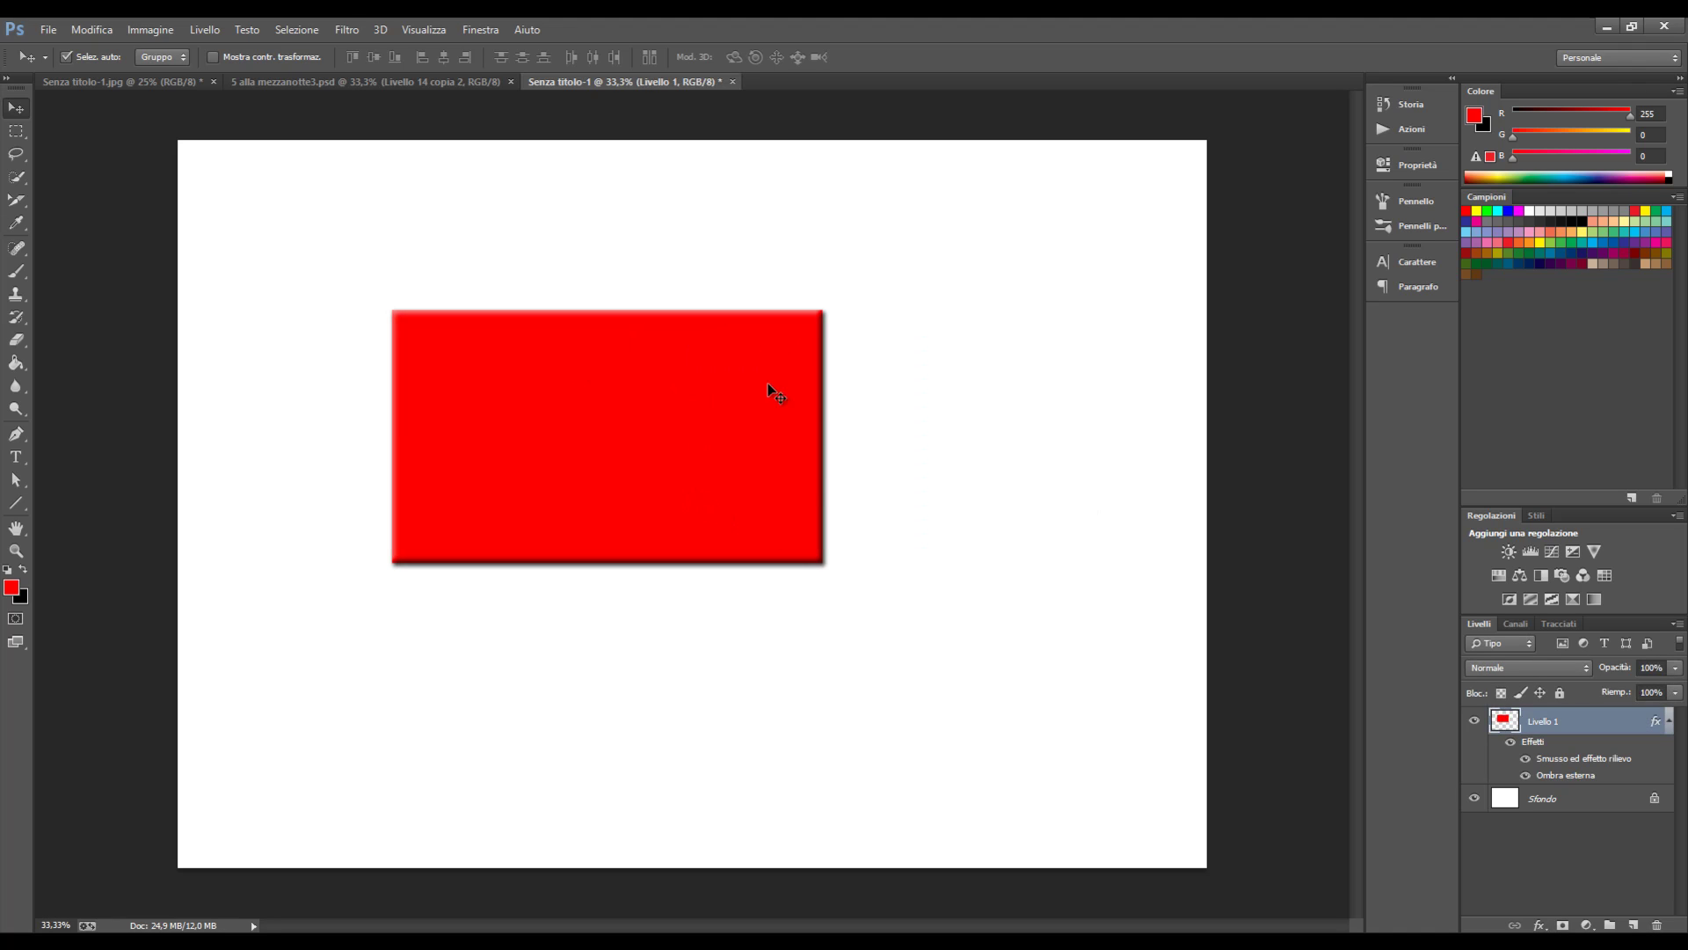
pyautogui.click(891, 417)
pyautogui.click(734, 411)
# Step: Toggle automatic layer selection and drag the red rectangle down and right toward the canvas centre
pyautogui.click(68, 60)
pyautogui.click(1586, 810)
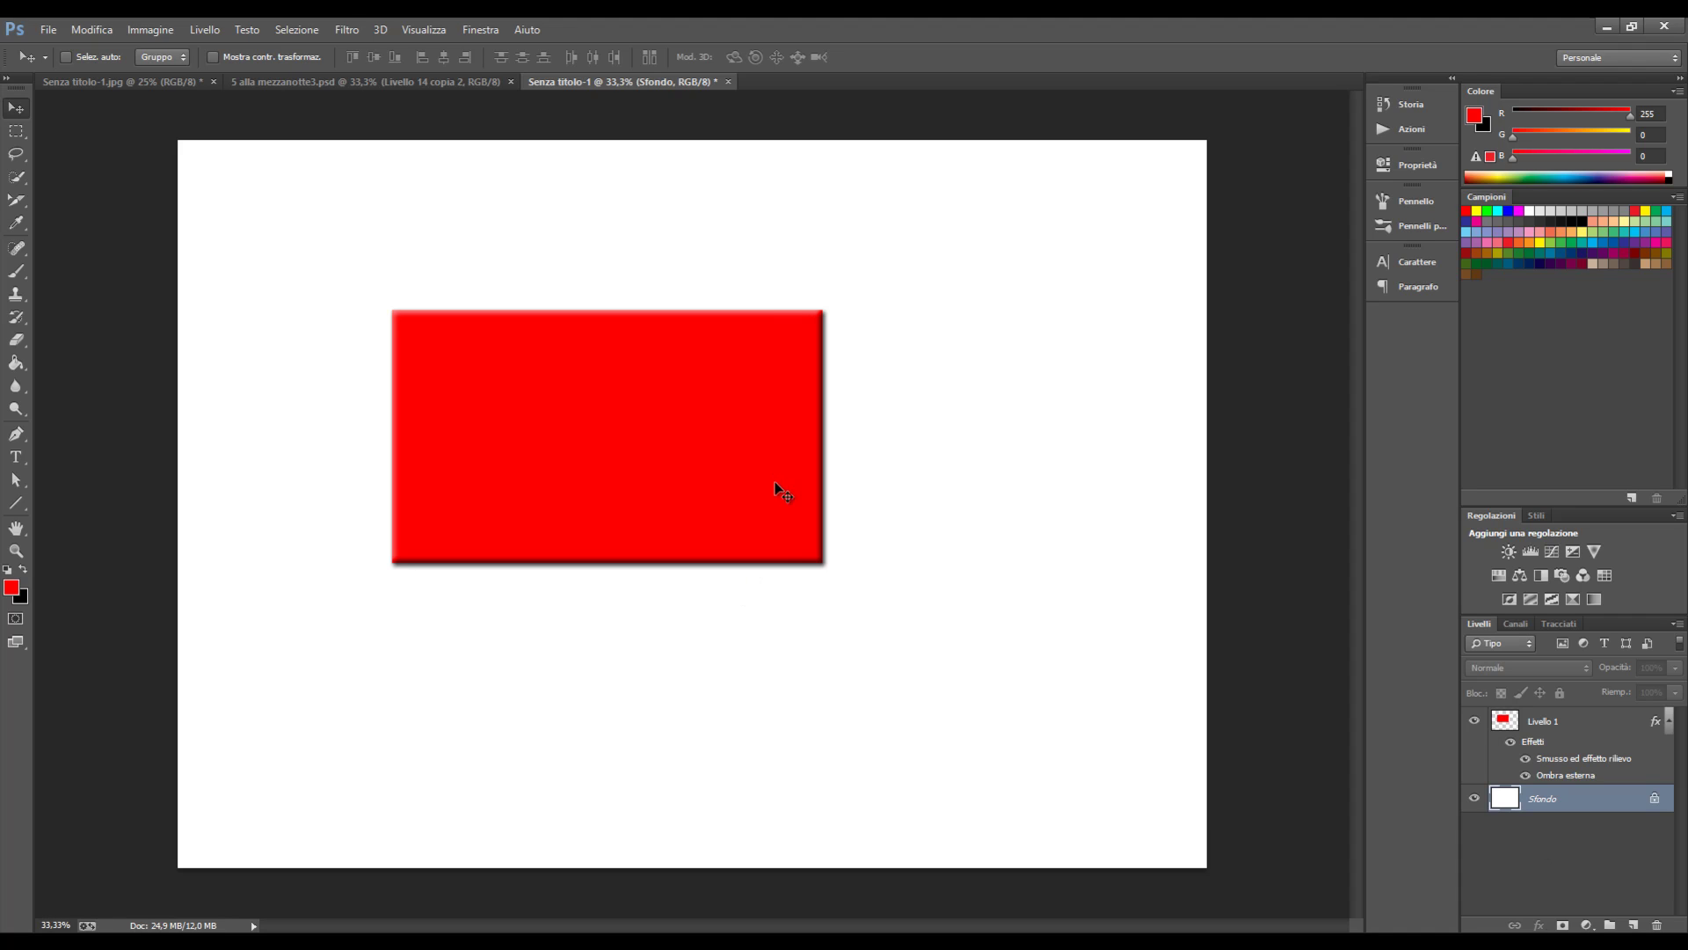
pyautogui.click(65, 57)
pyautogui.moveTo(628, 493); pyautogui.dragTo(739, 533)
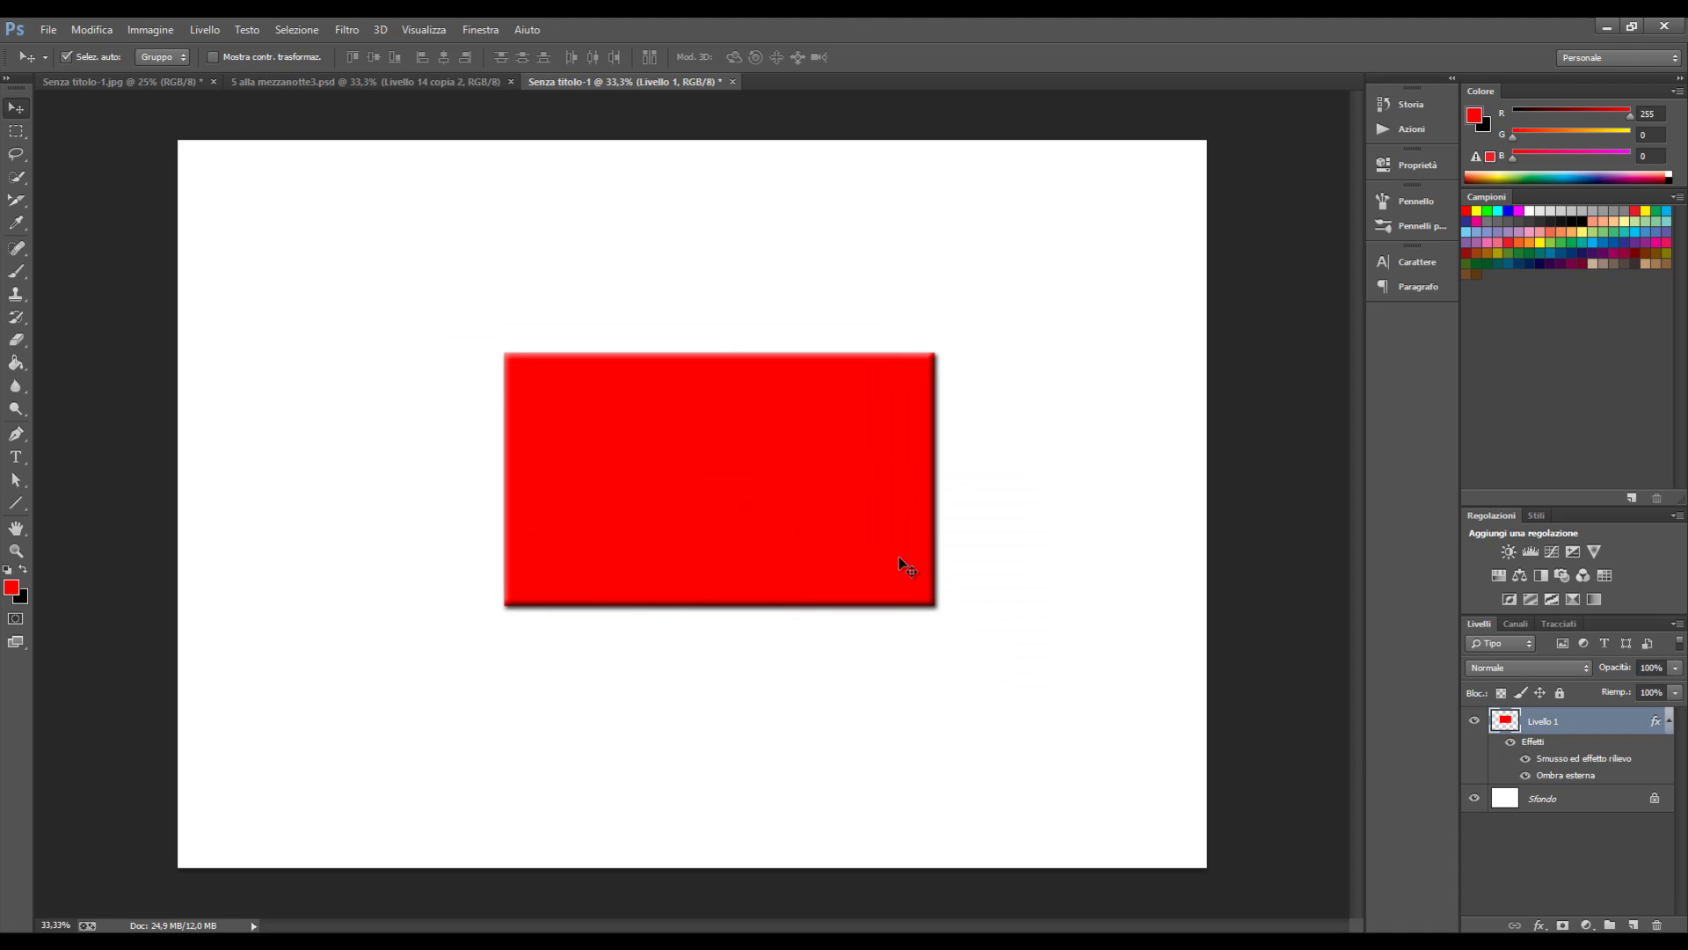
pyautogui.moveTo(899, 555); pyautogui.dragTo(825, 482)
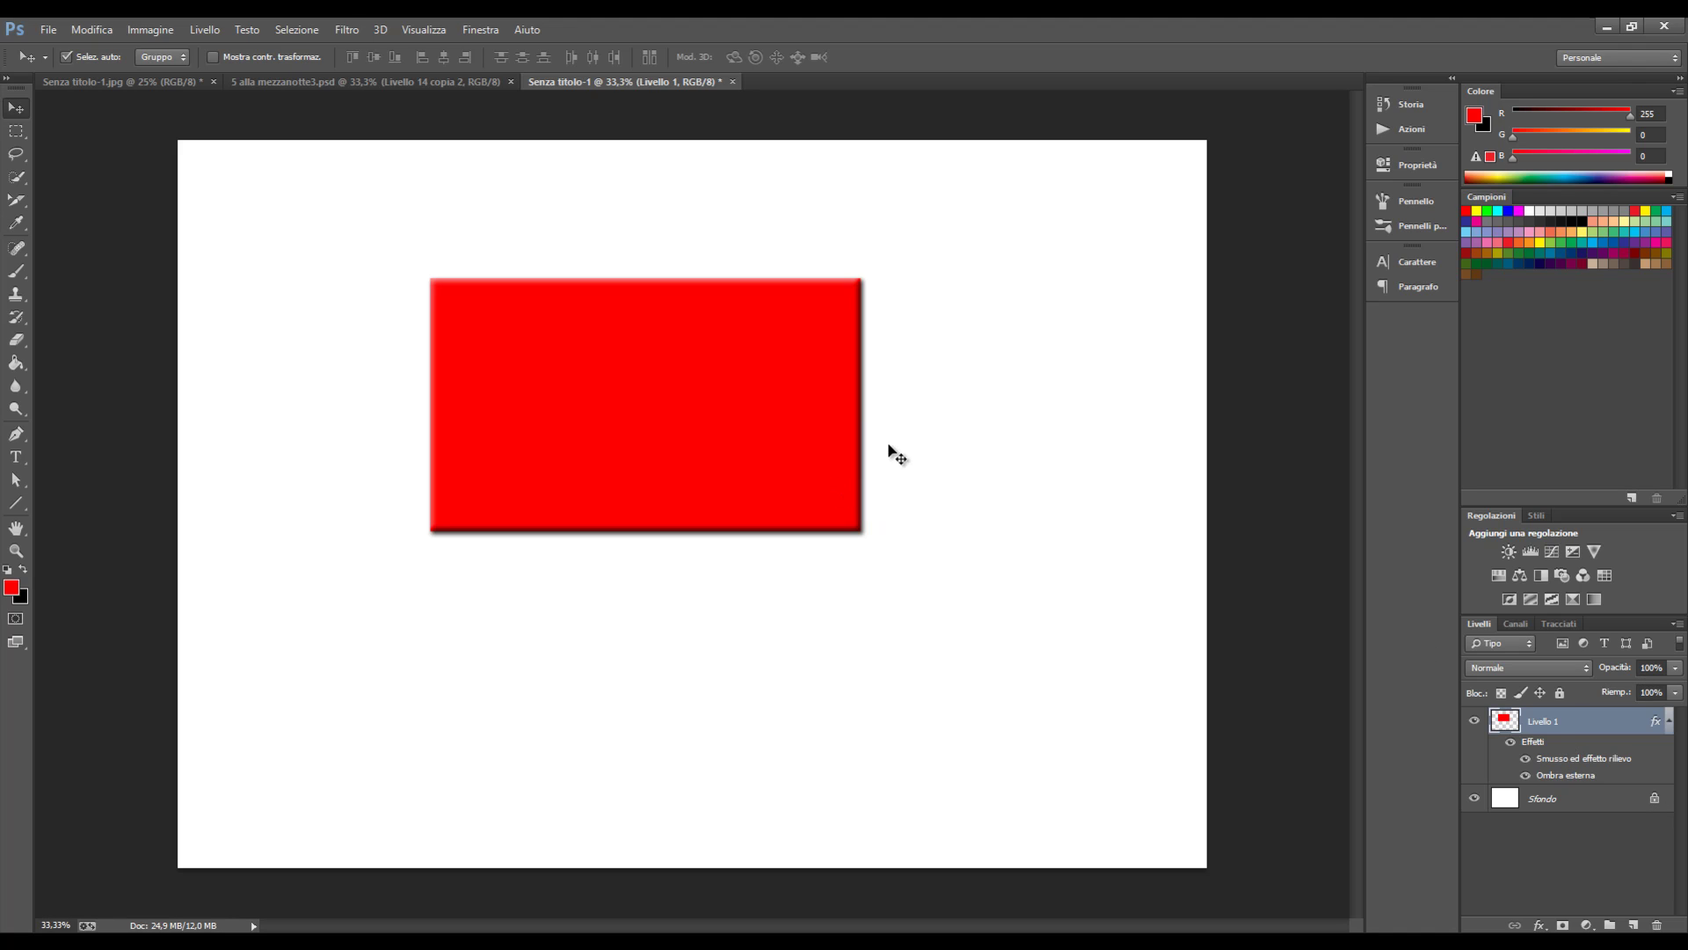
pyautogui.moveTo(648, 403); pyautogui.dragTo(625, 419)
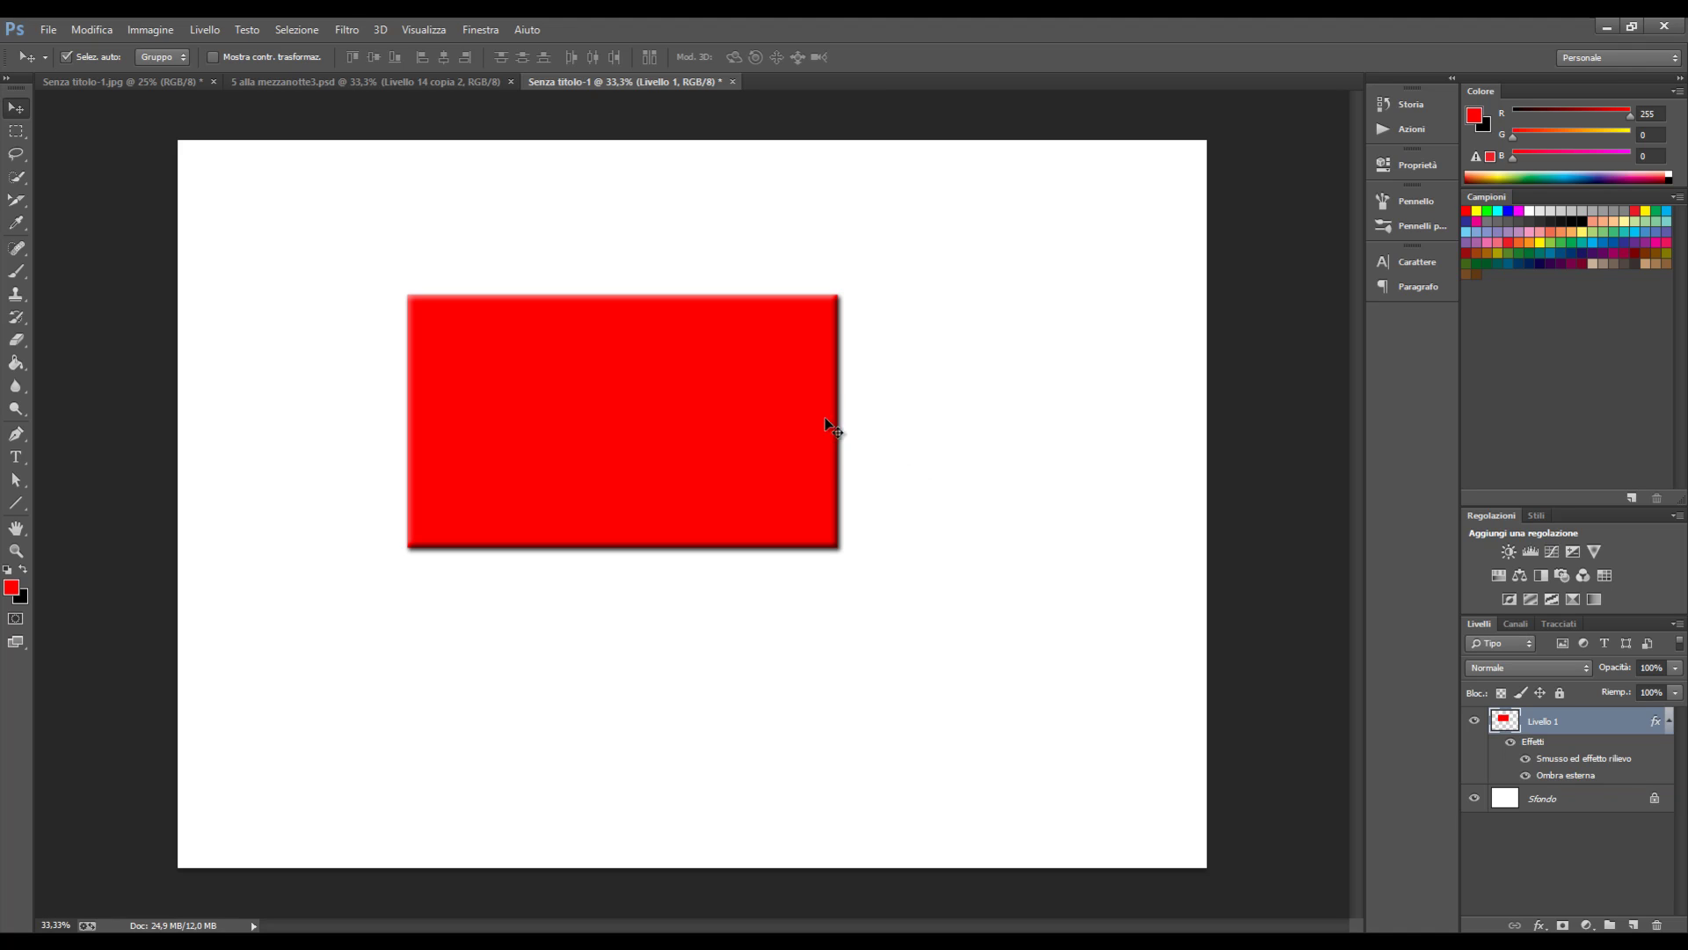
pyautogui.moveTo(794, 398); pyautogui.dragTo(835, 498)
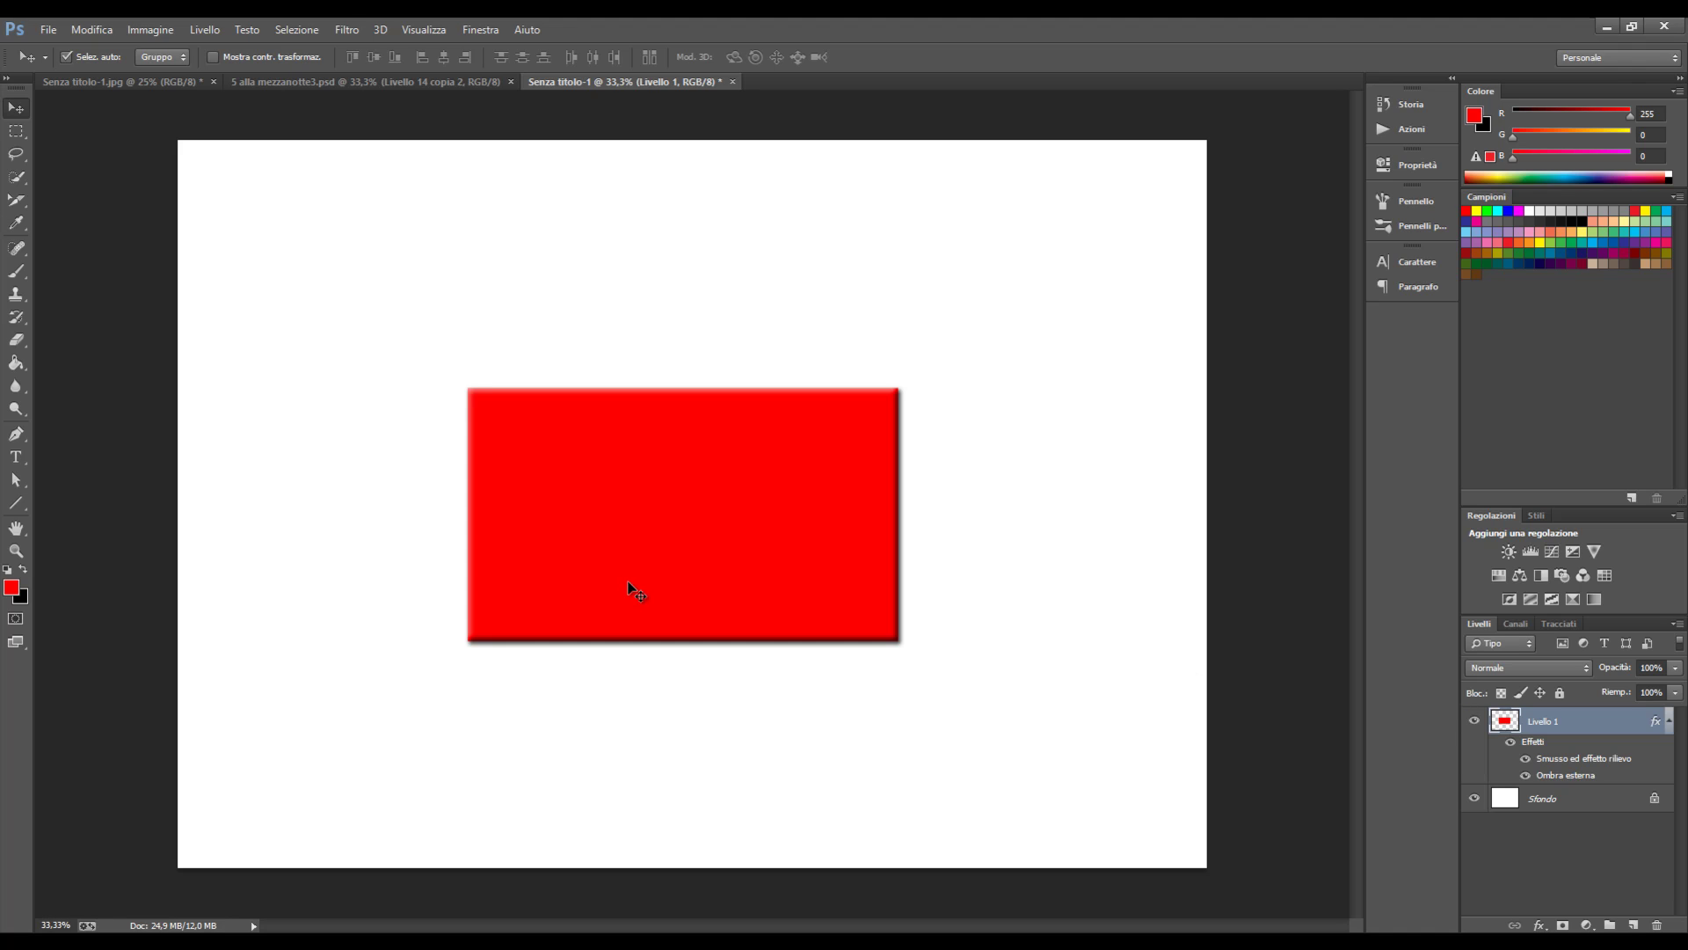
# Step: Free-transform scale the red rectangle from its top-right corner until it is slightly narrower and taller
pyautogui.hotkey('ctrl', 't')
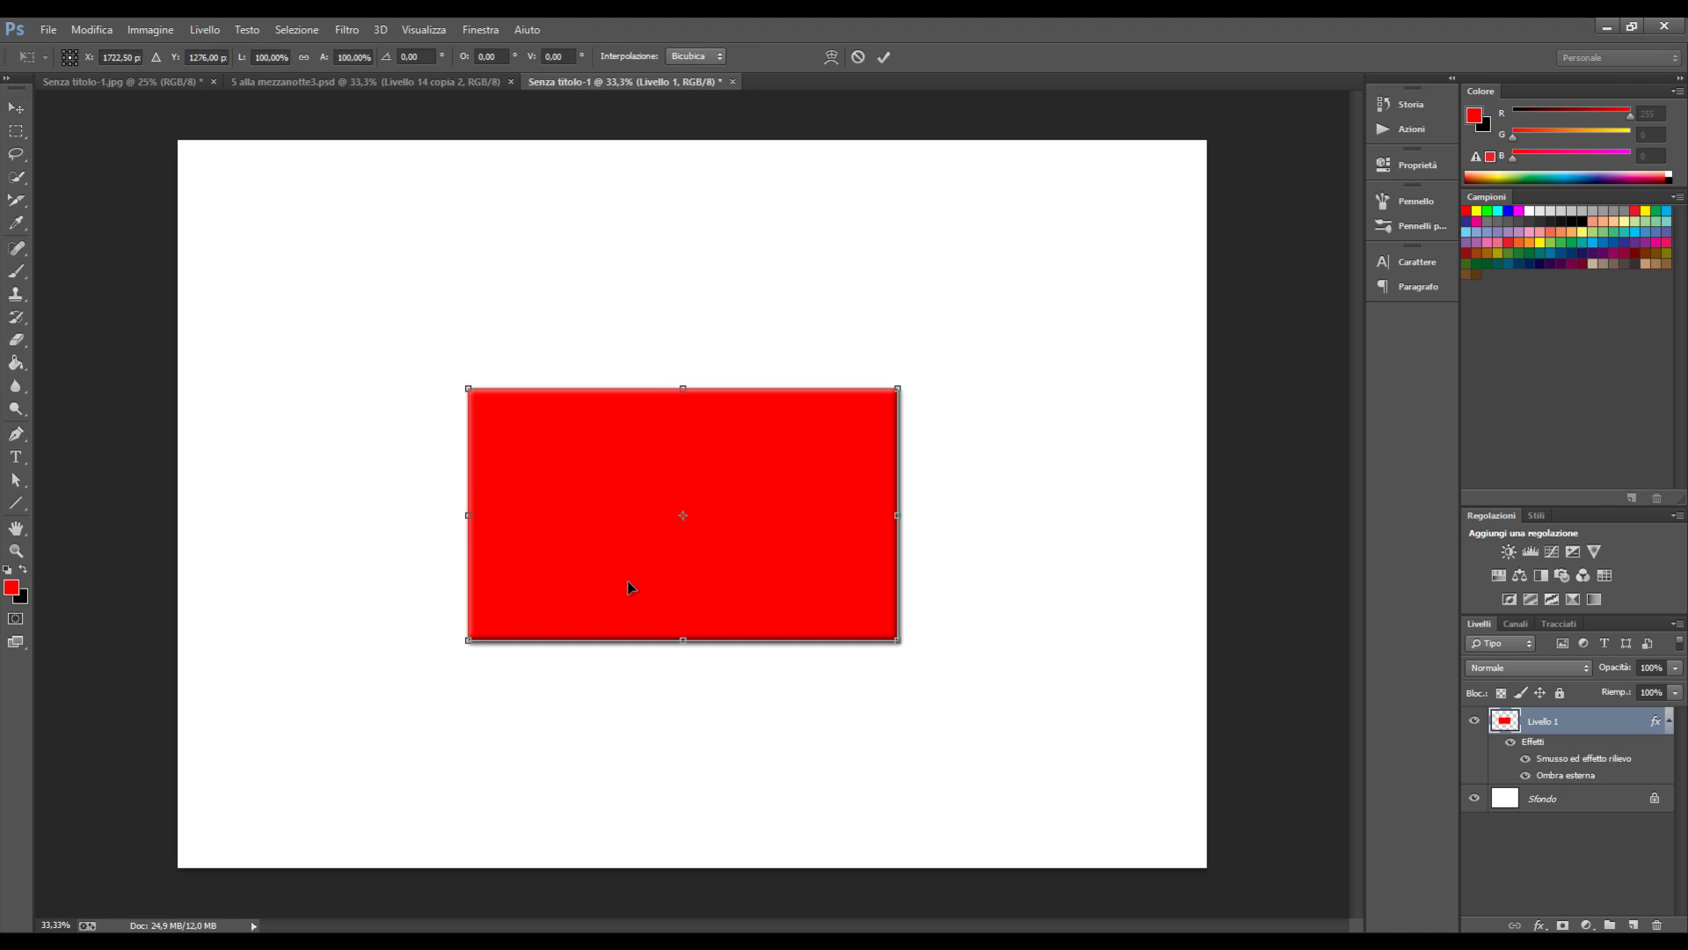
pyautogui.rightClick(807, 490)
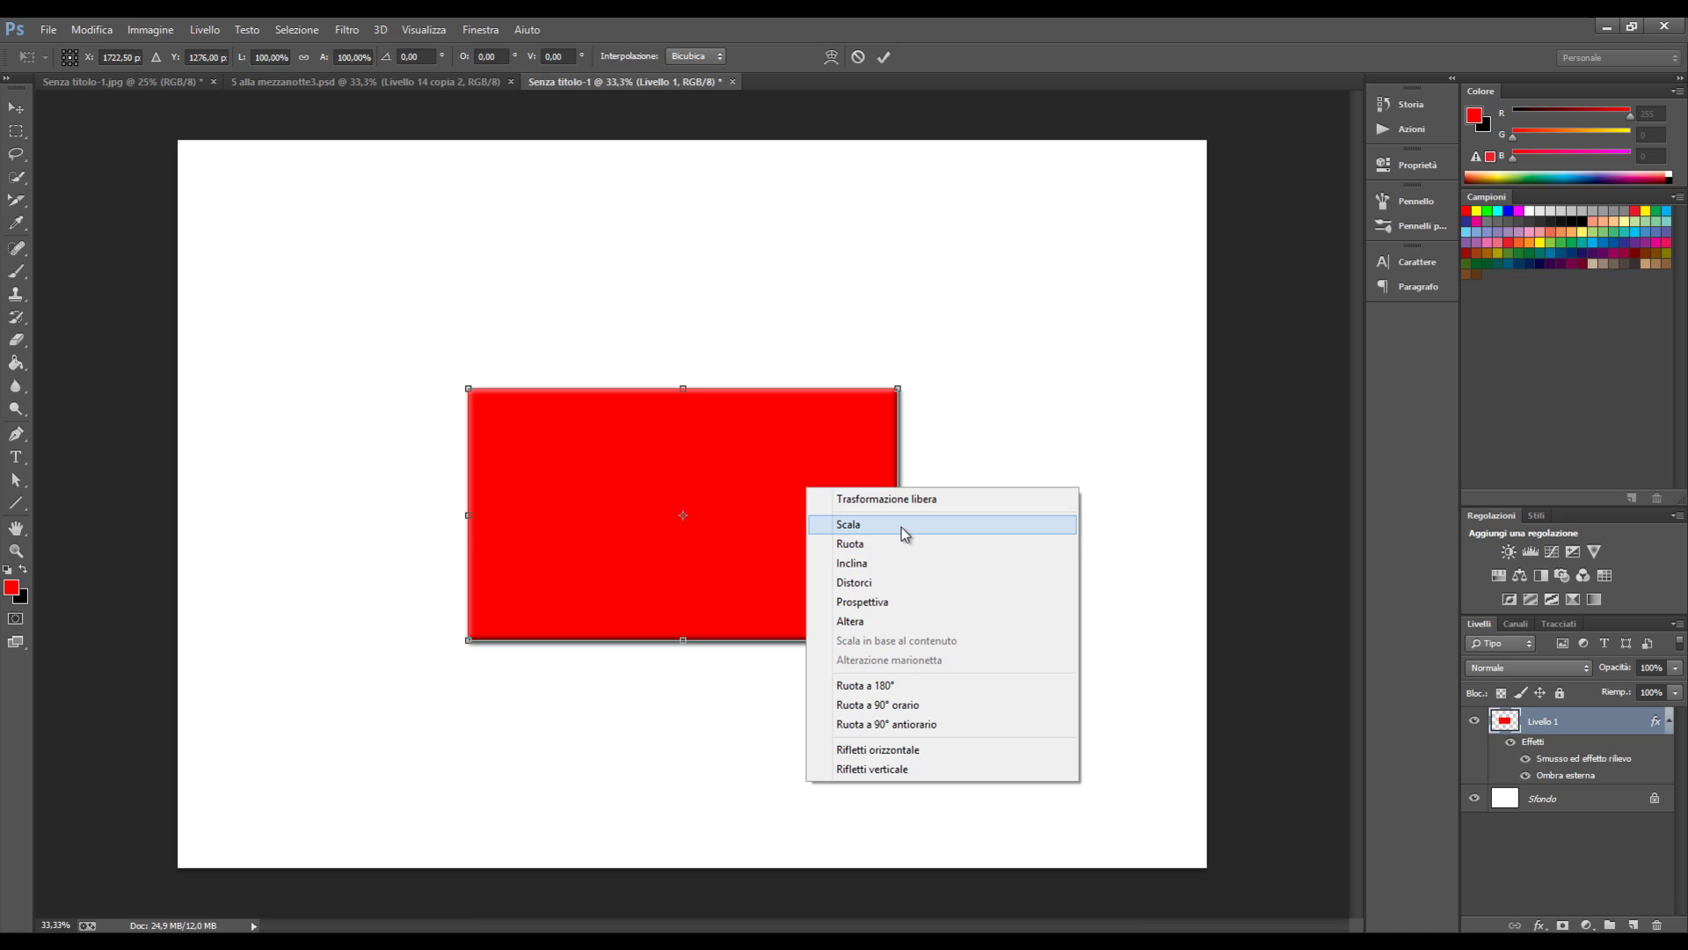
pyautogui.click(858, 399)
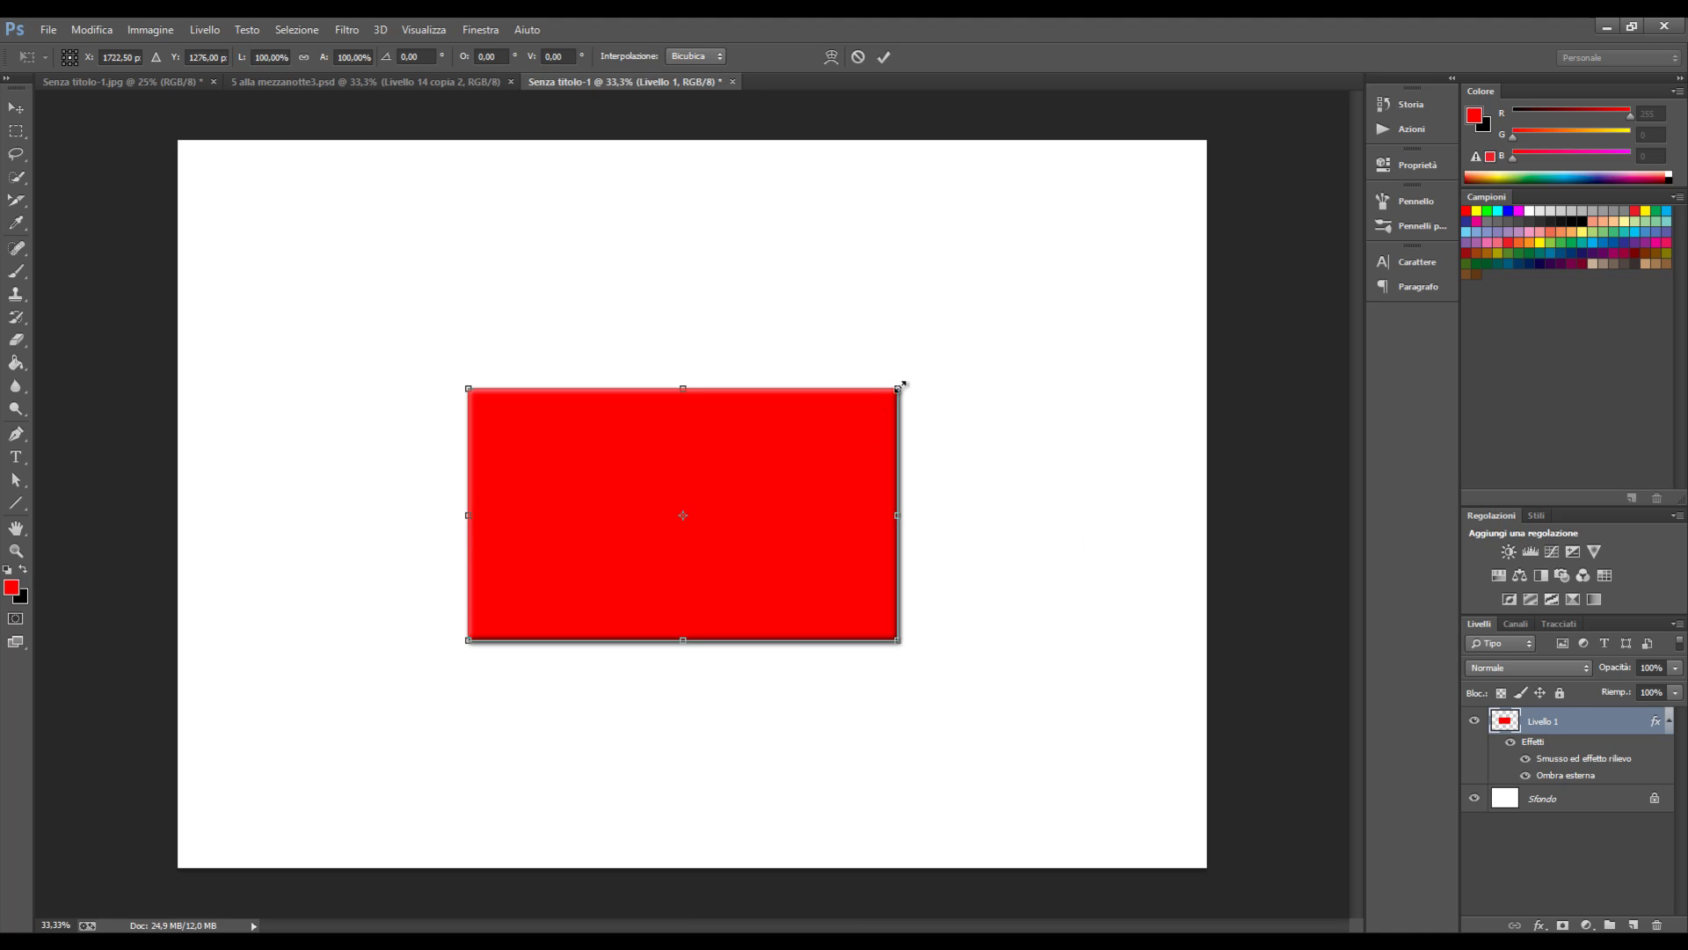
pyautogui.moveTo(903, 384); pyautogui.dragTo(866, 414)
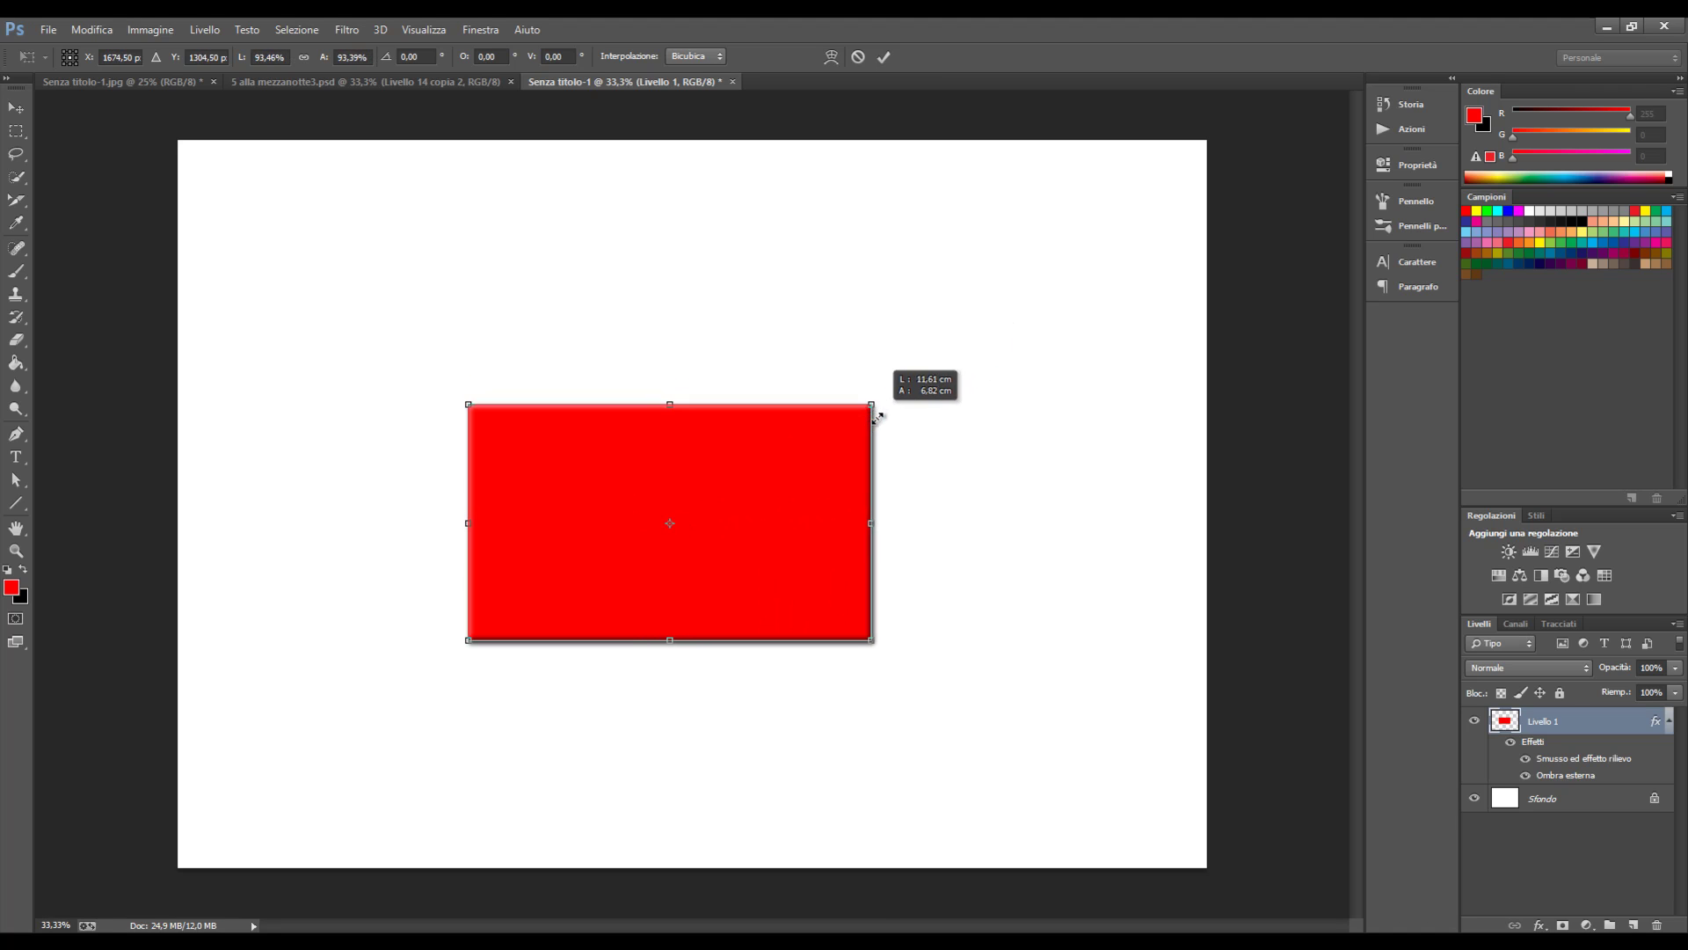
pyautogui.moveTo(866, 414)
pyautogui.mouseDown()
pyautogui.moveTo(827, 472)
pyautogui.moveTo(955, 327)
pyautogui.mouseUp()
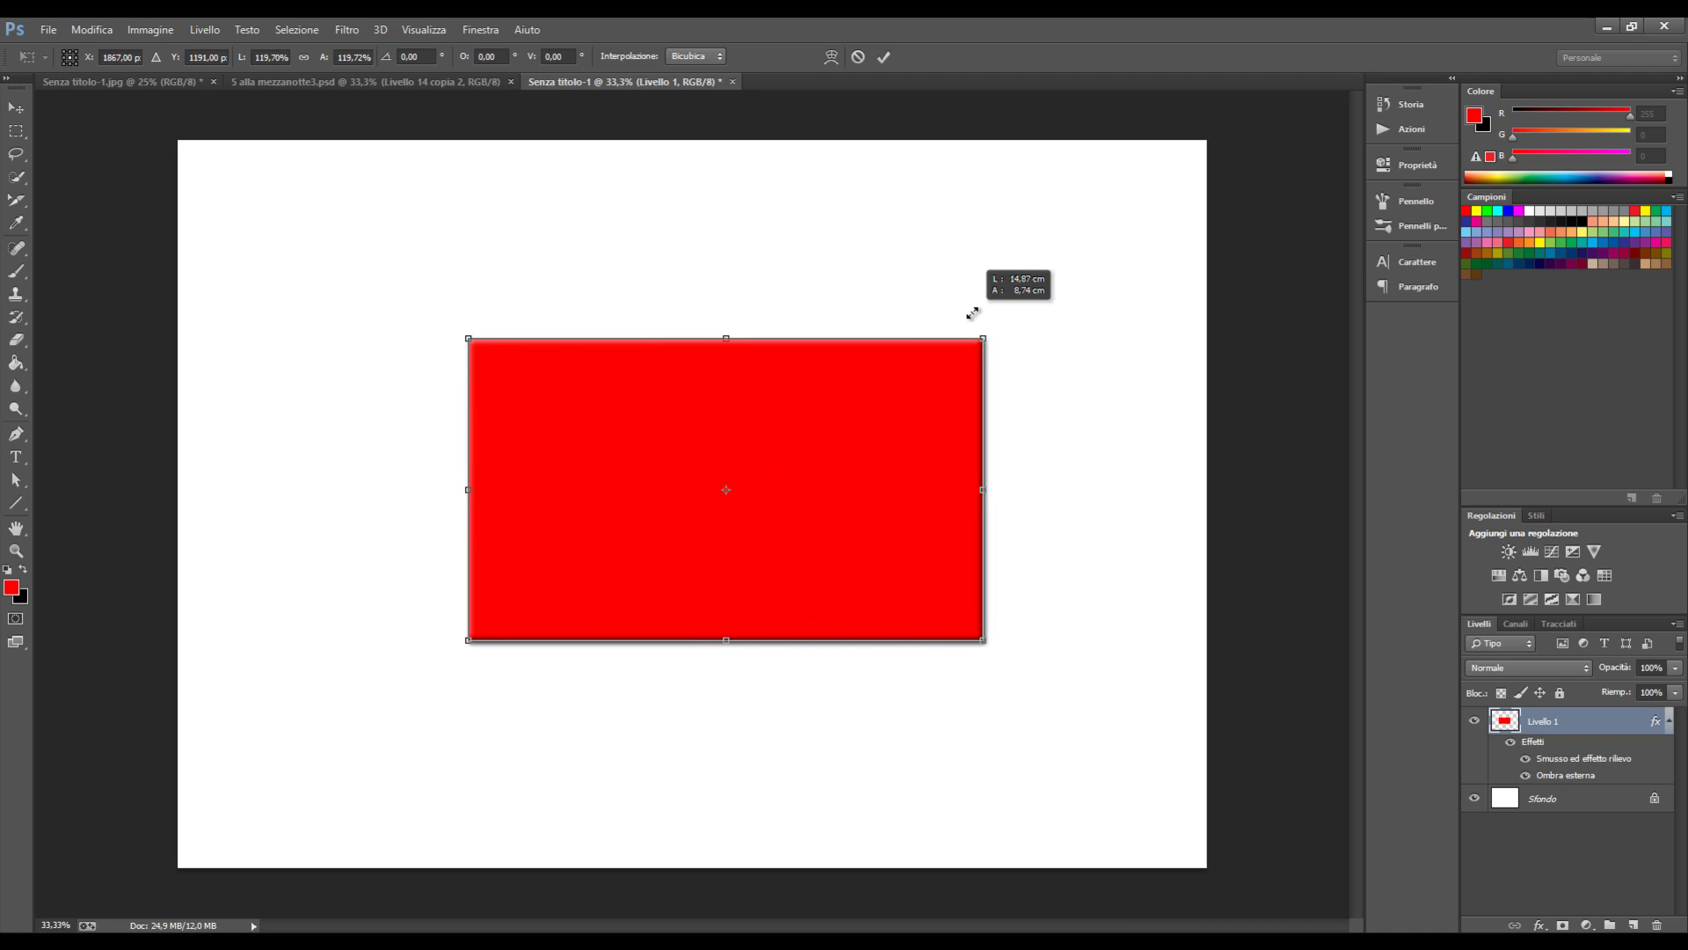
pyautogui.moveTo(954, 328)
pyautogui.mouseDown()
pyautogui.moveTo(972, 313)
pyautogui.moveTo(712, 246)
pyautogui.mouseUp()
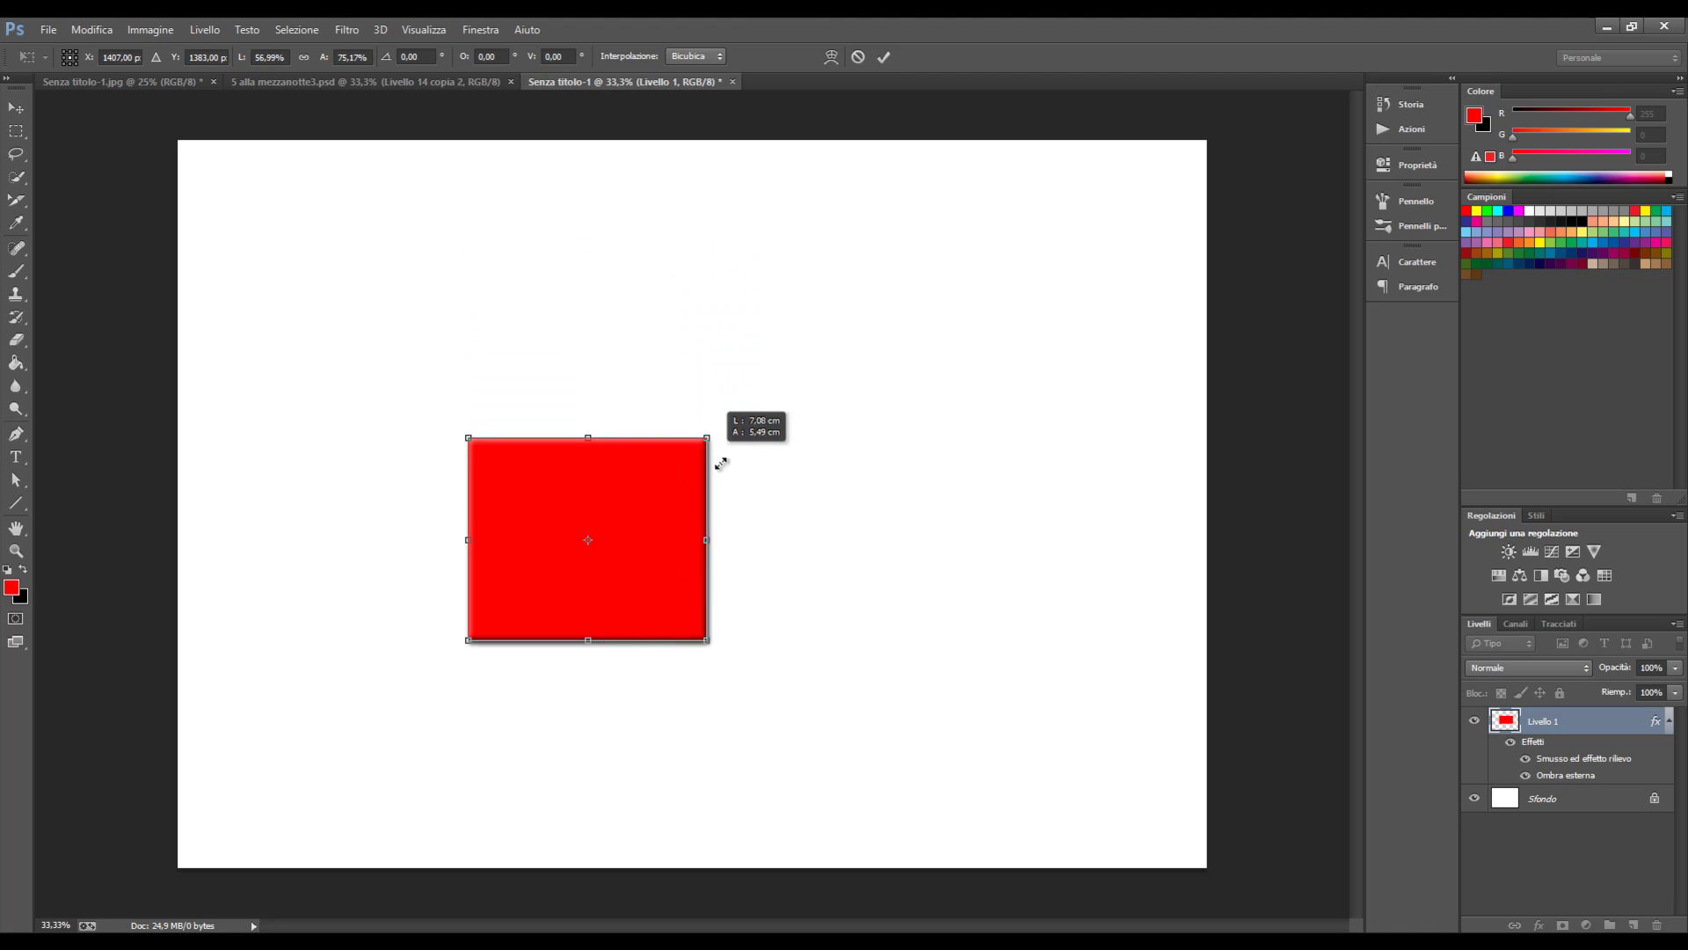
pyautogui.moveTo(713, 246); pyautogui.dragTo(887, 332)
pyautogui.rightClick(866, 359)
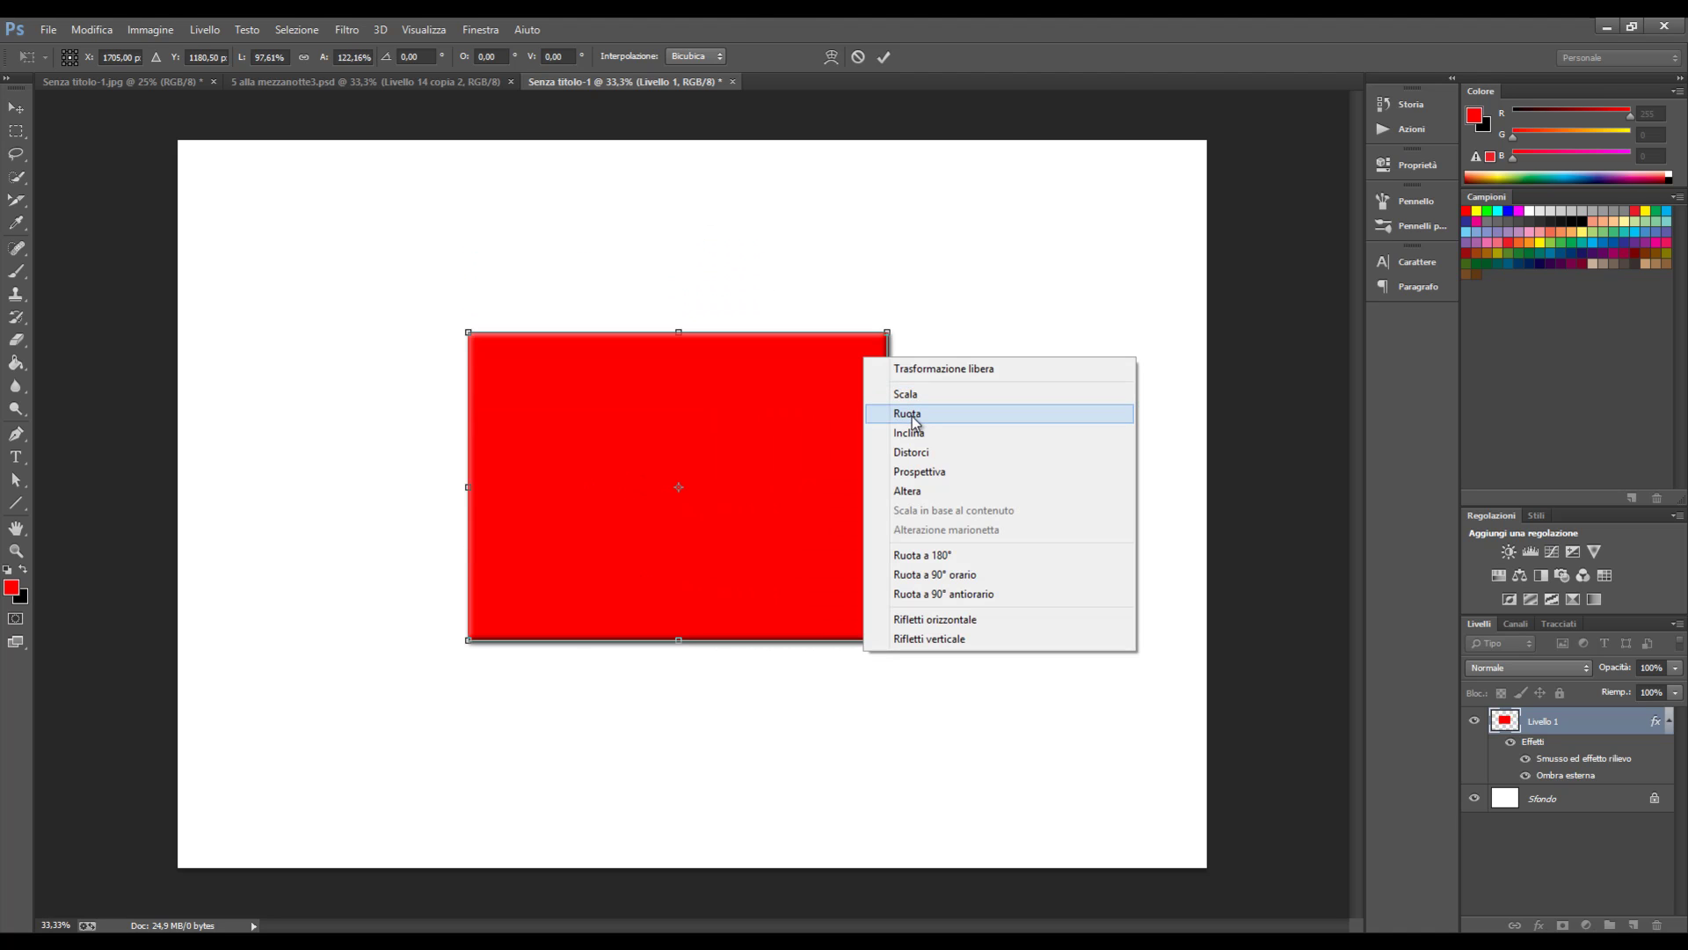
# Step: Try rotating the rectangle about 15 degrees counterclockwise, then undo the rotation
pyautogui.click(912, 421)
pyautogui.moveTo(901, 324)
pyautogui.mouseDown()
pyautogui.moveTo(905, 656)
pyautogui.moveTo(946, 211)
pyautogui.moveTo(919, 290)
pyautogui.mouseUp()
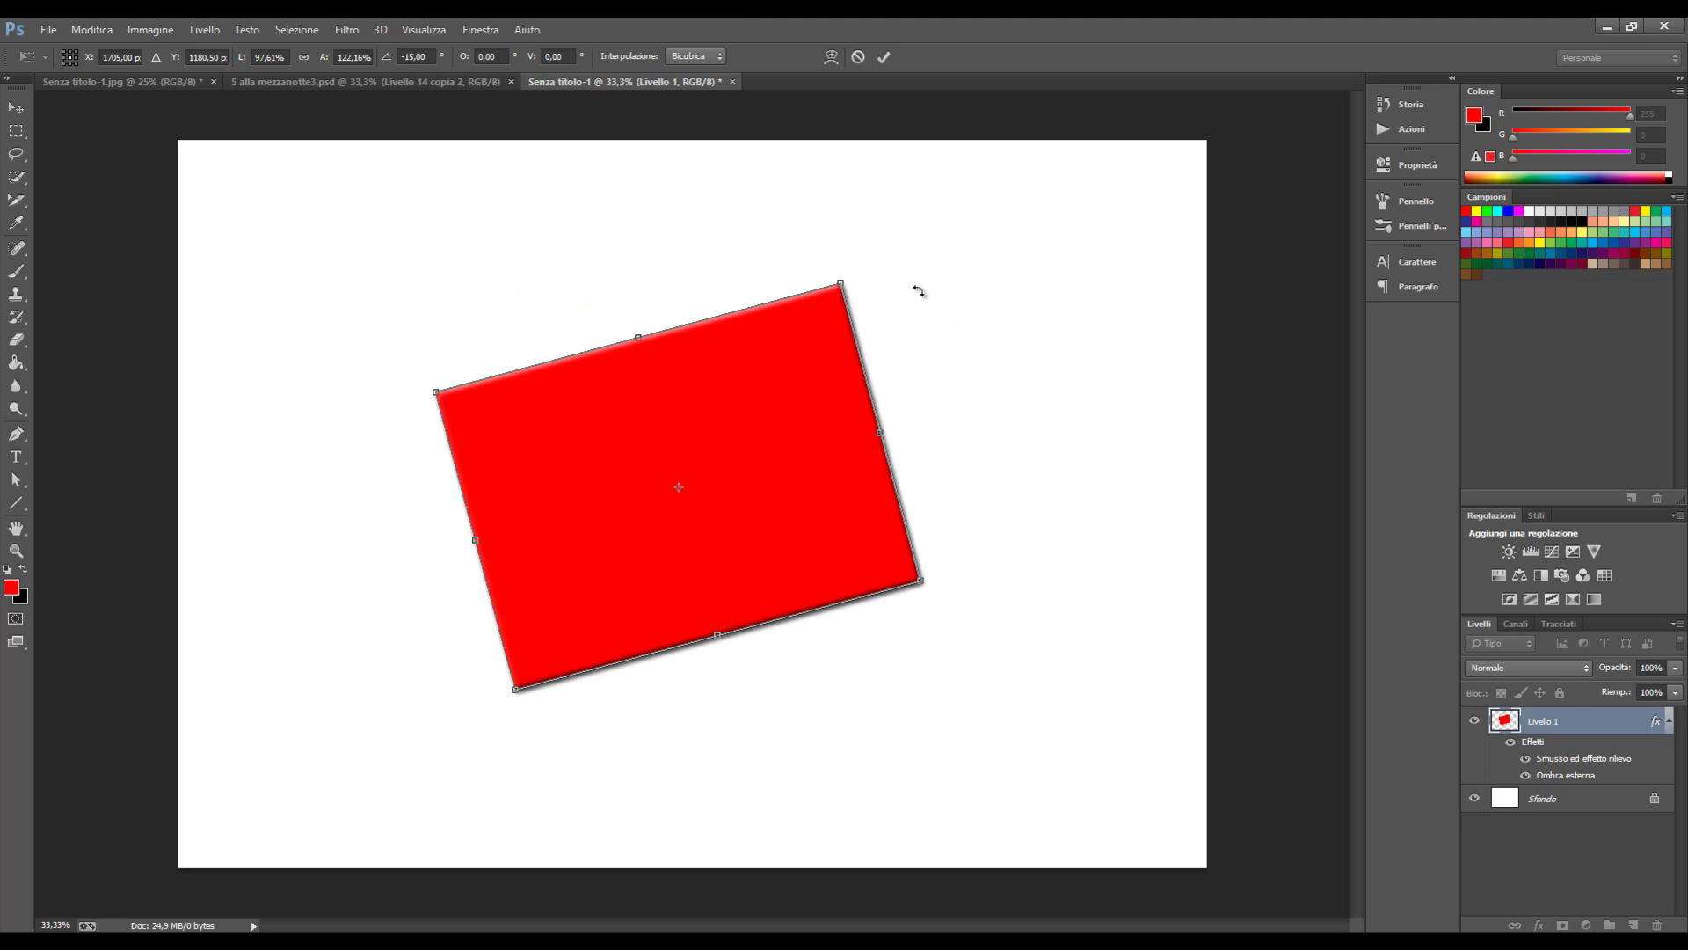
pyautogui.hotkey('ctrl', 'z')
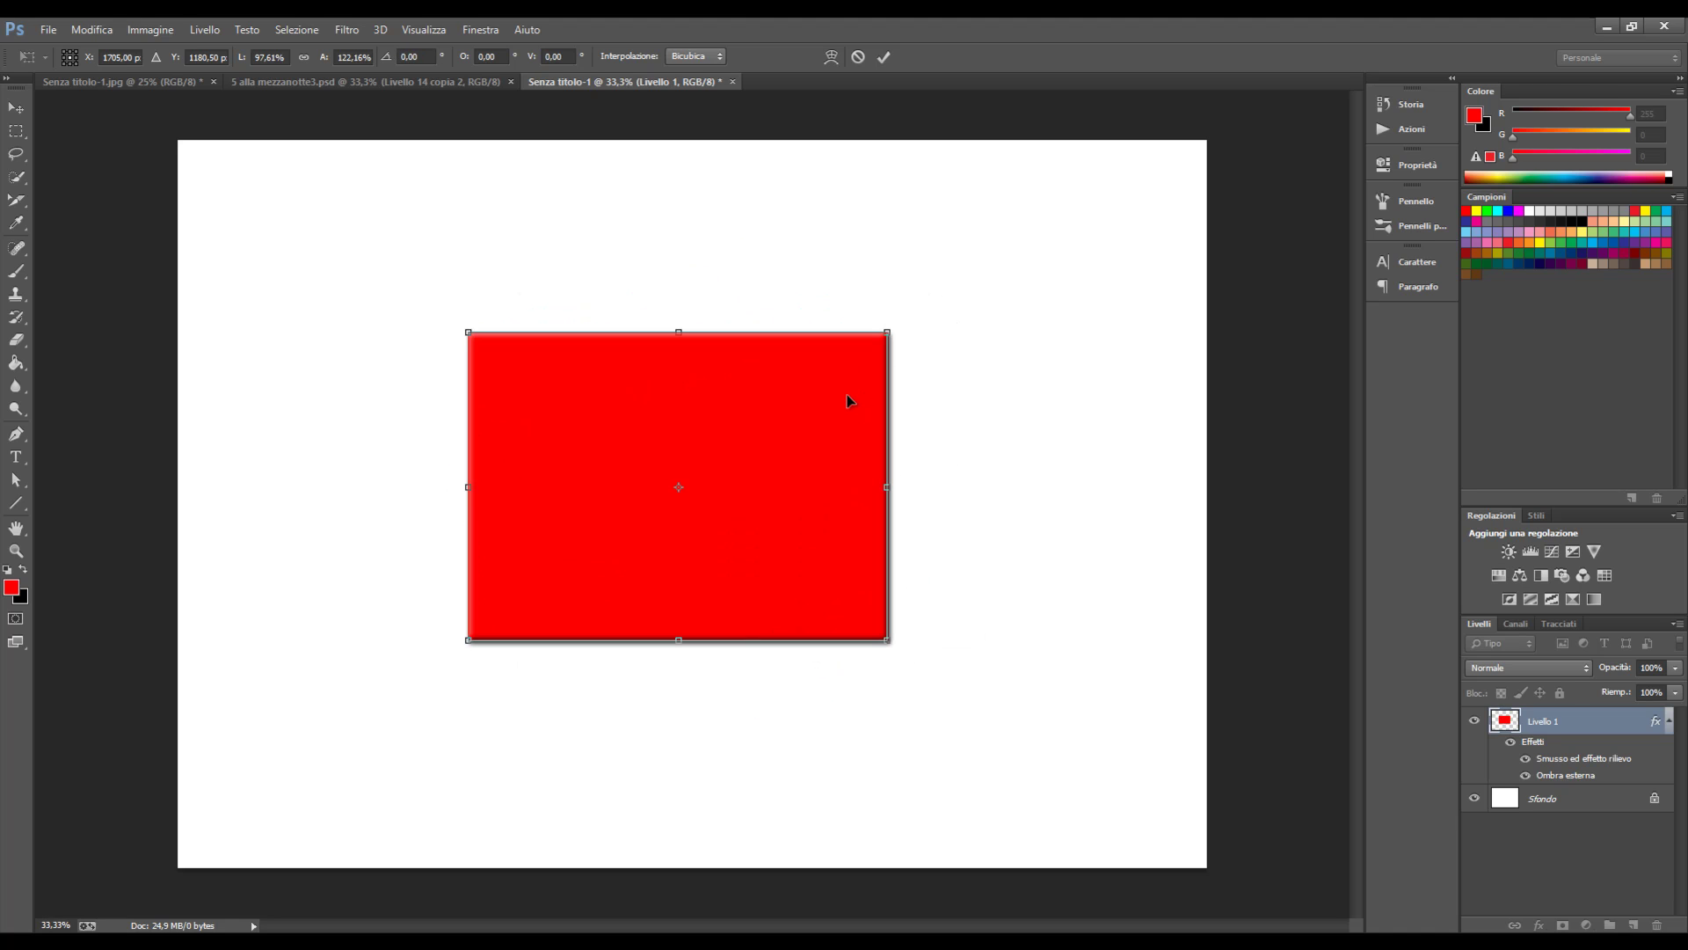
# Step: Skew the rectangle into a right-leaning parallelogram by sliding its top-right and bottom-left corners
pyautogui.rightClick(848, 396)
pyautogui.click(945, 471)
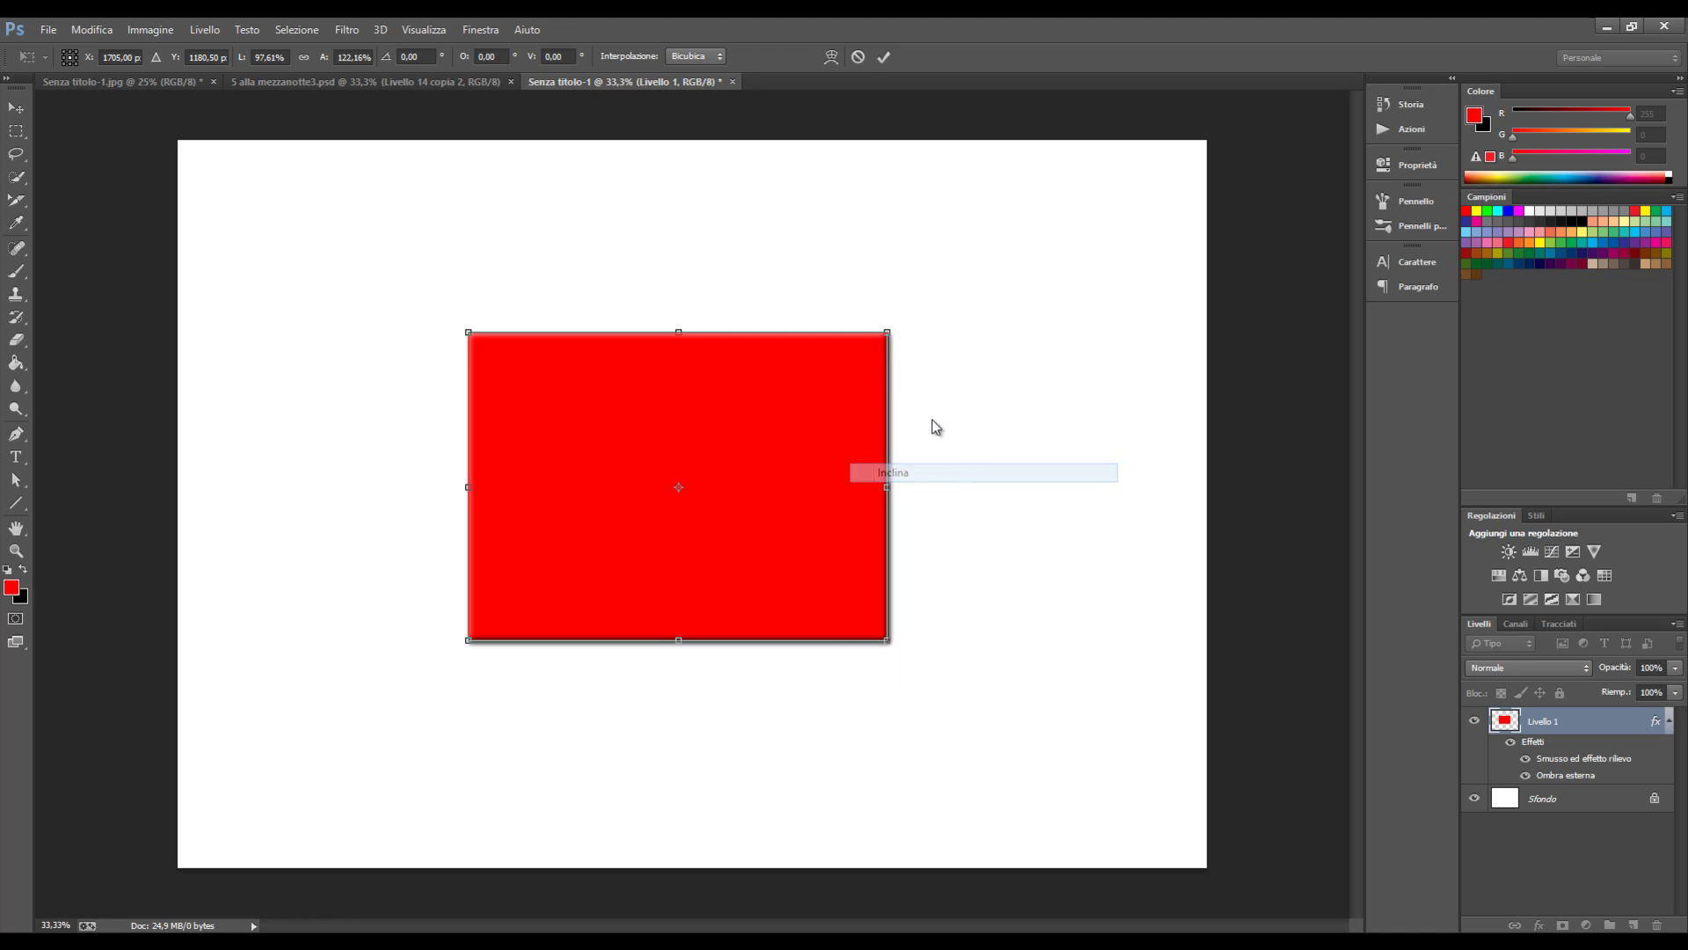
pyautogui.moveTo(888, 334); pyautogui.dragTo(993, 333)
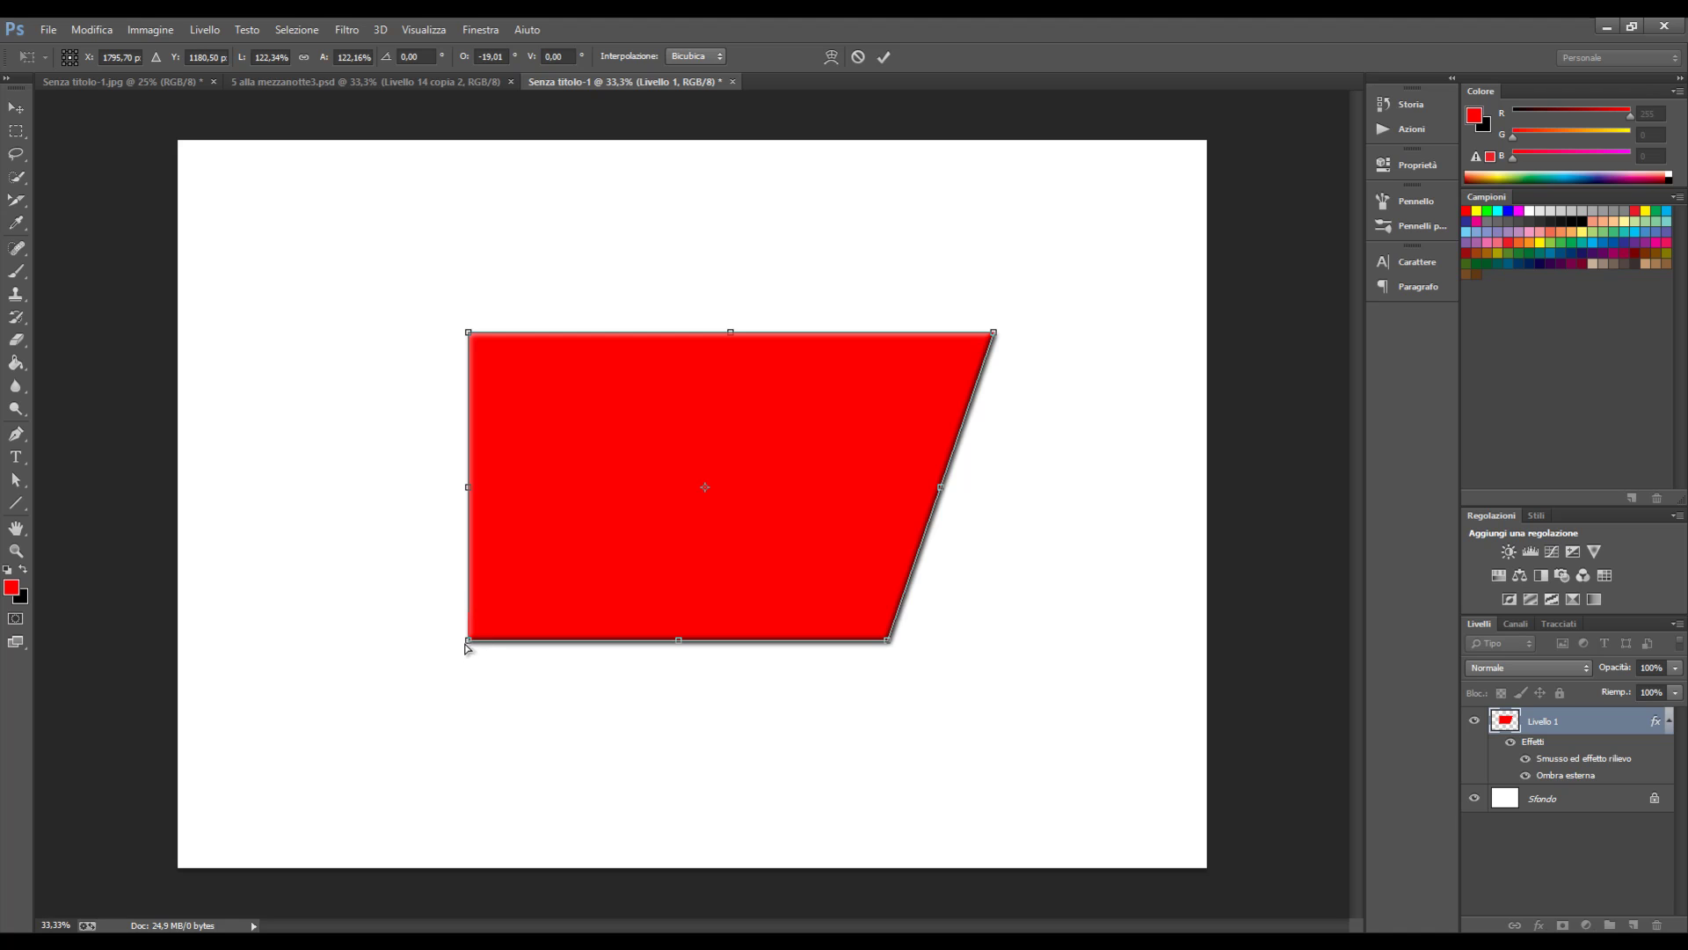
pyautogui.moveTo(467, 640); pyautogui.dragTo(308, 636)
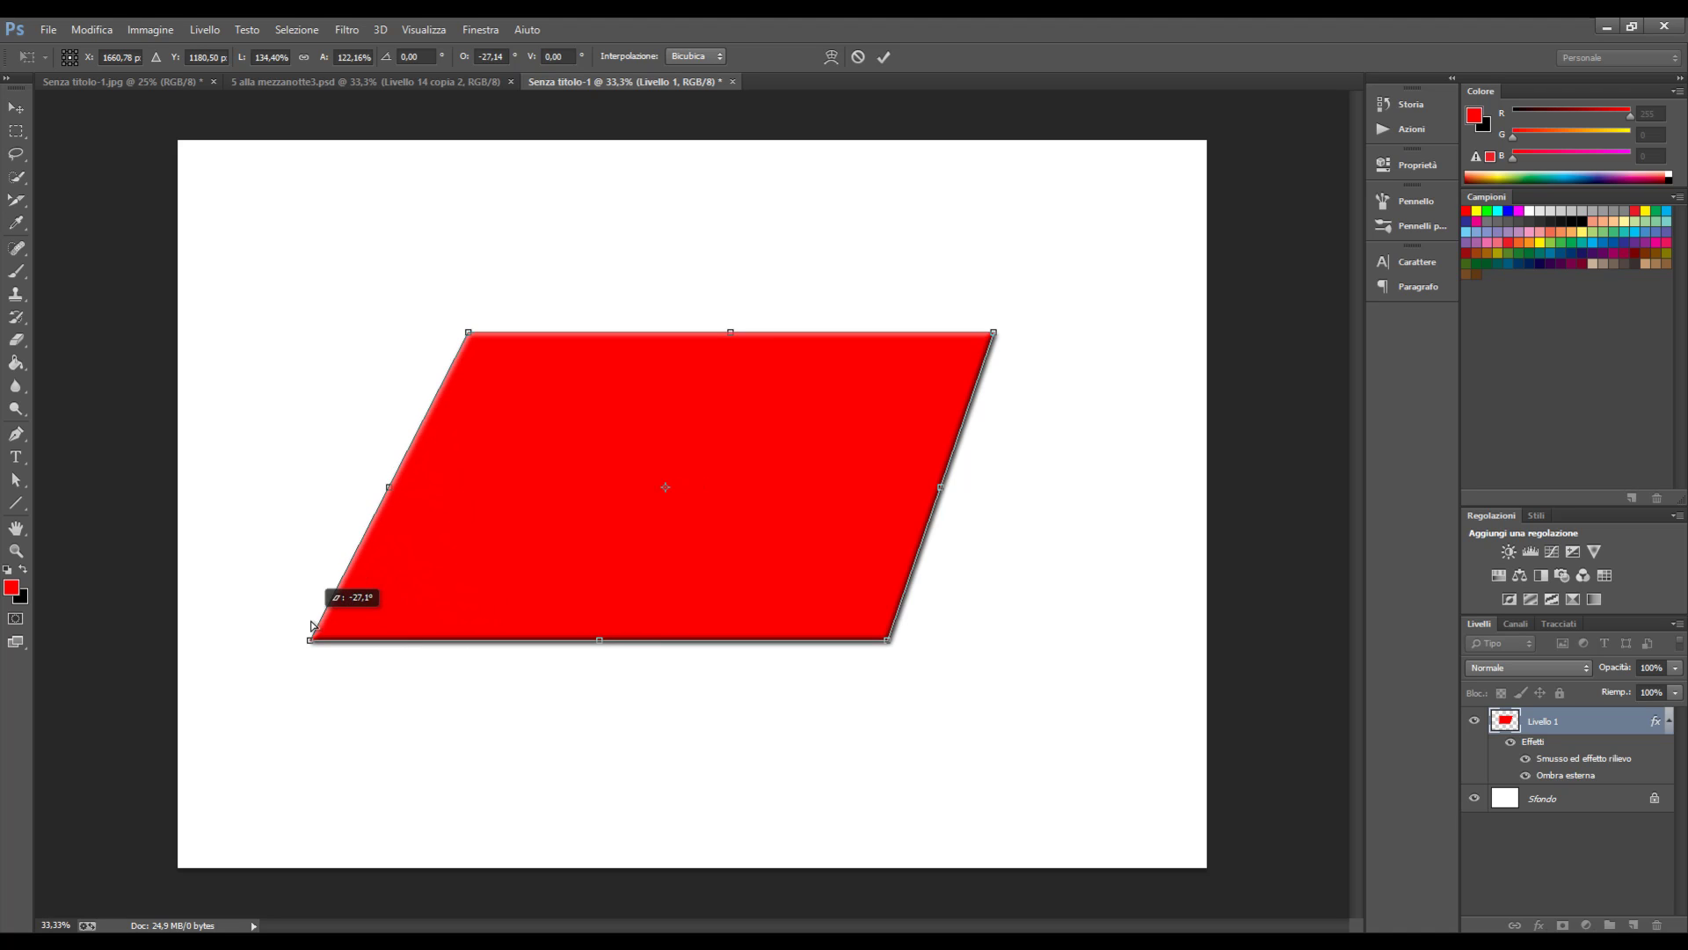
# Step: Distort the parallelogram by repositioning all four corners into a trapezoid shape
pyautogui.rightClick(729, 431)
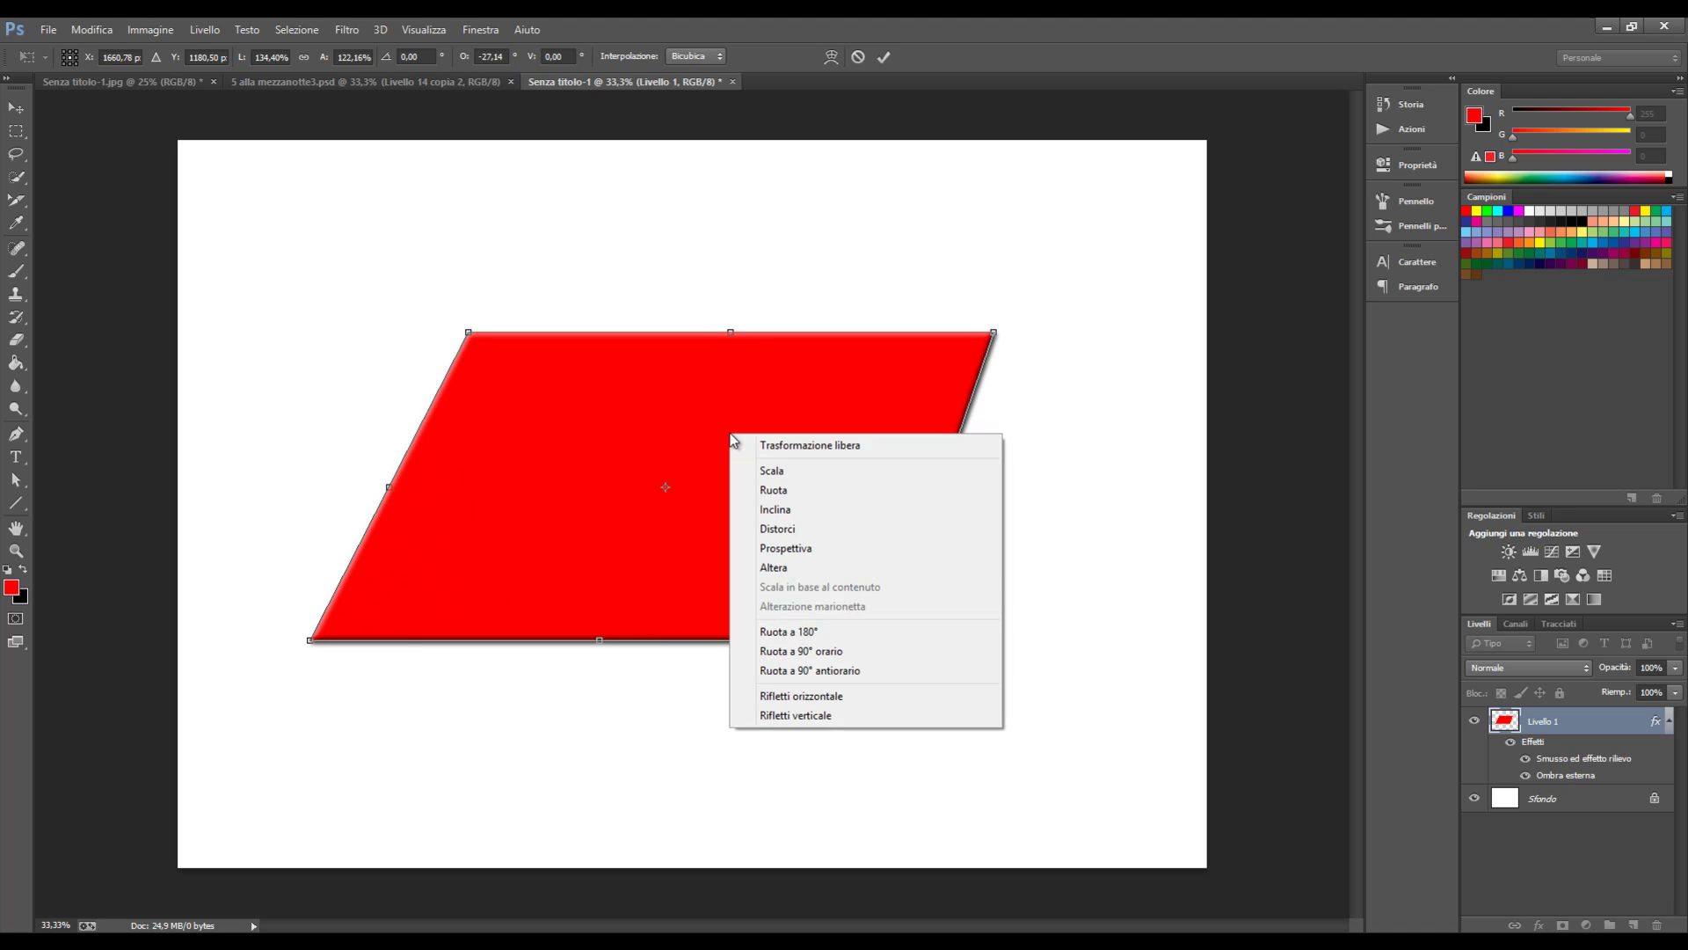
pyautogui.click(862, 533)
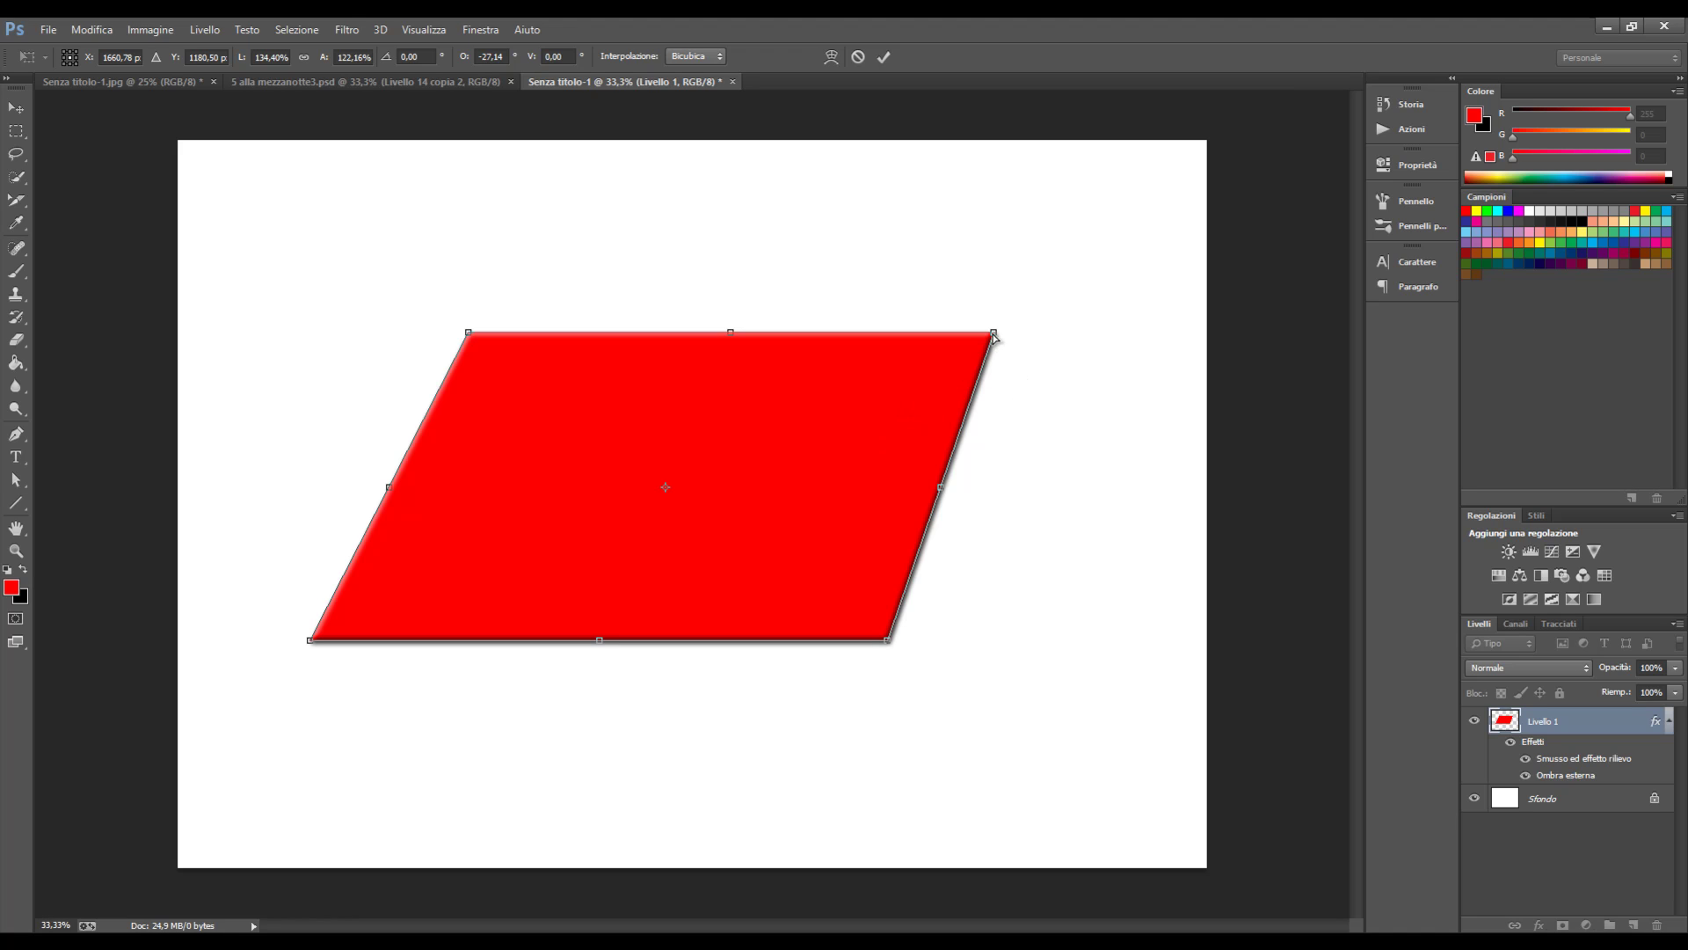
pyautogui.moveTo(994, 334); pyautogui.dragTo(777, 345)
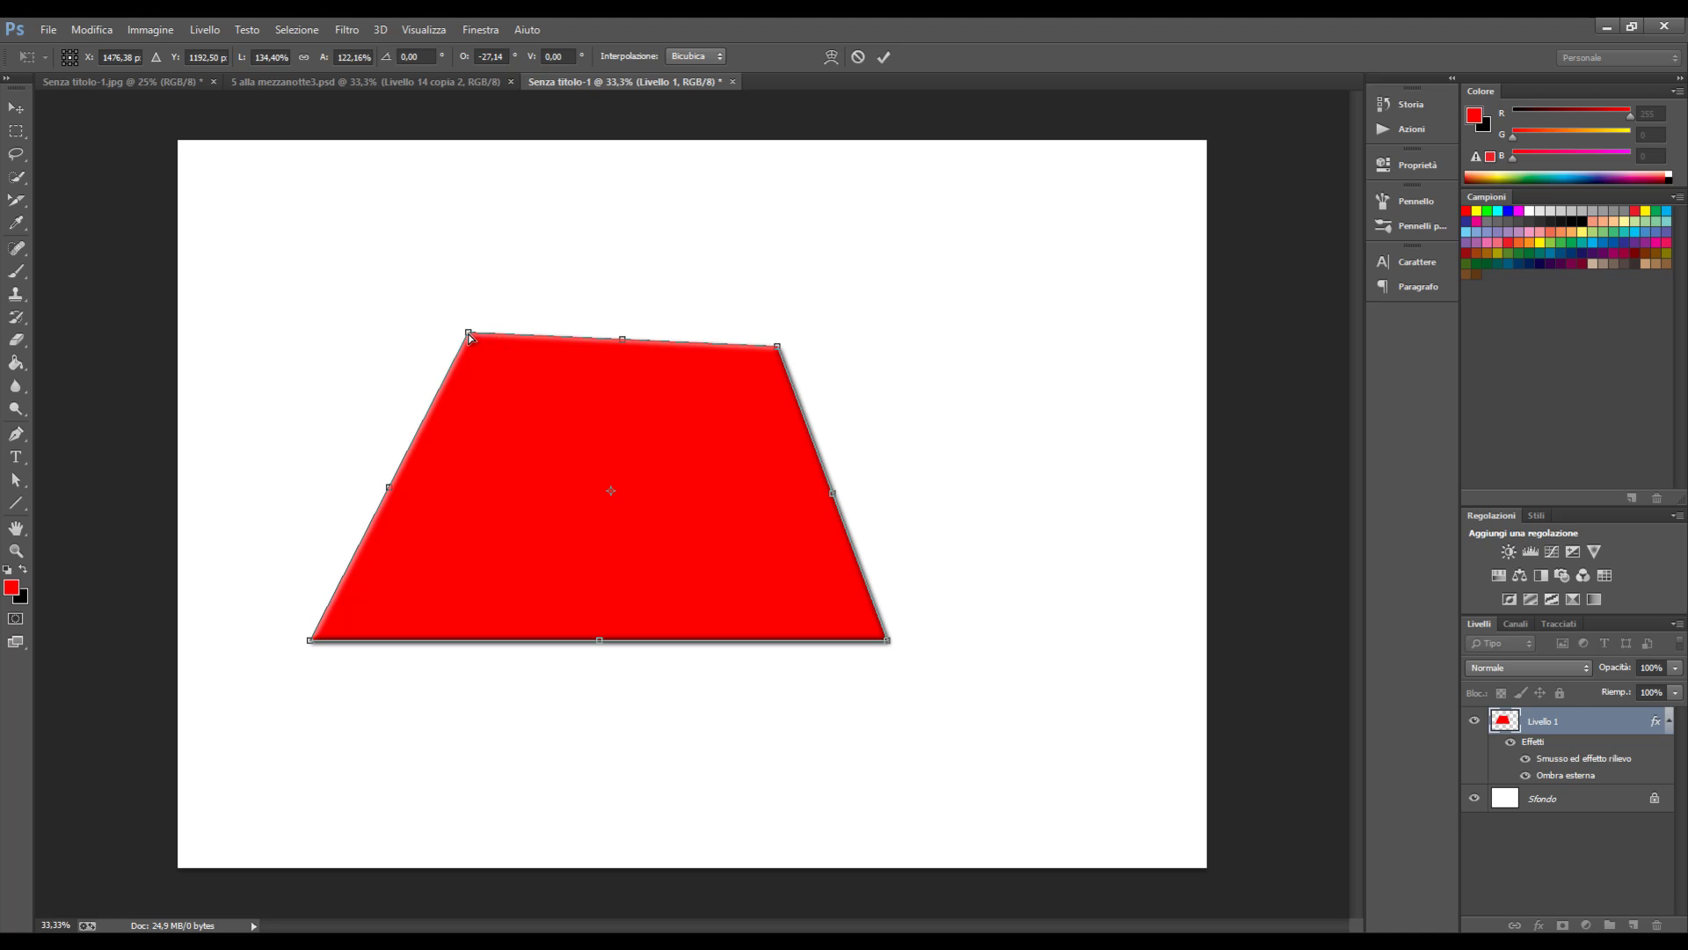
pyautogui.moveTo(469, 335); pyautogui.dragTo(447, 301)
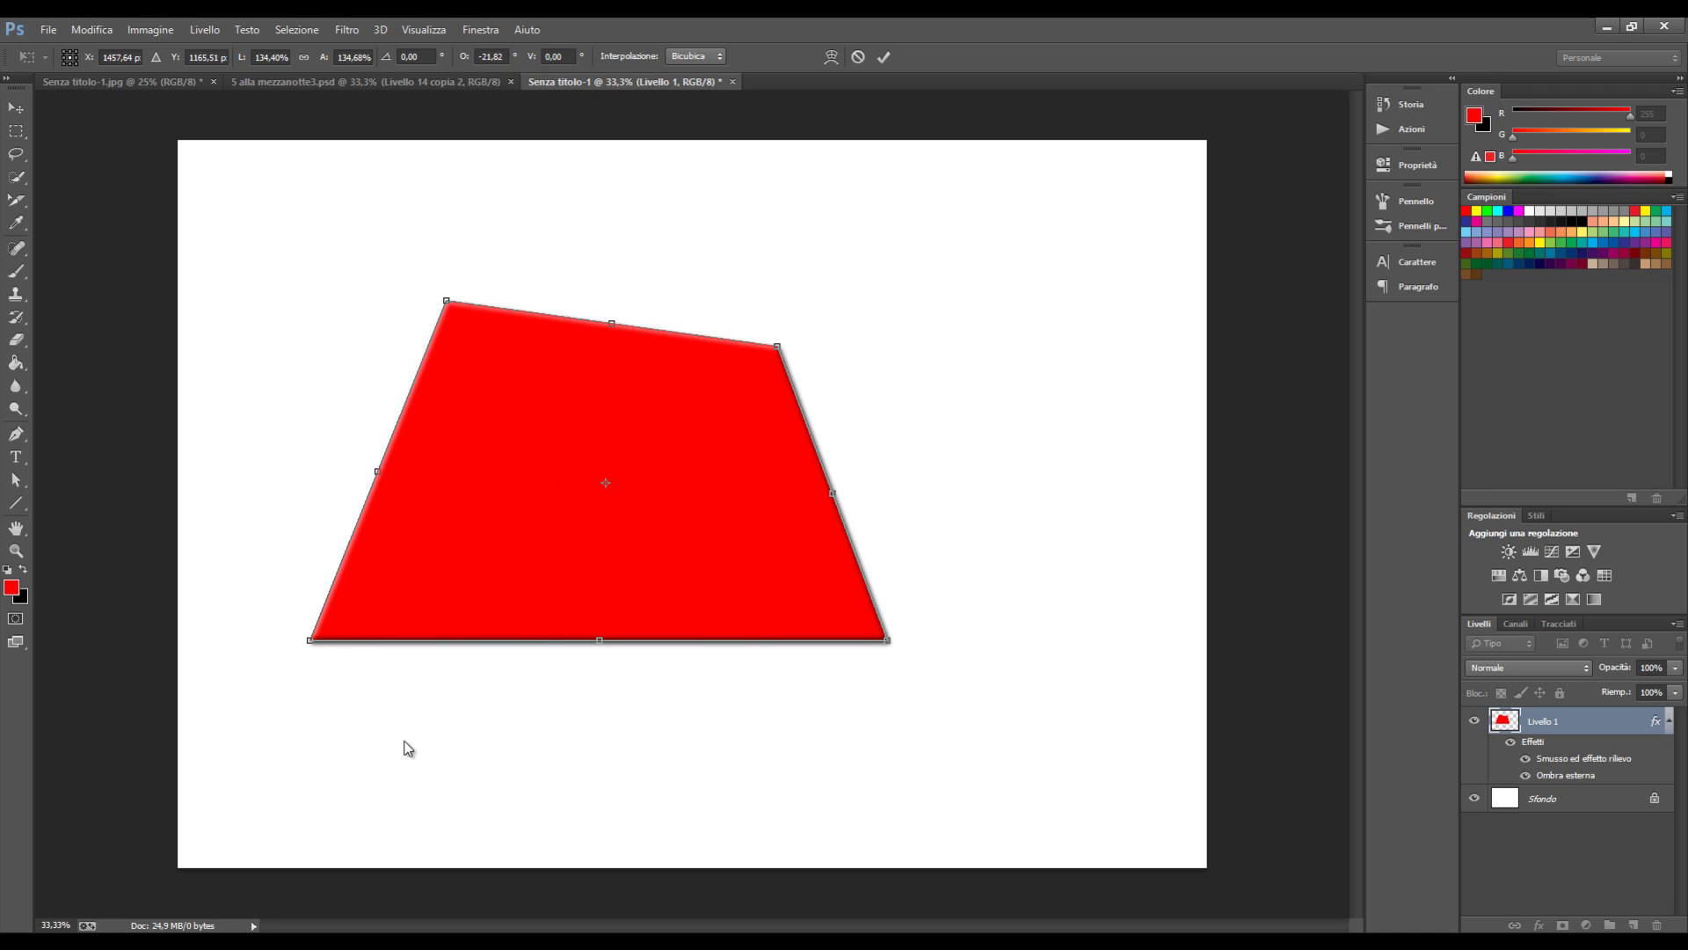
pyautogui.moveTo(309, 640); pyautogui.dragTo(597, 719)
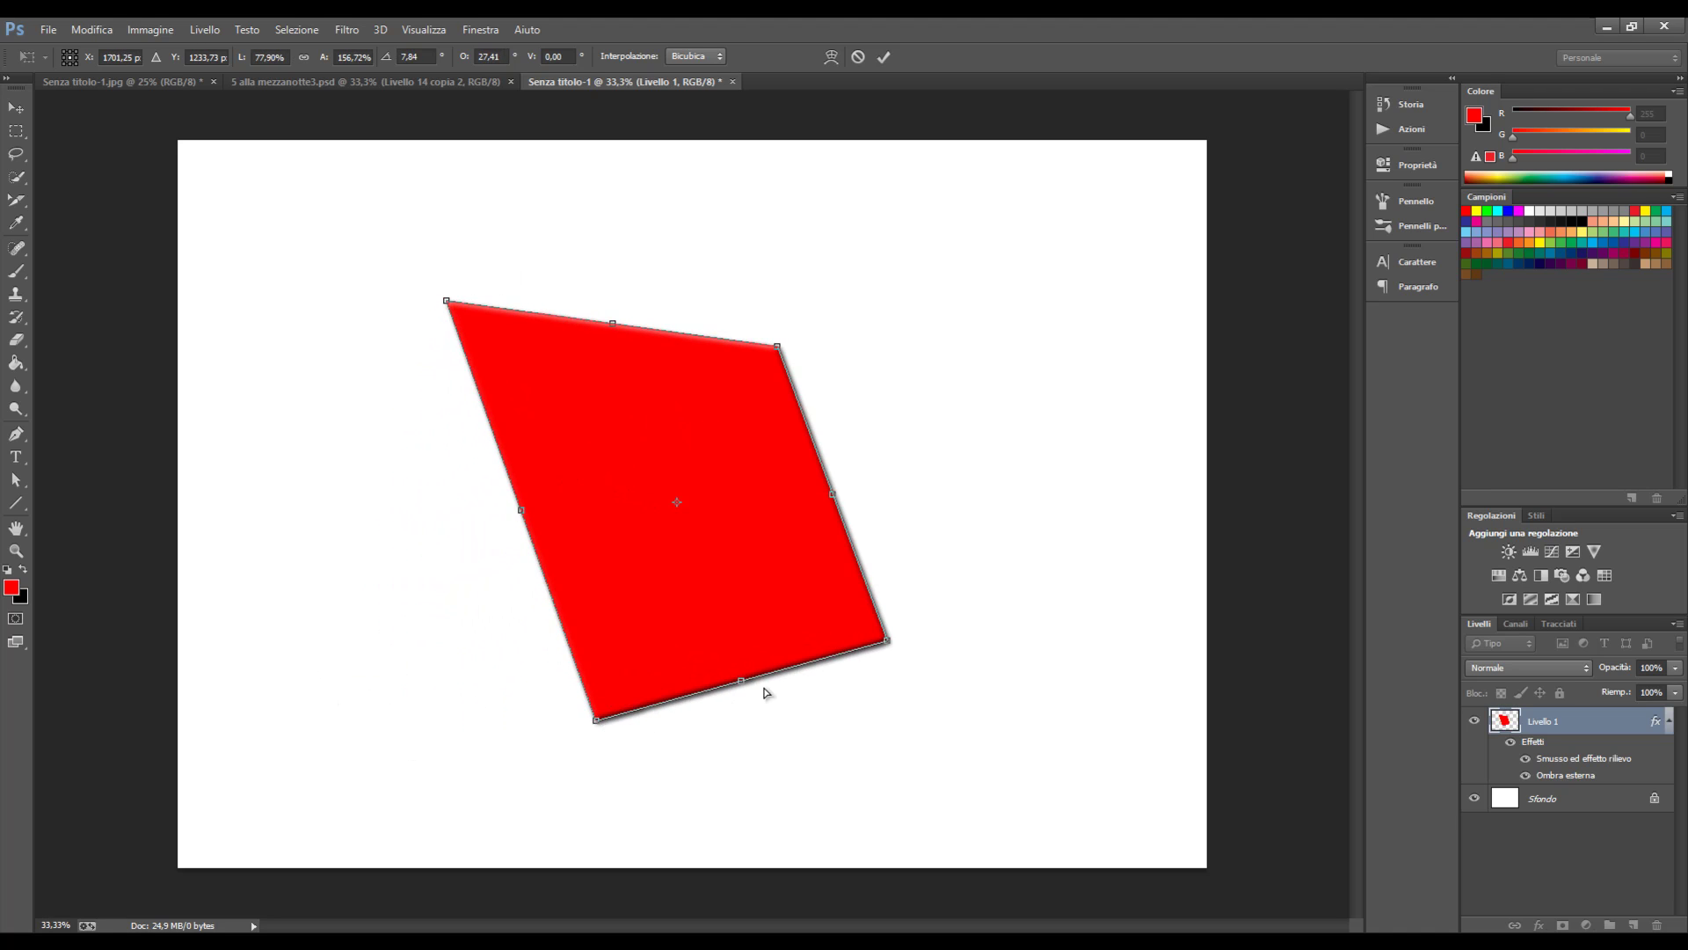
pyautogui.moveTo(888, 642); pyautogui.dragTo(972, 688)
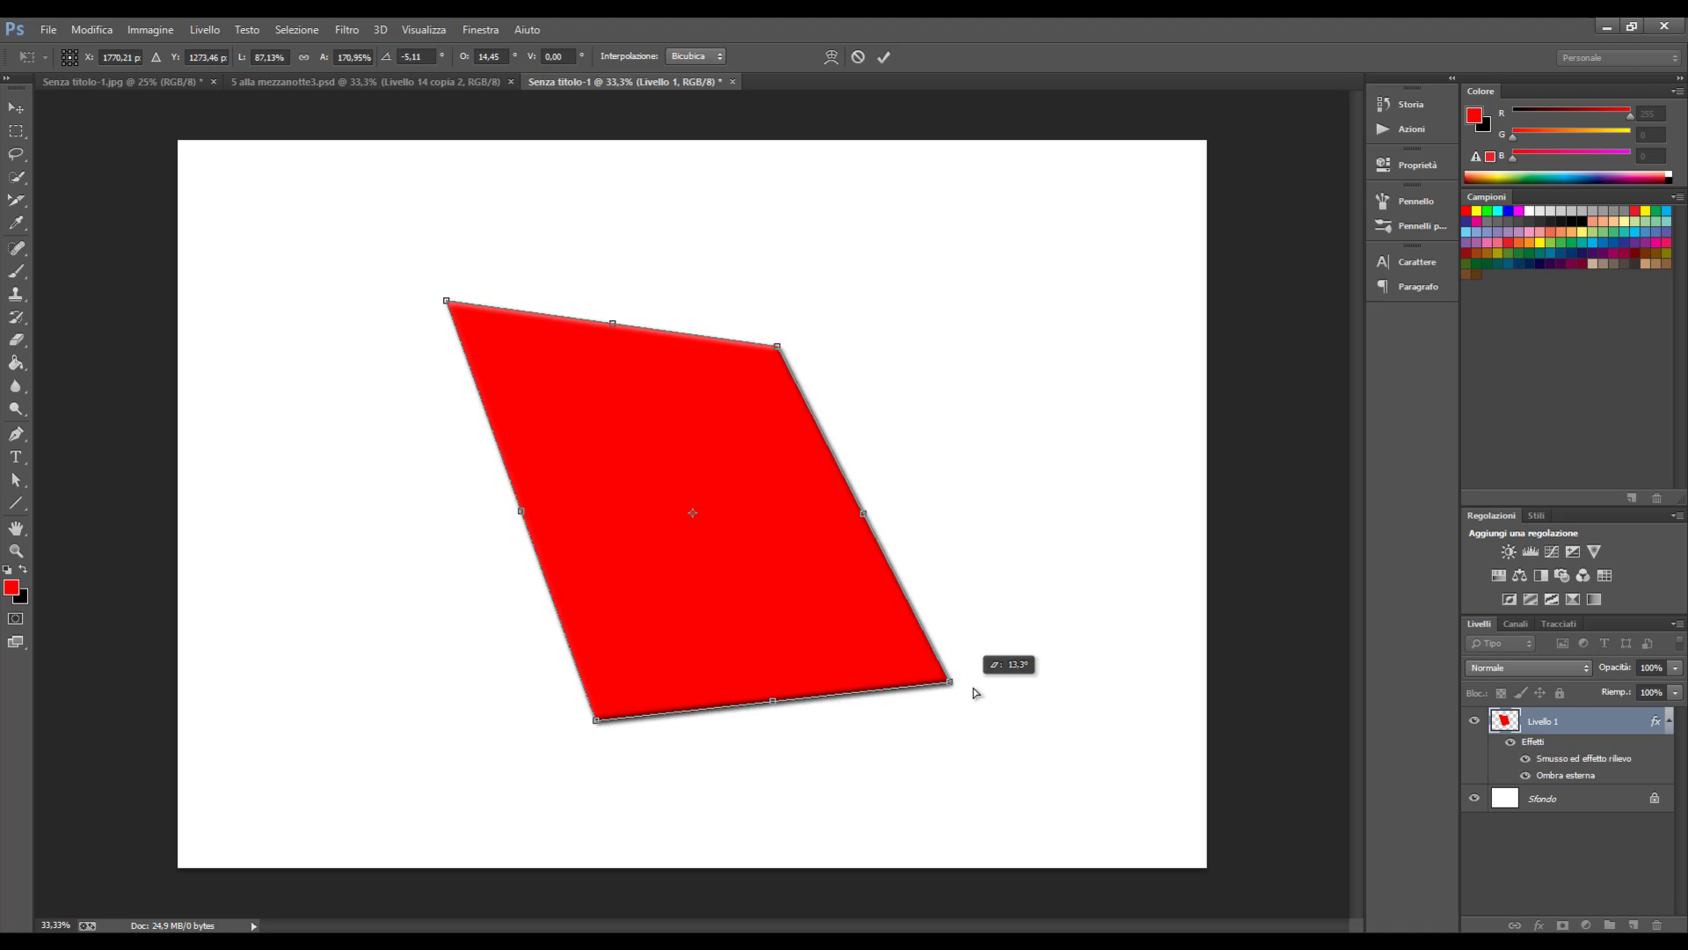
# Step: Refine the distortion: narrow the right side, stretch bottom-right far right, lower both top corners
pyautogui.moveTo(877, 519); pyautogui.dragTo(773, 510)
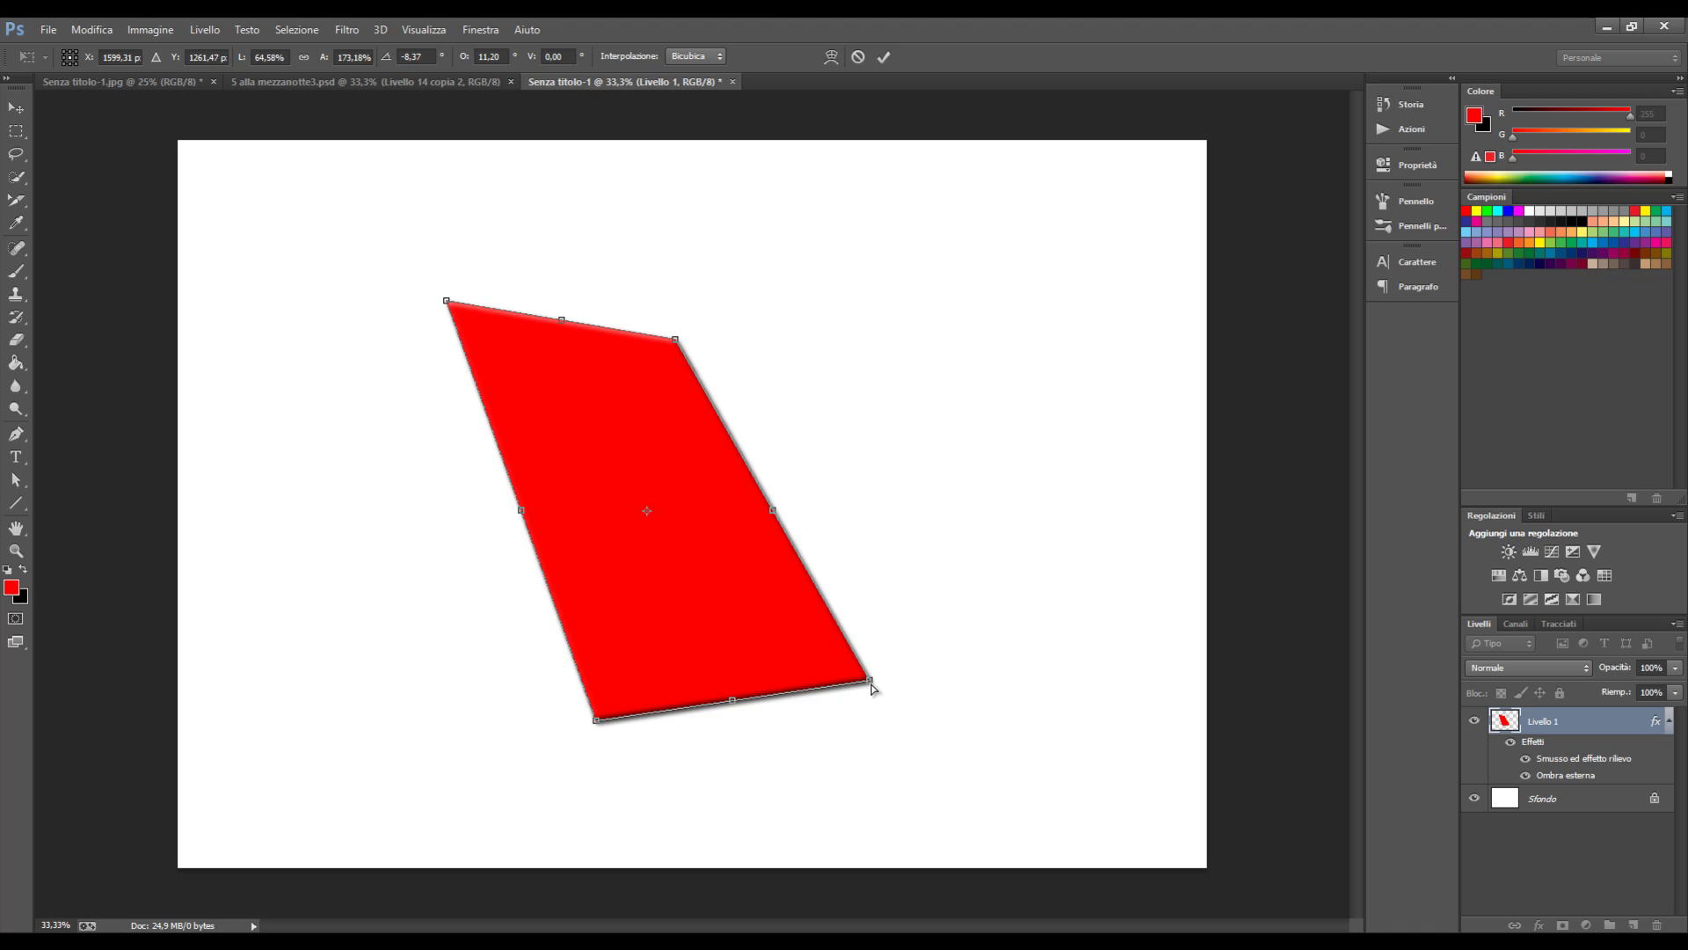
pyautogui.moveTo(870, 682)
pyautogui.mouseDown()
pyautogui.moveTo(1163, 685)
pyautogui.moveTo(1053, 691)
pyautogui.mouseUp()
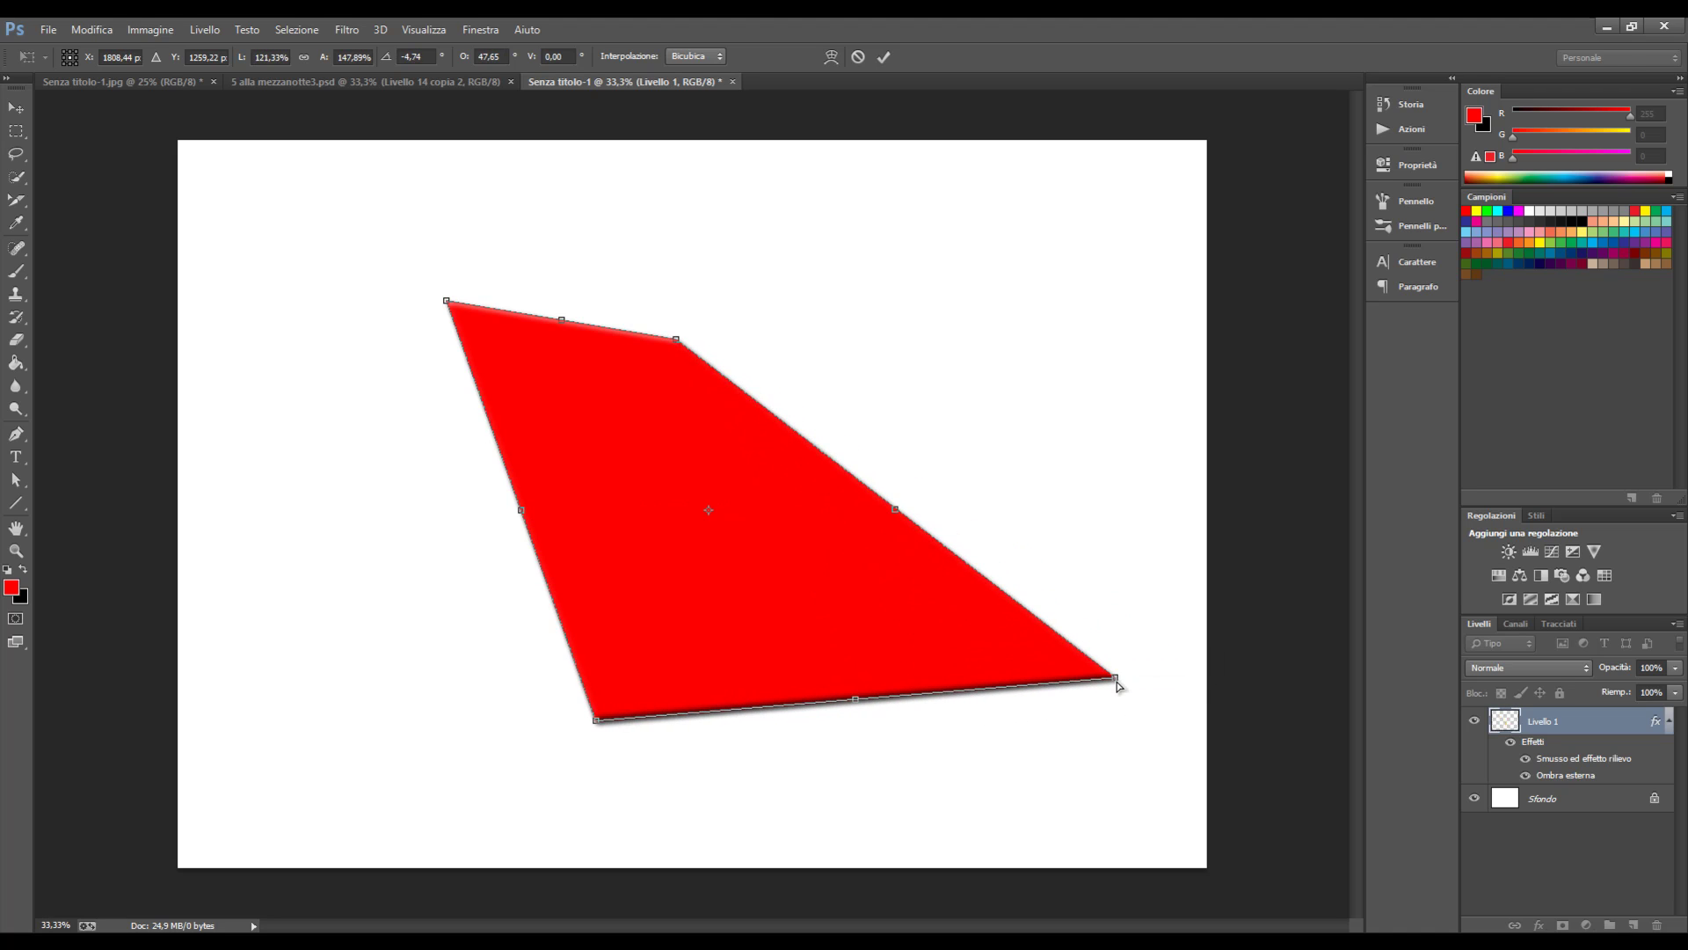
pyautogui.moveTo(601, 723); pyautogui.dragTo(610, 751)
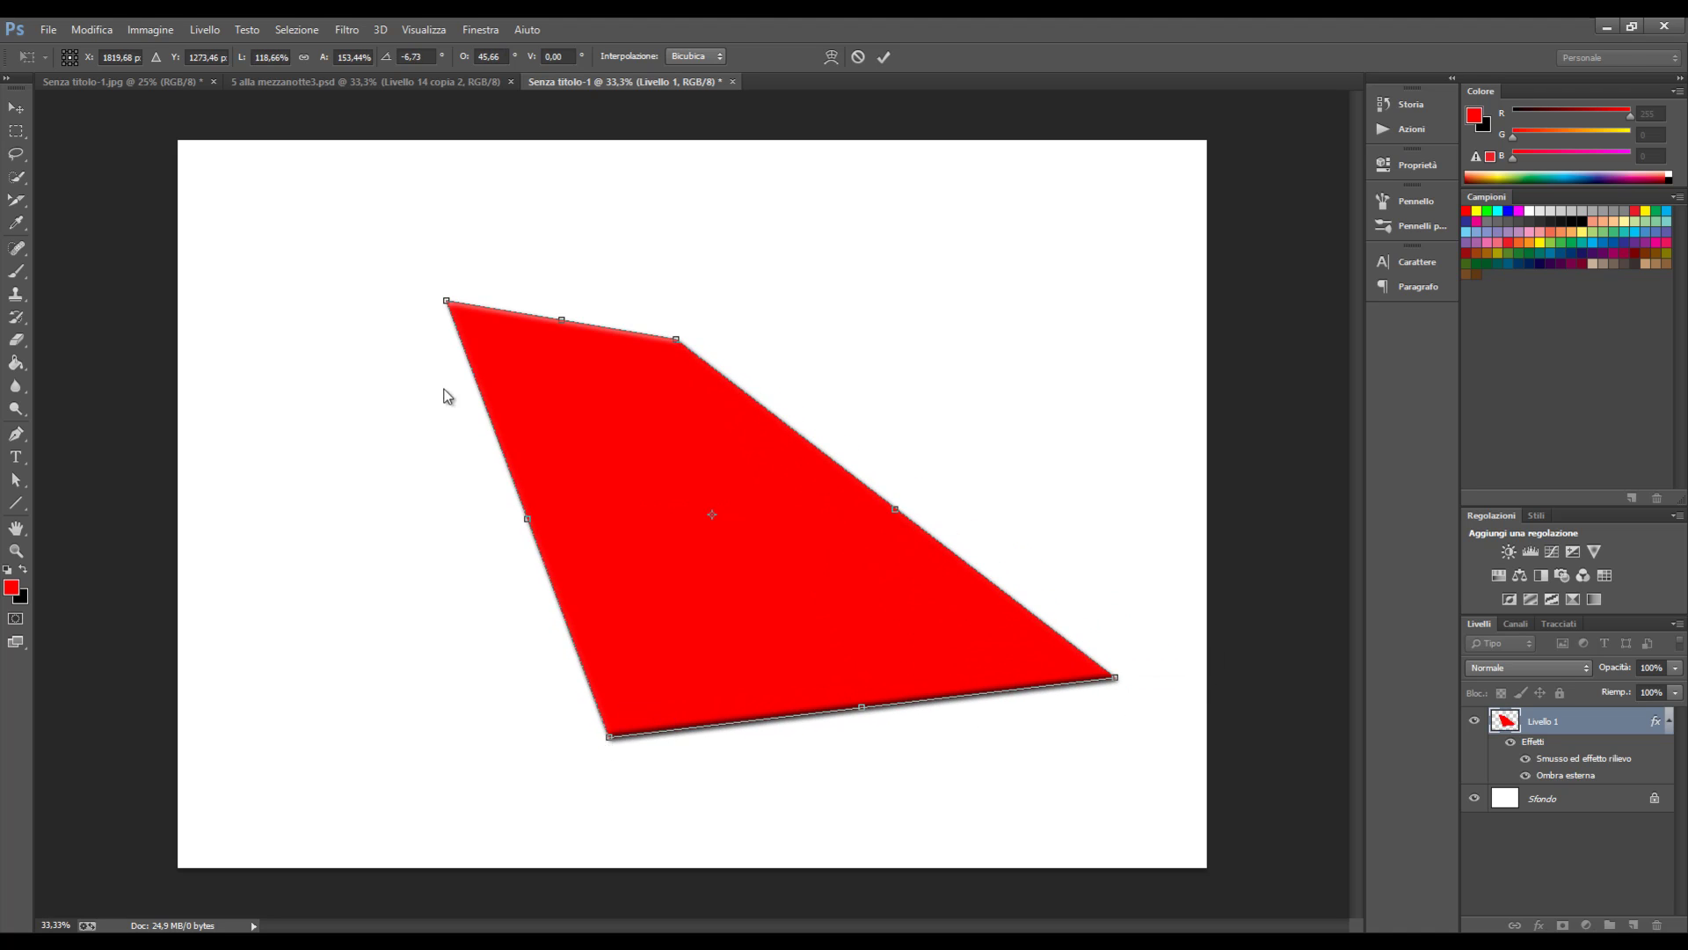
pyautogui.moveTo(446, 302); pyautogui.dragTo(442, 366)
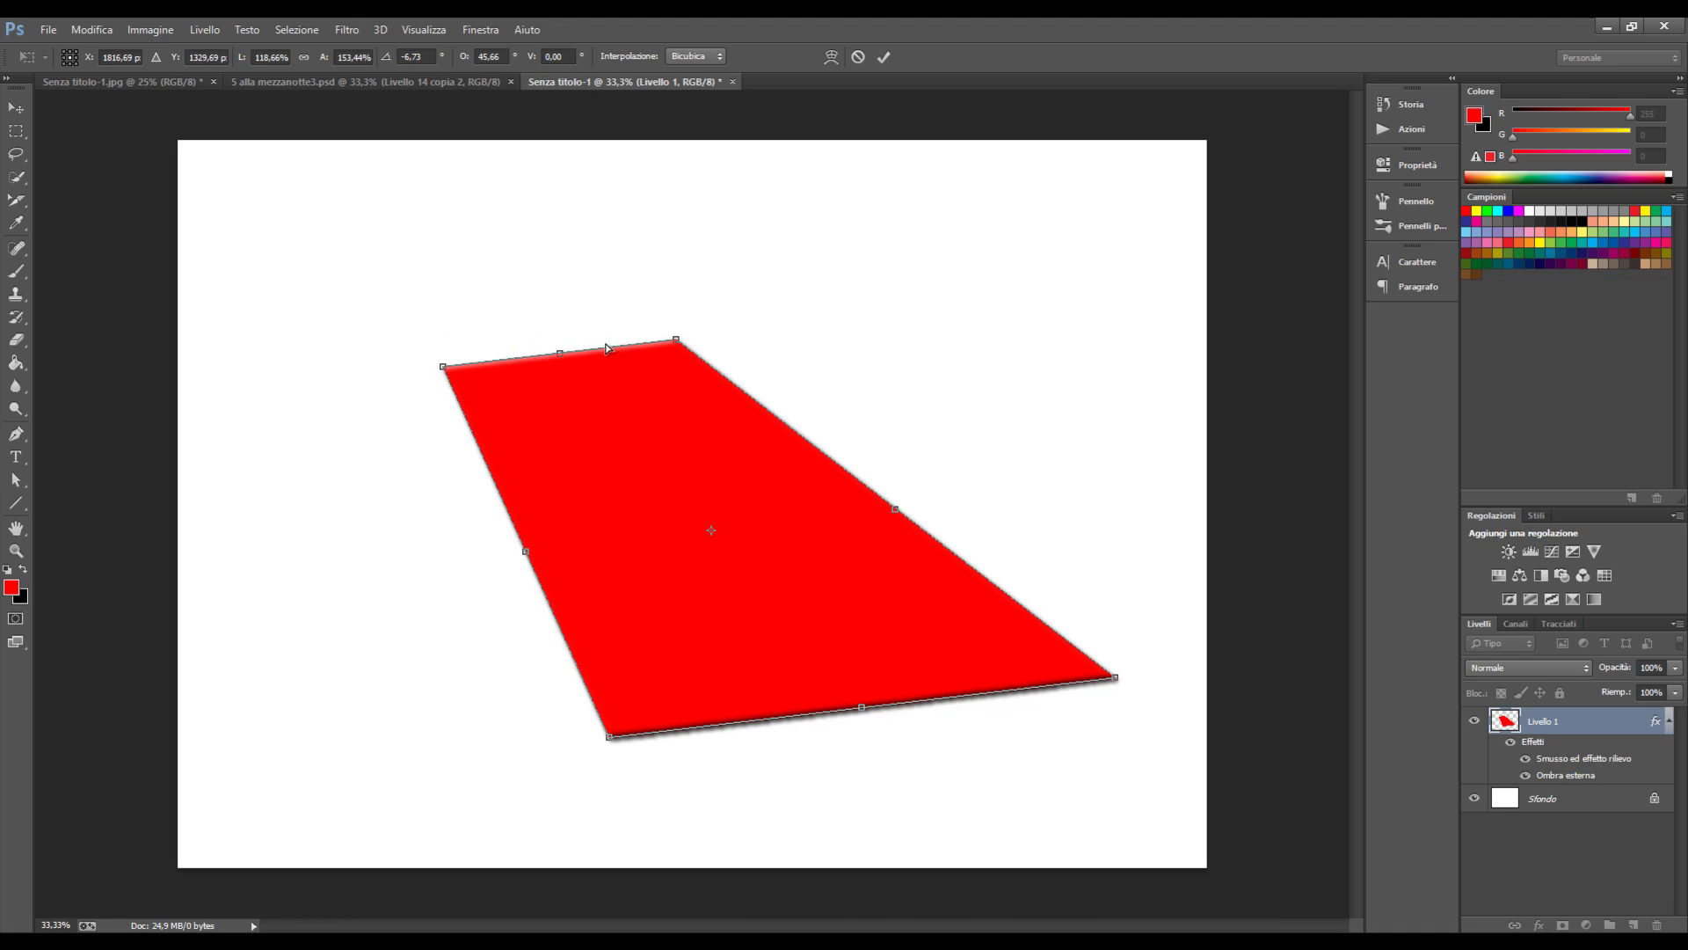
pyautogui.moveTo(678, 345)
pyautogui.mouseDown()
pyautogui.moveTo(687, 379)
pyautogui.moveTo(631, 367)
pyautogui.mouseUp()
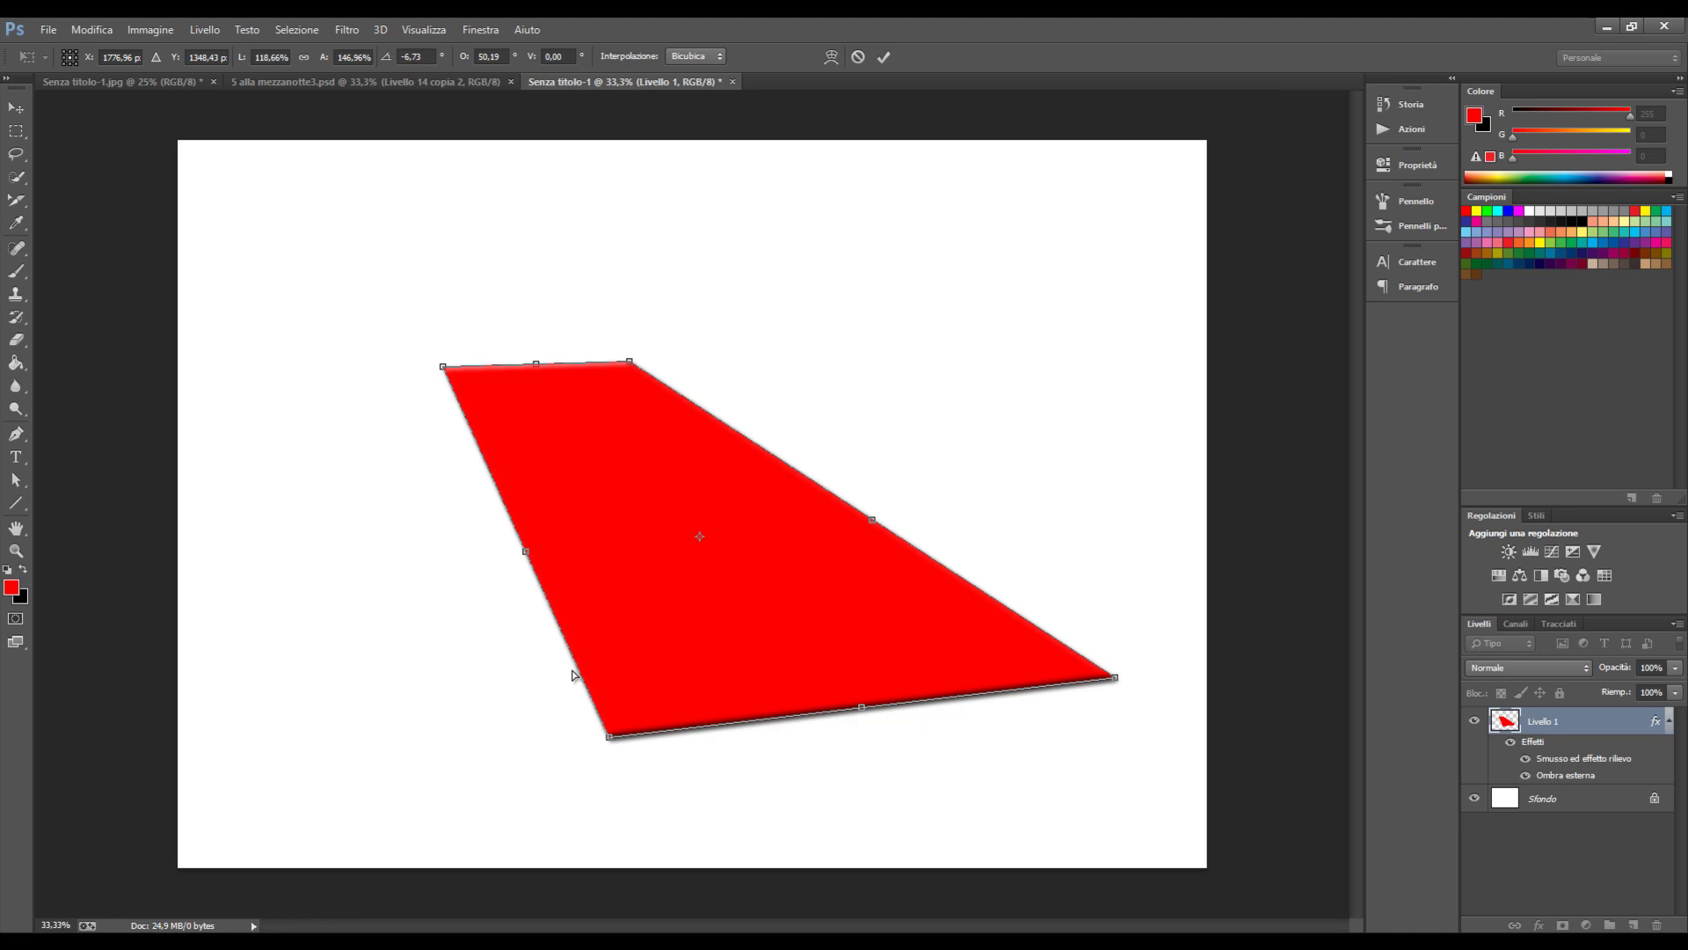
# Step: Apply a perspective transform, widening the top edge and adjusting the bottom-right corner's slant
pyautogui.rightClick(623, 552)
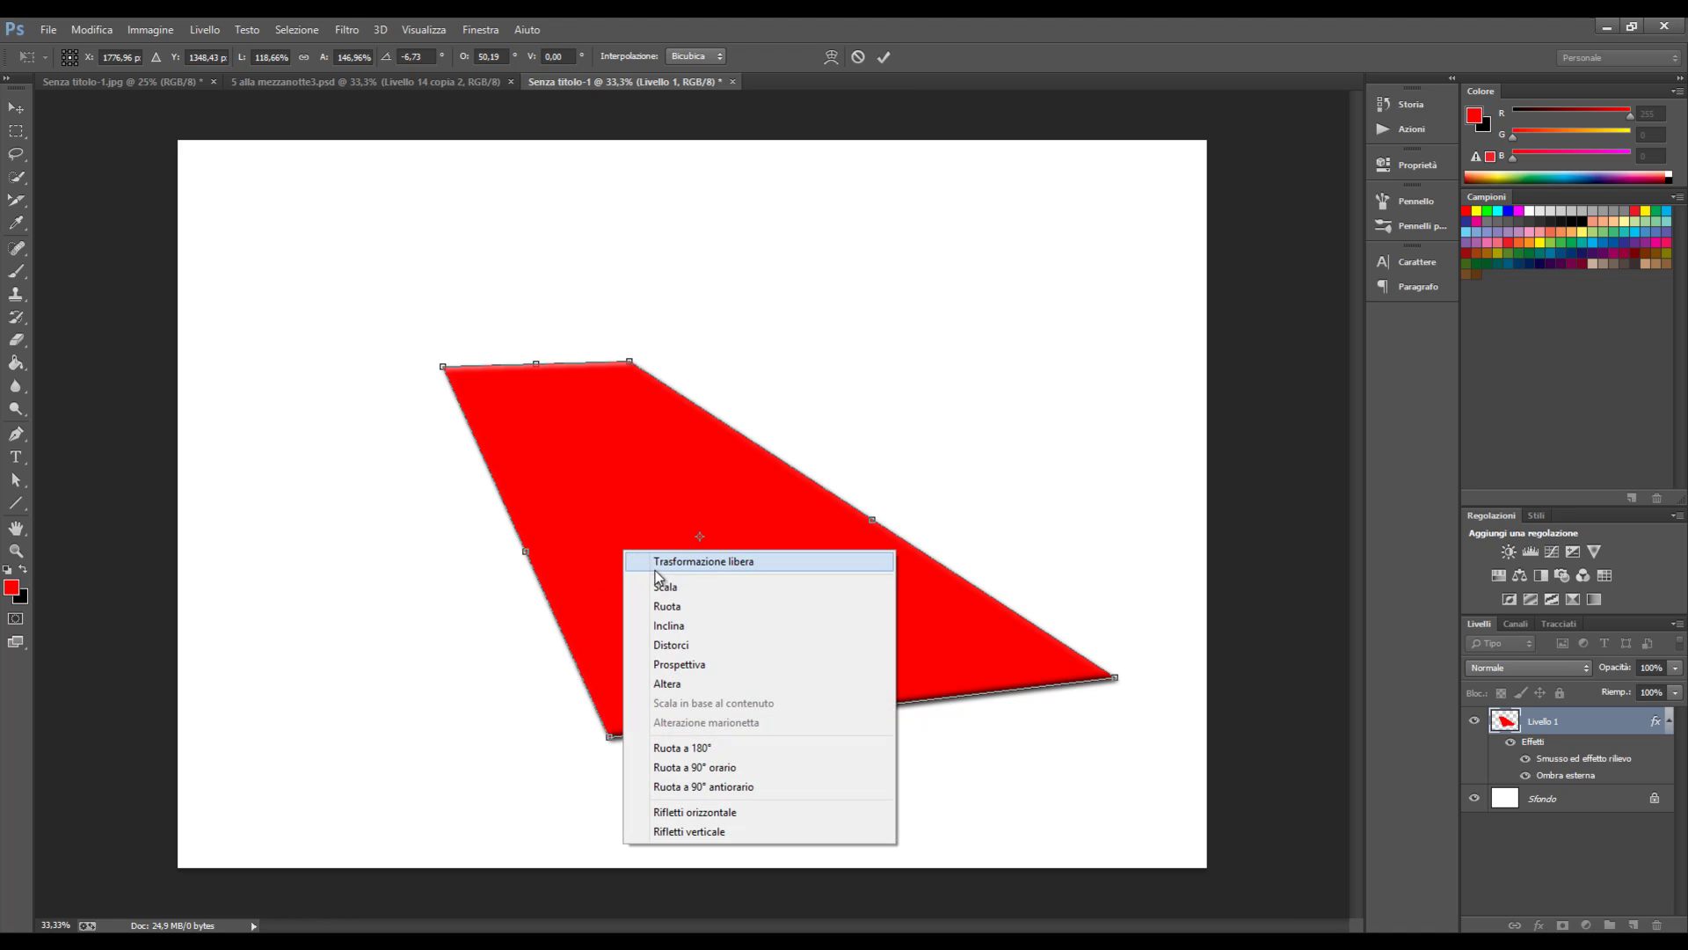
pyautogui.click(735, 665)
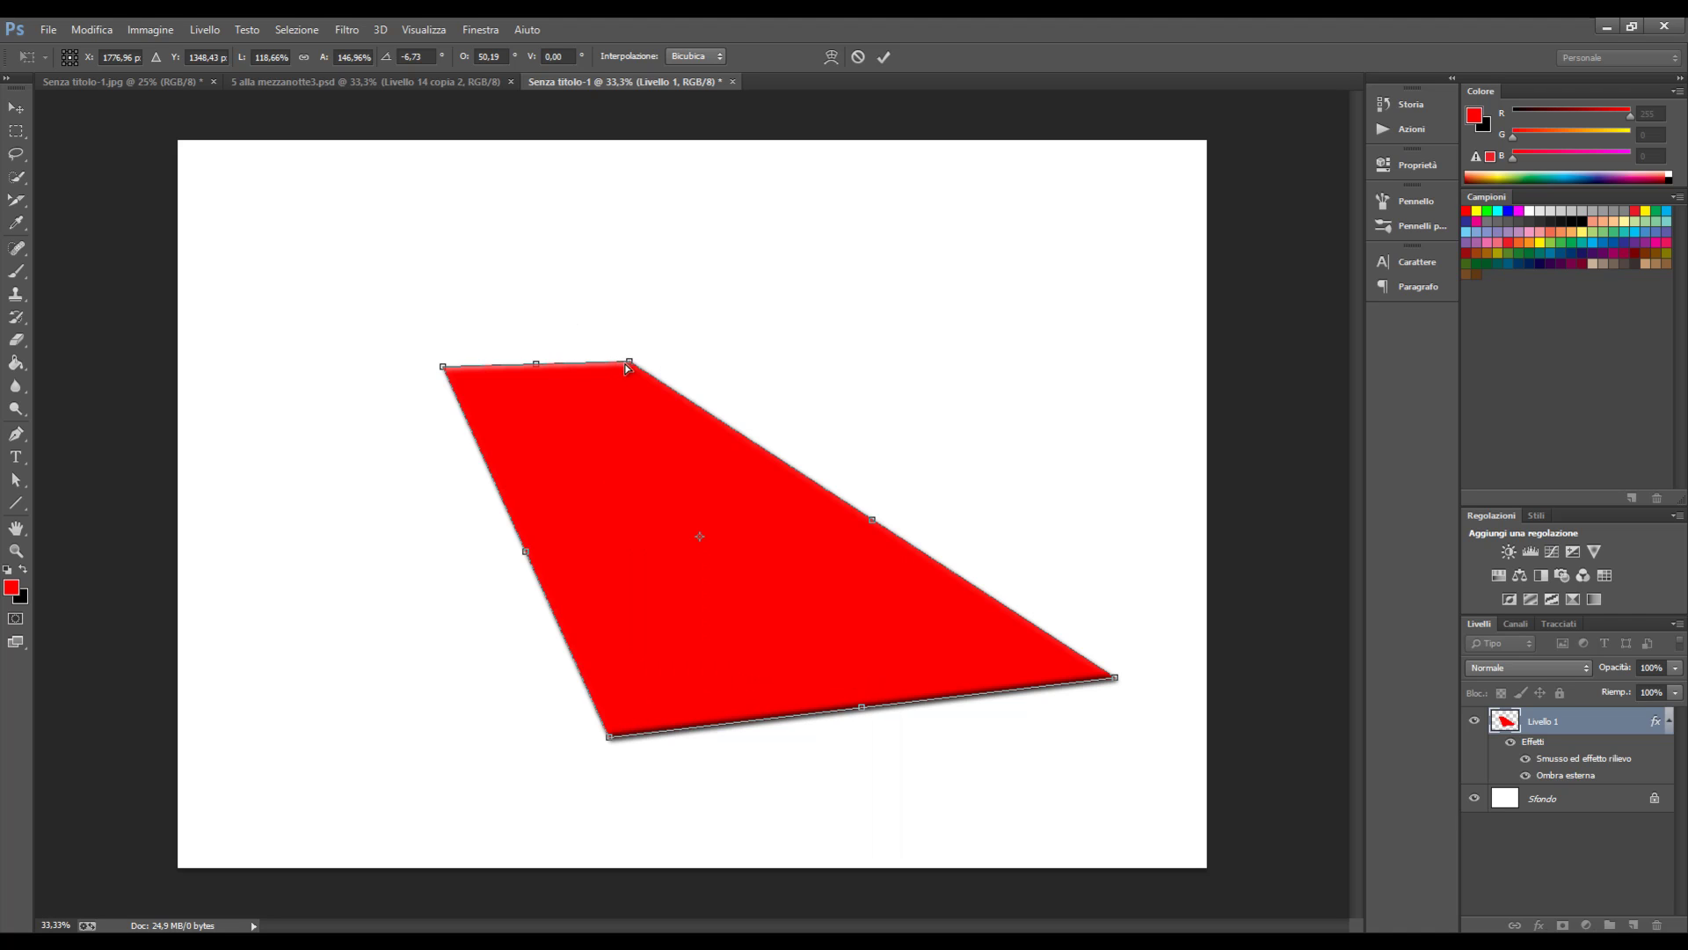
pyautogui.moveTo(628, 368)
pyautogui.mouseDown()
pyautogui.moveTo(469, 370)
pyautogui.moveTo(773, 356)
pyautogui.mouseUp()
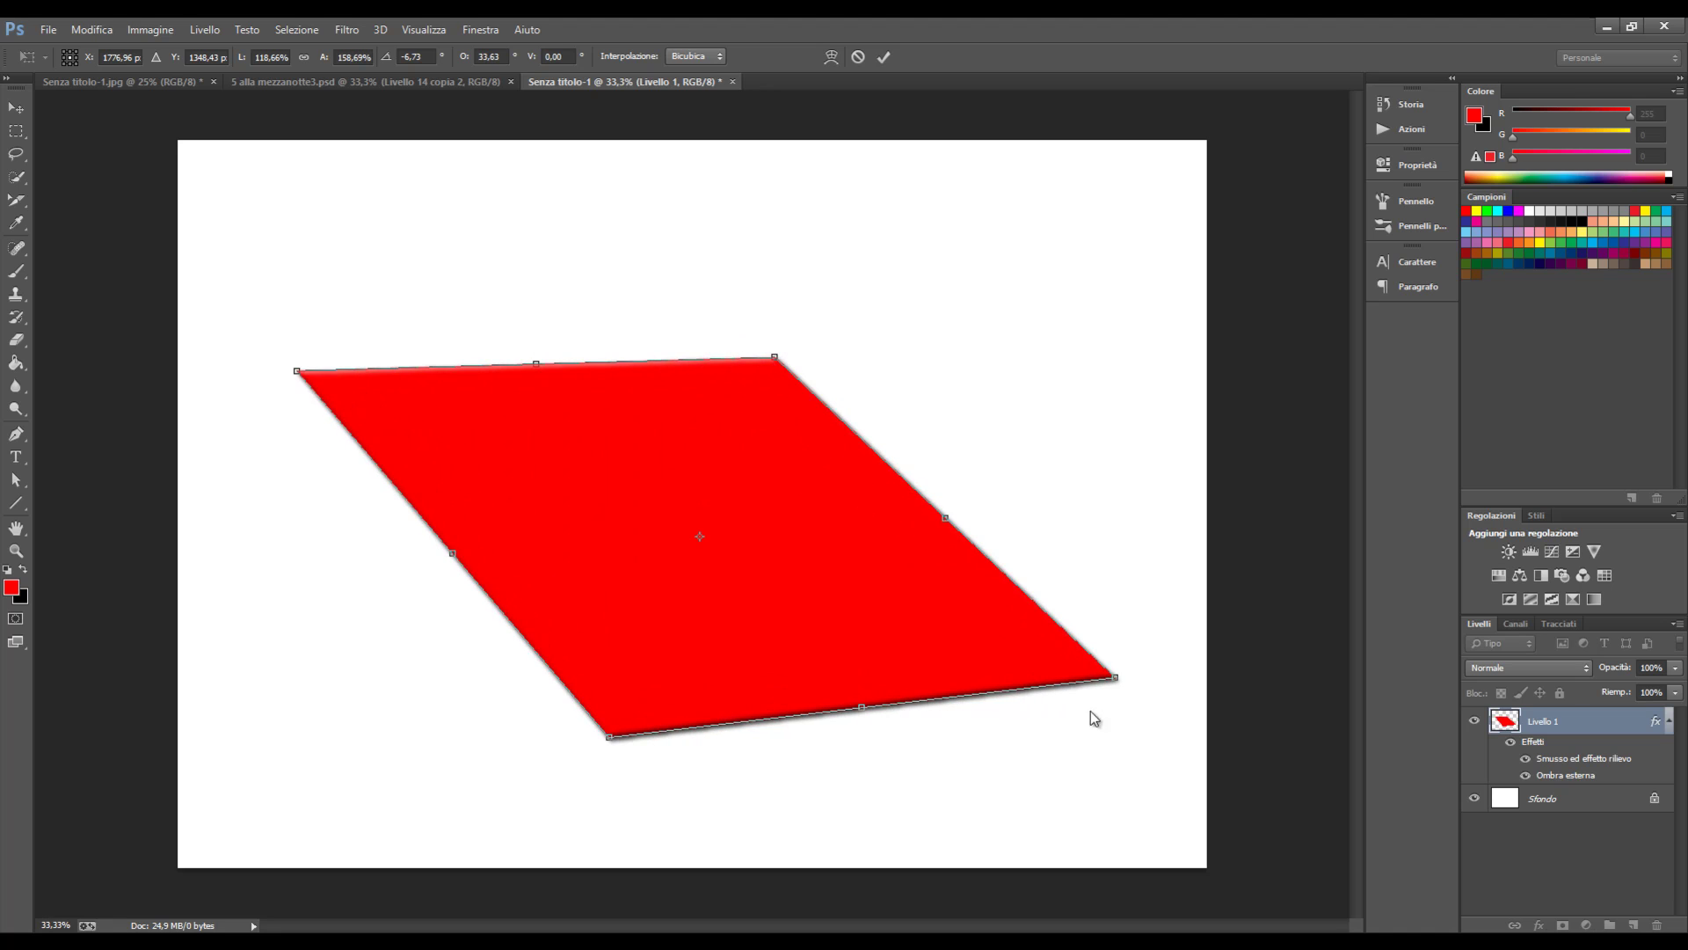
pyautogui.moveTo(1115, 678); pyautogui.dragTo(1285, 630)
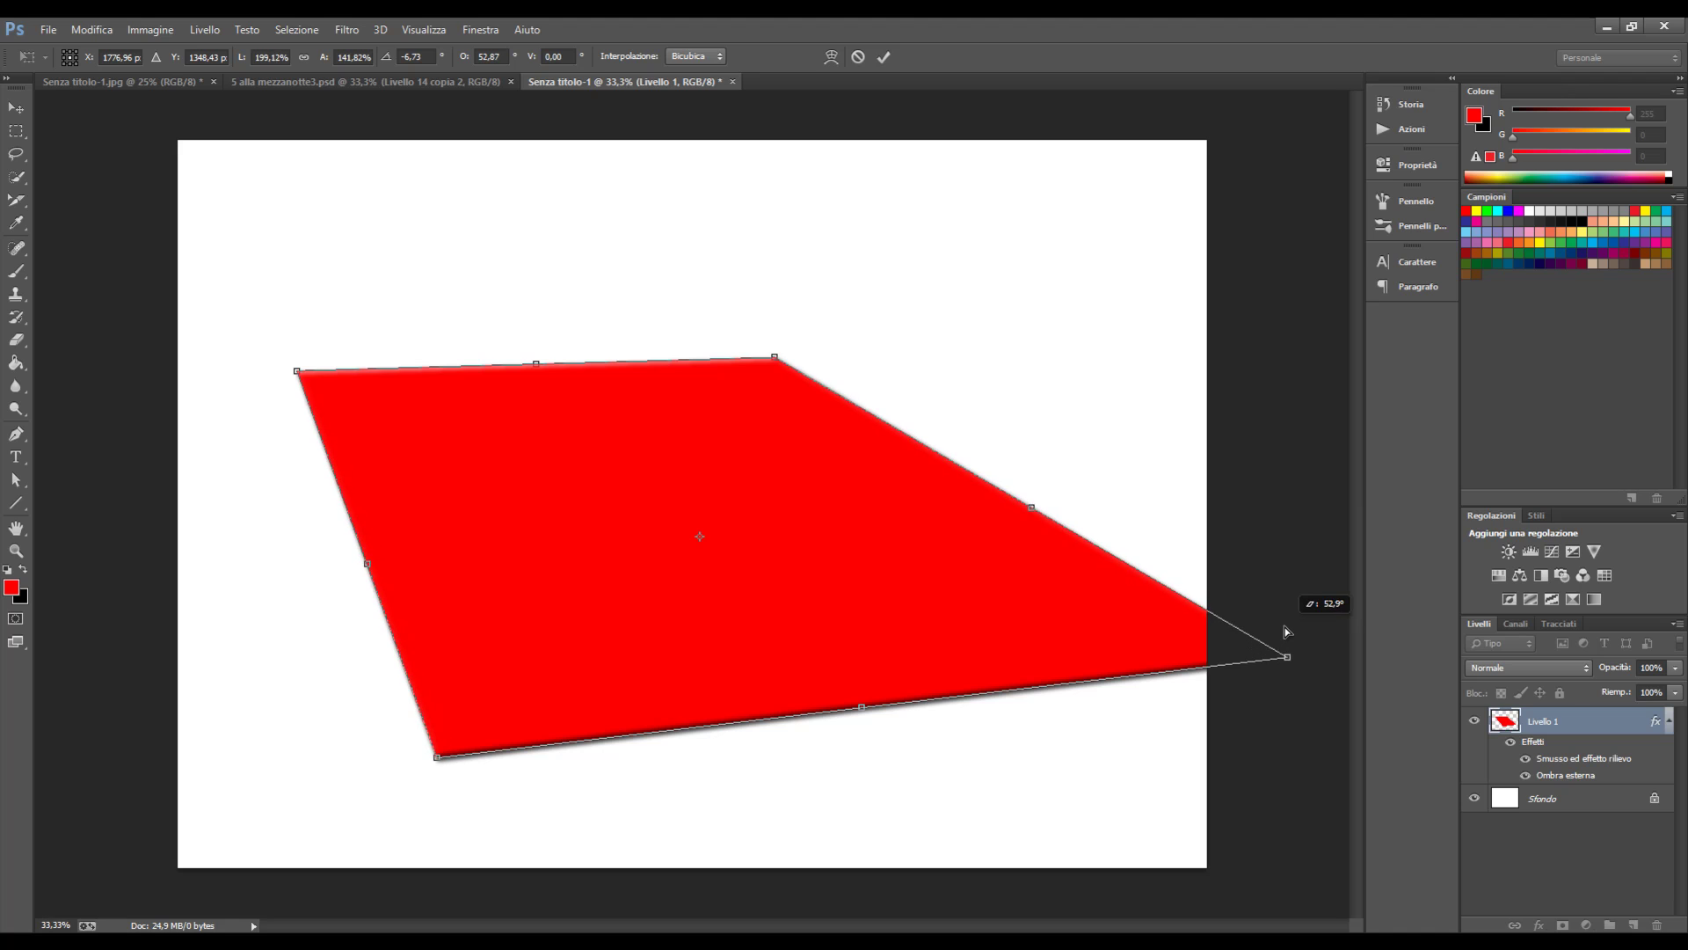
pyautogui.moveTo(1285, 631)
pyautogui.mouseDown()
pyautogui.moveTo(1121, 648)
pyautogui.moveTo(1143, 630)
pyautogui.mouseUp()
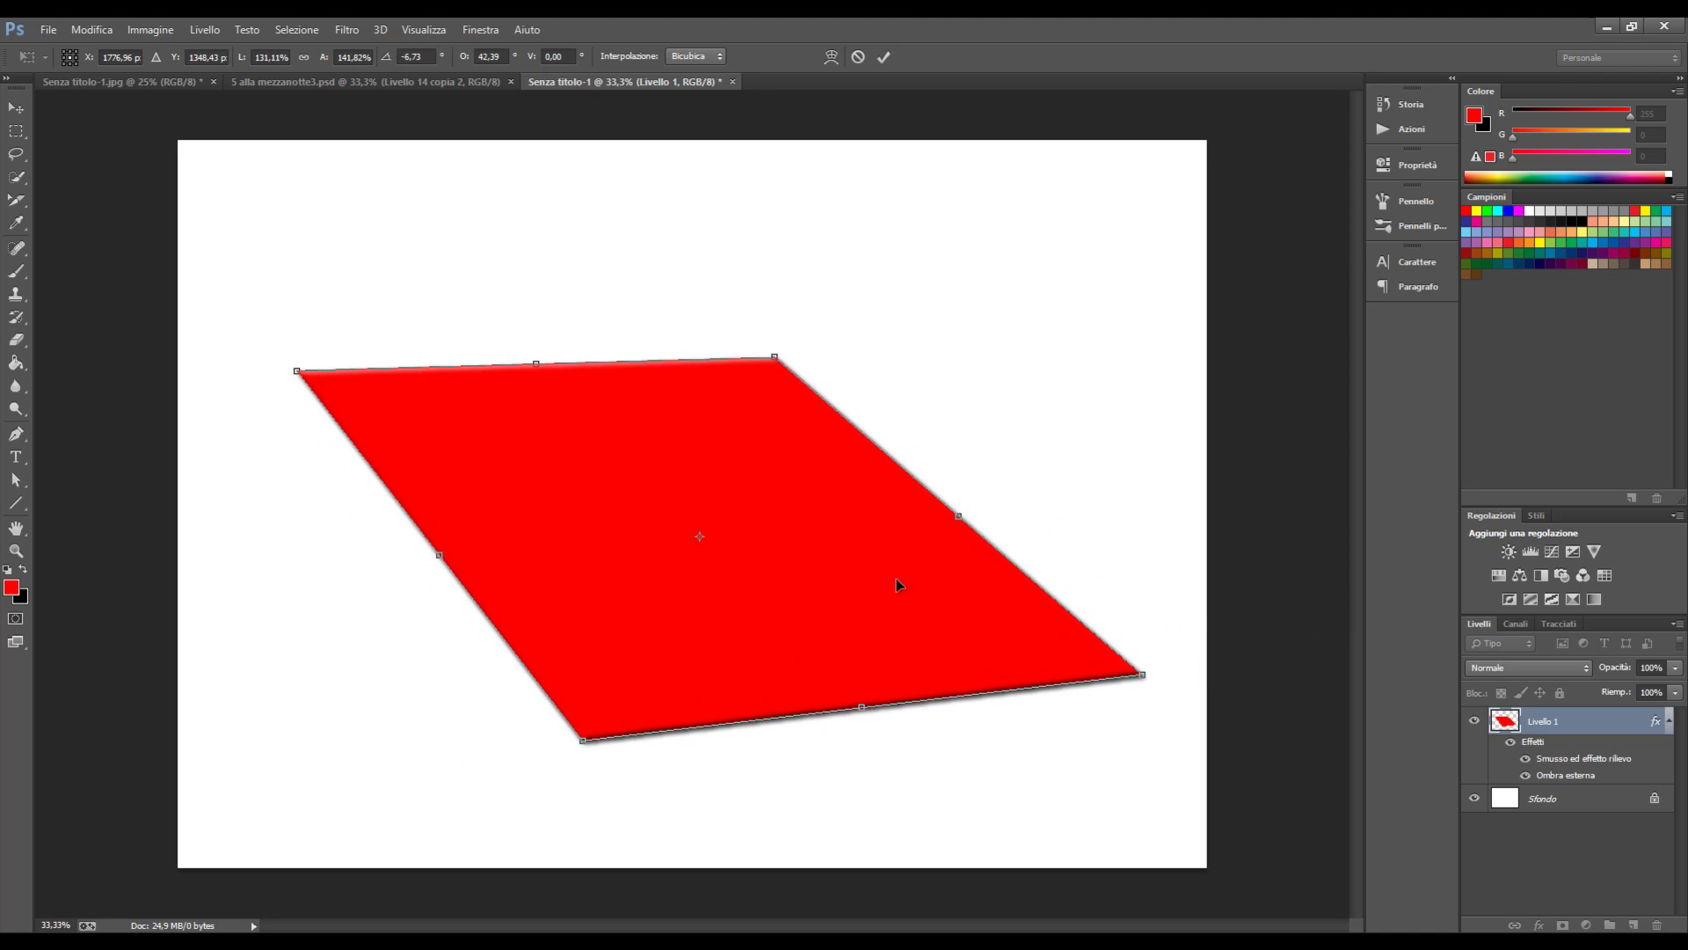
pyautogui.rightClick(884, 573)
# Step: Warp the shape, bending its left side, lower-left edge, interior and right edge
pyautogui.click(925, 702)
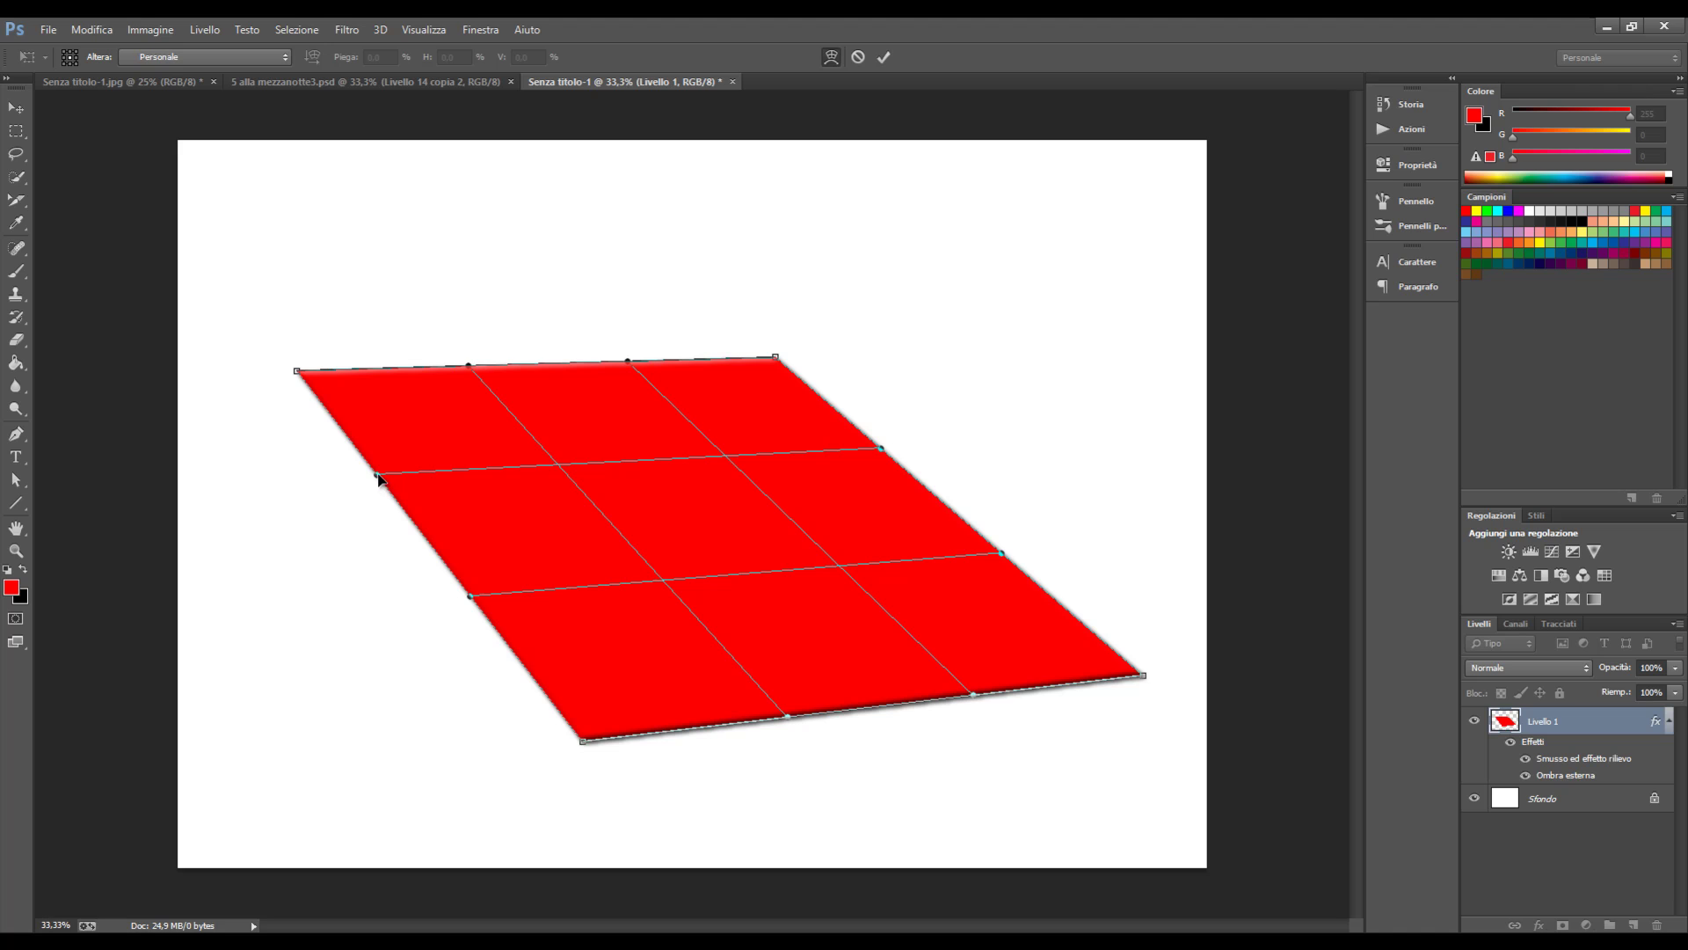
pyautogui.moveTo(377, 478); pyautogui.dragTo(494, 449)
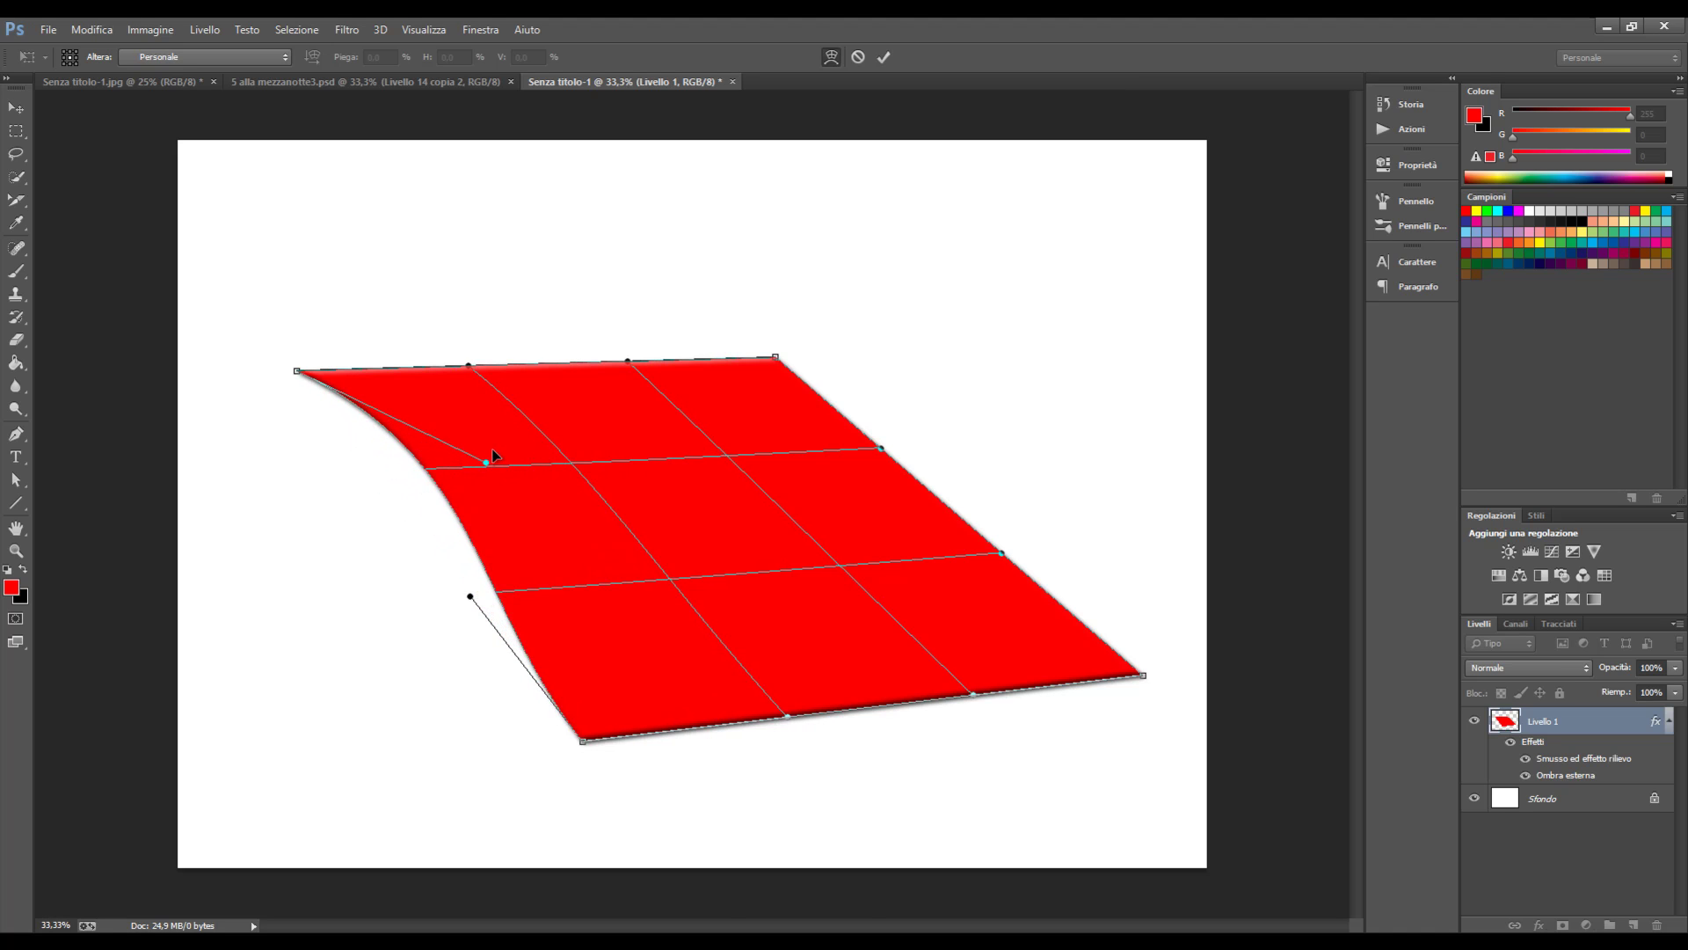
pyautogui.moveTo(448, 596)
pyautogui.mouseDown()
pyautogui.moveTo(440, 697)
pyautogui.moveTo(384, 663)
pyautogui.mouseUp()
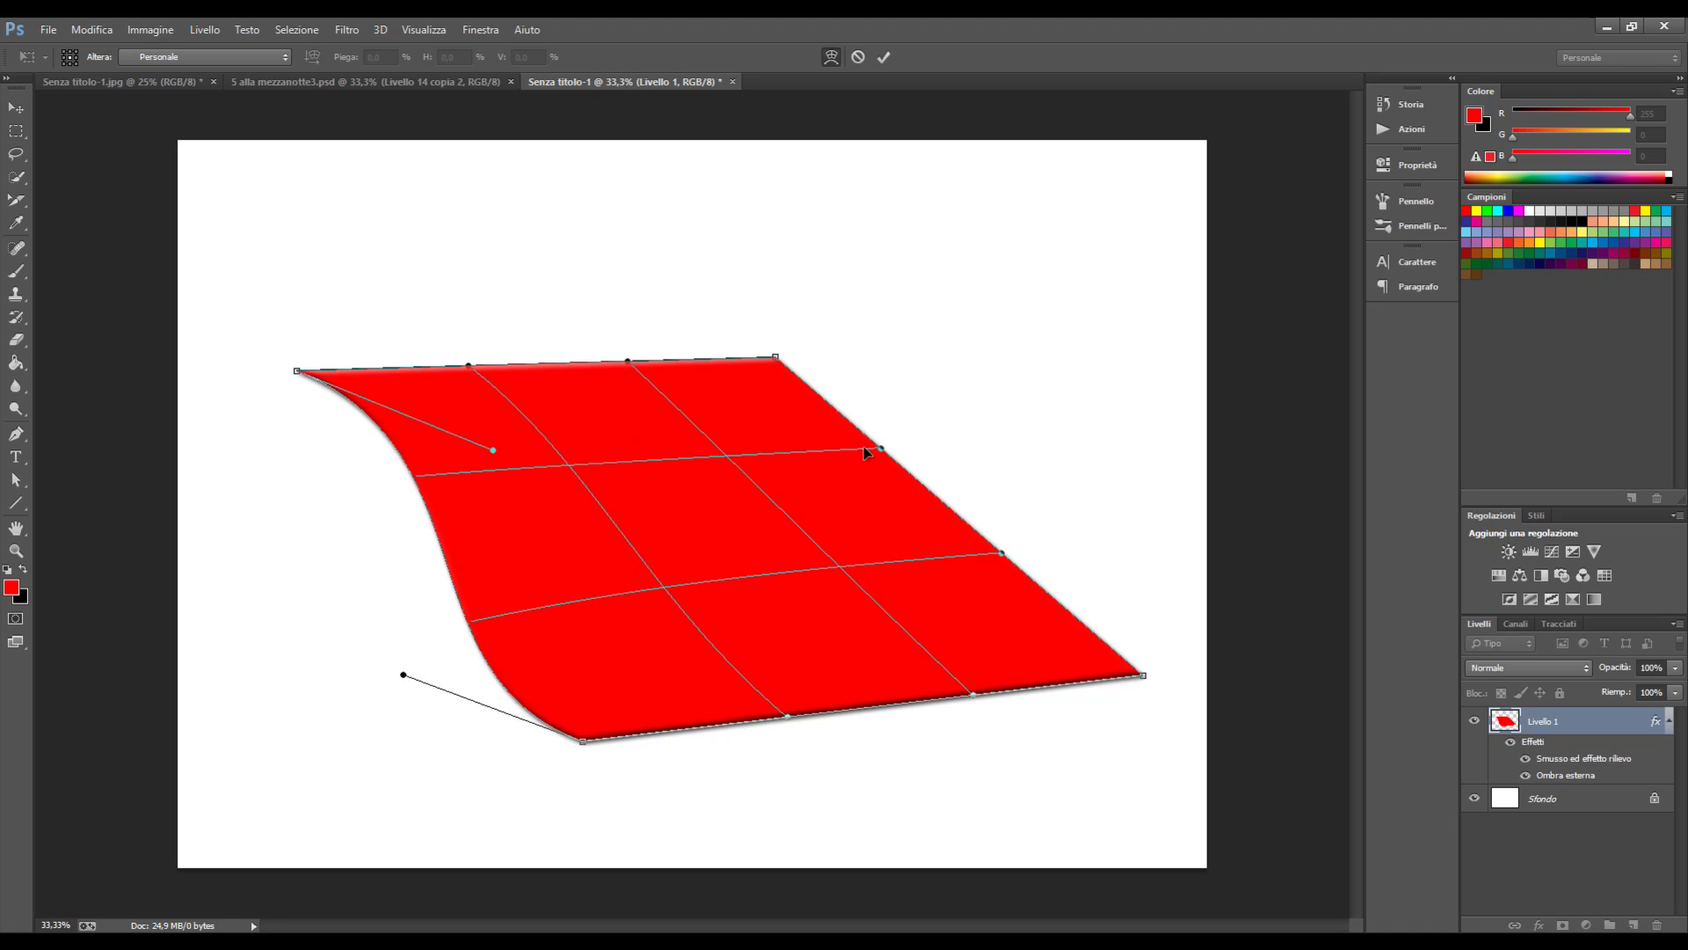
pyautogui.moveTo(684, 470); pyautogui.dragTo(651, 600)
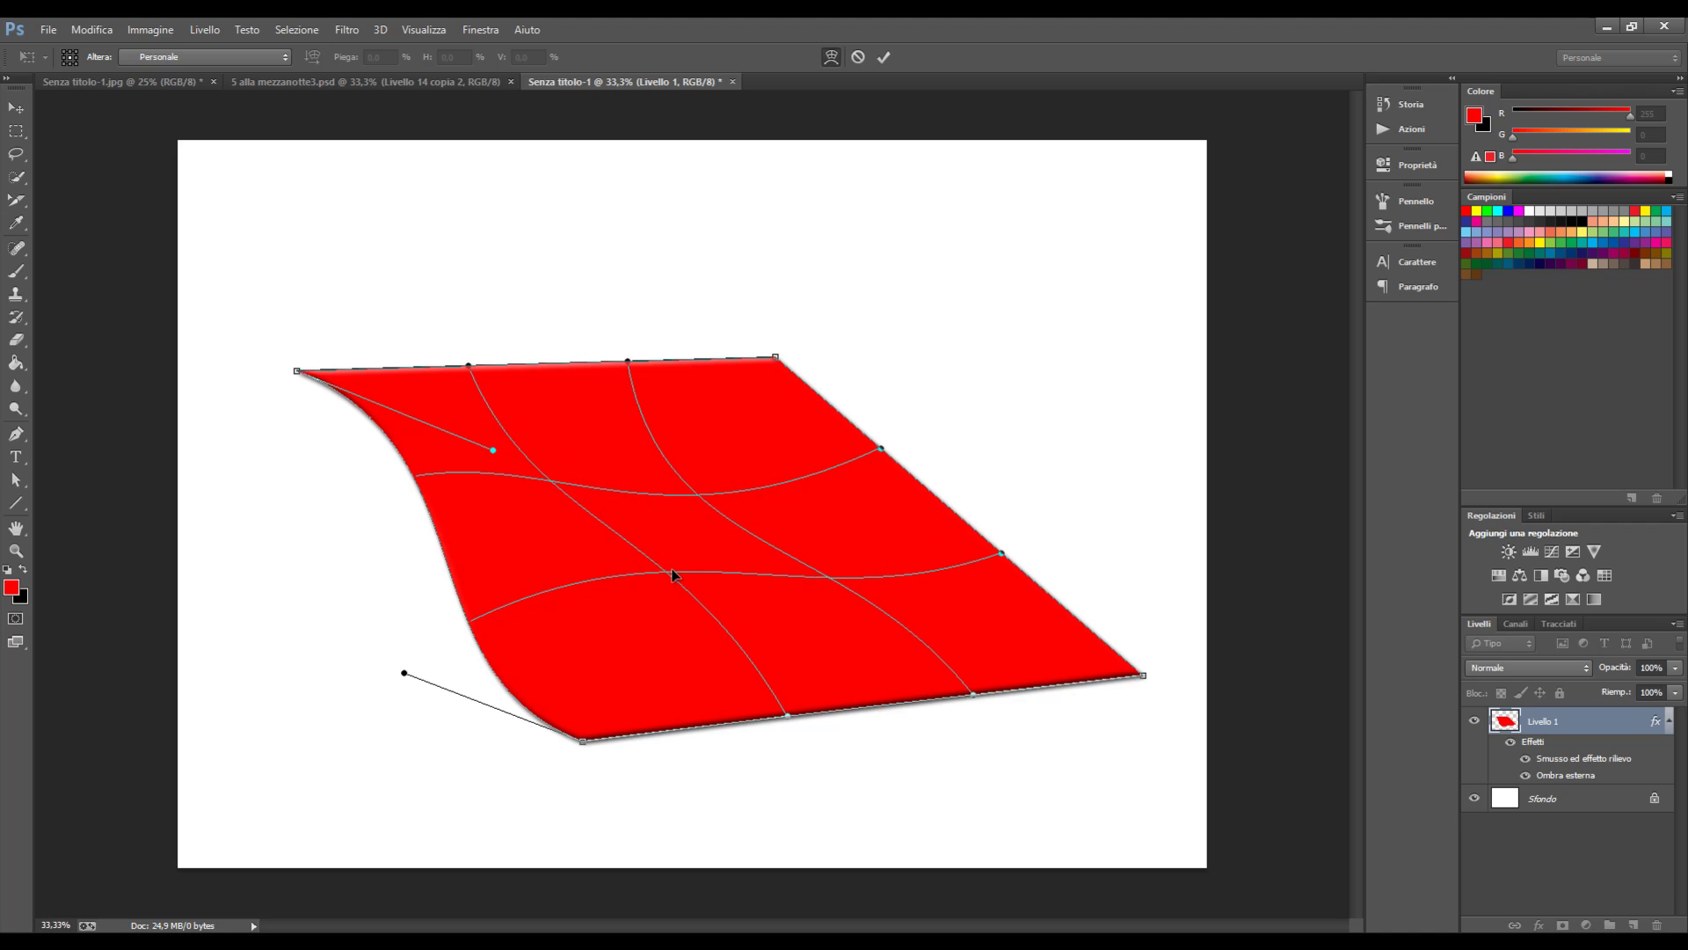
pyautogui.moveTo(661, 579); pyautogui.dragTo(876, 576)
pyautogui.moveTo(1000, 554)
pyautogui.mouseDown()
pyautogui.moveTo(960, 534)
pyautogui.moveTo(1151, 579)
pyautogui.mouseUp()
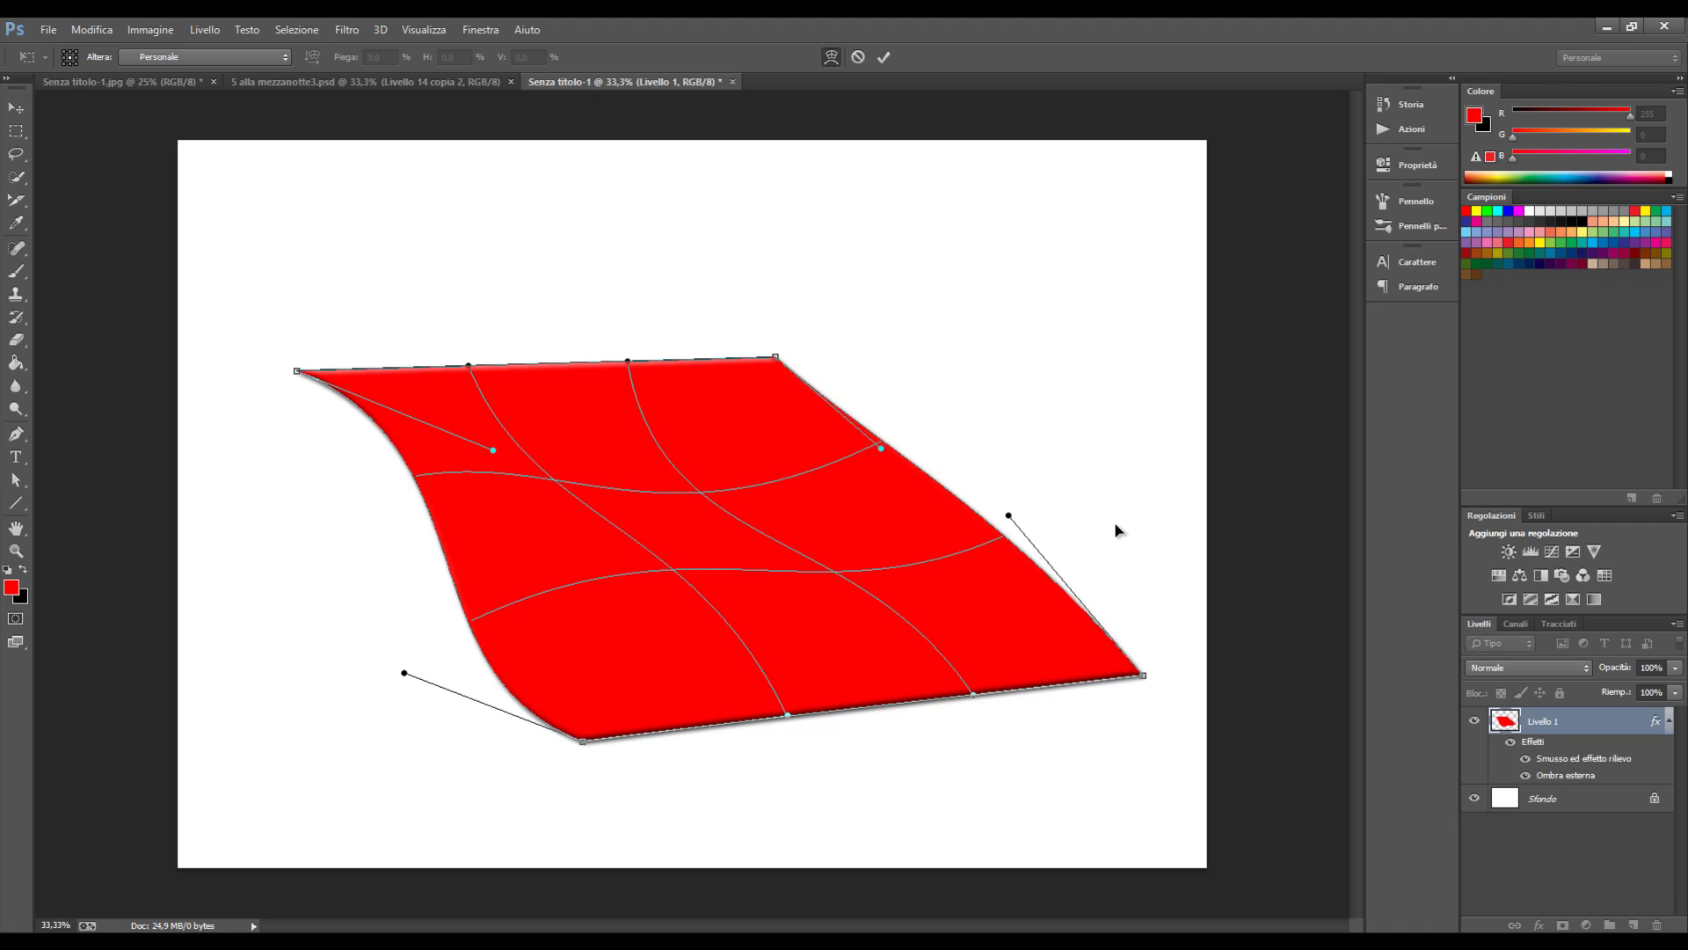
# Step: Bulge the top edge upward, curl and extend the top-right tip, then commit the warp
pyautogui.click(872, 435)
pyautogui.moveTo(881, 449); pyautogui.dragTo(874, 303)
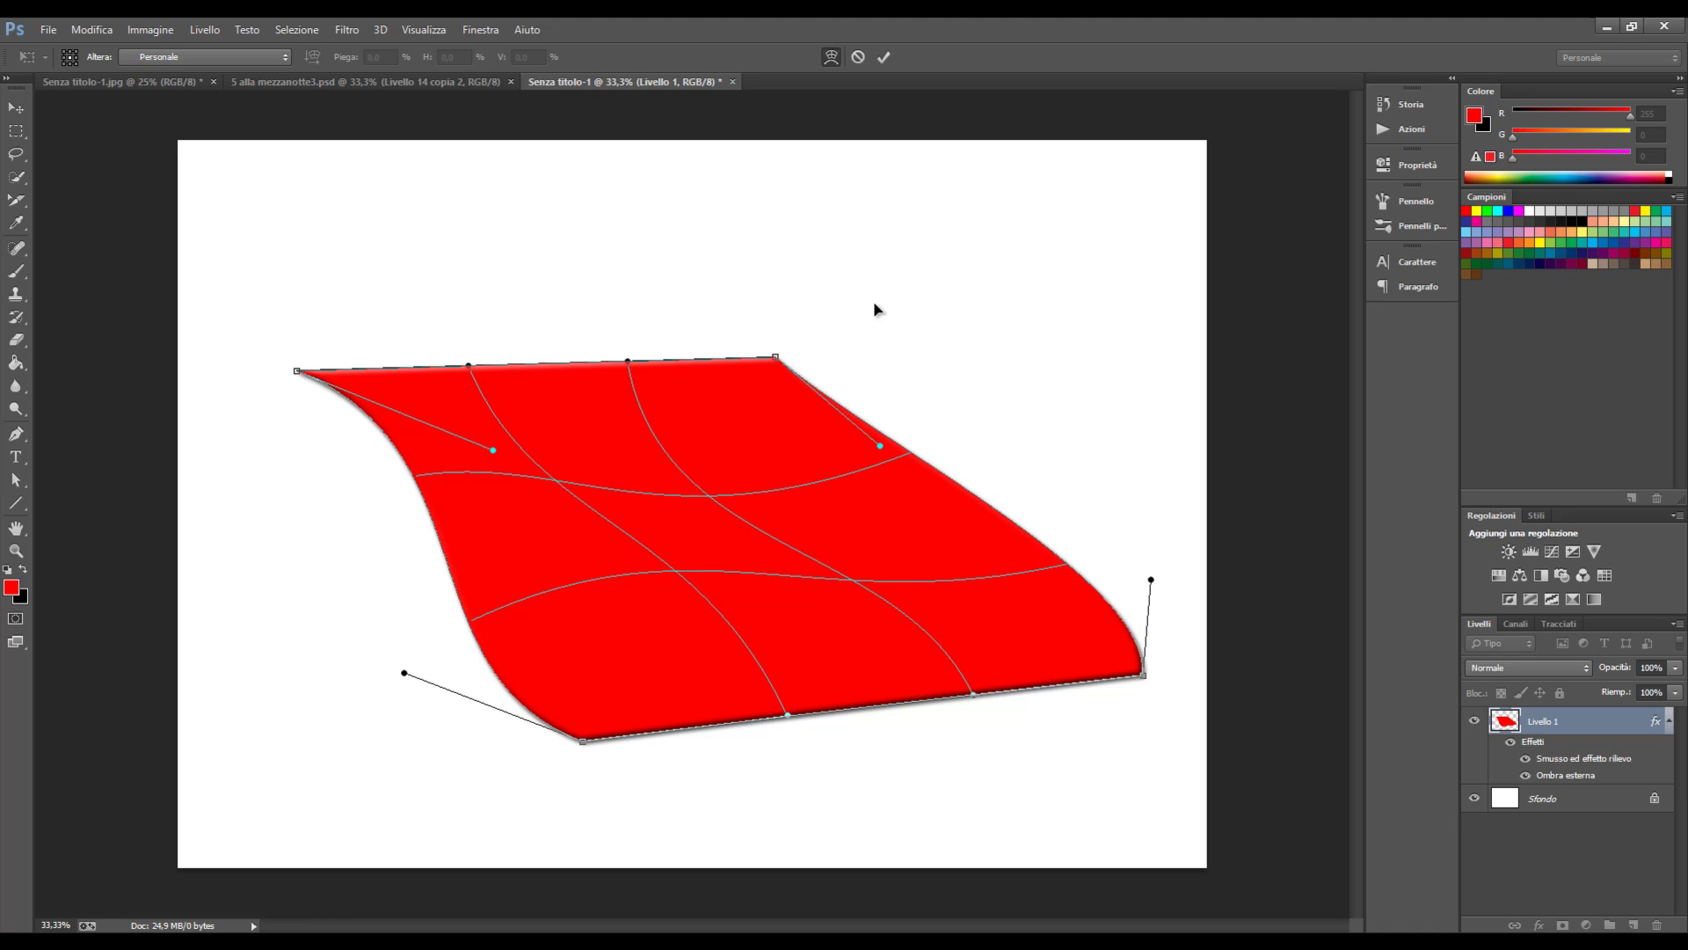
pyautogui.moveTo(630, 363); pyautogui.dragTo(623, 257)
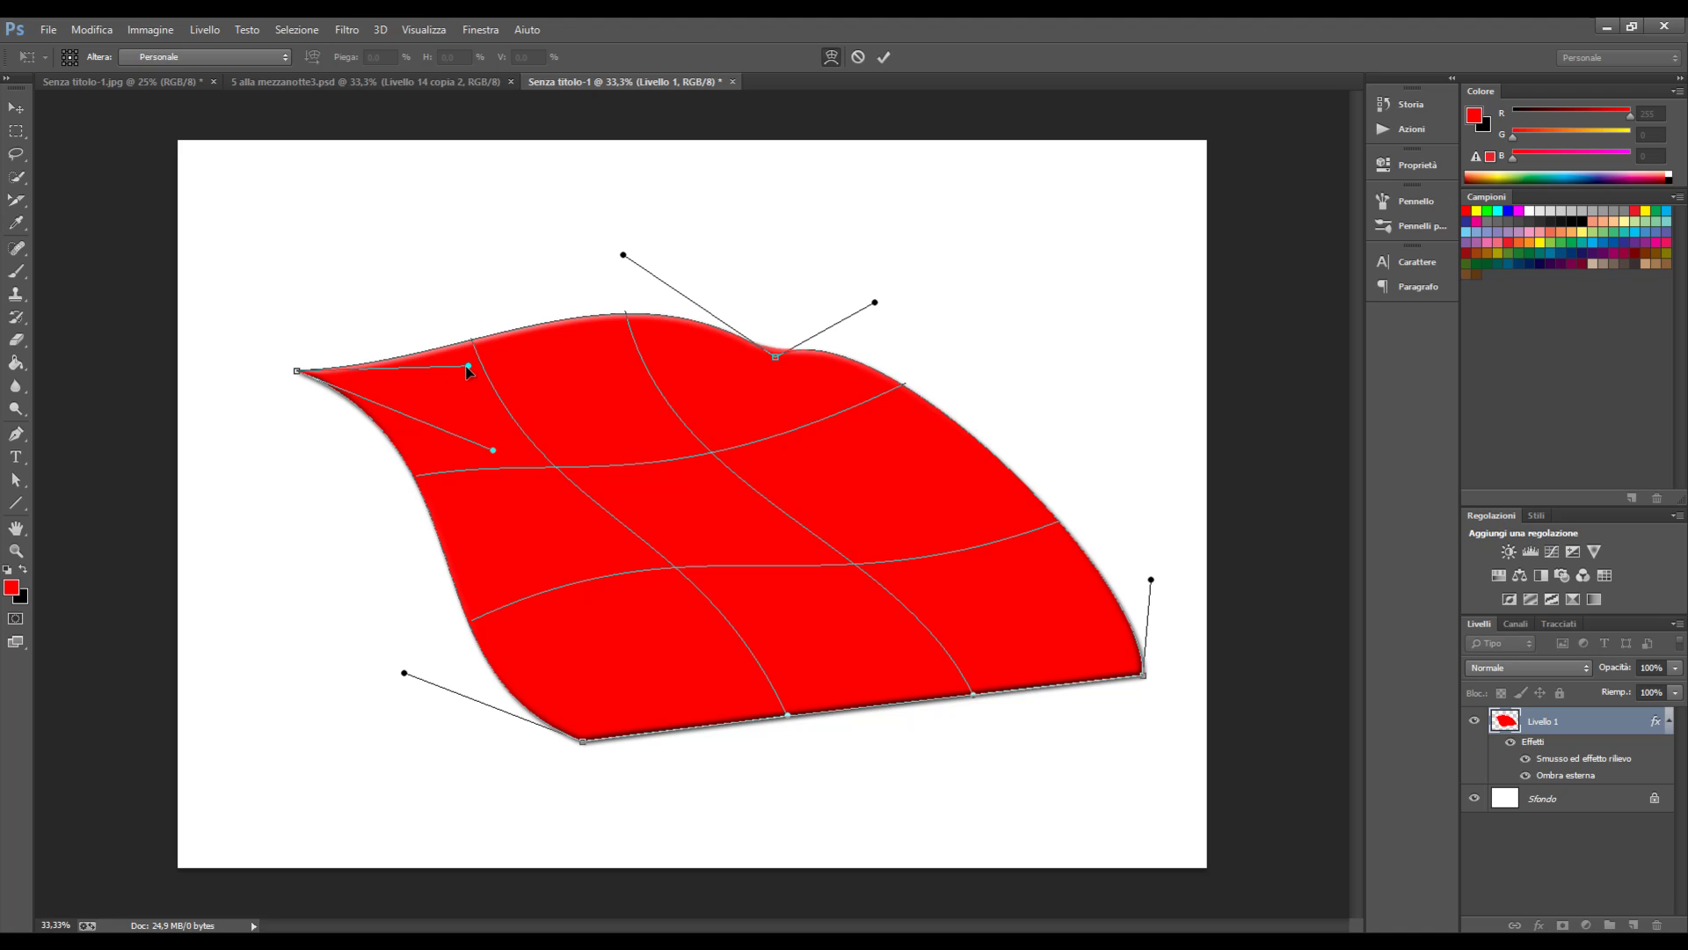
pyautogui.moveTo(469, 366); pyautogui.dragTo(475, 237)
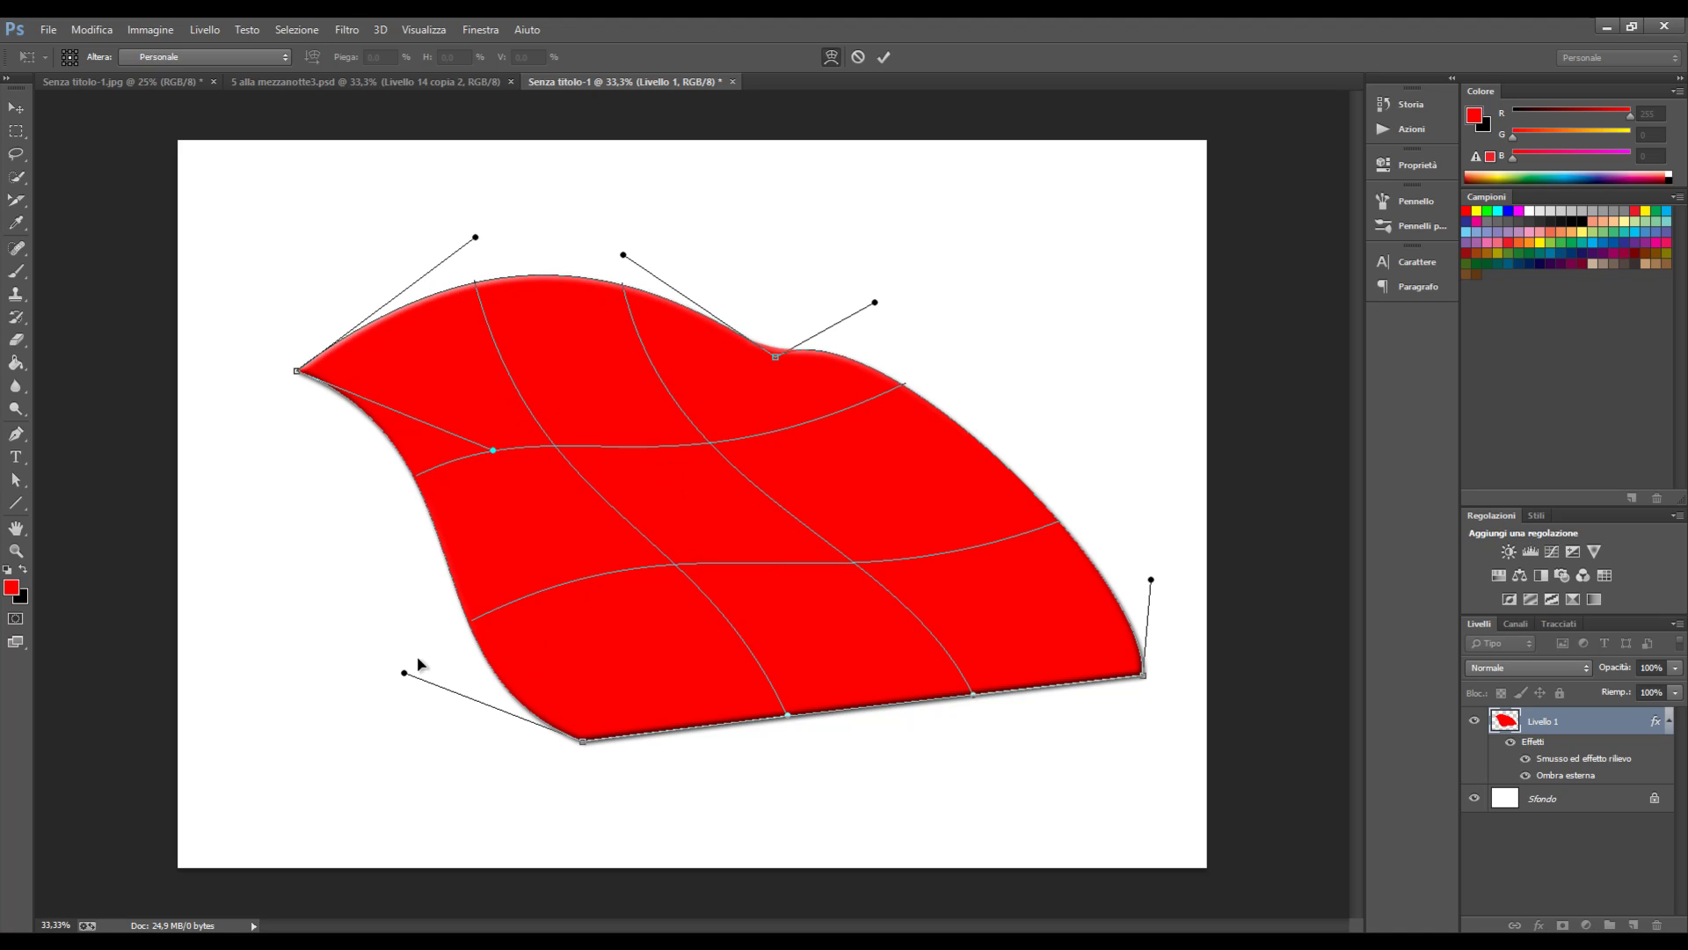
pyautogui.moveTo(403, 673); pyautogui.dragTo(454, 721)
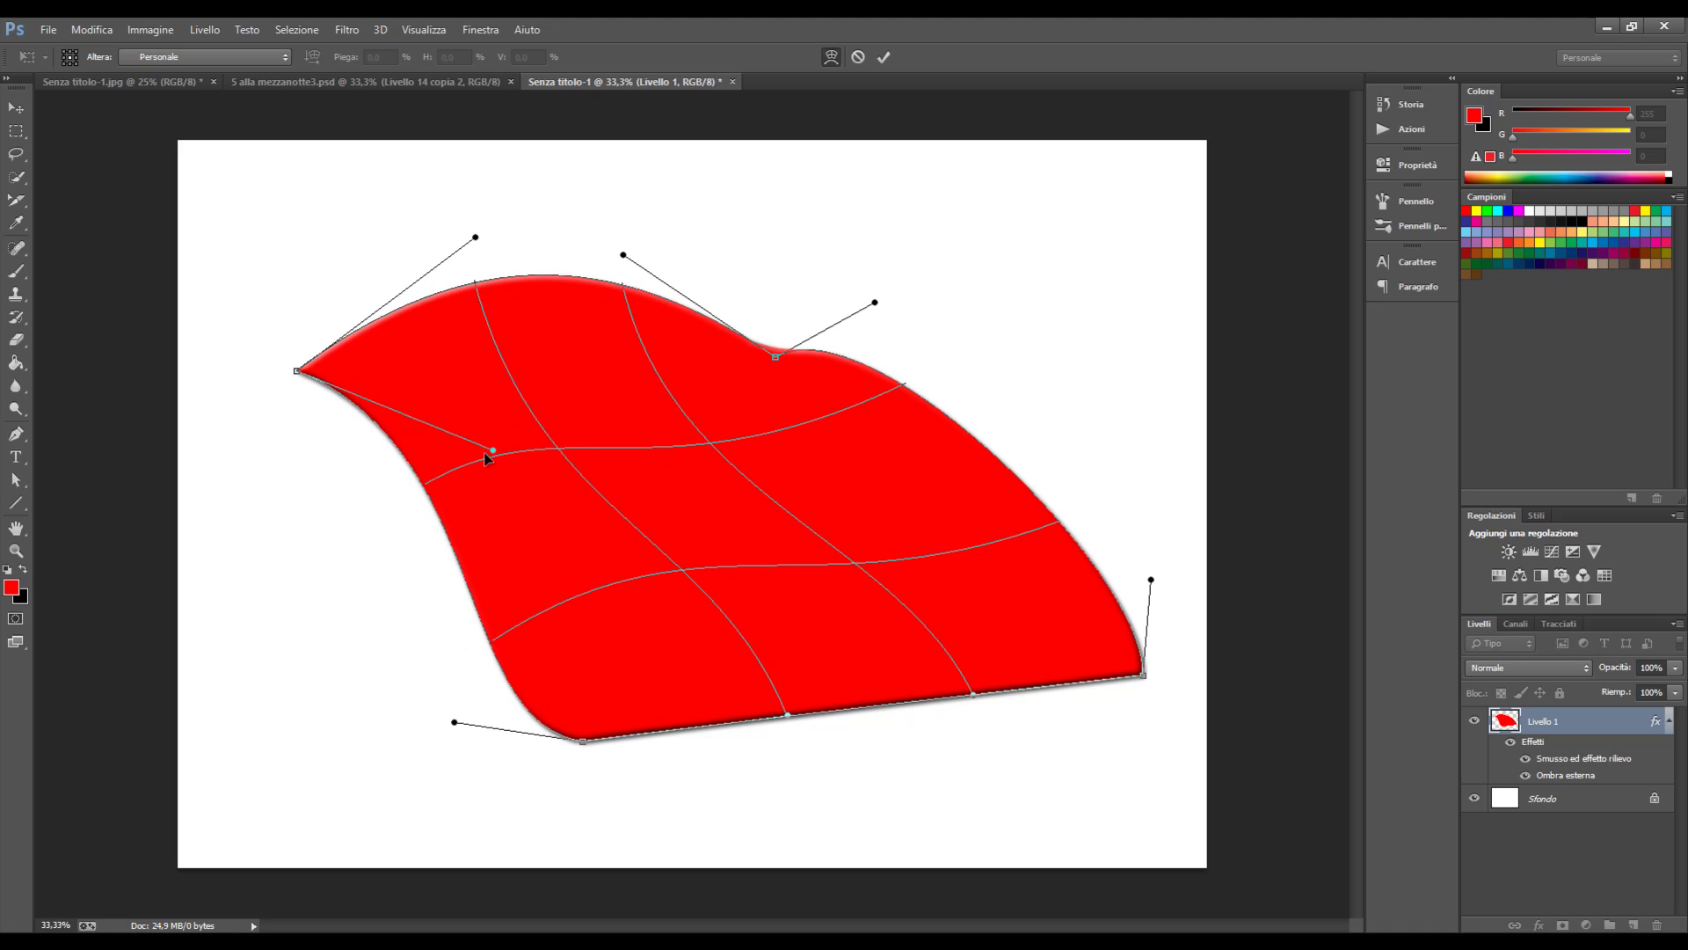
pyautogui.moveTo(492, 451); pyautogui.dragTo(401, 453)
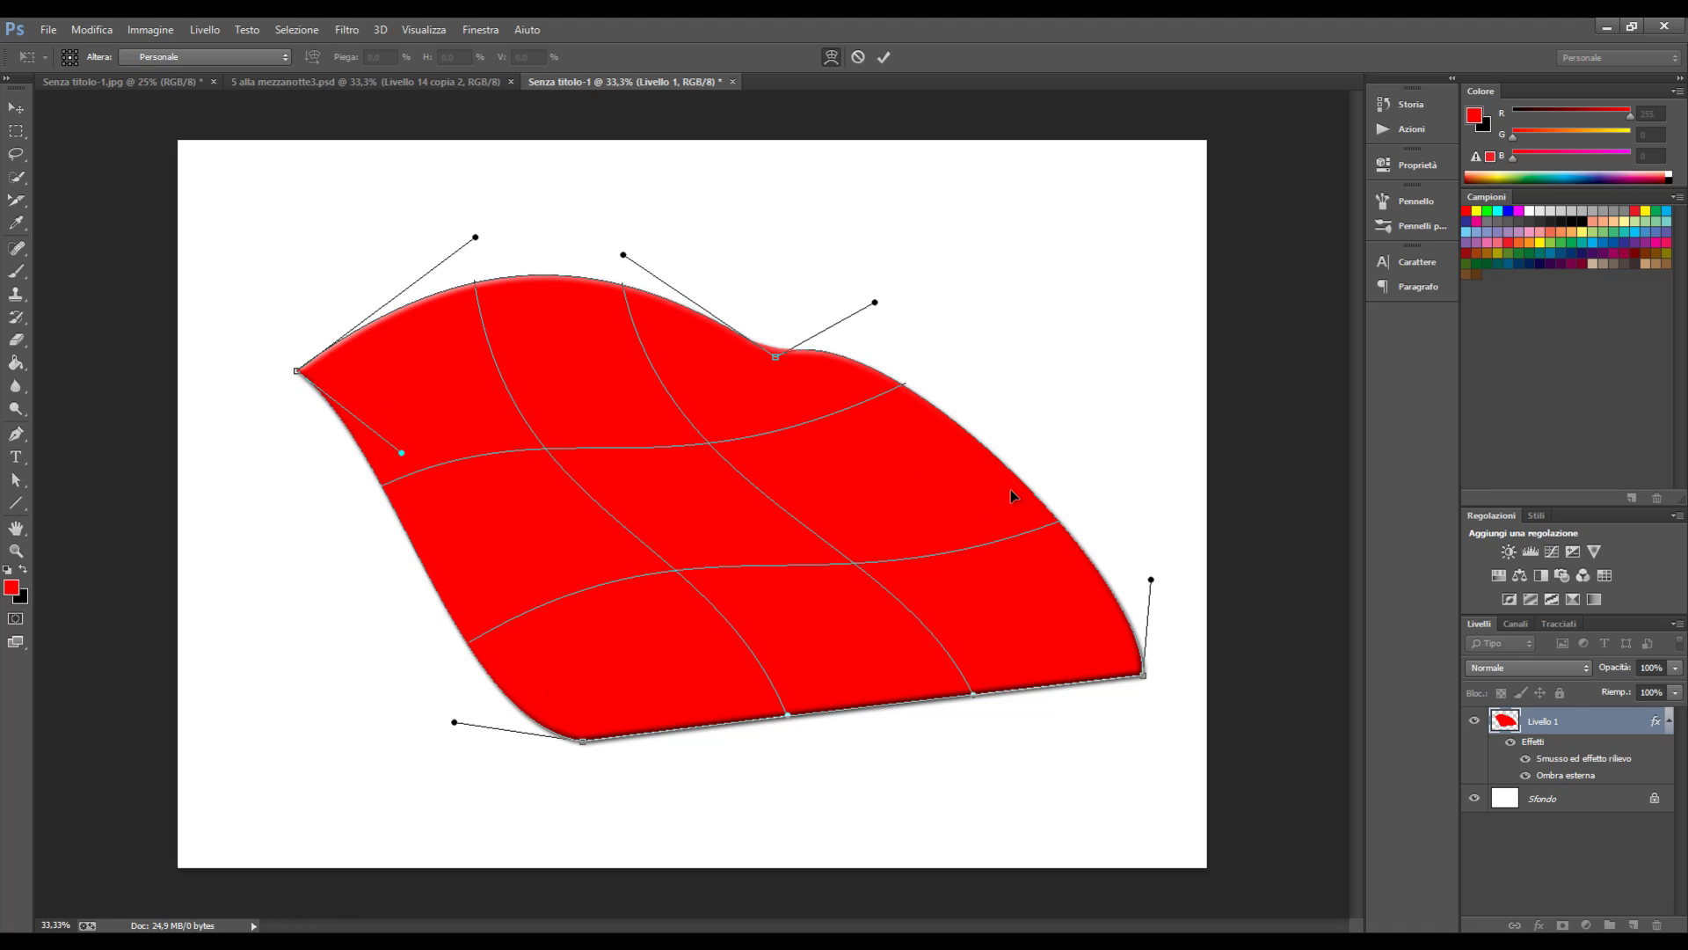
pyautogui.moveTo(882, 496); pyautogui.dragTo(835, 512)
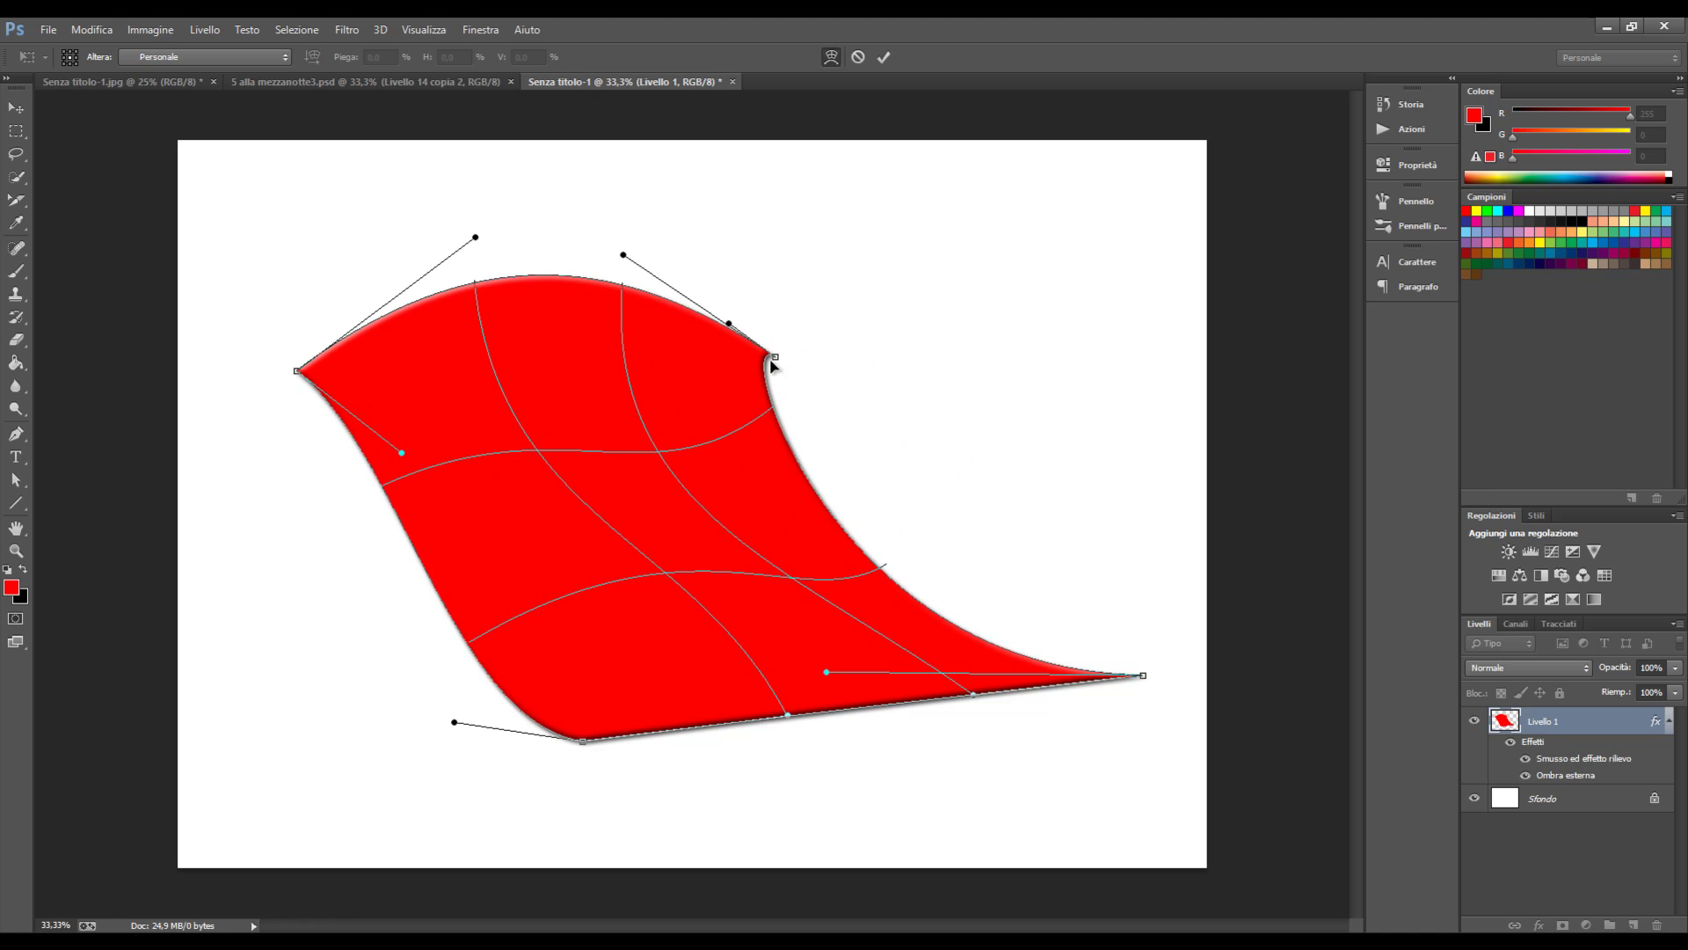
pyautogui.moveTo(775, 359); pyautogui.dragTo(1016, 375)
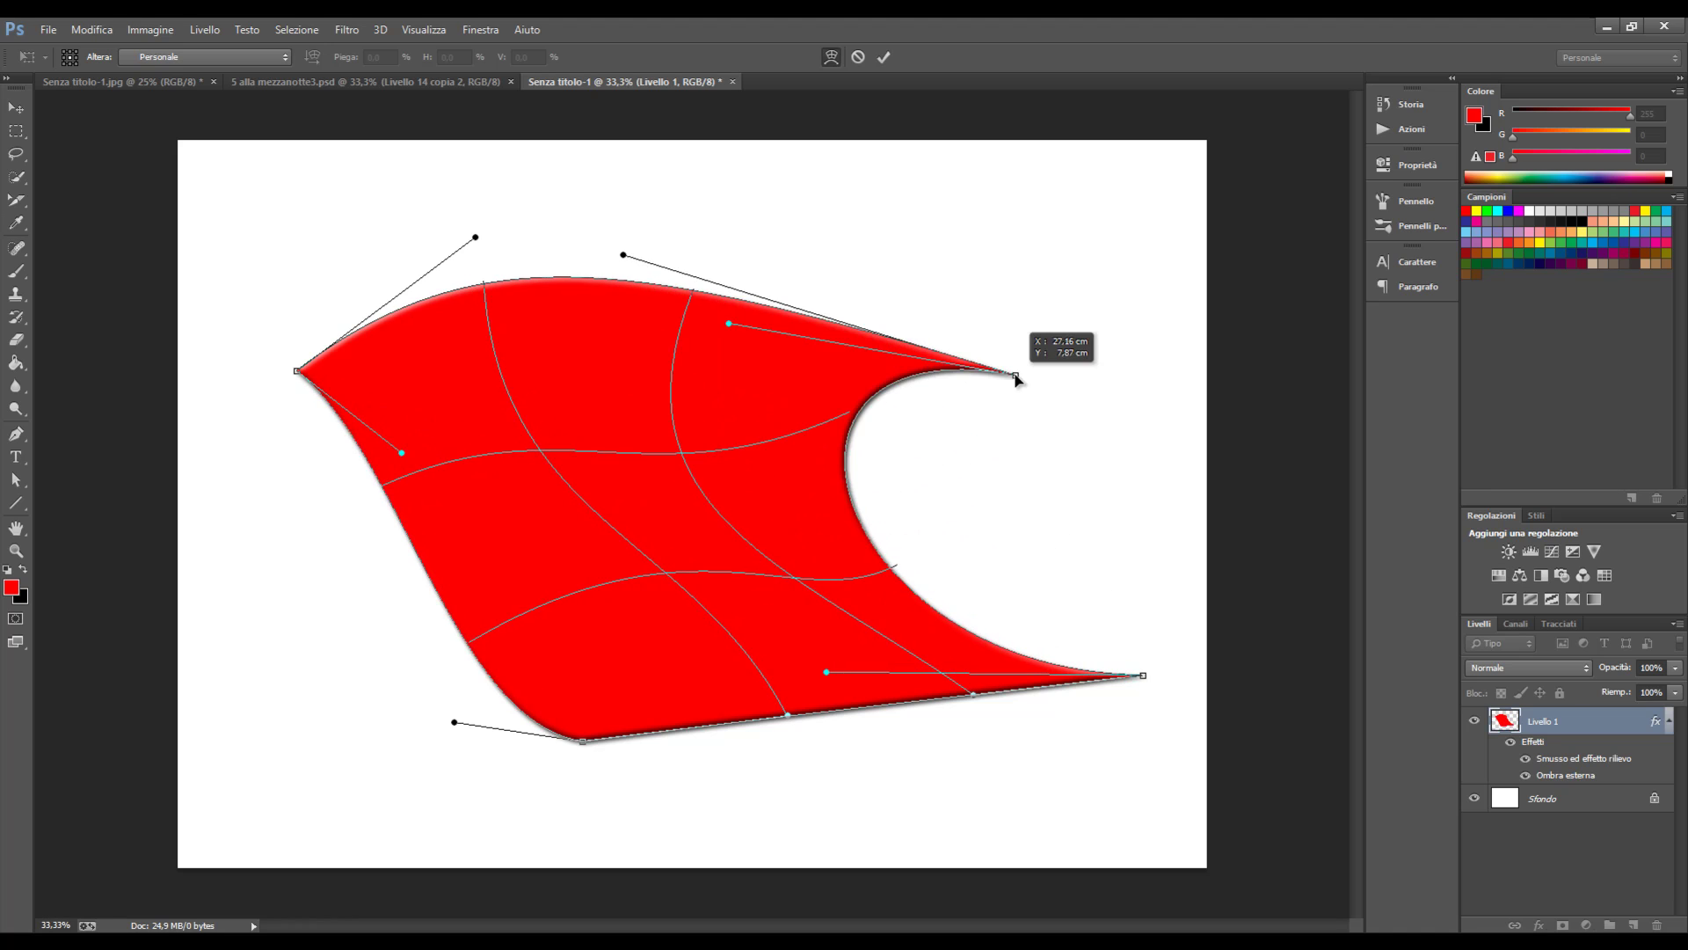
pyautogui.click(884, 57)
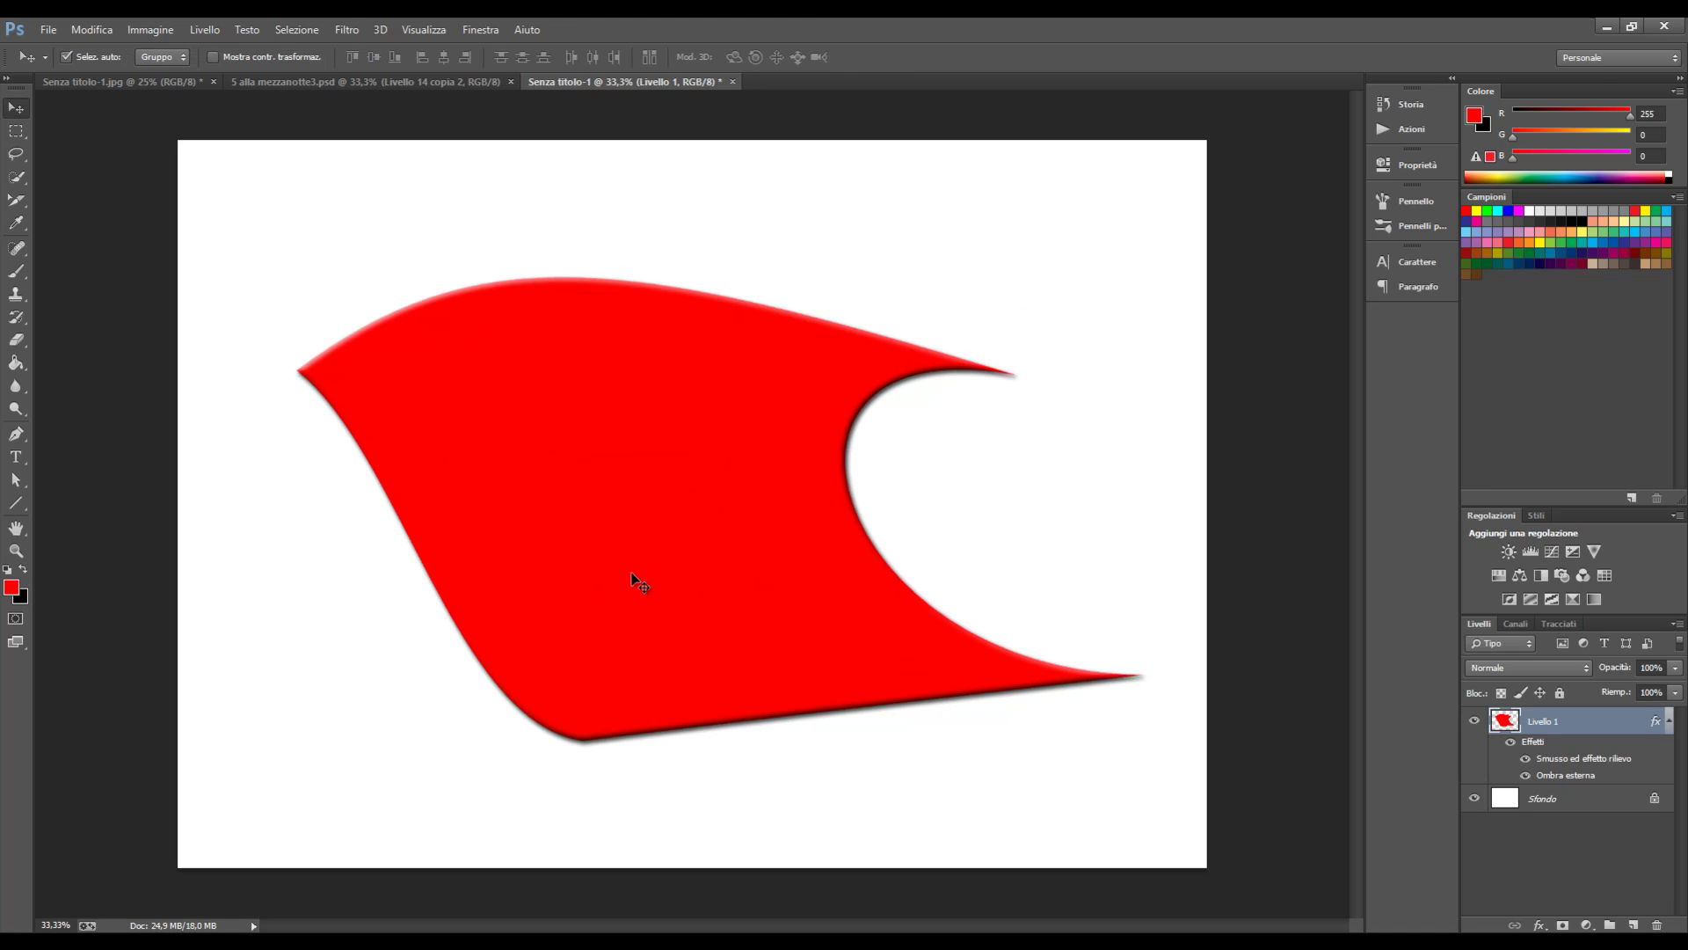
# Step: Undo a trial drag, then shift the wave shape left with free transform and apply it
pyautogui.moveTo(700, 552); pyautogui.dragTo(673, 564)
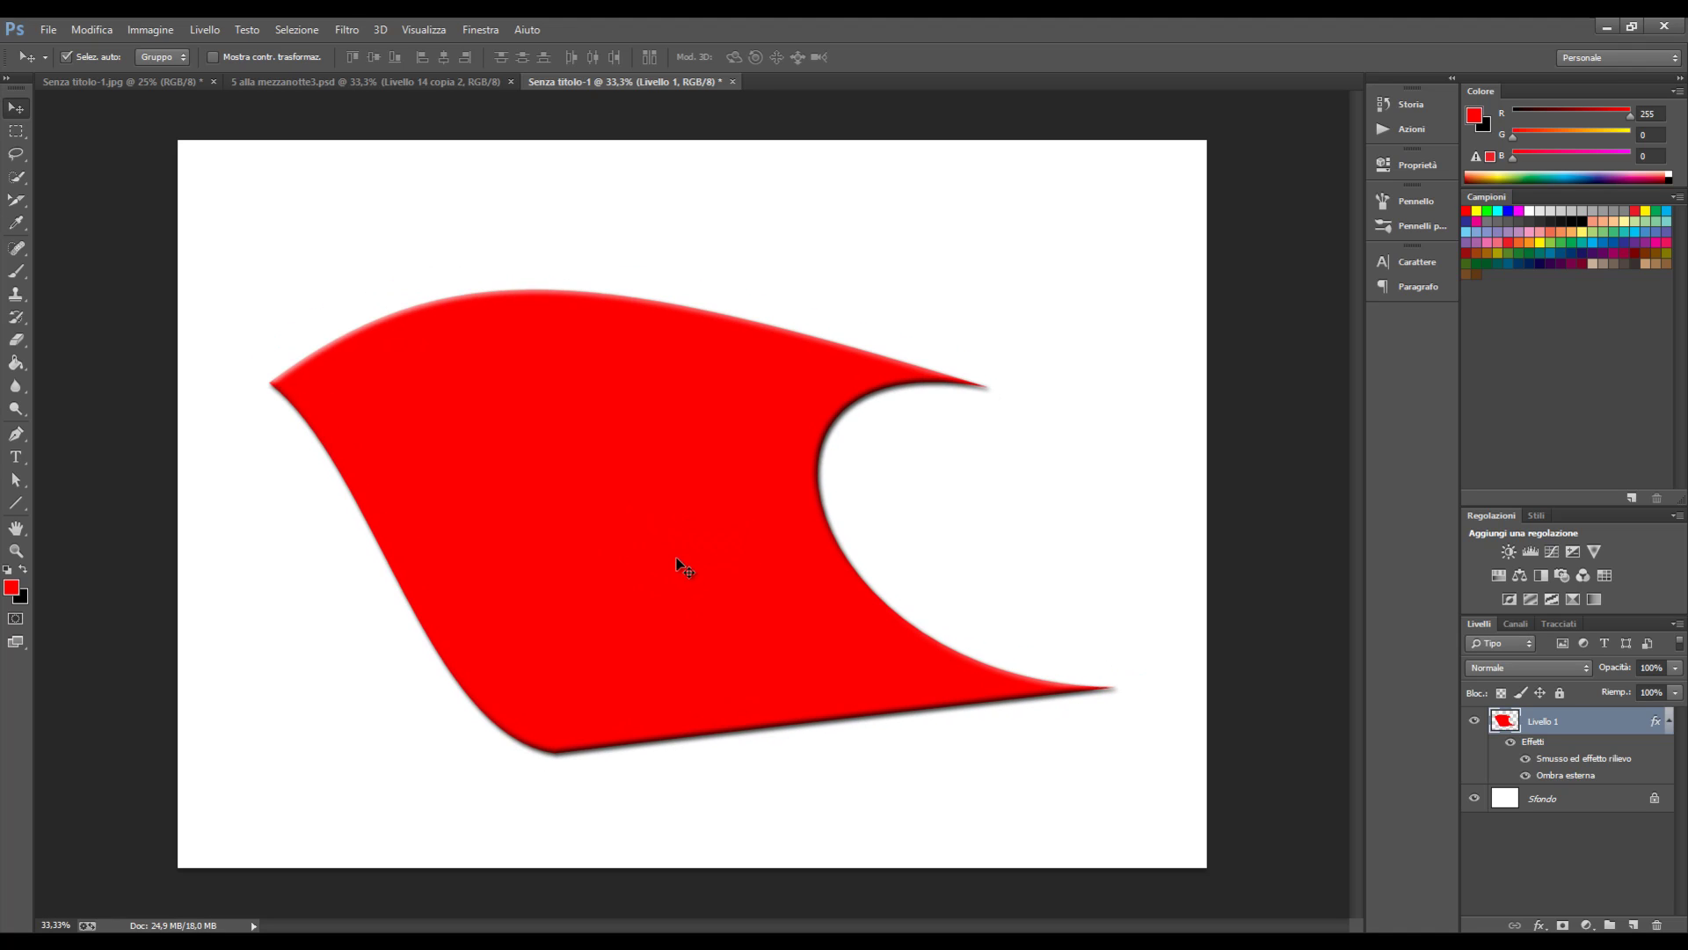
pyautogui.hotkey('ctrl', 'z')
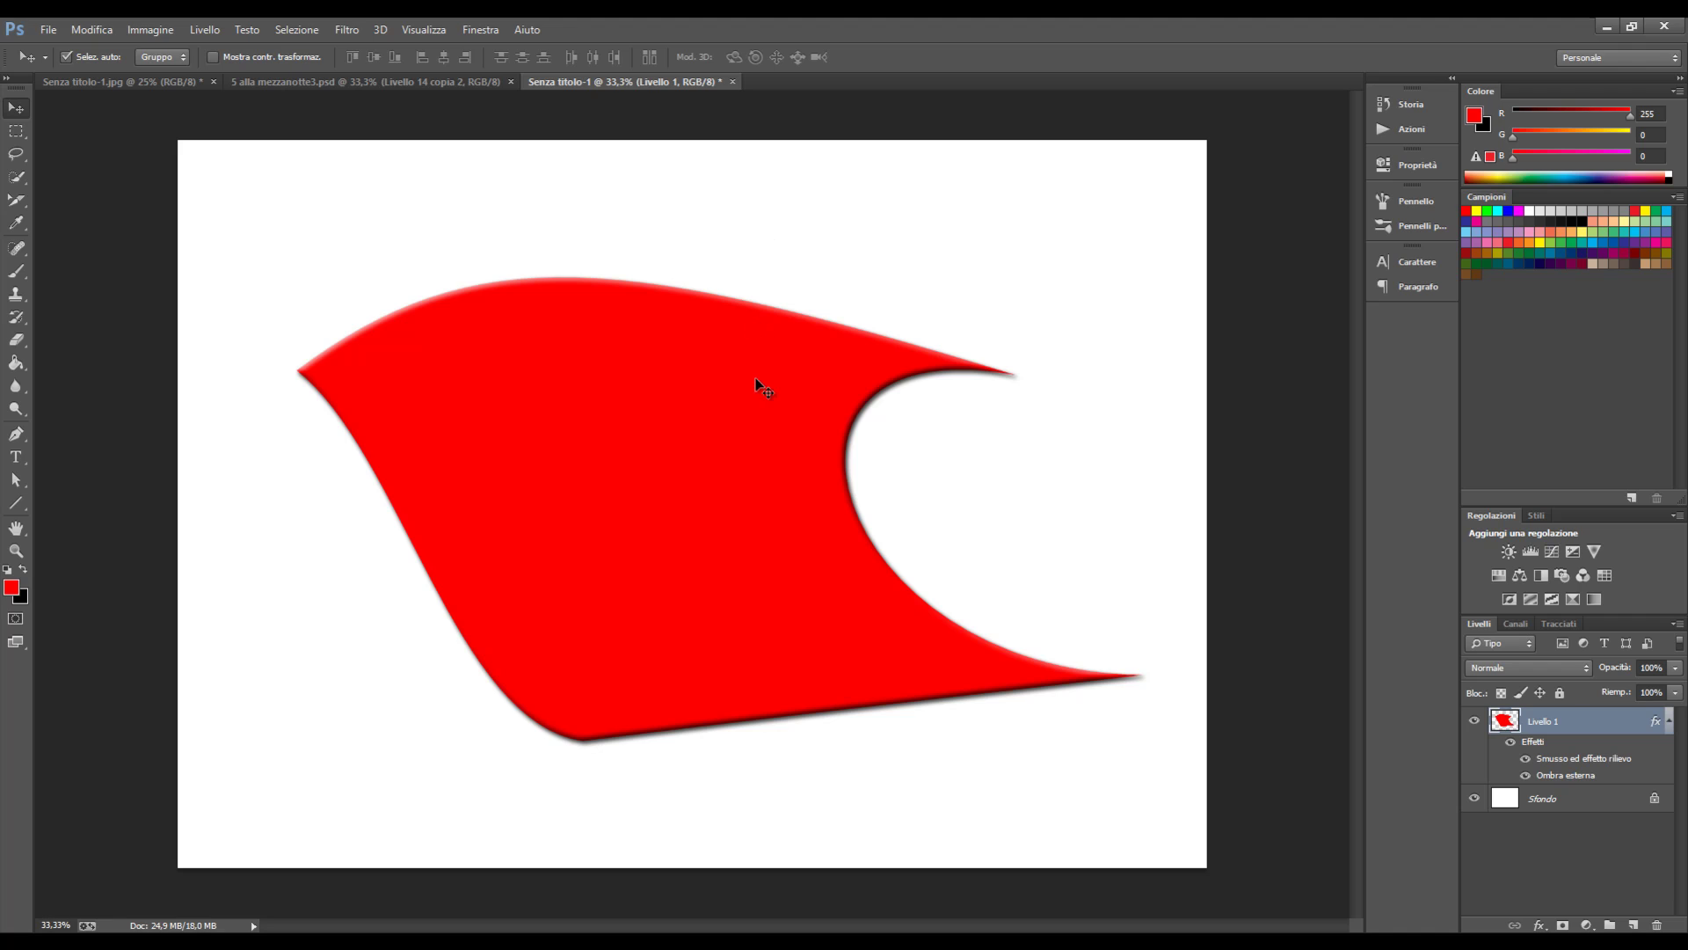
pyautogui.hotkey('ctrl', 't')
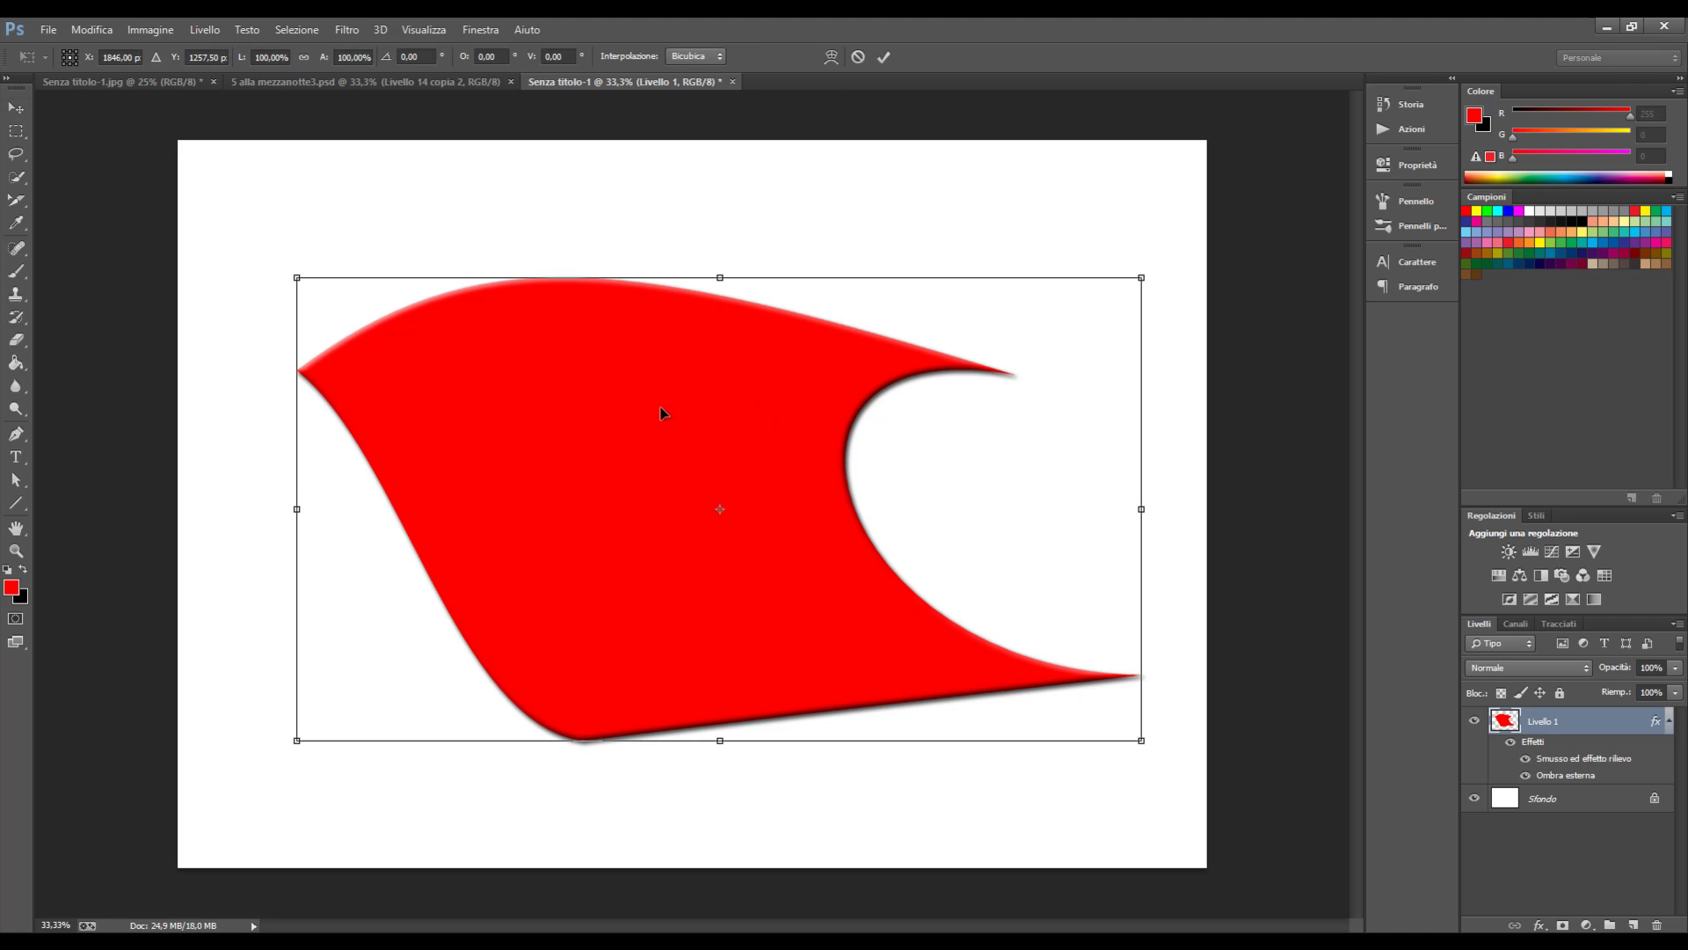
pyautogui.moveTo(678, 457)
pyautogui.mouseDown()
pyautogui.moveTo(606, 448)
pyautogui.moveTo(636, 457)
pyautogui.mouseUp()
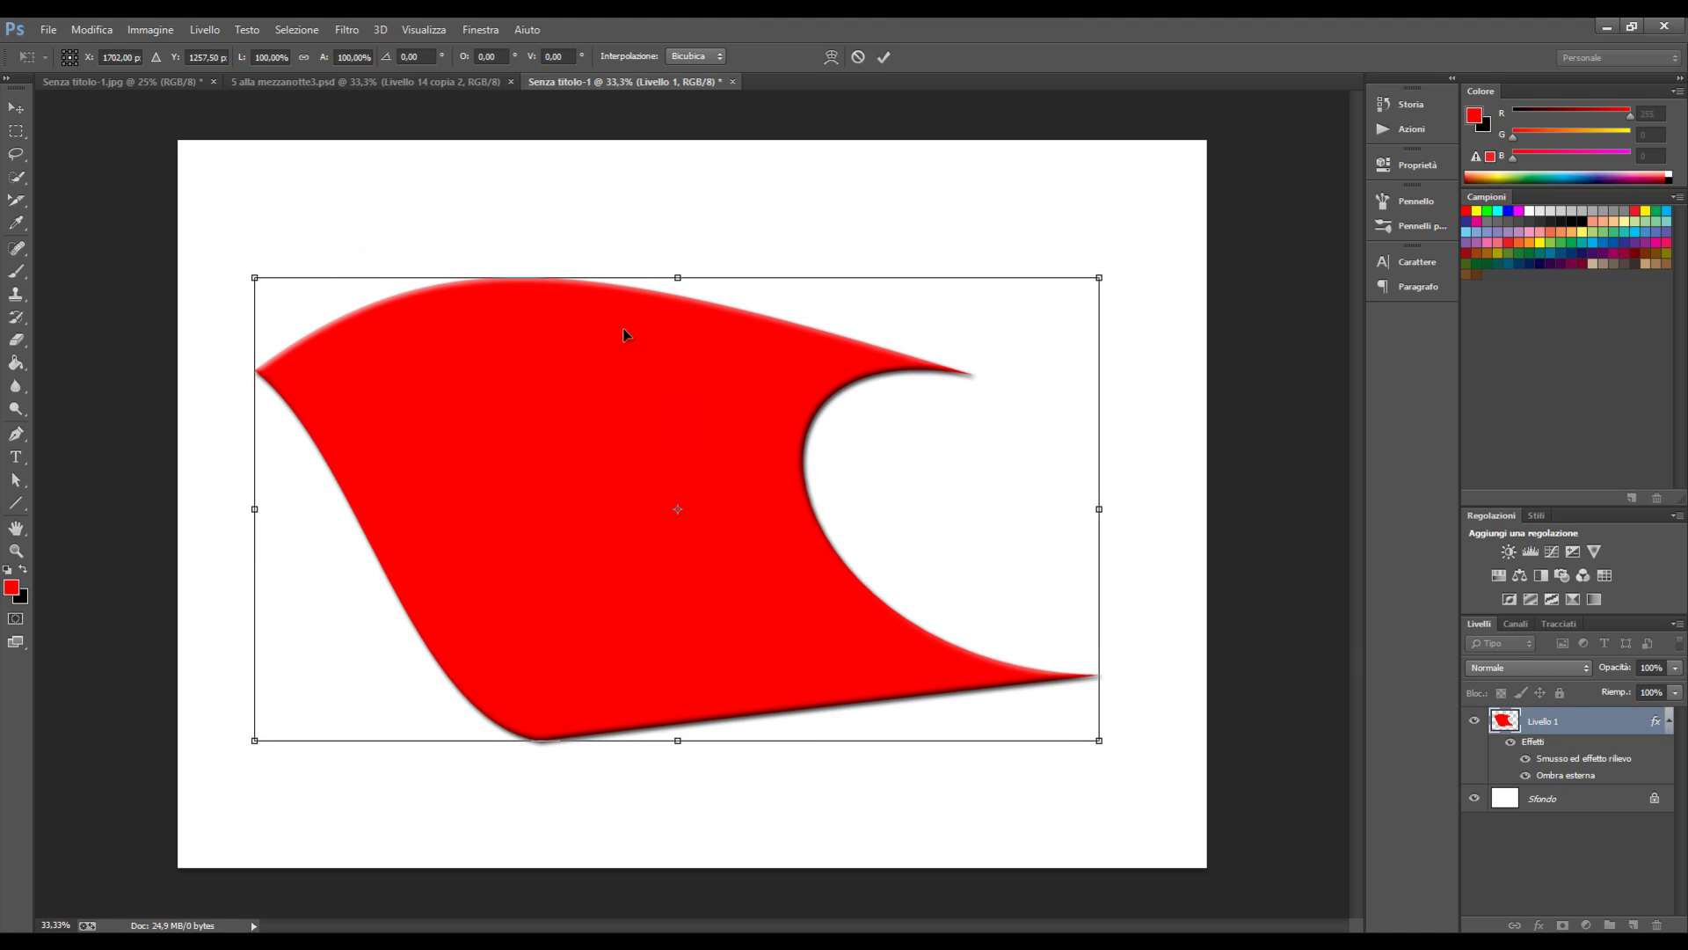
pyautogui.click(15, 177)
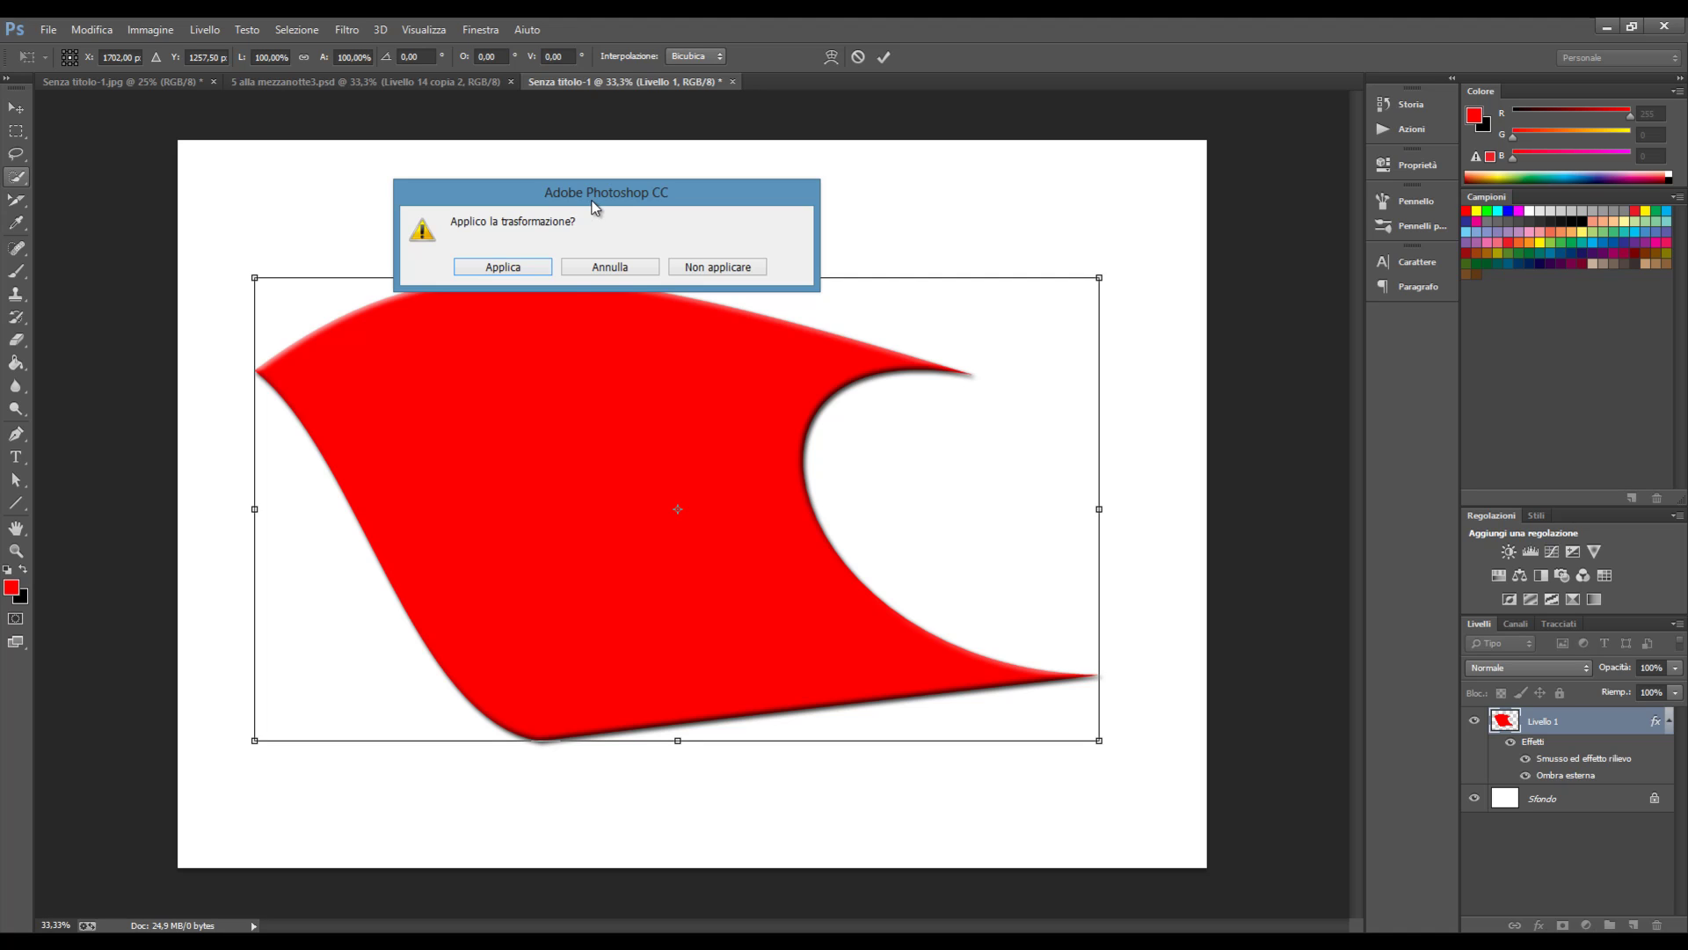
pyautogui.click(517, 267)
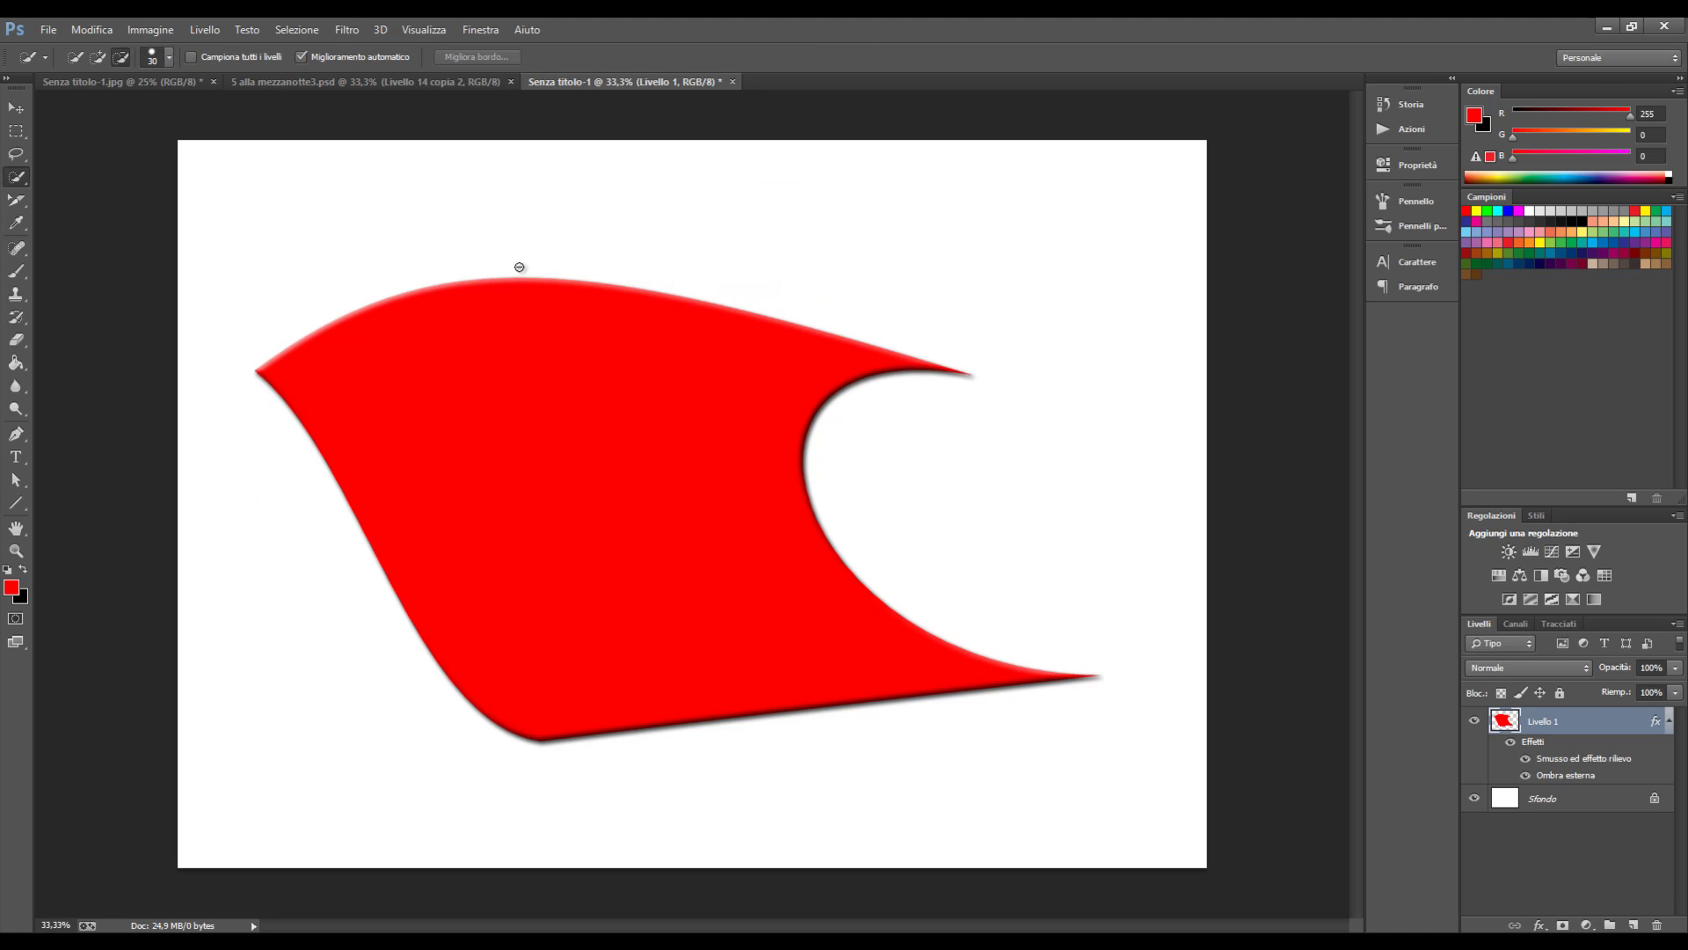
# Step: Drag the wave shape slightly right and down with the Move tool, nearer the canvas centre
pyautogui.click(25, 108)
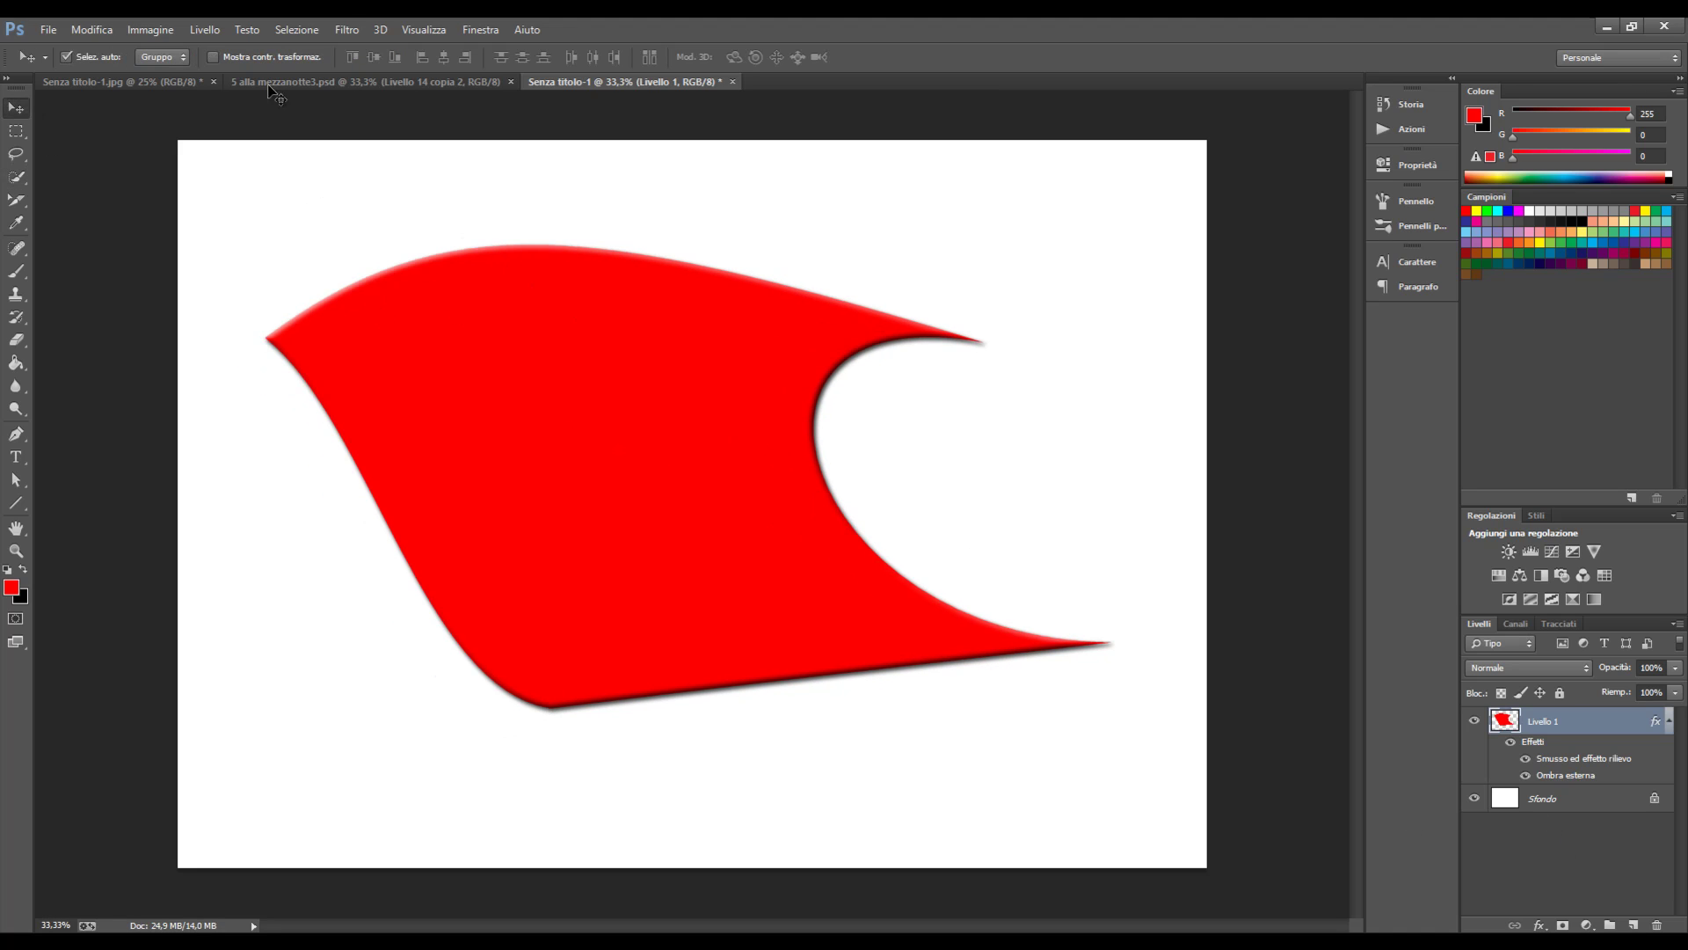
pyautogui.click(24, 136)
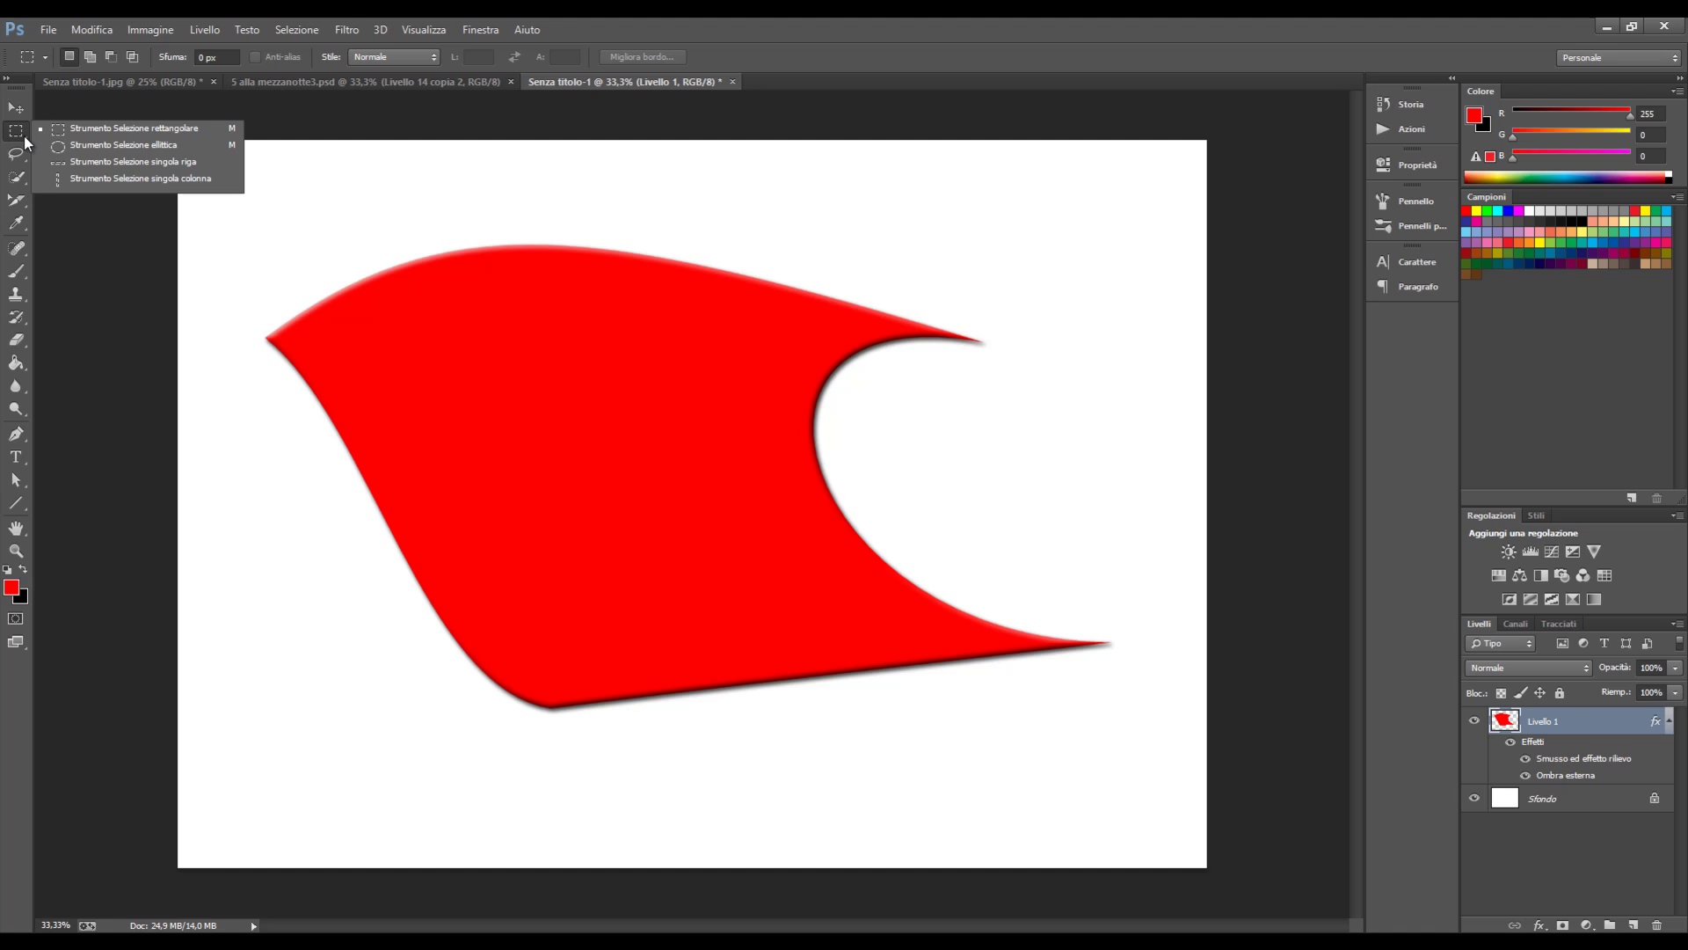
pyautogui.click(115, 128)
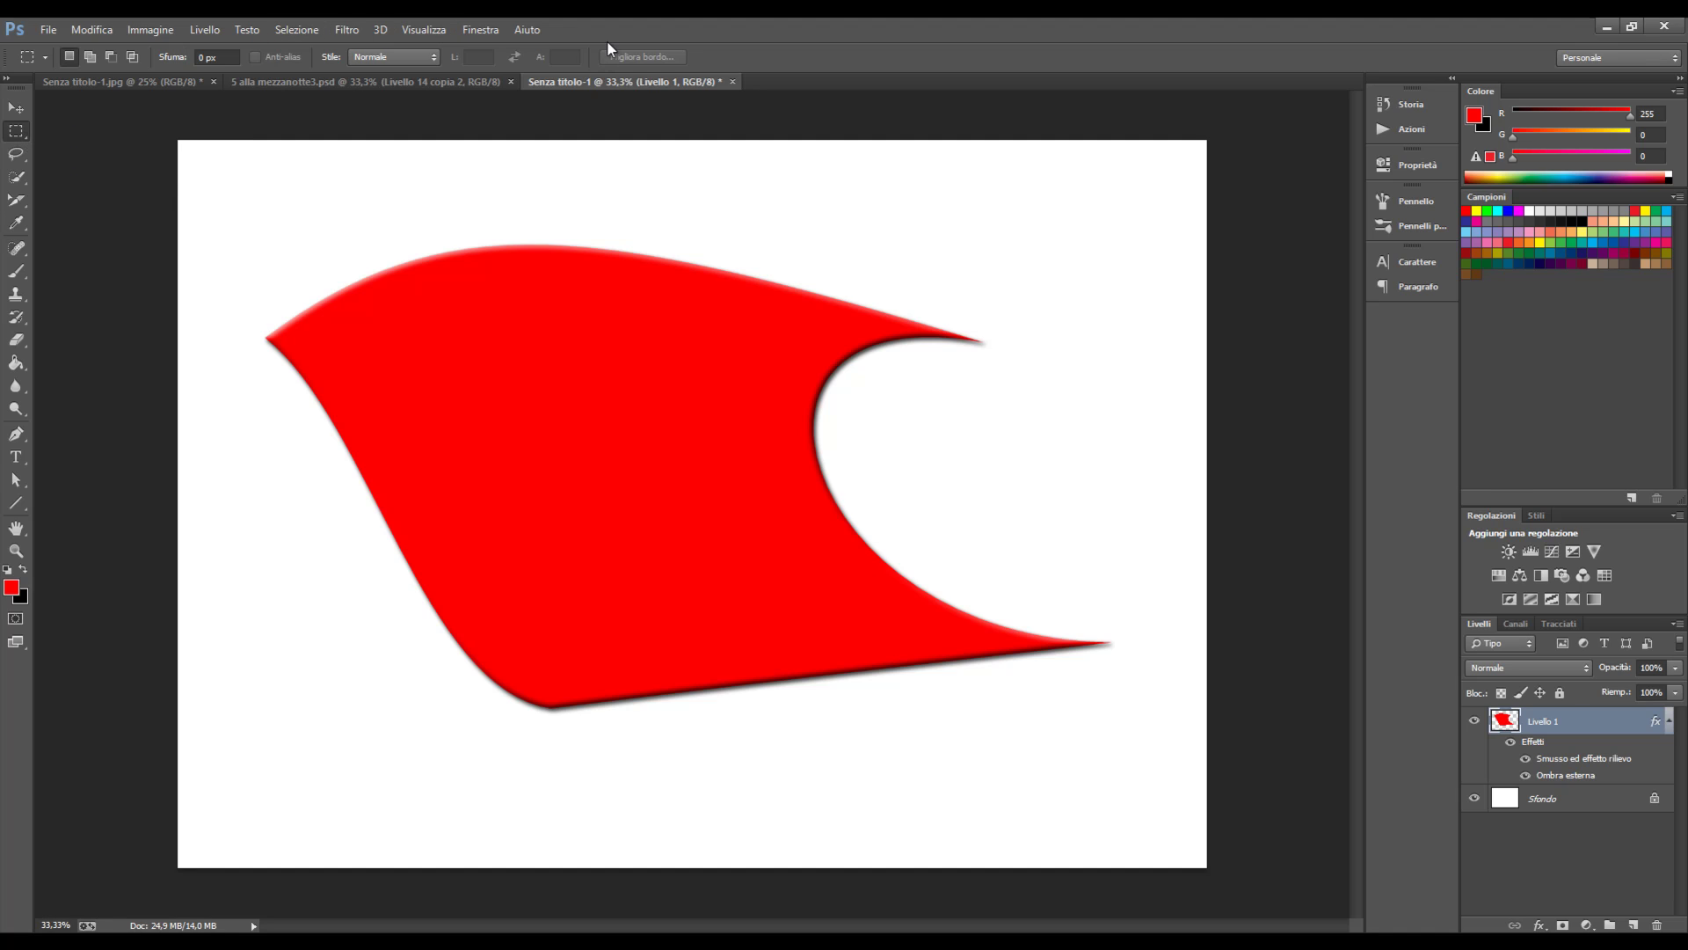
pyautogui.click(15, 107)
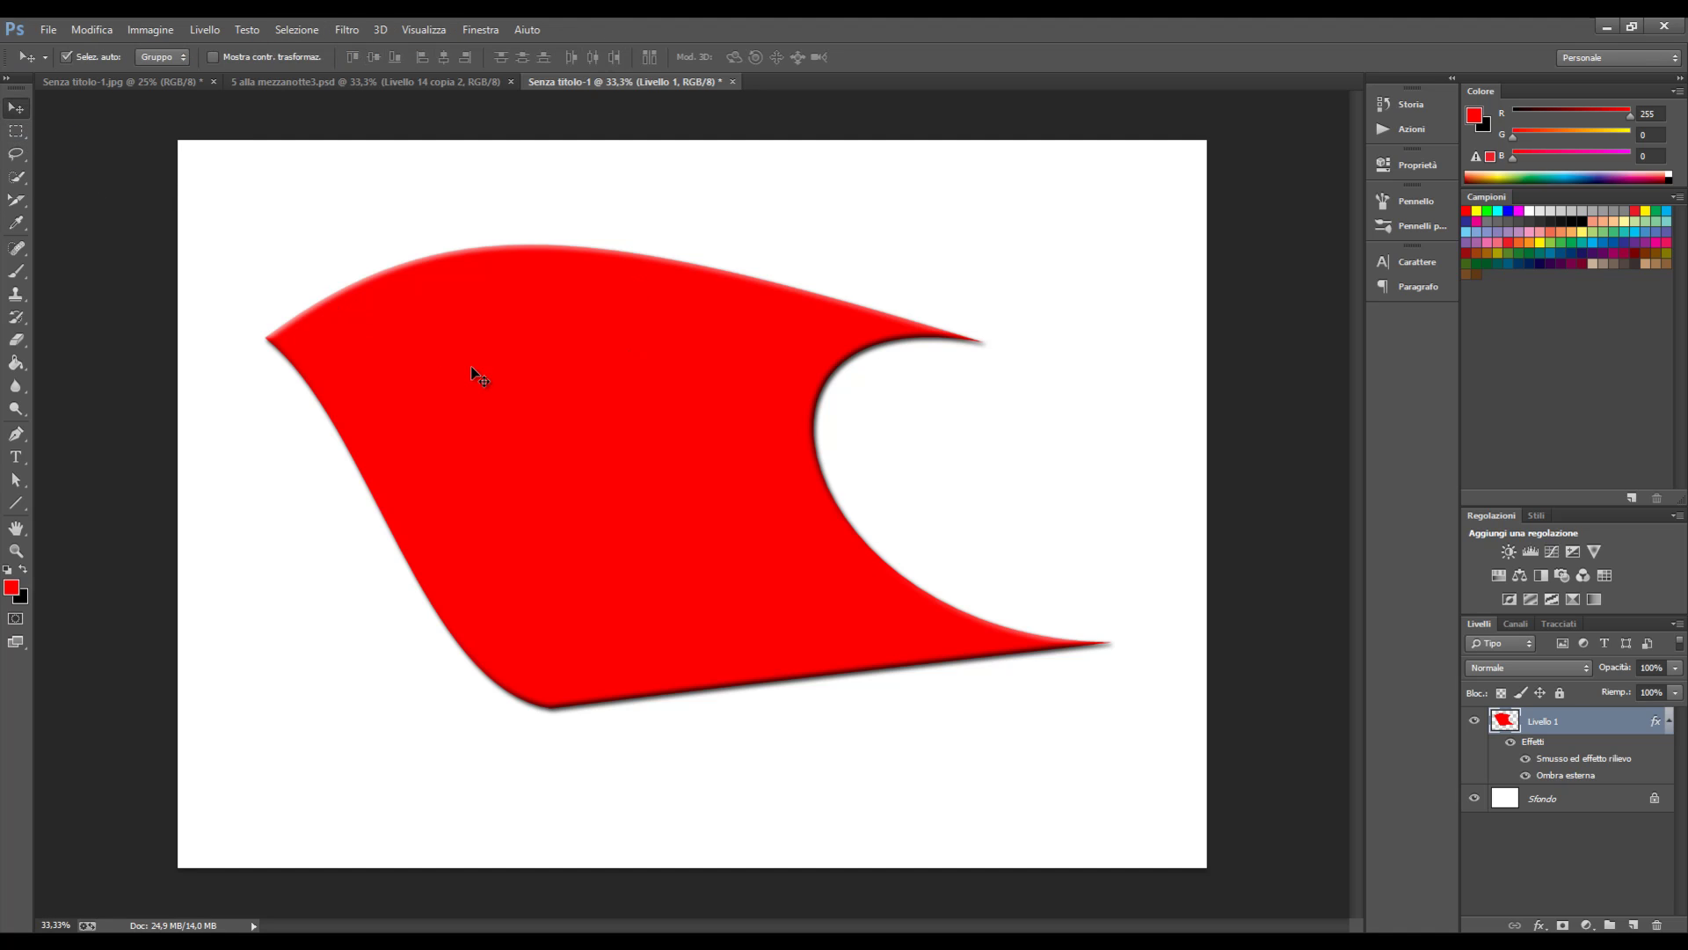
pyautogui.moveTo(561, 390); pyautogui.dragTo(587, 443)
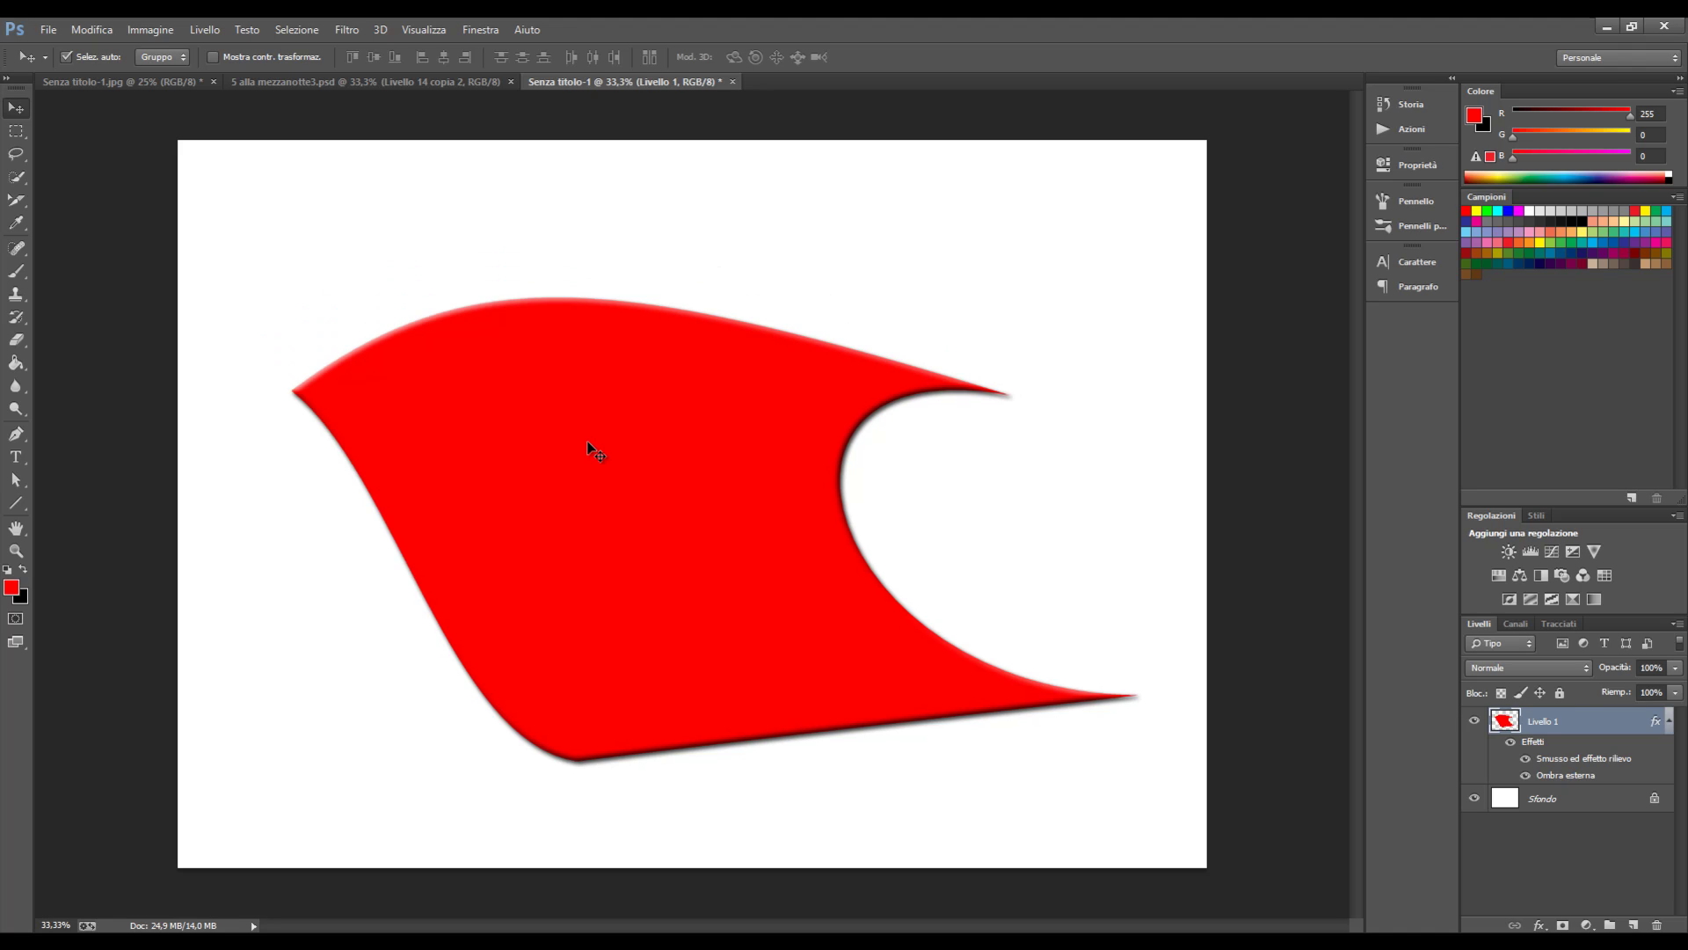